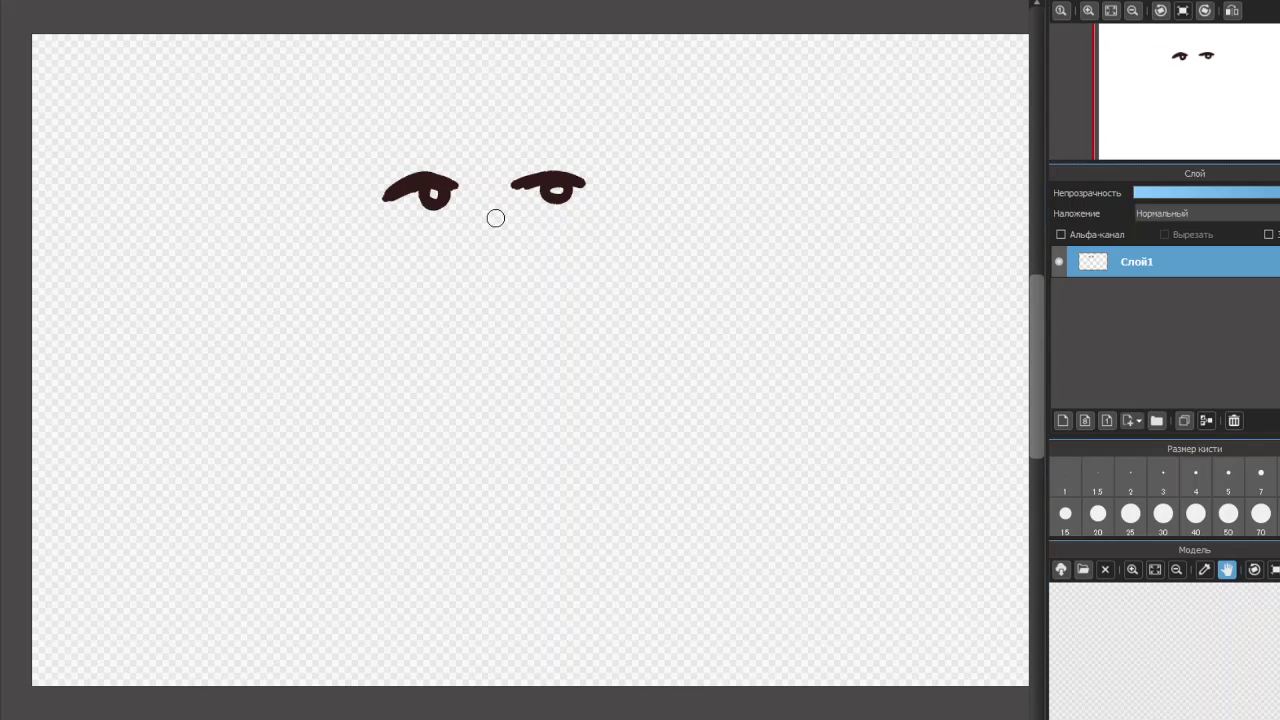
Draw a curved nose, straight mouth, wide rounded face outline and small flower shape above the existing eyes
drag(506, 229, 491, 206)
drag(468, 266, 536, 263)
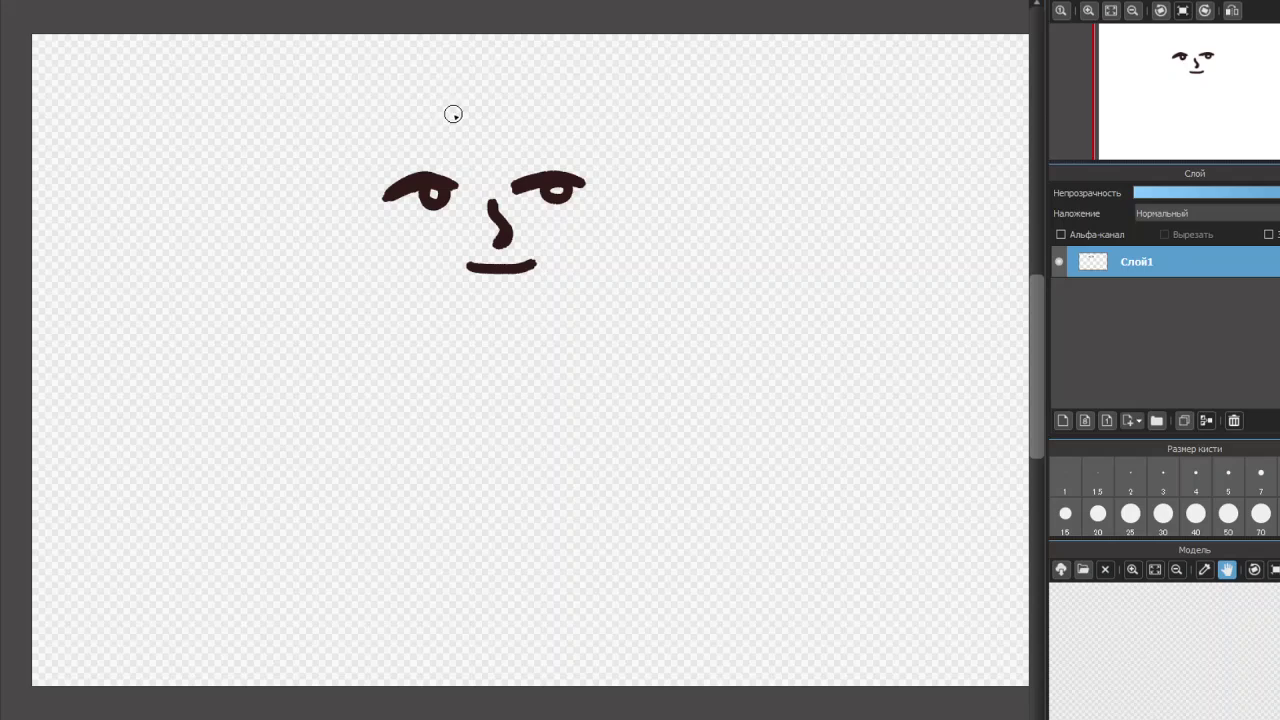
mouse_move(363, 190)
mouse_down()
mouse_move(361, 241)
mouse_move(394, 275)
mouse_move(550, 292)
mouse_move(592, 281)
mouse_move(623, 252)
mouse_move(625, 206)
mouse_move(596, 178)
mouse_up()
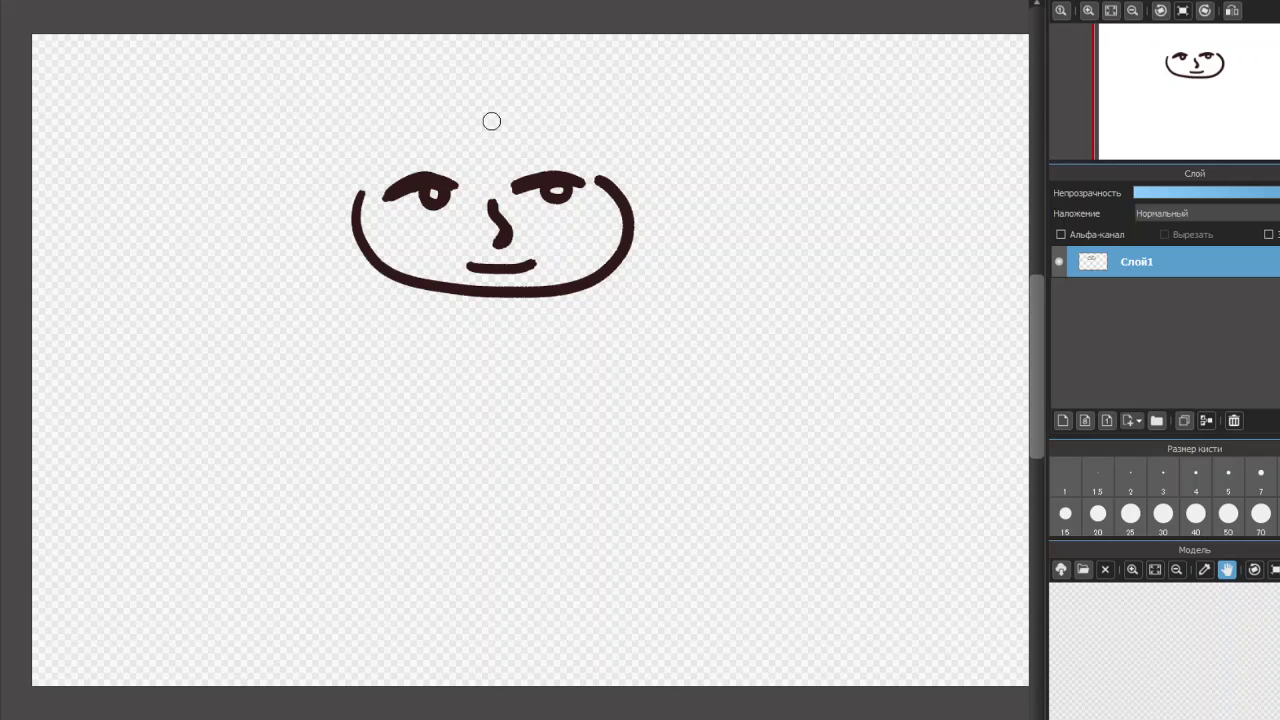
mouse_move(447, 140)
mouse_down()
mouse_move(443, 151)
mouse_move(471, 143)
mouse_move(451, 149)
mouse_move(479, 169)
mouse_move(515, 145)
mouse_move(481, 123)
mouse_move(476, 146)
mouse_up()
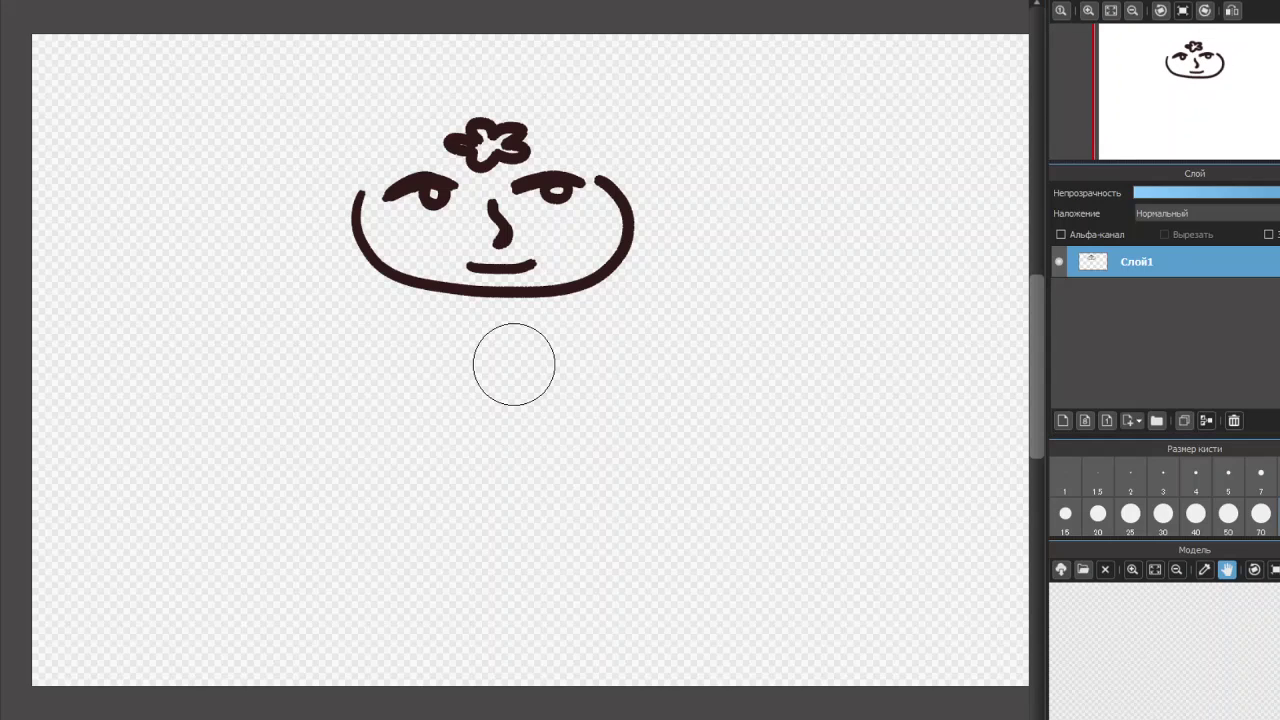
Draw two pointed cat ears on top of the head
key(bracketleft)
click(362, 180)
mouse_move(357, 176)
mouse_down()
mouse_move(354, 129)
mouse_move(428, 157)
mouse_up()
mouse_move(562, 162)
mouse_down()
mouse_move(597, 129)
mouse_move(623, 140)
mouse_move(625, 180)
mouse_up()
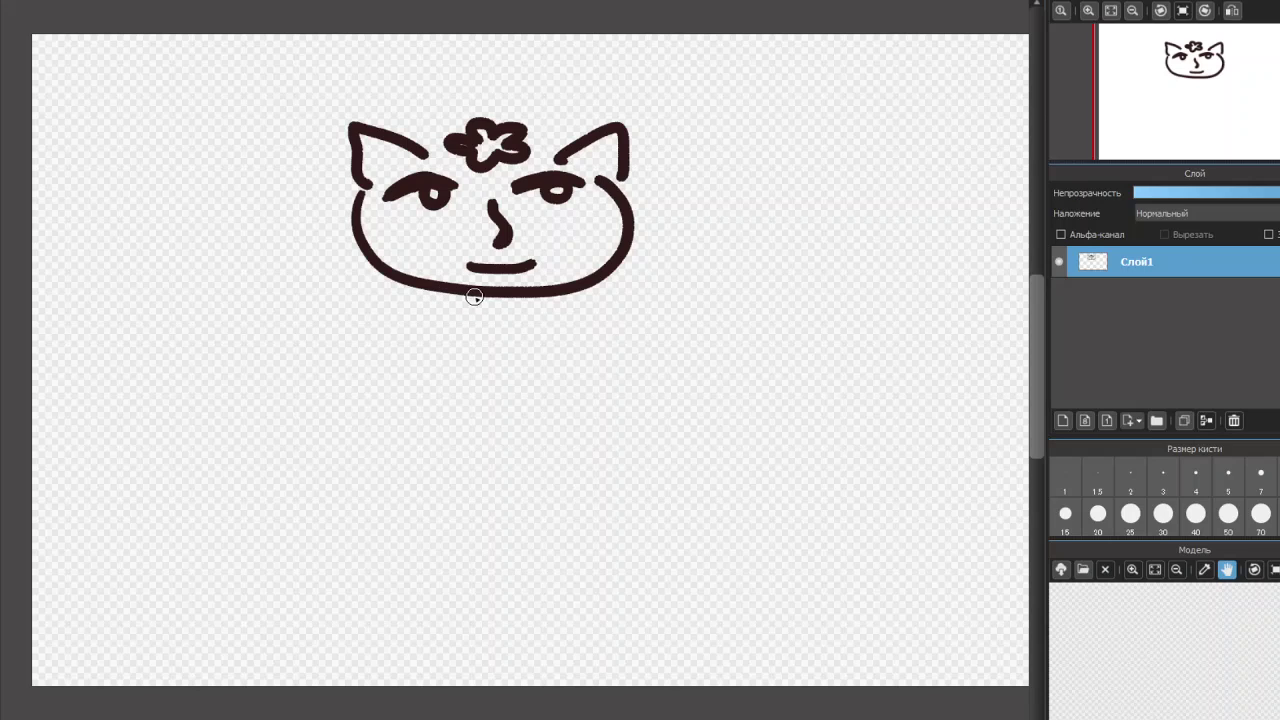
Draw the cat figure's neck, torso, two arms with fingered hands, and widely spread legs with feet
mouse_move(457, 294)
mouse_down()
mouse_move(510, 301)
mouse_move(434, 326)
mouse_move(383, 386)
mouse_move(358, 446)
mouse_move(386, 434)
mouse_move(449, 360)
mouse_move(460, 455)
mouse_up()
mouse_move(358, 443)
mouse_down()
mouse_move(335, 467)
mouse_move(358, 467)
mouse_move(379, 492)
mouse_move(380, 475)
mouse_move(385, 450)
mouse_up()
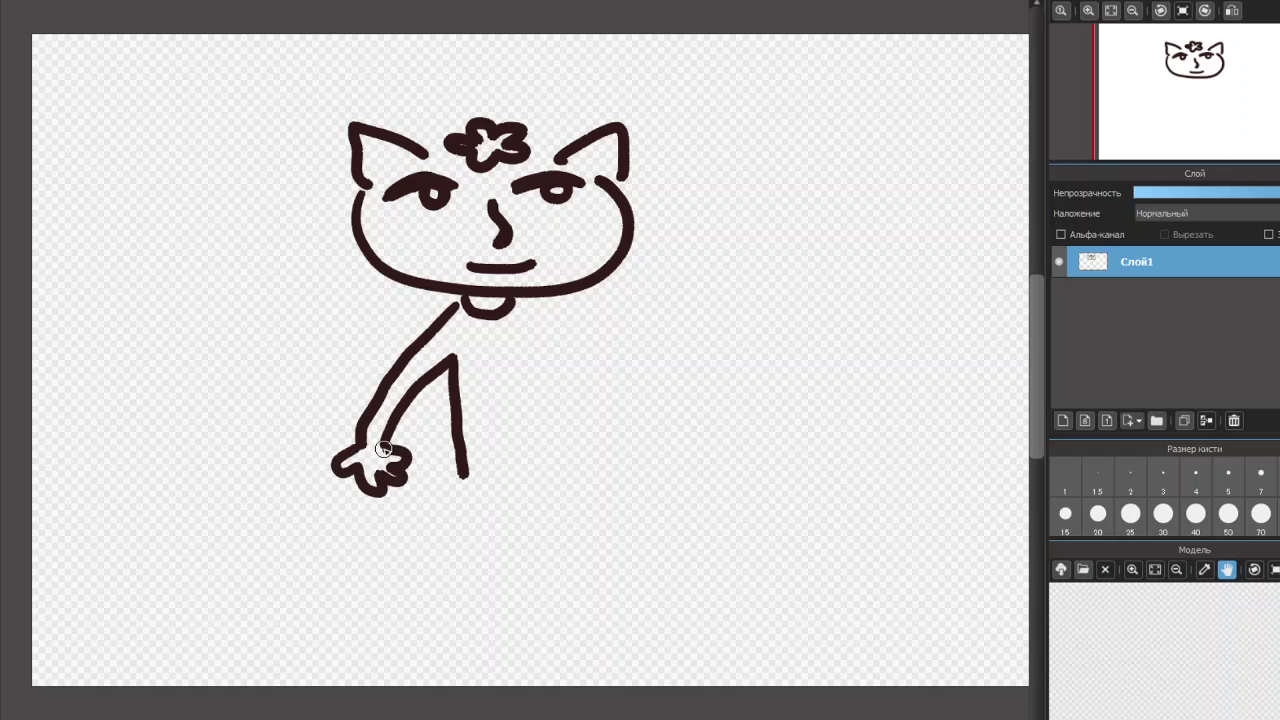
mouse_move(516, 355)
mouse_down()
mouse_move(544, 428)
mouse_move(624, 499)
mouse_move(643, 568)
mouse_move(634, 597)
mouse_up()
mouse_move(460, 478)
mouse_down()
mouse_move(420, 610)
mouse_move(373, 623)
mouse_move(426, 624)
mouse_move(491, 504)
mouse_move(529, 478)
mouse_move(587, 497)
mouse_move(615, 541)
mouse_move(626, 611)
mouse_move(643, 604)
mouse_up()
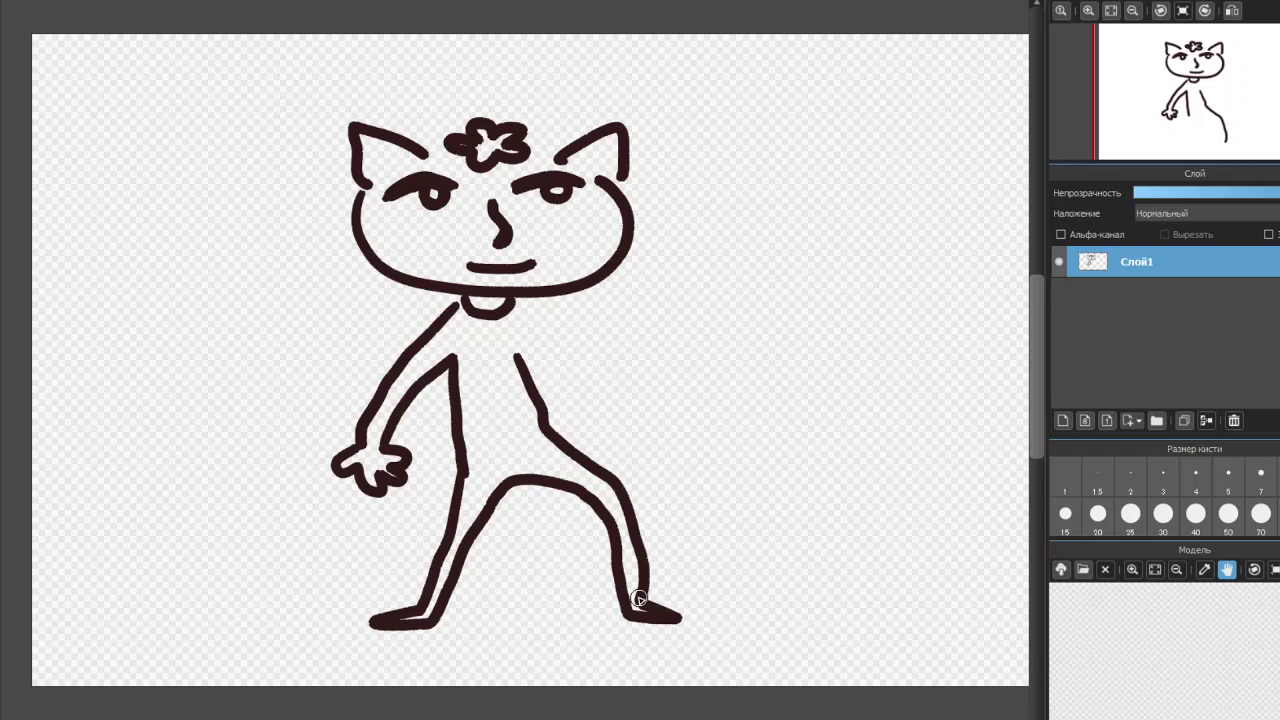
mouse_move(514, 303)
mouse_down()
mouse_move(605, 340)
mouse_move(637, 400)
mouse_move(619, 389)
mouse_move(602, 405)
mouse_move(604, 383)
mouse_move(577, 375)
mouse_move(591, 362)
mouse_move(520, 366)
mouse_up()
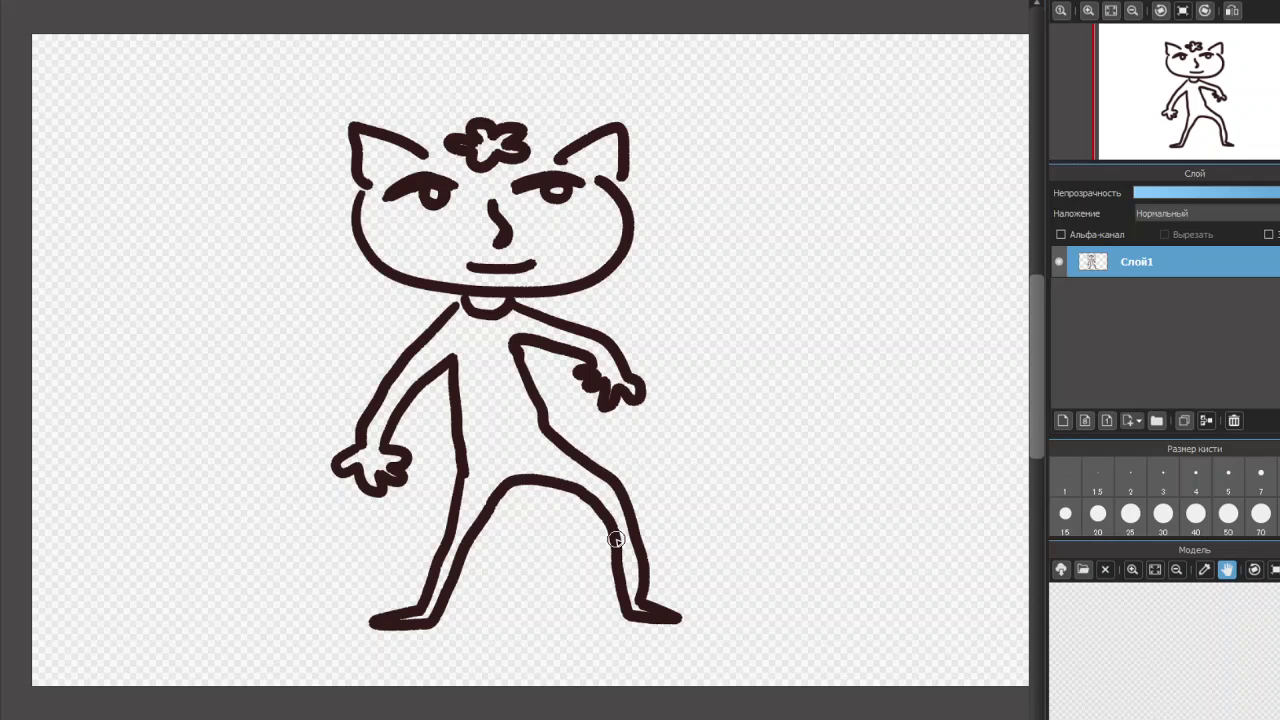
Add a shirt hem across the waist and a short sleeve edge on each arm
drag(466, 462, 542, 439)
drag(401, 374, 428, 366)
drag(546, 347, 563, 332)
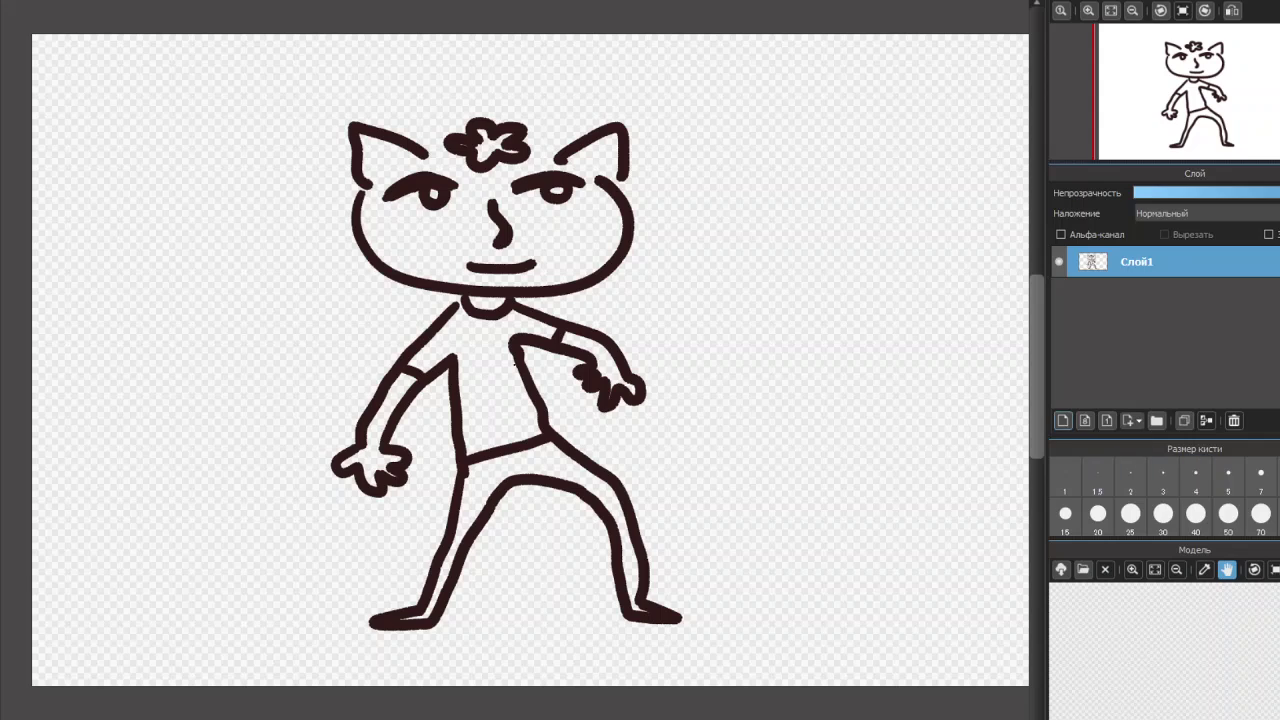
Add a new empty layer and delete the layer Слой1 that holds the cat figure
click(1063, 420)
click(1090, 300)
click(1233, 421)
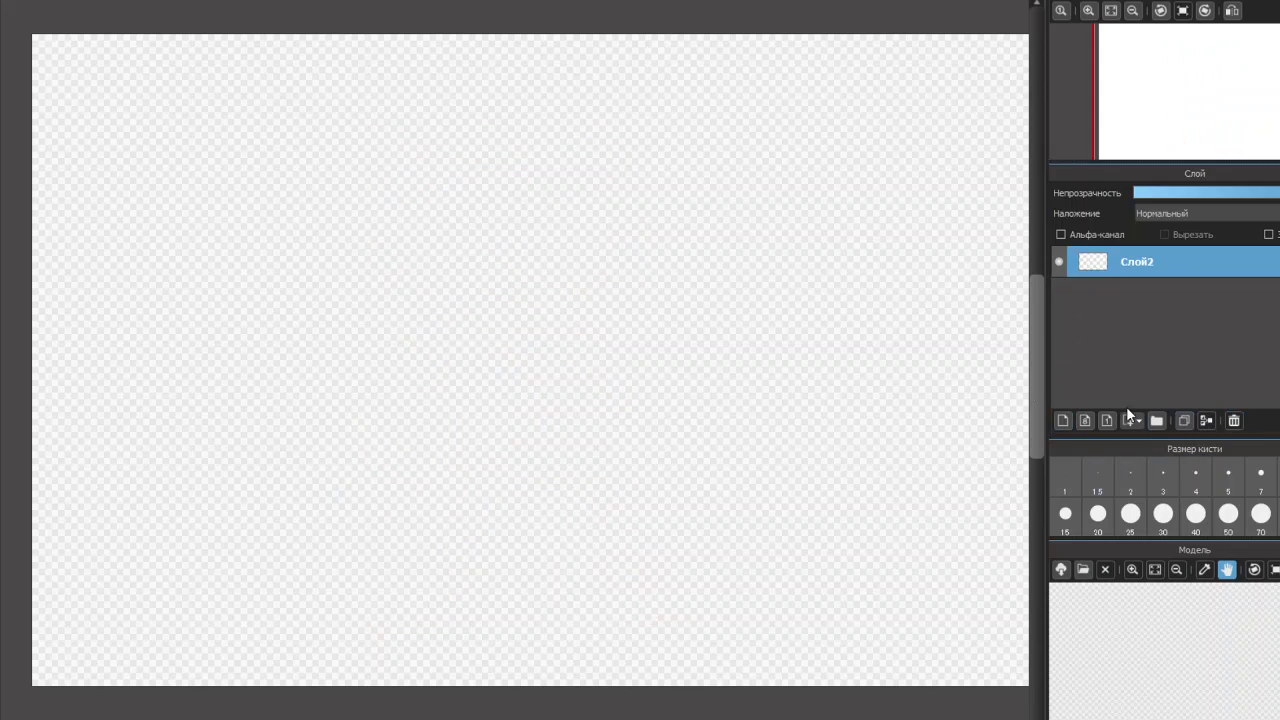
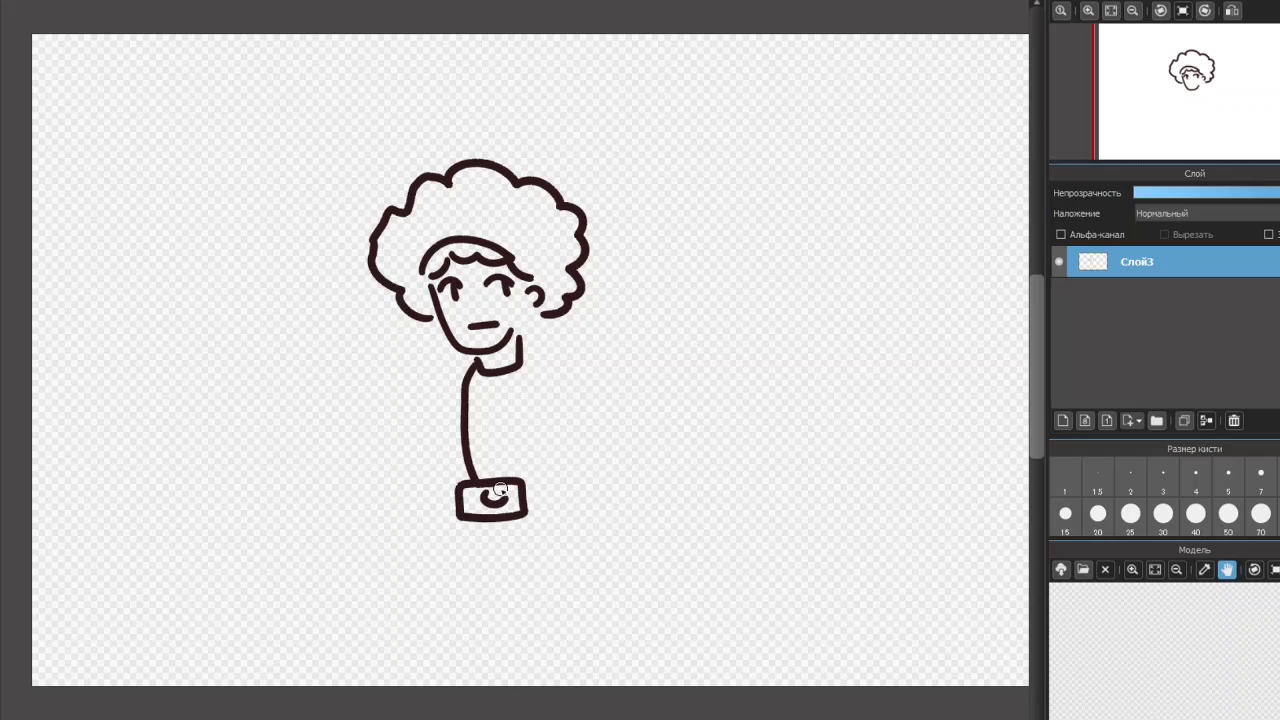
Complete the curly-haired figure's camera strap, torso and arms, and move the figure toward the lower right of the canvas
mouse_move(535, 355)
mouse_down()
mouse_move(534, 415)
mouse_move(506, 478)
mouse_up()
mouse_move(470, 366)
mouse_down()
mouse_move(433, 431)
mouse_move(463, 575)
mouse_move(523, 592)
mouse_move(565, 560)
mouse_up()
mouse_move(551, 391)
mouse_down()
mouse_move(588, 460)
mouse_move(605, 538)
mouse_up()
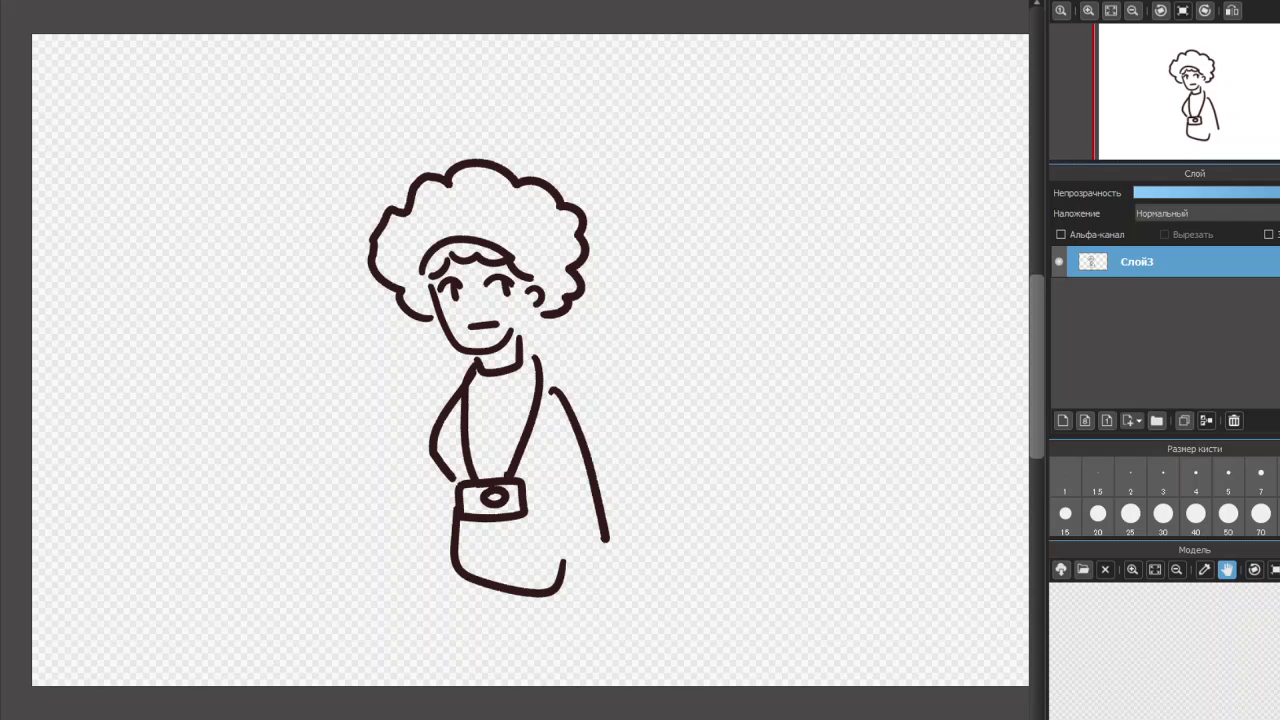
mouse_move(525, 360)
mouse_down()
mouse_move(936, 426)
mouse_move(826, 406)
mouse_move(786, 420)
mouse_move(720, 412)
mouse_up()
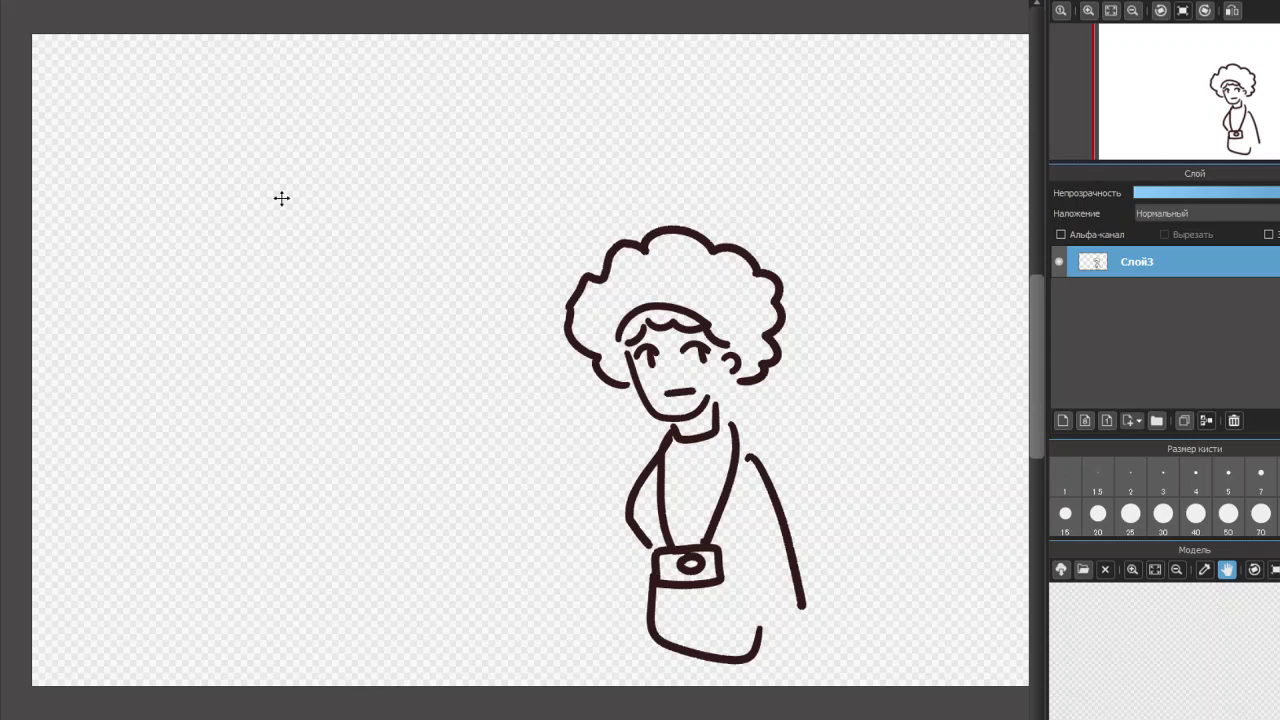
Add a new layer and draw a small character's head with dot-like eyes and a brimmed cap with a hanging pom-pom
click(1063, 420)
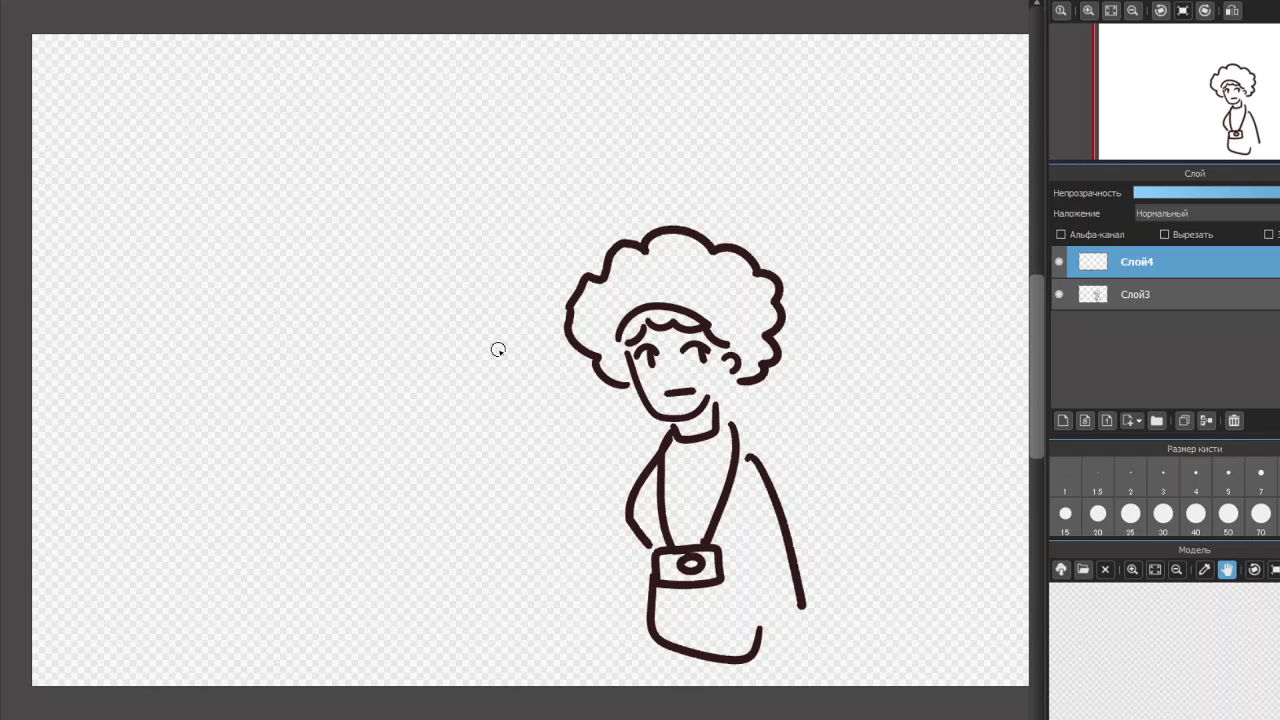
mouse_move(341, 429)
mouse_down()
mouse_move(361, 482)
mouse_move(452, 476)
mouse_up()
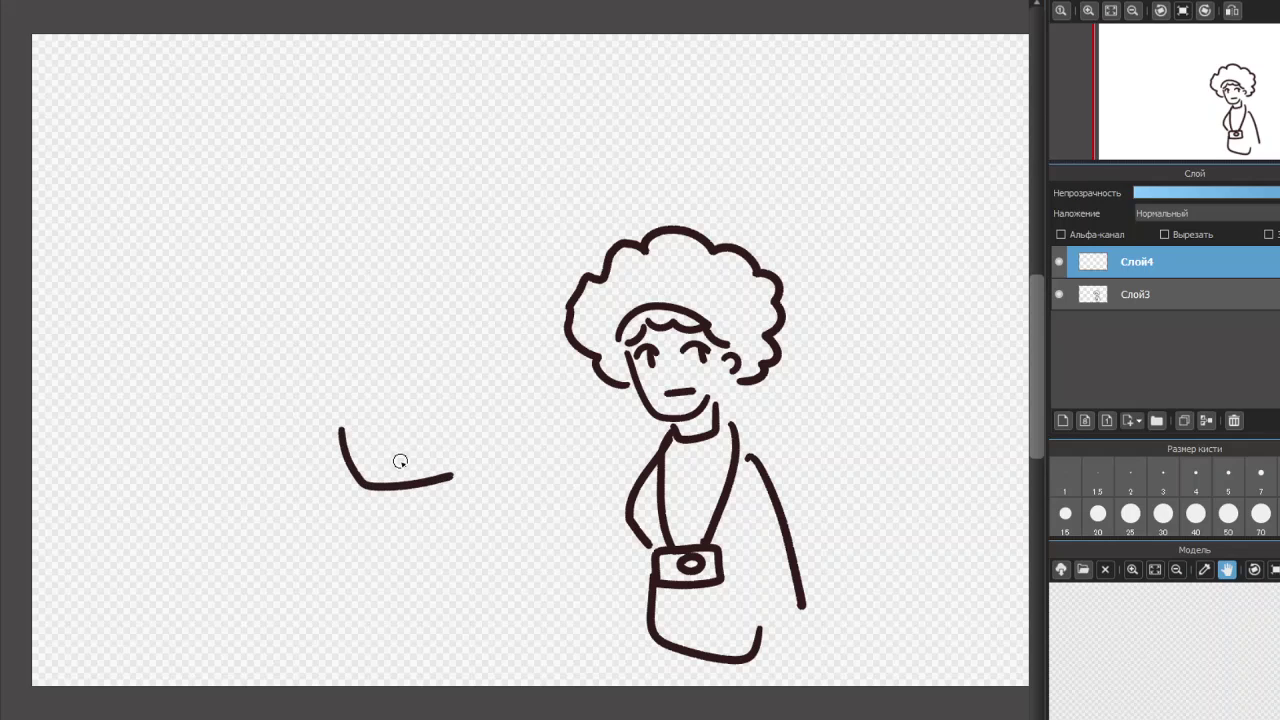
mouse_move(343, 434)
mouse_down()
mouse_move(366, 481)
mouse_move(382, 484)
mouse_move(378, 445)
mouse_move(397, 423)
mouse_move(455, 421)
mouse_move(434, 443)
mouse_move(491, 409)
mouse_move(485, 430)
mouse_up()
drag(315, 425, 470, 408)
mouse_move(357, 412)
mouse_down()
mouse_move(372, 378)
mouse_move(434, 367)
mouse_move(479, 380)
mouse_move(490, 412)
mouse_up()
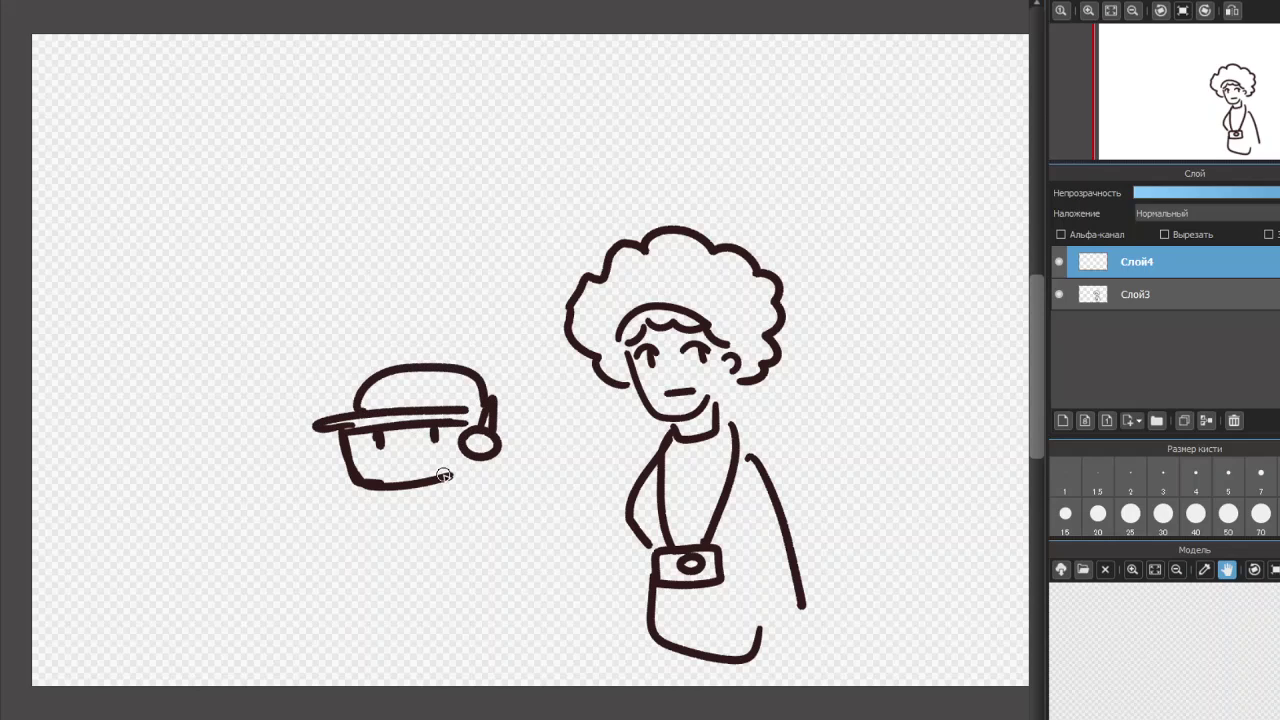
mouse_move(348, 427)
mouse_down()
mouse_move(357, 387)
mouse_move(411, 373)
mouse_move(484, 380)
mouse_move(496, 414)
mouse_up()
Draw the capped character's small body, arms and legs, with a solid dark object held in one hand
mouse_move(406, 501)
mouse_down()
mouse_move(437, 493)
mouse_move(419, 517)
mouse_move(406, 498)
mouse_move(365, 542)
mouse_move(408, 521)
mouse_move(416, 588)
mouse_move(455, 582)
mouse_move(457, 516)
mouse_move(499, 539)
mouse_move(465, 537)
mouse_up()
mouse_move(411, 590)
mouse_down()
mouse_move(406, 634)
mouse_move(423, 631)
mouse_move(425, 601)
mouse_move(438, 597)
mouse_move(455, 632)
mouse_move(472, 628)
mouse_move(462, 585)
mouse_up()
mouse_move(486, 530)
mouse_down()
mouse_move(522, 501)
mouse_move(515, 525)
mouse_move(531, 542)
mouse_move(487, 549)
mouse_move(489, 525)
mouse_move(530, 488)
mouse_move(539, 496)
mouse_move(516, 501)
mouse_move(524, 552)
mouse_up()
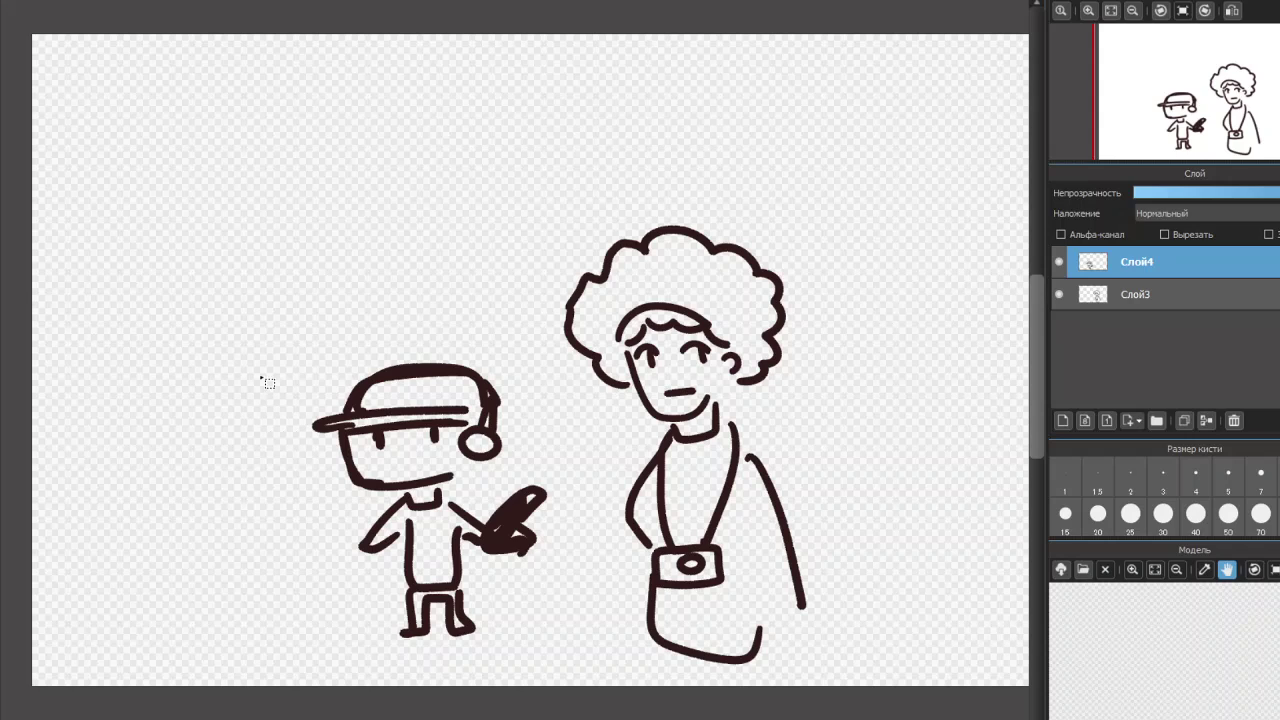
Move the capped character to the right of the curly-haired figure
drag(356, 341, 333, 552)
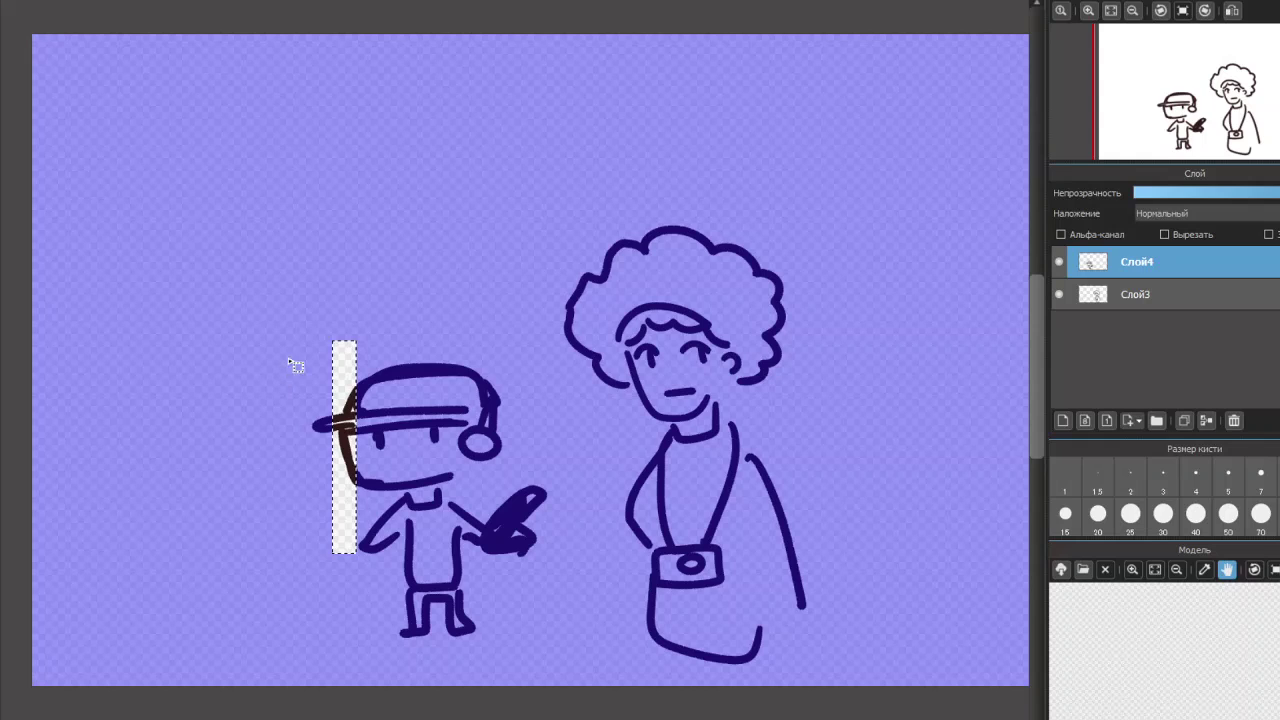
click(533, 95)
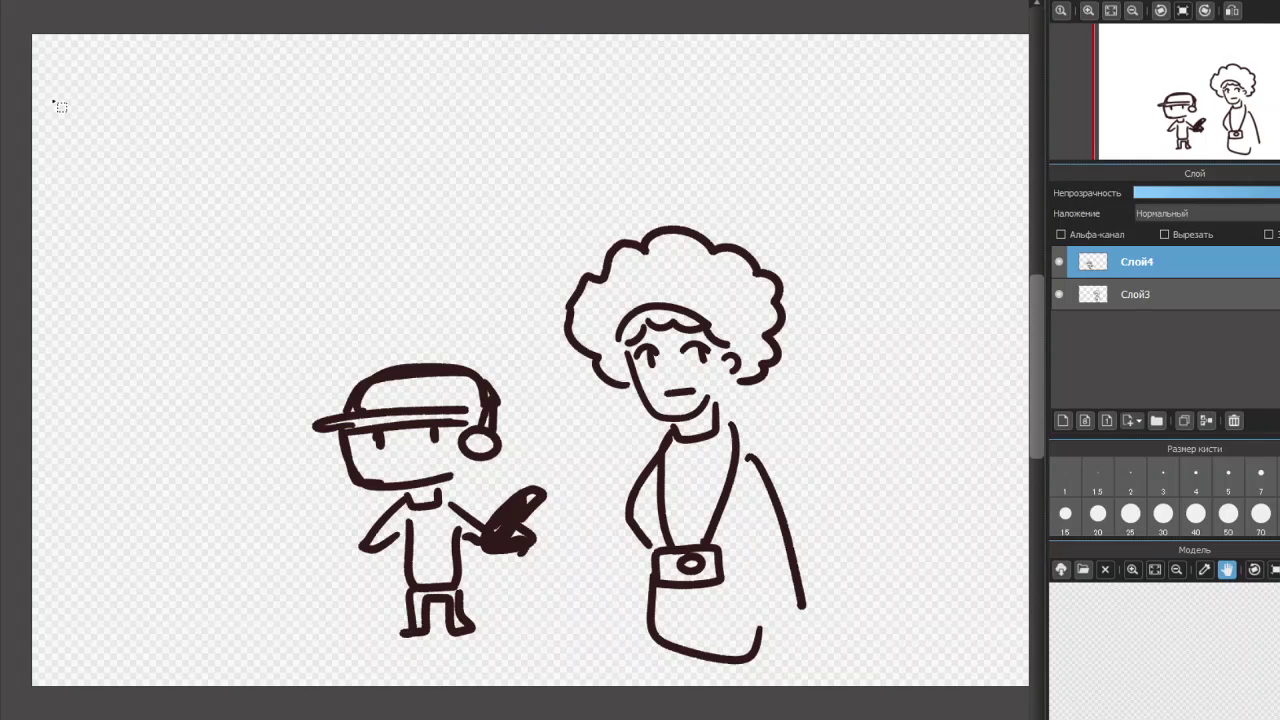
mouse_move(482, 538)
mouse_down()
mouse_move(468, 552)
mouse_move(512, 558)
mouse_move(966, 532)
mouse_move(955, 552)
mouse_move(909, 500)
mouse_move(928, 488)
mouse_up()
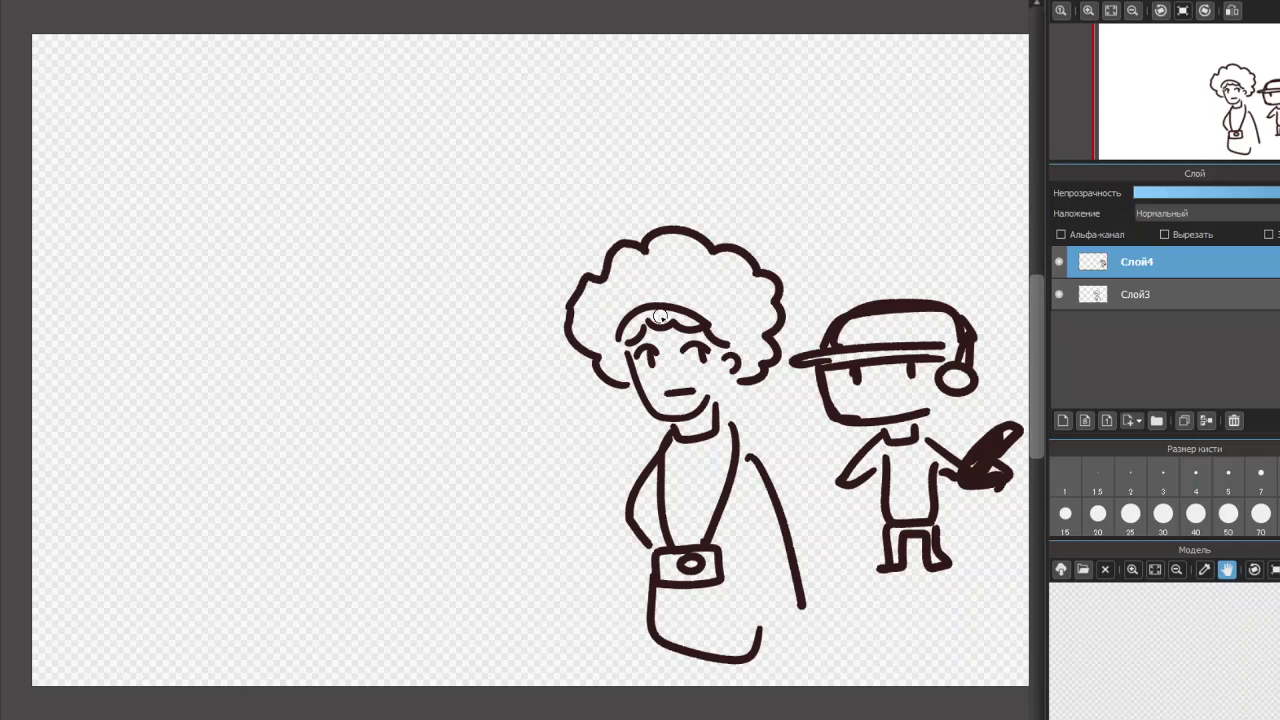
Add a new layer on top and merge the capped character's layer Слой4 down into Слой3
click(1063, 421)
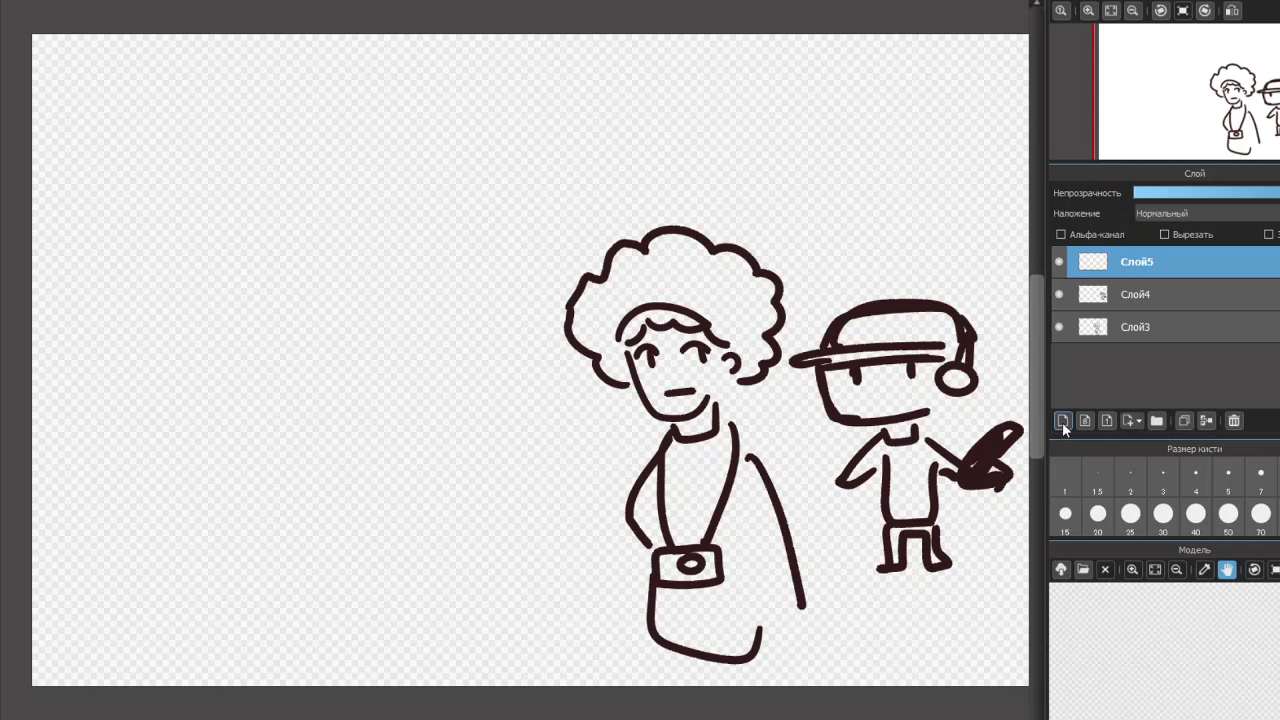
click(1115, 298)
click(1215, 421)
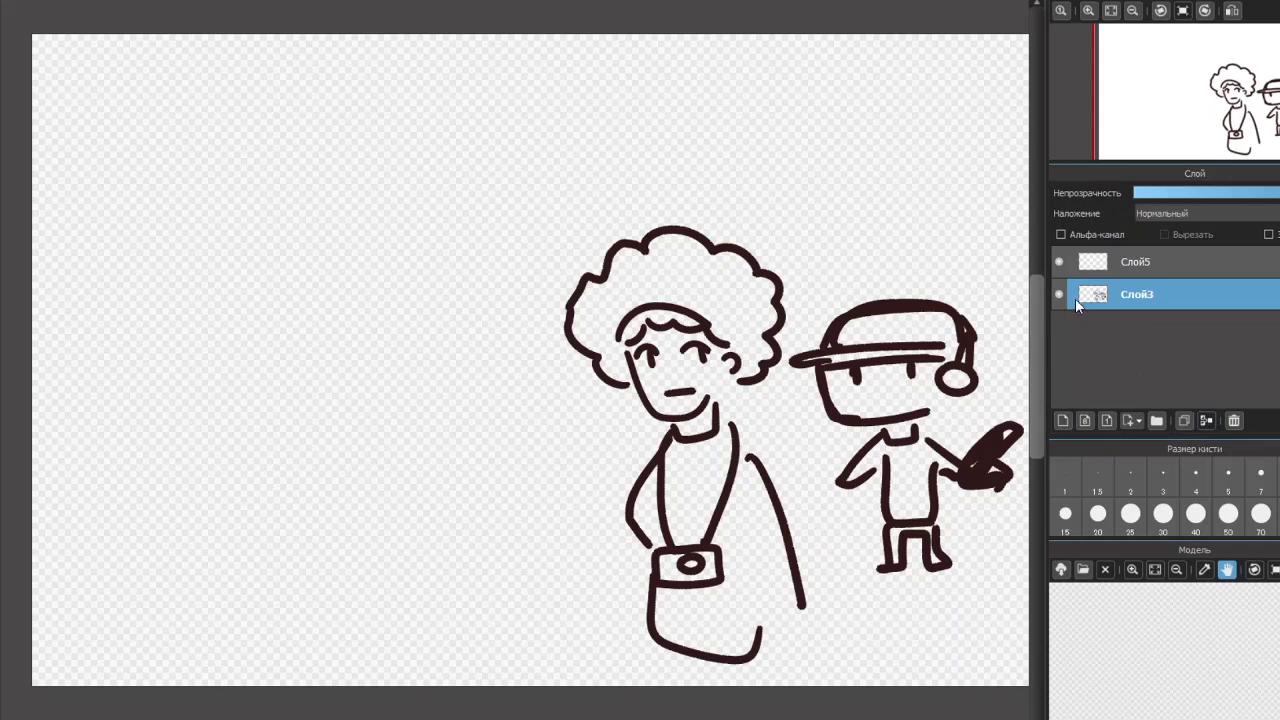
Add another layer and place it beneath Слой3 at the bottom of the layer stack
click(1110, 262)
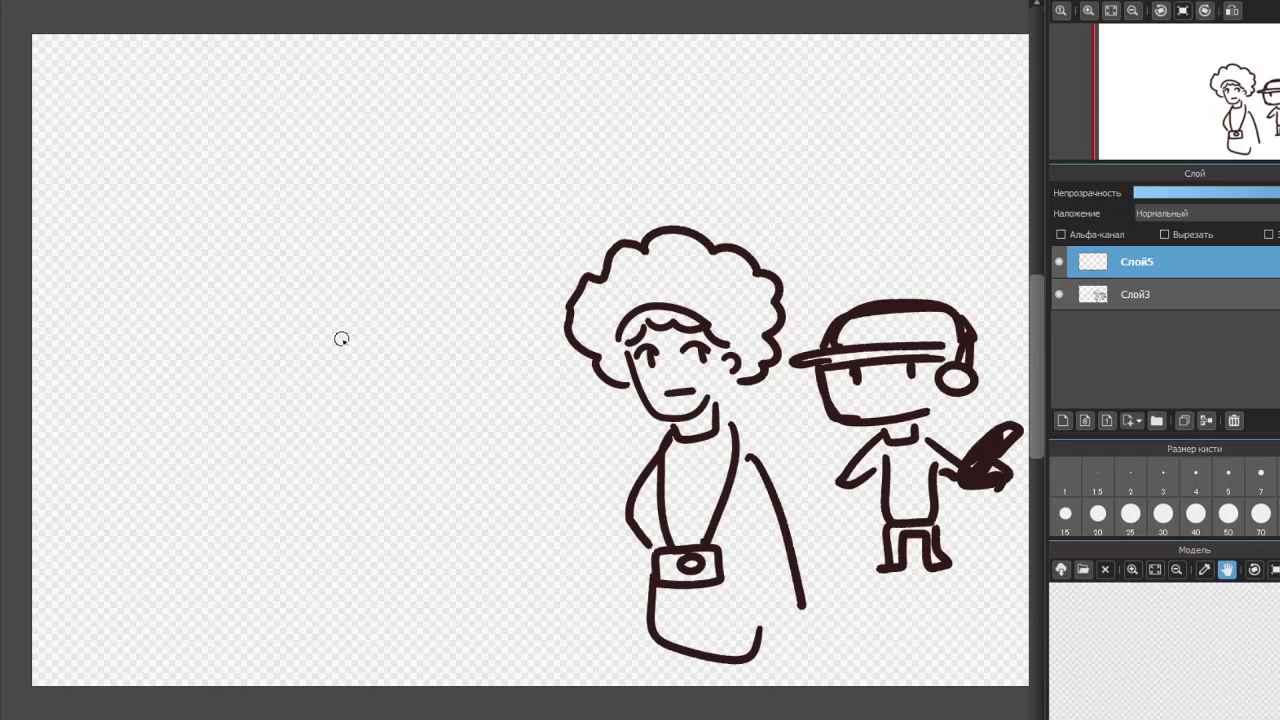
click(1126, 293)
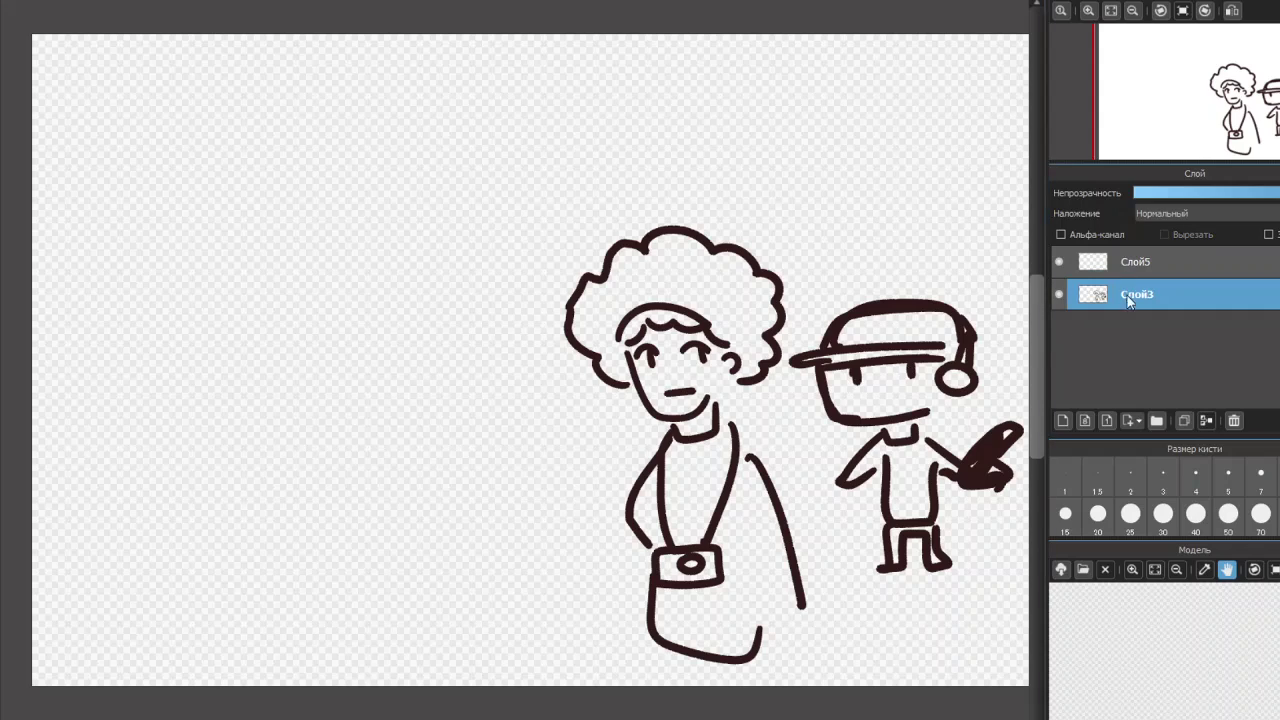
click(1063, 420)
drag(1104, 318, 1086, 379)
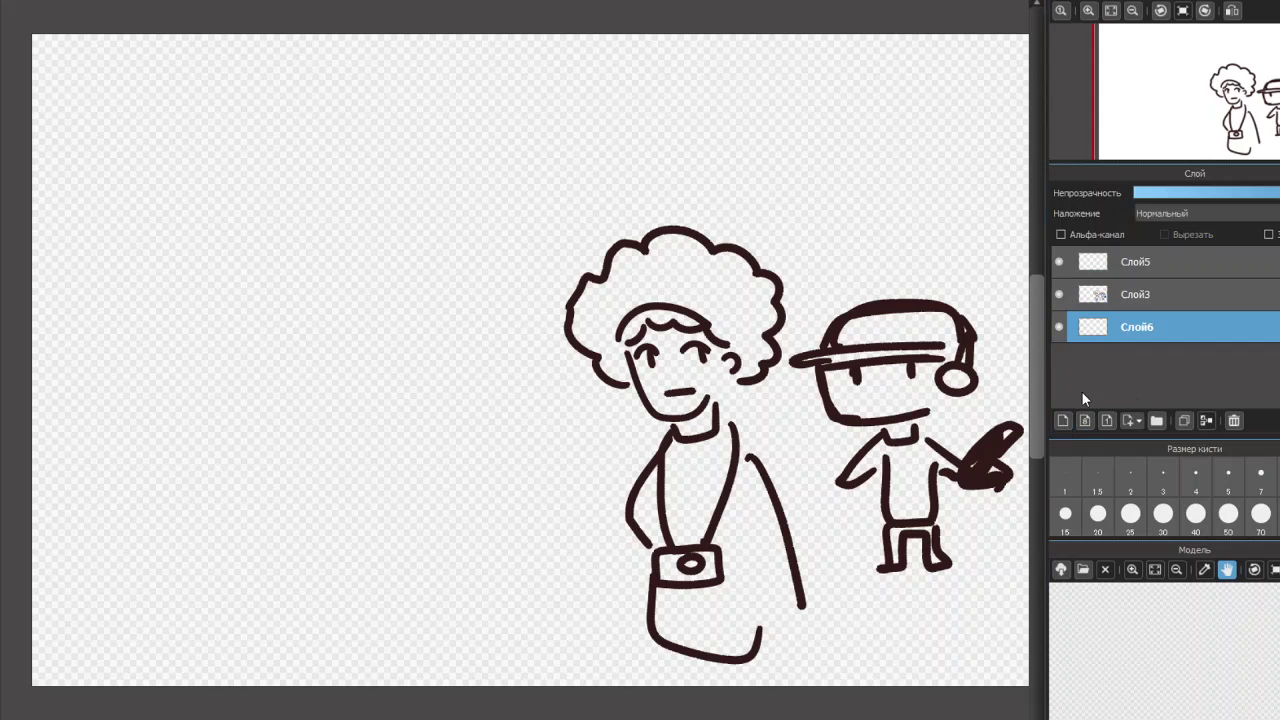
Fill the bottom layer with white while Слой3 is temporarily hidden, and make Слой5 the active layer
click(1060, 295)
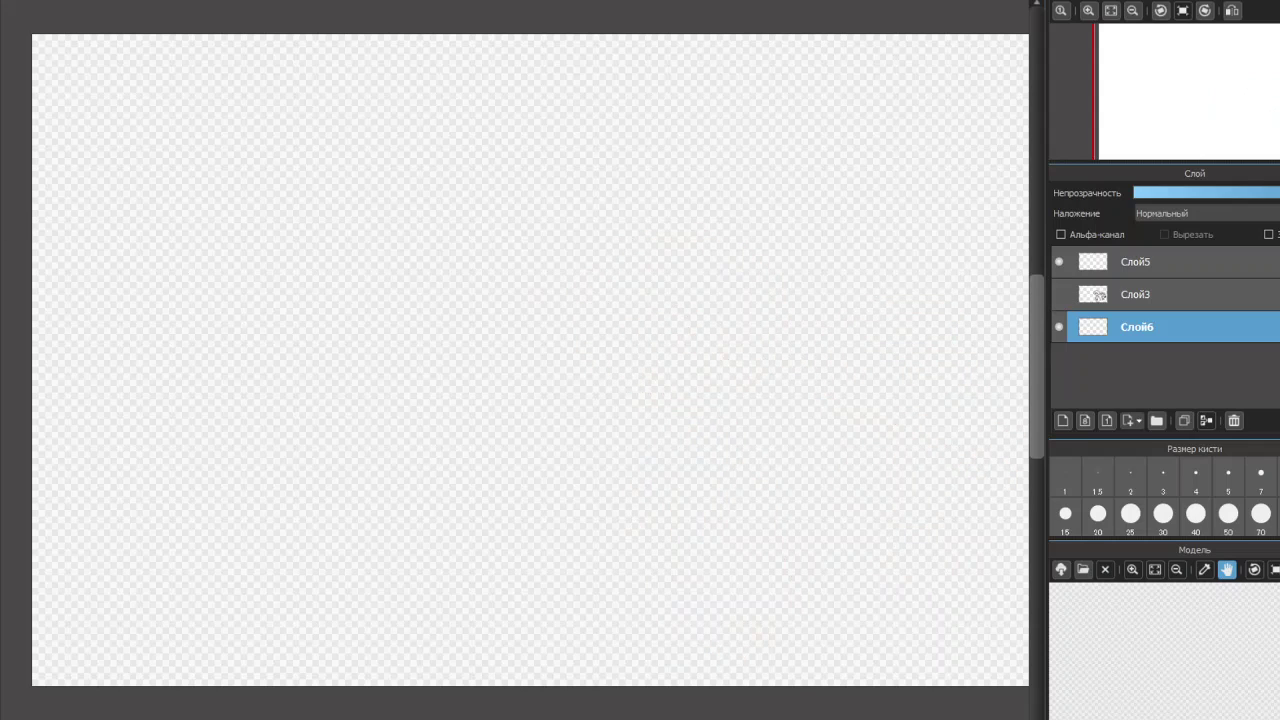
click(366, 229)
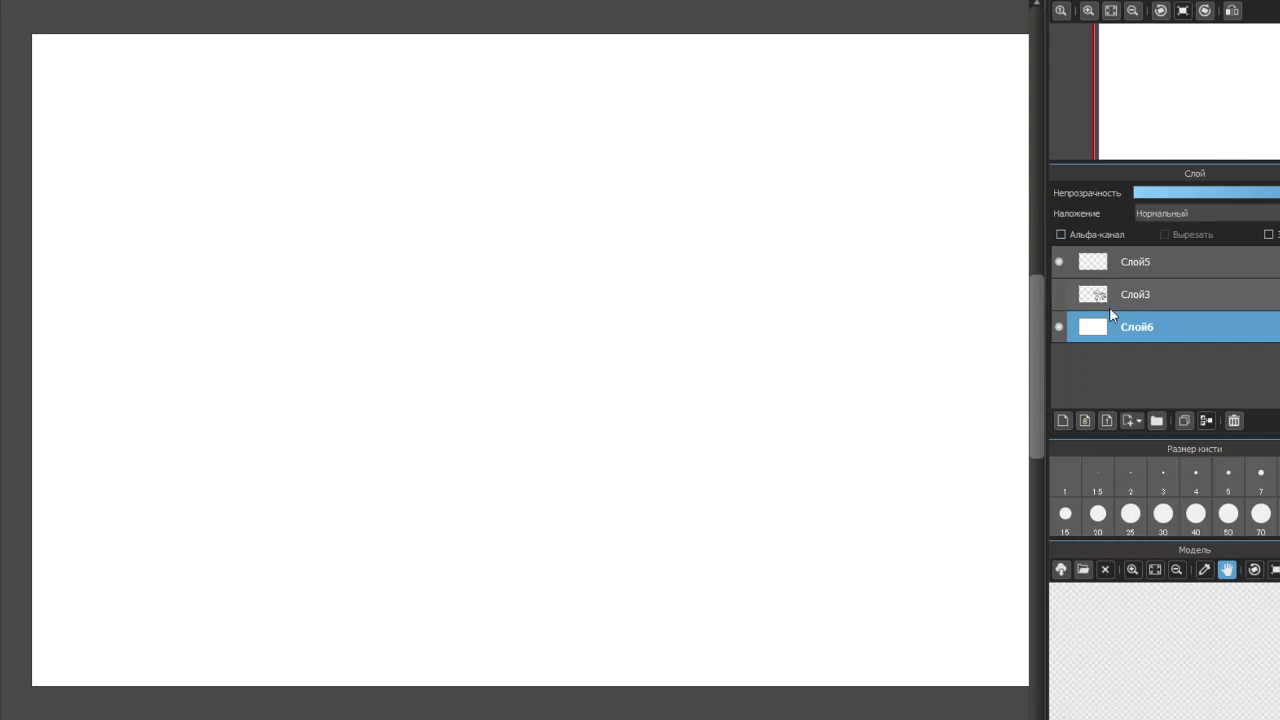
click(1060, 295)
click(1123, 271)
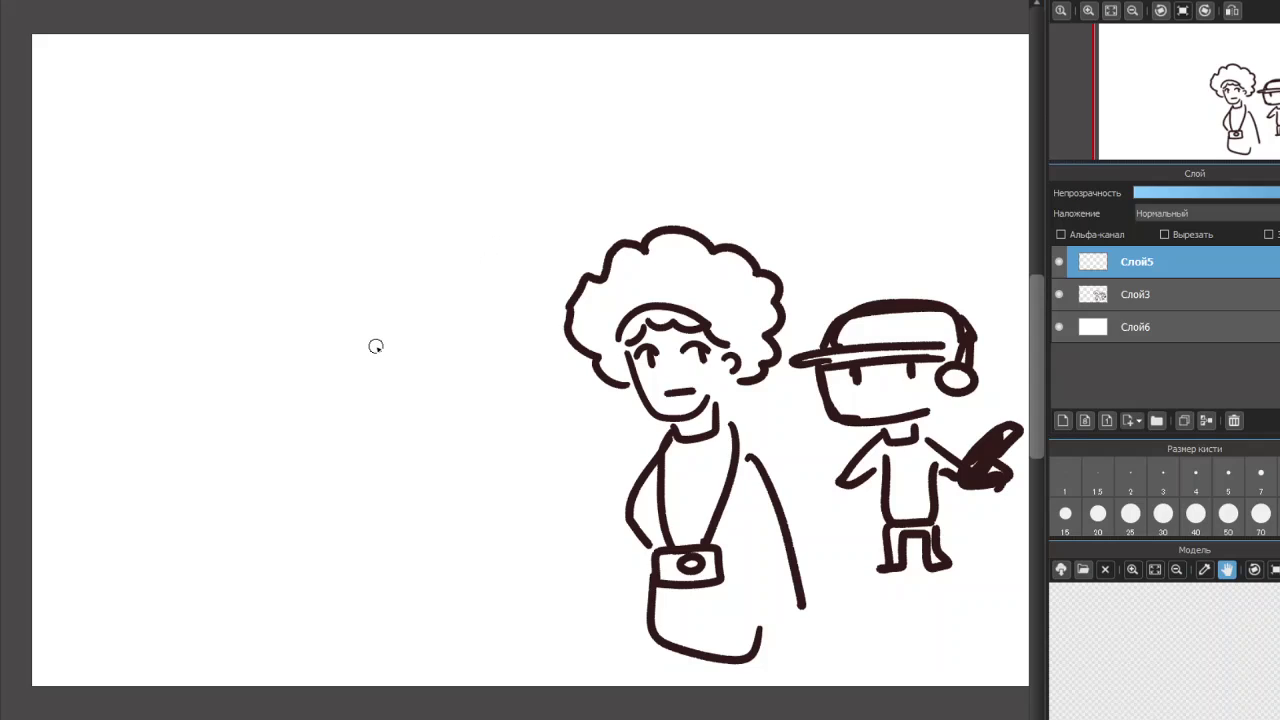
Draw a third figure to the left of the others, with short curly hair, a neck bow and a long robe
mouse_move(343, 368)
mouse_down()
mouse_move(316, 347)
mouse_move(375, 344)
mouse_move(336, 326)
mouse_move(381, 328)
mouse_move(284, 324)
mouse_move(288, 300)
mouse_move(338, 279)
mouse_move(404, 304)
mouse_up()
mouse_move(296, 350)
mouse_down()
mouse_move(314, 379)
mouse_move(364, 392)
mouse_move(383, 368)
mouse_up()
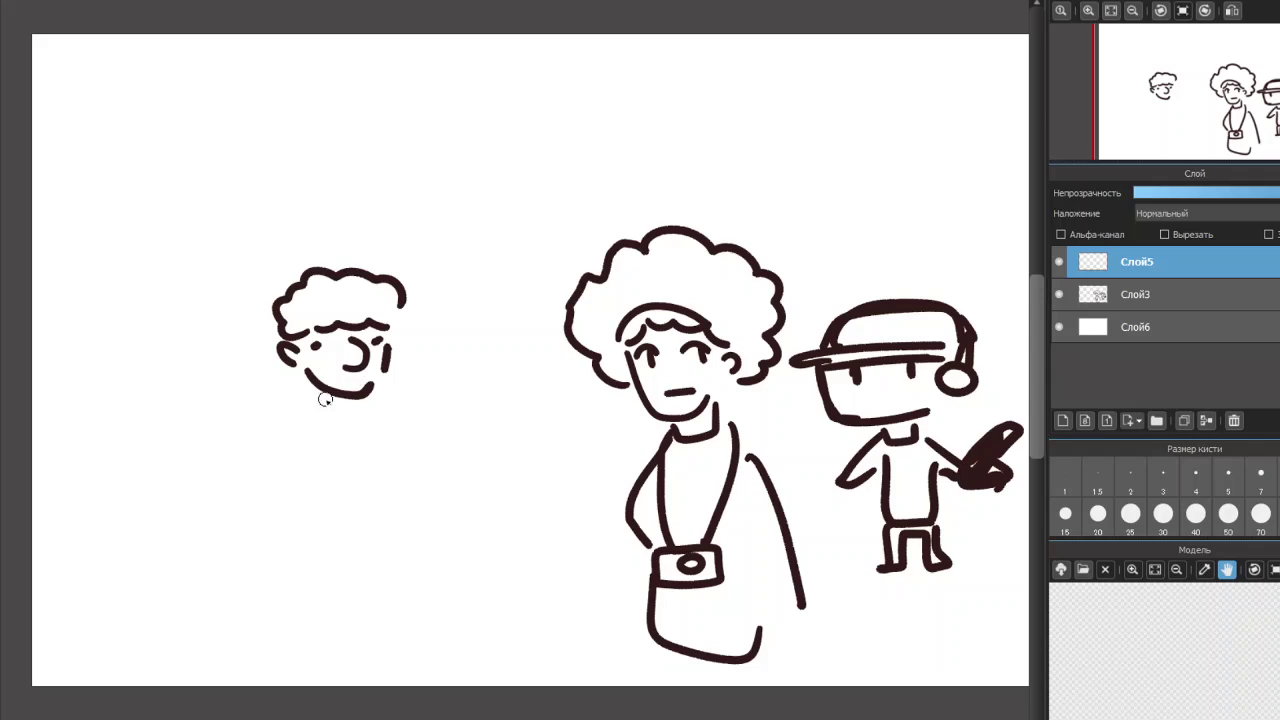
mouse_move(305, 386)
mouse_down()
mouse_move(313, 415)
mouse_move(357, 415)
mouse_move(345, 412)
mouse_move(367, 432)
mouse_move(363, 408)
mouse_move(345, 444)
mouse_up()
mouse_move(386, 452)
mouse_down()
mouse_move(370, 412)
mouse_move(390, 430)
mouse_up()
mouse_move(292, 408)
mouse_down()
mouse_move(262, 474)
mouse_move(293, 449)
mouse_move(293, 554)
mouse_move(366, 560)
mouse_move(370, 470)
mouse_up()
mouse_move(382, 452)
mouse_down()
mouse_move(406, 537)
mouse_move(271, 572)
mouse_move(292, 587)
mouse_move(355, 565)
mouse_up()
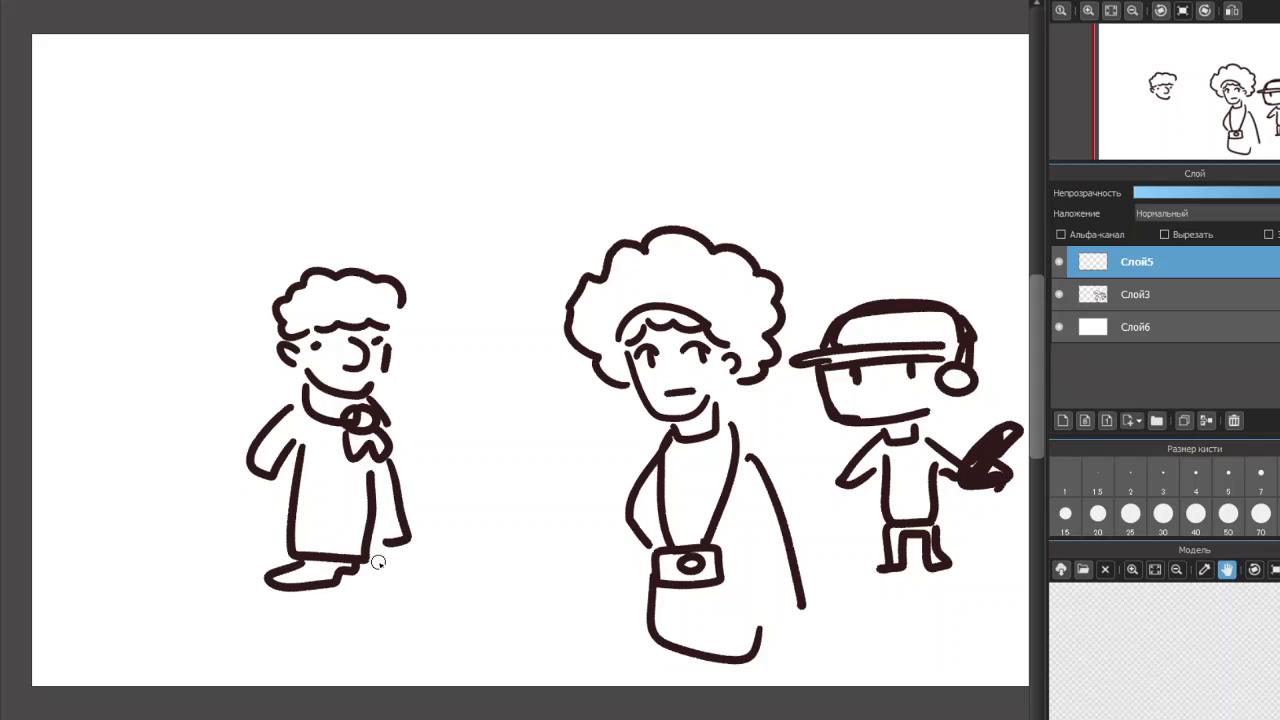
Undo the foot stroke and draw two rounded feet, the second sleeve and small hands on the robed figure
key(ctrl+z)
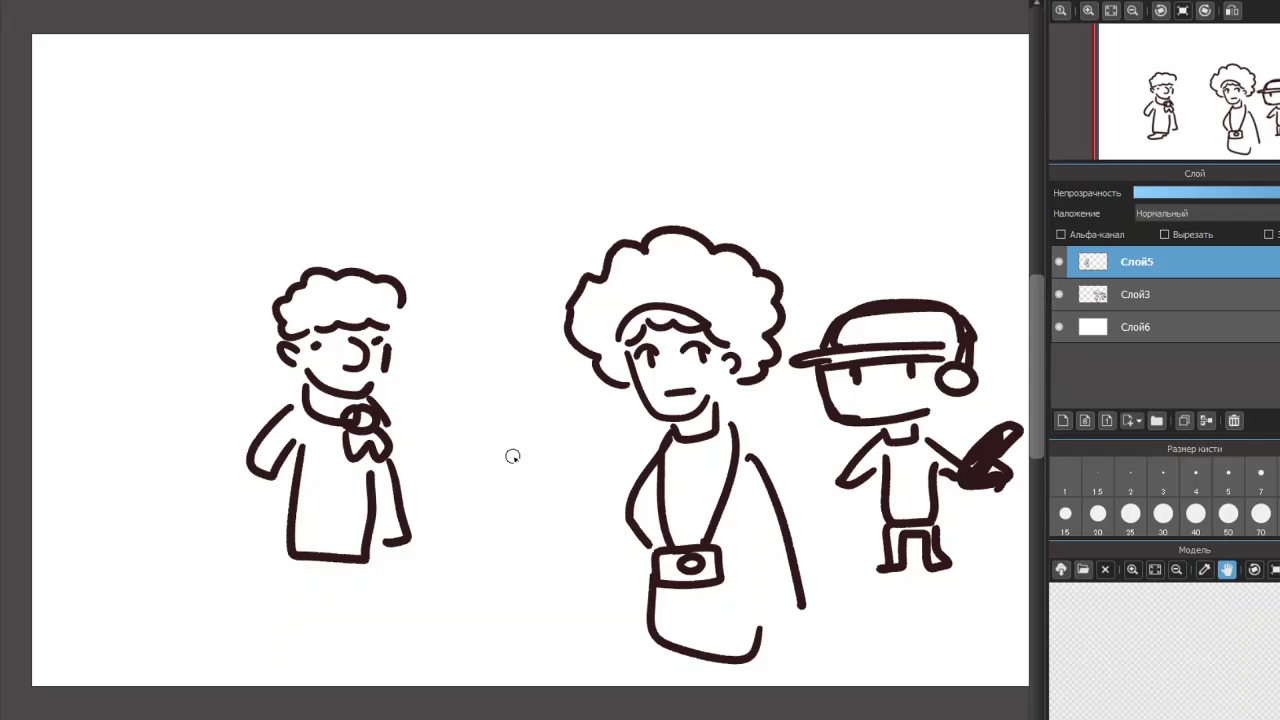
mouse_move(303, 568)
mouse_down()
mouse_move(280, 576)
mouse_move(290, 590)
mouse_move(355, 566)
mouse_up()
mouse_move(376, 567)
mouse_down()
mouse_move(406, 568)
mouse_move(411, 586)
mouse_move(362, 586)
mouse_up()
drag(387, 428, 397, 472)
drag(252, 478, 268, 497)
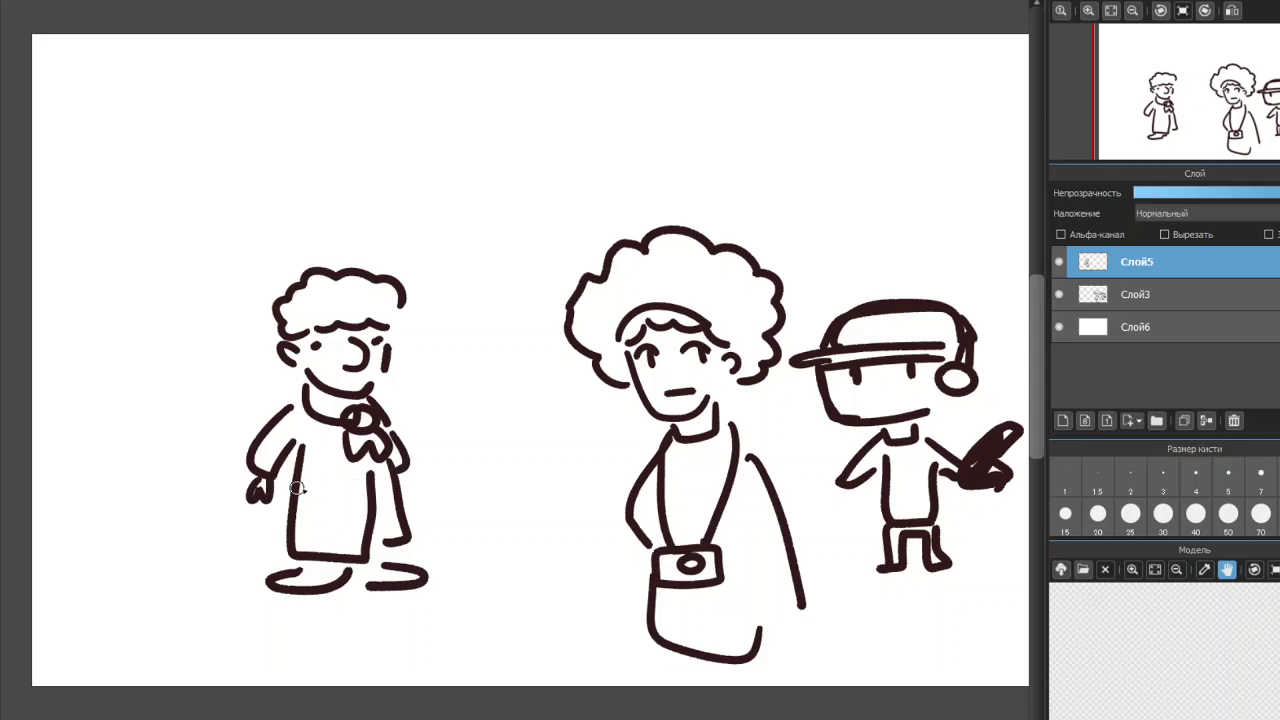
drag(398, 470, 404, 492)
Move the robed figure to the lower-left corner of the canvas and add a new layer above it
drag(95, 198, 489, 677)
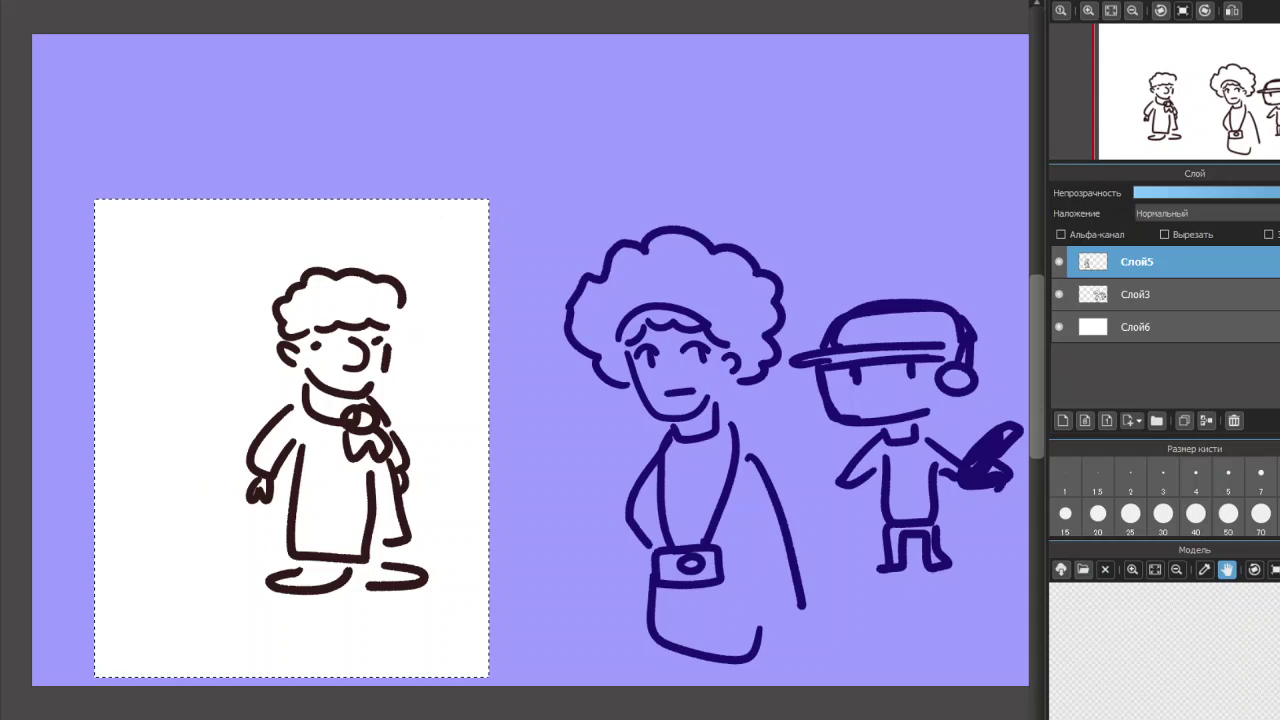
click(102, 186)
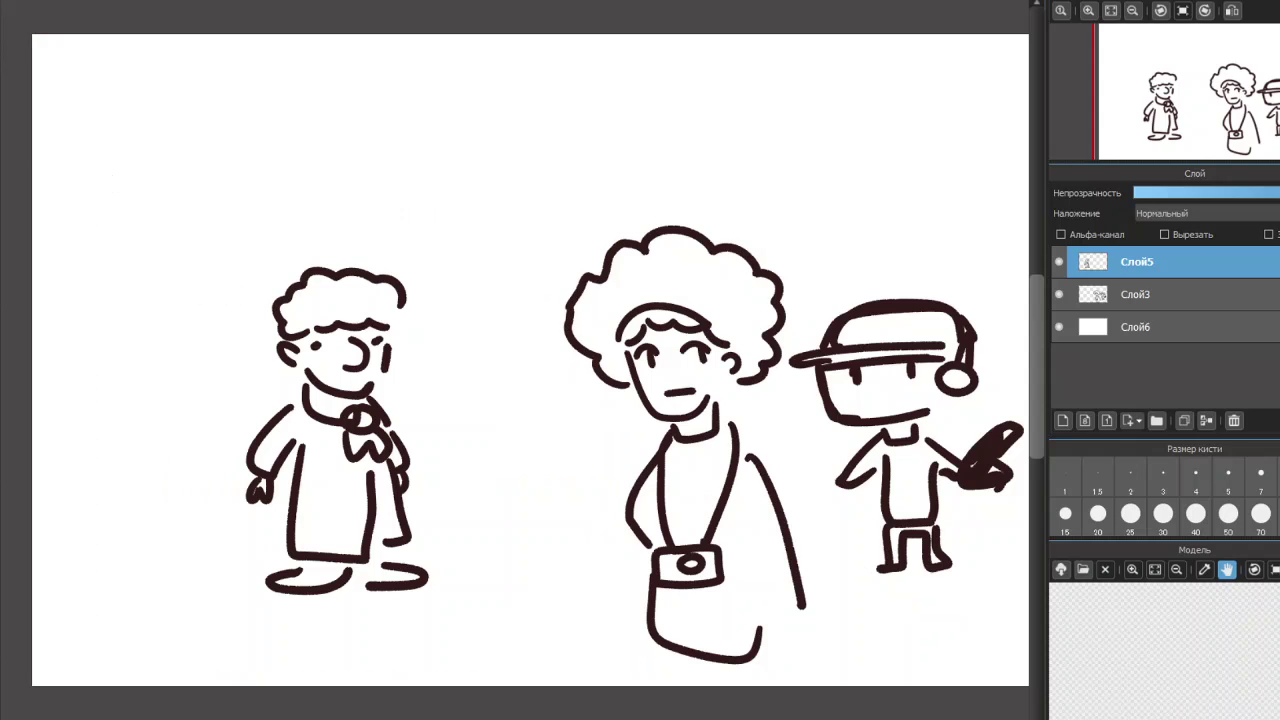
drag(368, 449, 205, 518)
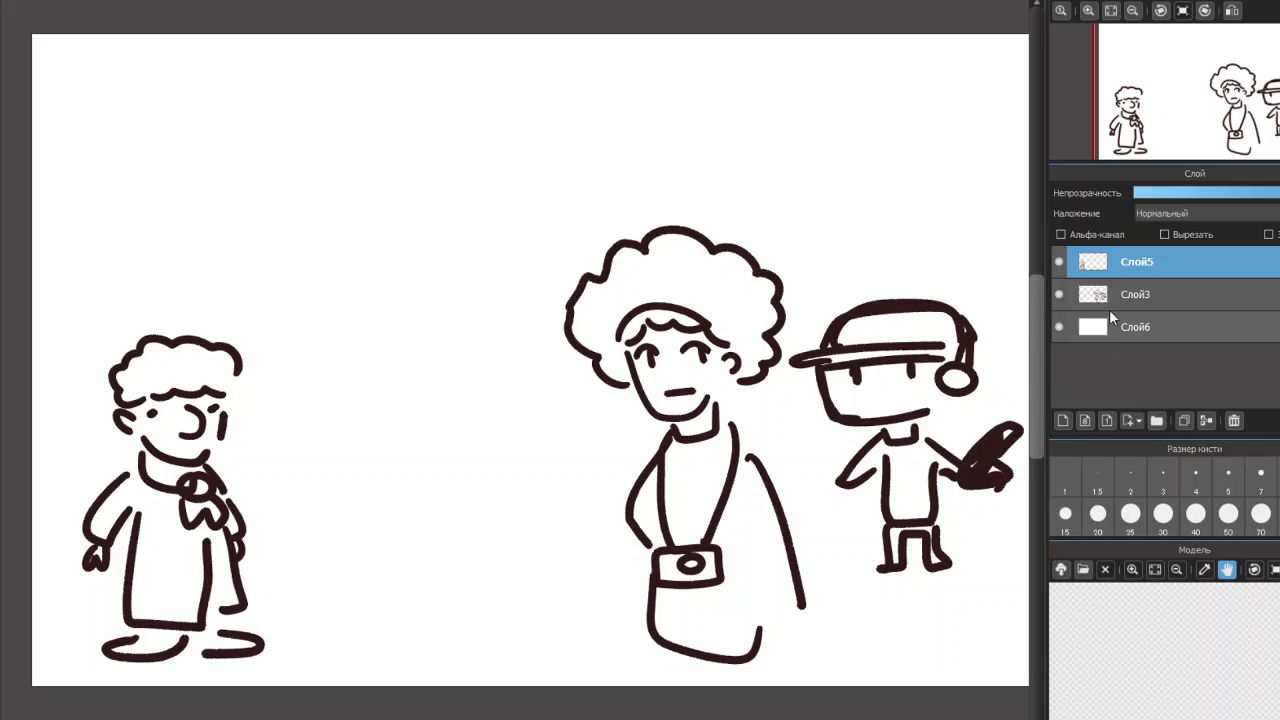
click(1080, 423)
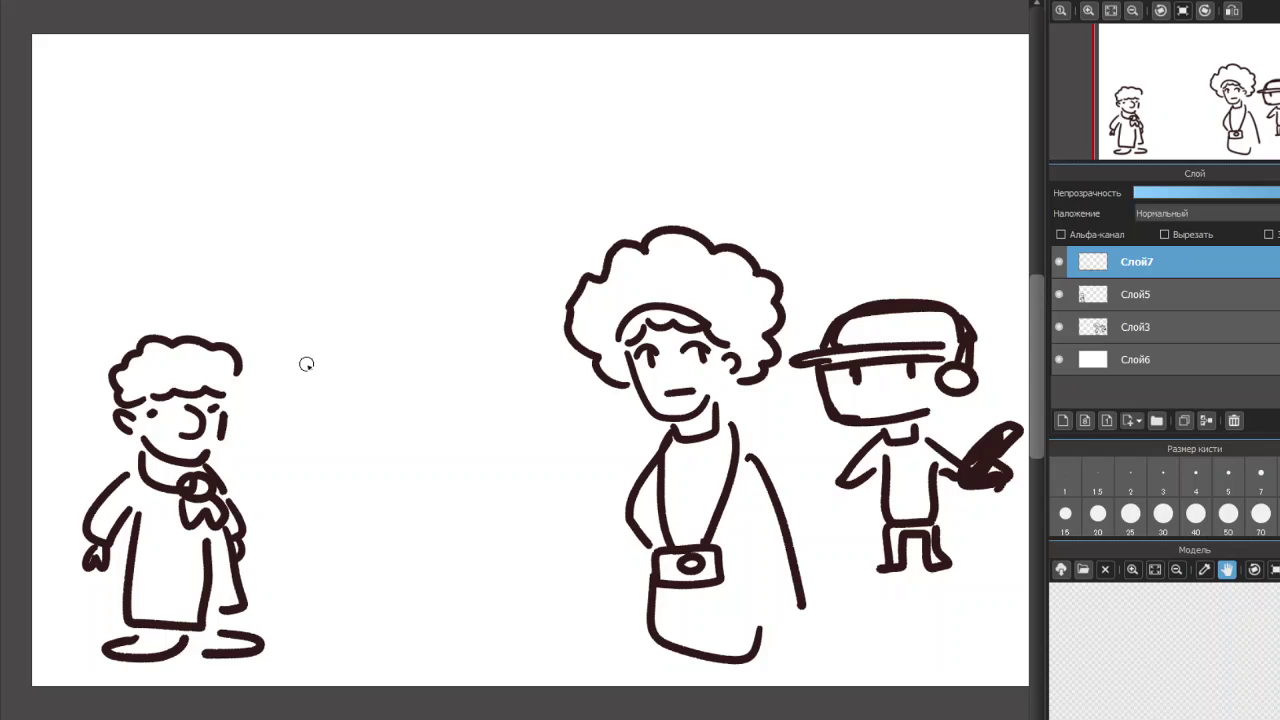
Draw a fourth character's head between the robed figure and the camera-wearing figure, with a rounded face, ear, eyes and messy side-swept hair
mouse_move(314, 291)
mouse_down()
mouse_move(302, 306)
mouse_move(330, 342)
mouse_move(385, 320)
mouse_move(394, 275)
mouse_move(363, 260)
mouse_move(401, 268)
mouse_move(404, 282)
mouse_up()
mouse_move(360, 226)
mouse_down()
mouse_move(303, 238)
mouse_move(292, 290)
mouse_up()
drag(283, 230, 361, 225)
mouse_move(369, 230)
mouse_down()
mouse_move(413, 252)
mouse_move(415, 297)
mouse_move(337, 298)
mouse_move(384, 304)
mouse_up()
click(338, 295)
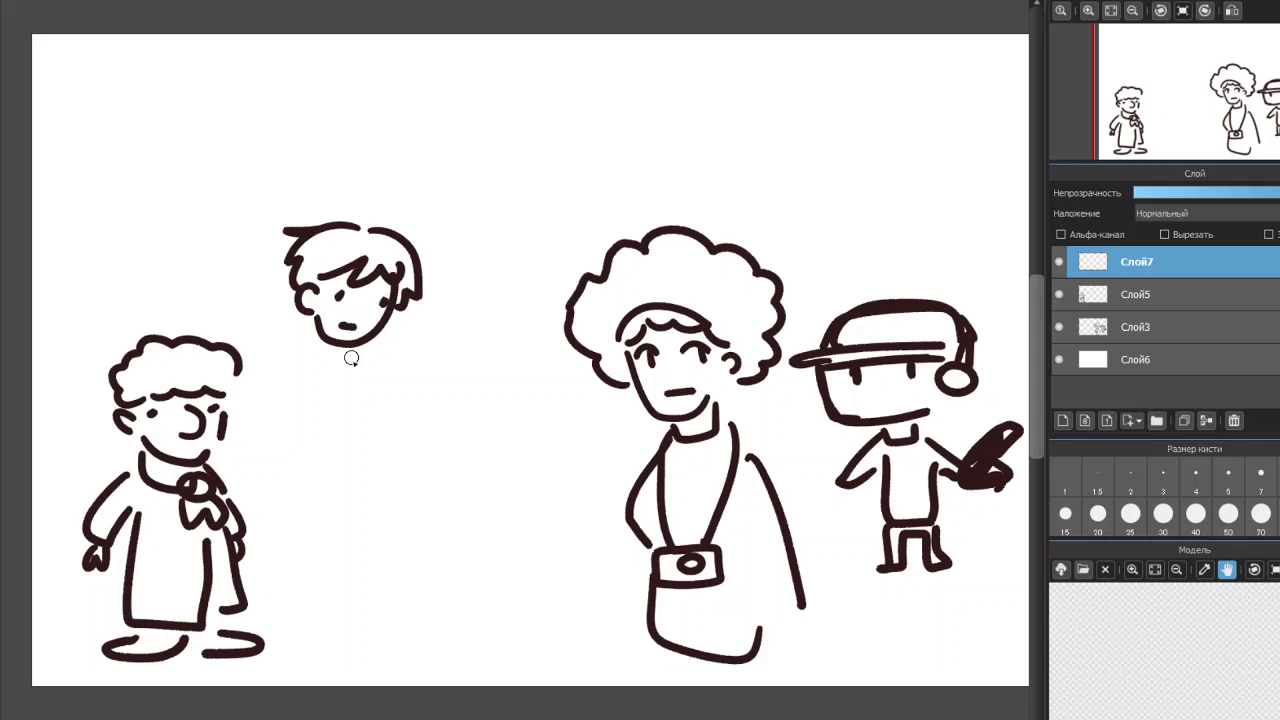
Give the messy-haired character a small mouth, a loose T-shirt and long thin legs, and move the figure slightly up
drag(354, 322, 341, 328)
key(ctrl+z)
mouse_move(317, 337)
mouse_down()
mouse_move(322, 360)
mouse_move(294, 346)
mouse_move(274, 406)
mouse_move(298, 420)
mouse_move(343, 500)
mouse_move(360, 423)
mouse_up()
drag(362, 372, 370, 428)
mouse_move(336, 505)
mouse_down()
mouse_move(356, 610)
mouse_move(382, 634)
mouse_move(306, 554)
mouse_move(295, 646)
mouse_up()
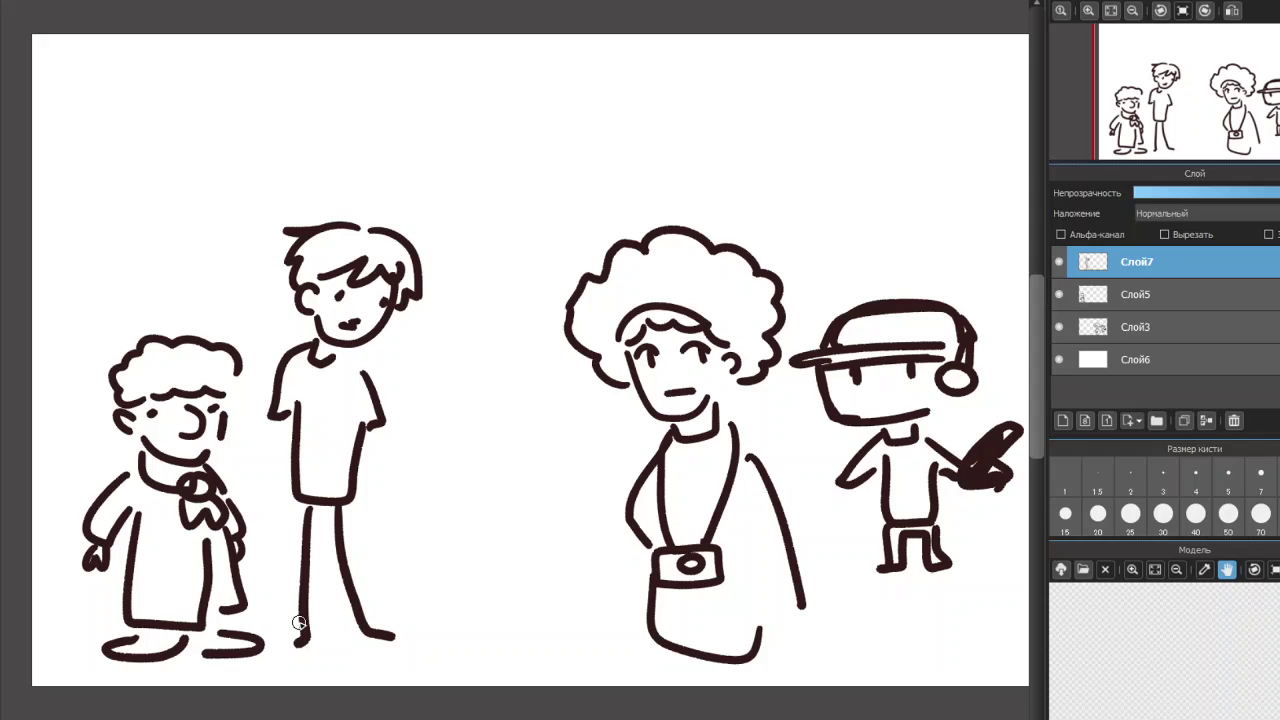
drag(312, 378, 325, 411)
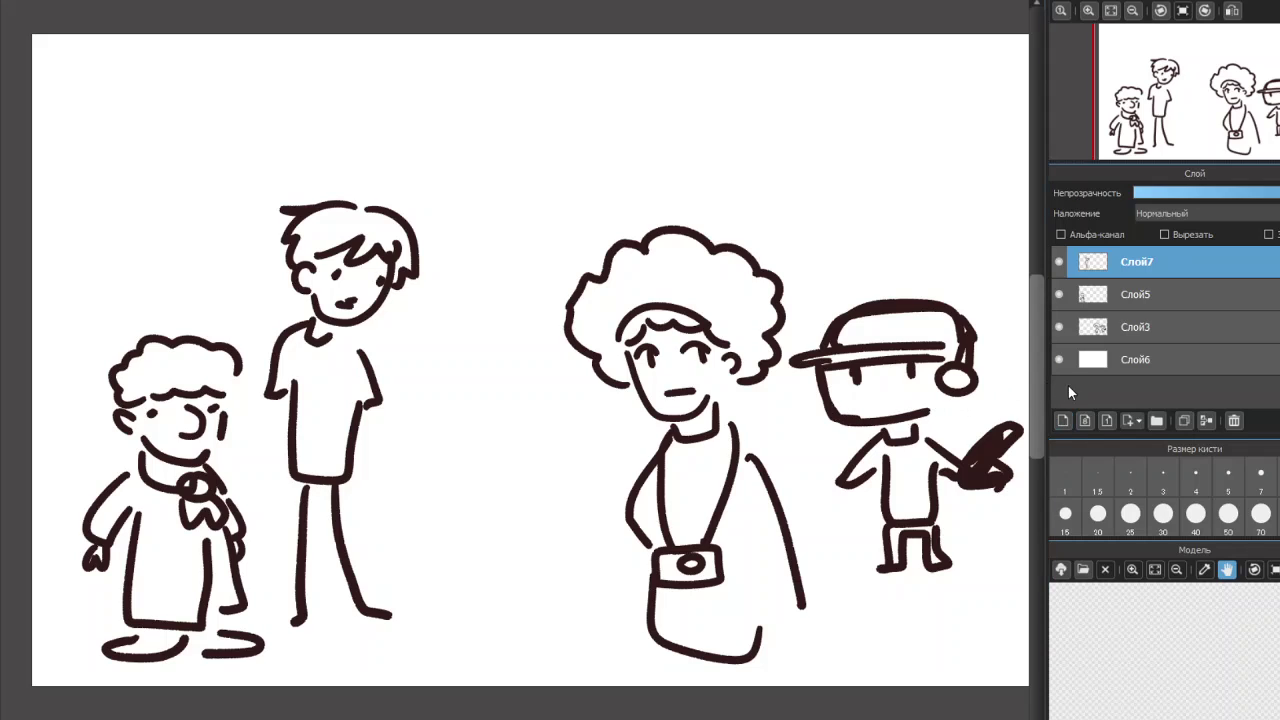
On a new layer, draw a small knight with a pointed crest, shield, raised sword and short legs beside the T-shirt figure
click(1063, 420)
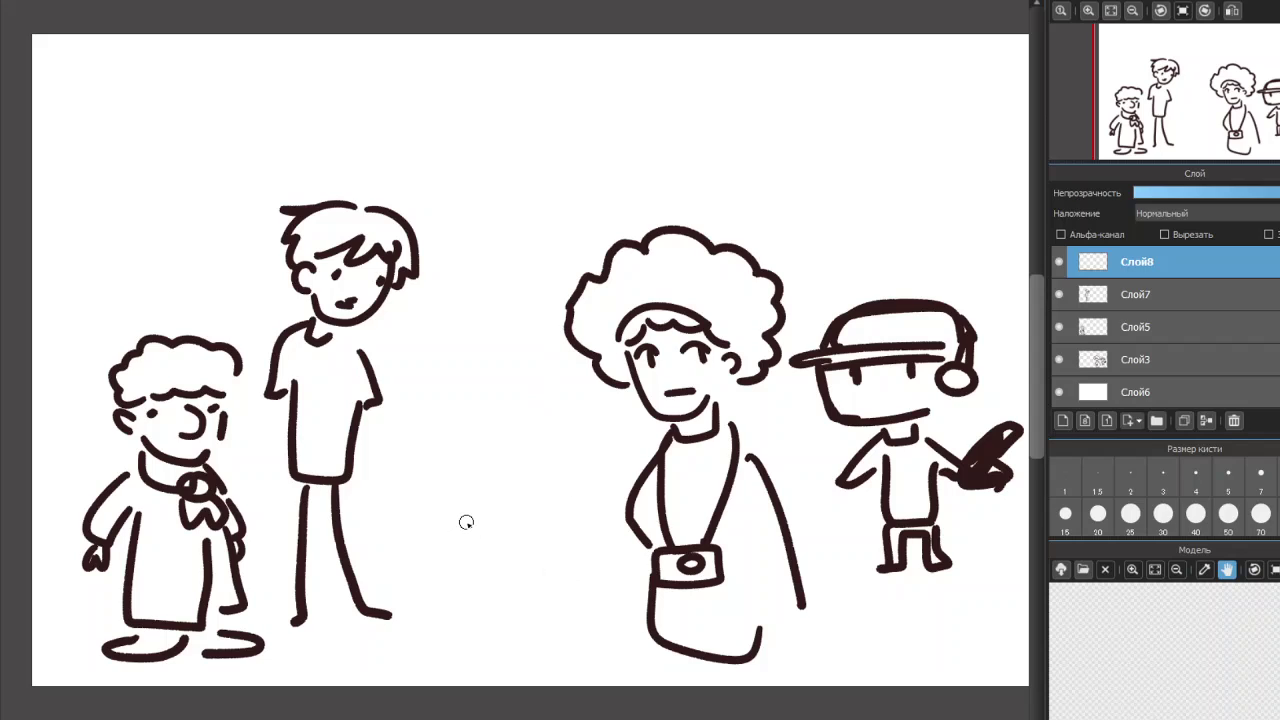
click(490, 467)
mouse_move(467, 457)
mouse_down()
mouse_move(481, 425)
mouse_move(489, 450)
mouse_move(452, 461)
mouse_move(460, 446)
mouse_move(441, 495)
mouse_move(446, 478)
mouse_move(481, 493)
mouse_move(496, 464)
mouse_move(502, 488)
mouse_move(450, 498)
mouse_move(463, 513)
mouse_move(428, 524)
mouse_move(456, 522)
mouse_move(463, 557)
mouse_move(505, 555)
mouse_move(518, 502)
mouse_up()
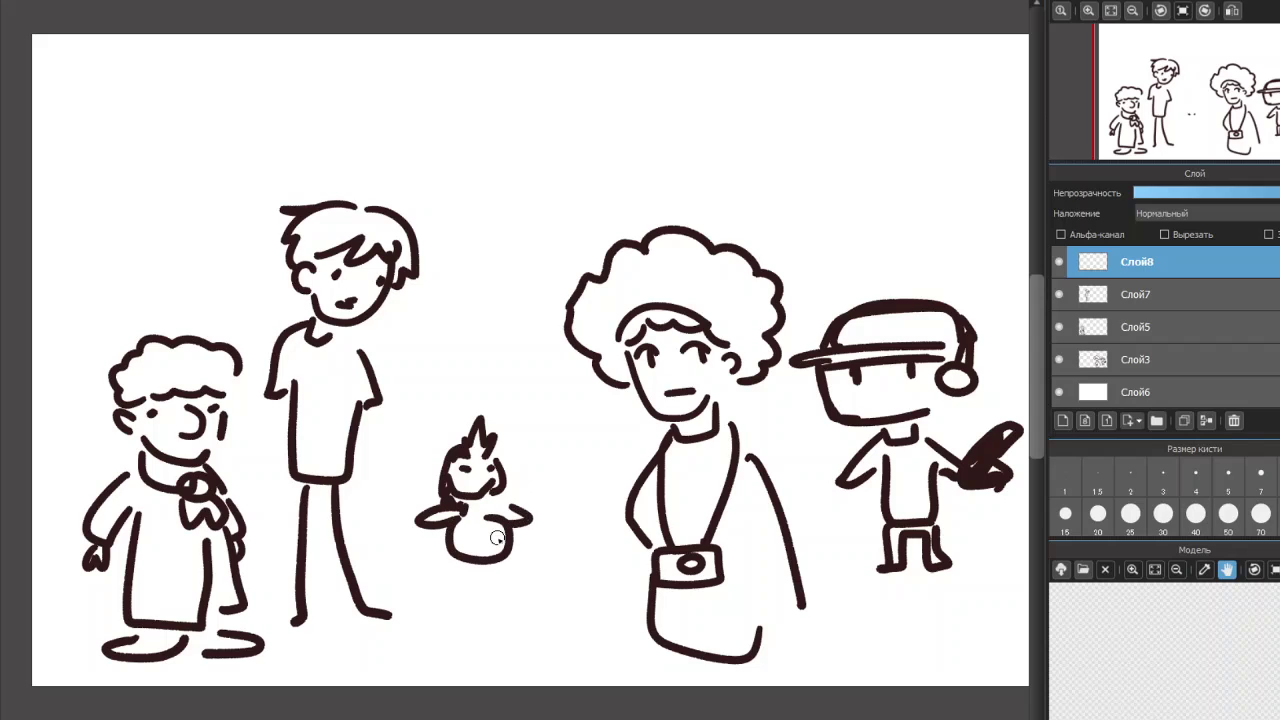
mouse_move(458, 557)
mouse_down()
mouse_move(465, 633)
mouse_move(477, 633)
mouse_move(485, 576)
mouse_move(501, 574)
mouse_move(506, 626)
mouse_move(528, 624)
mouse_move(498, 571)
mouse_move(436, 528)
mouse_move(424, 523)
mouse_move(407, 552)
mouse_move(425, 611)
mouse_move(443, 613)
mouse_move(455, 558)
mouse_move(441, 521)
mouse_move(525, 518)
mouse_move(539, 438)
mouse_move(540, 506)
mouse_move(518, 527)
mouse_move(551, 527)
mouse_move(515, 548)
mouse_up()
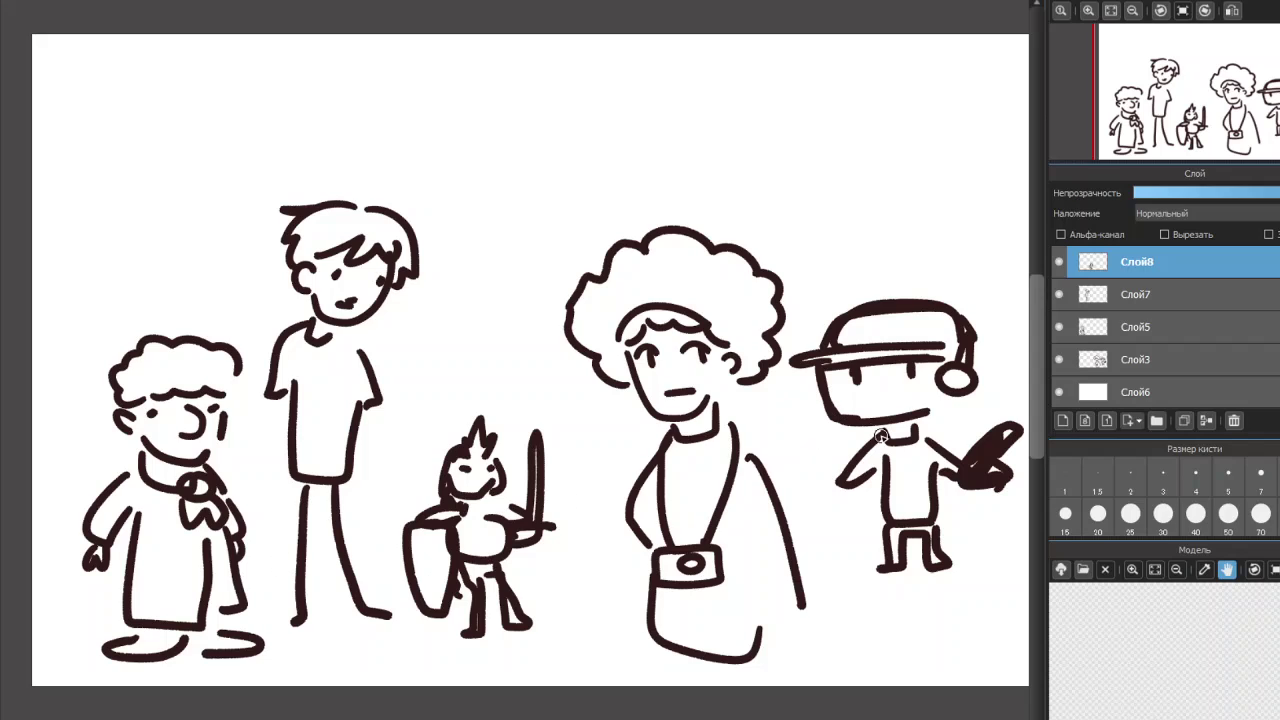
Add a new layer at the top and hide the character layers Слой8, Слой7, Слой5 and Слой3
click(1063, 421)
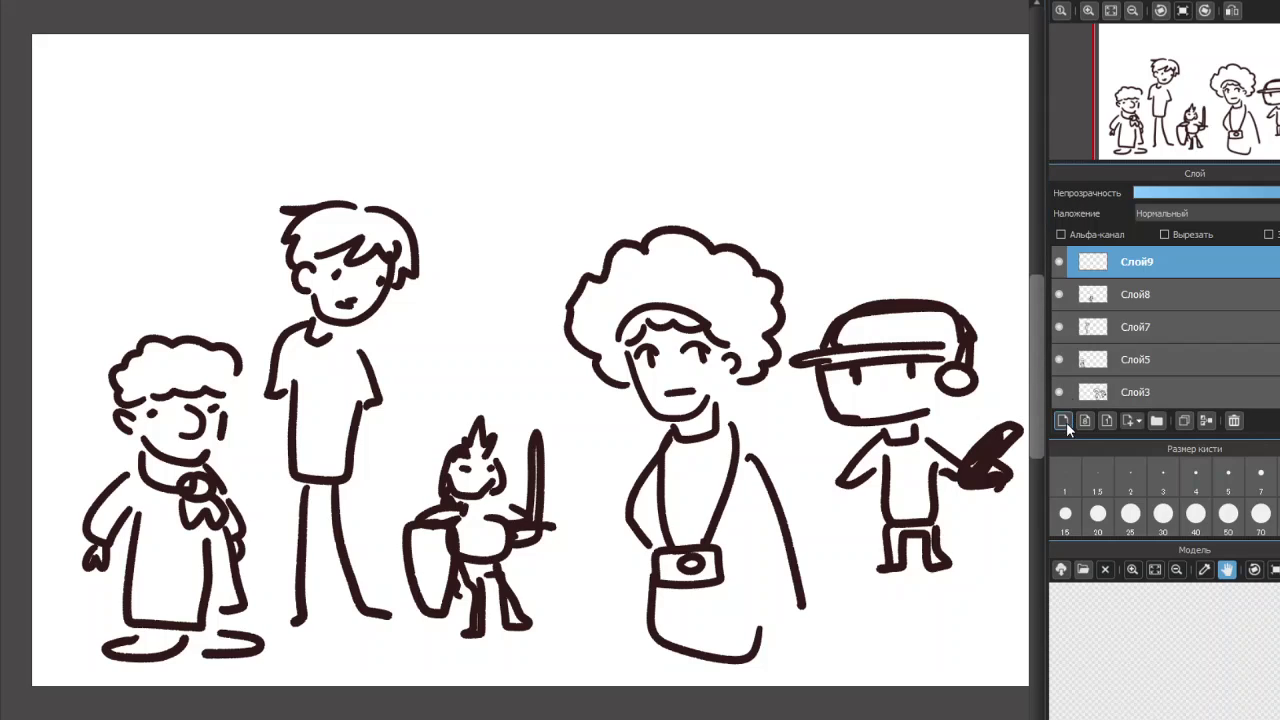
click(1059, 294)
click(1059, 327)
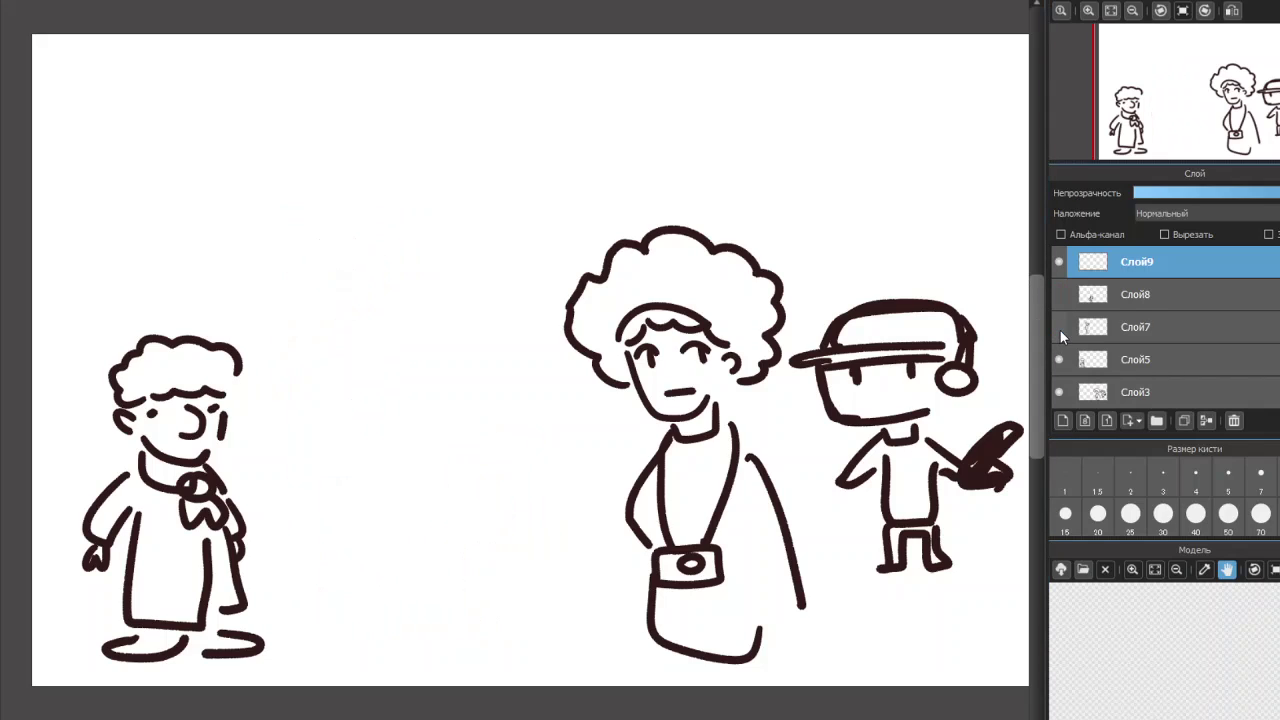
click(1059, 359)
click(1059, 392)
scroll(1064, 400, down, 1)
scroll(1076, 387, up, 1)
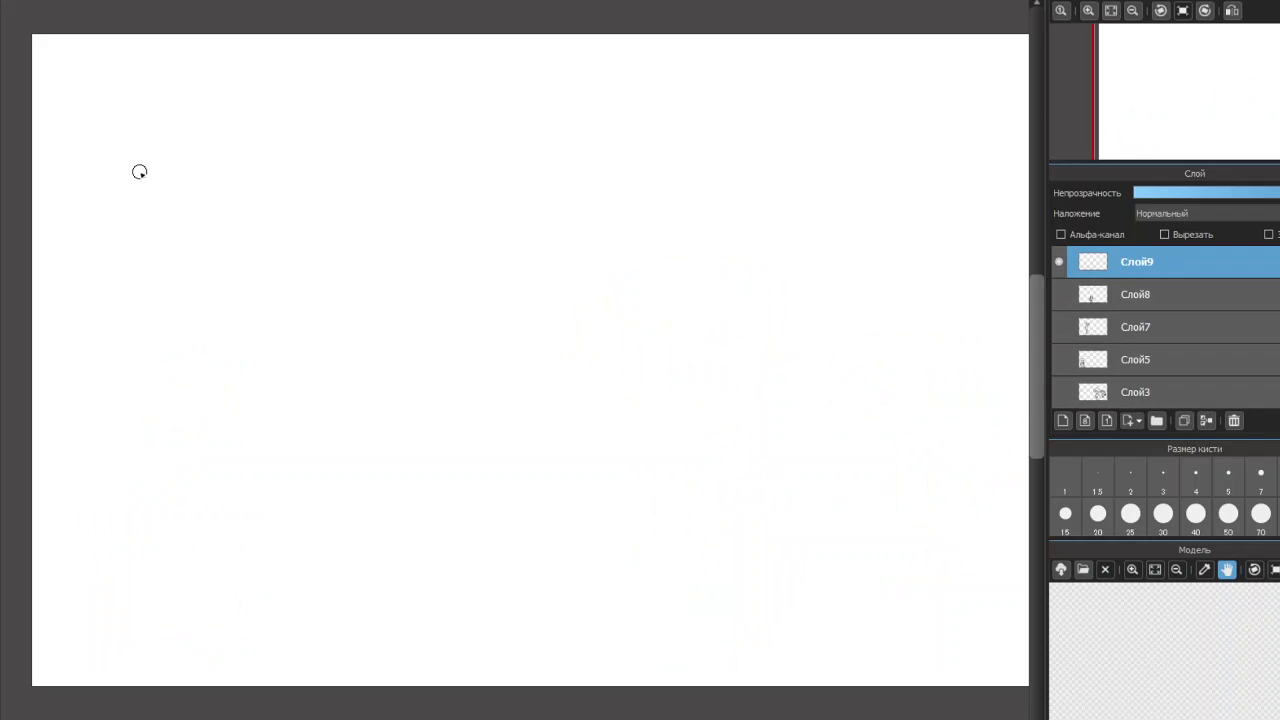
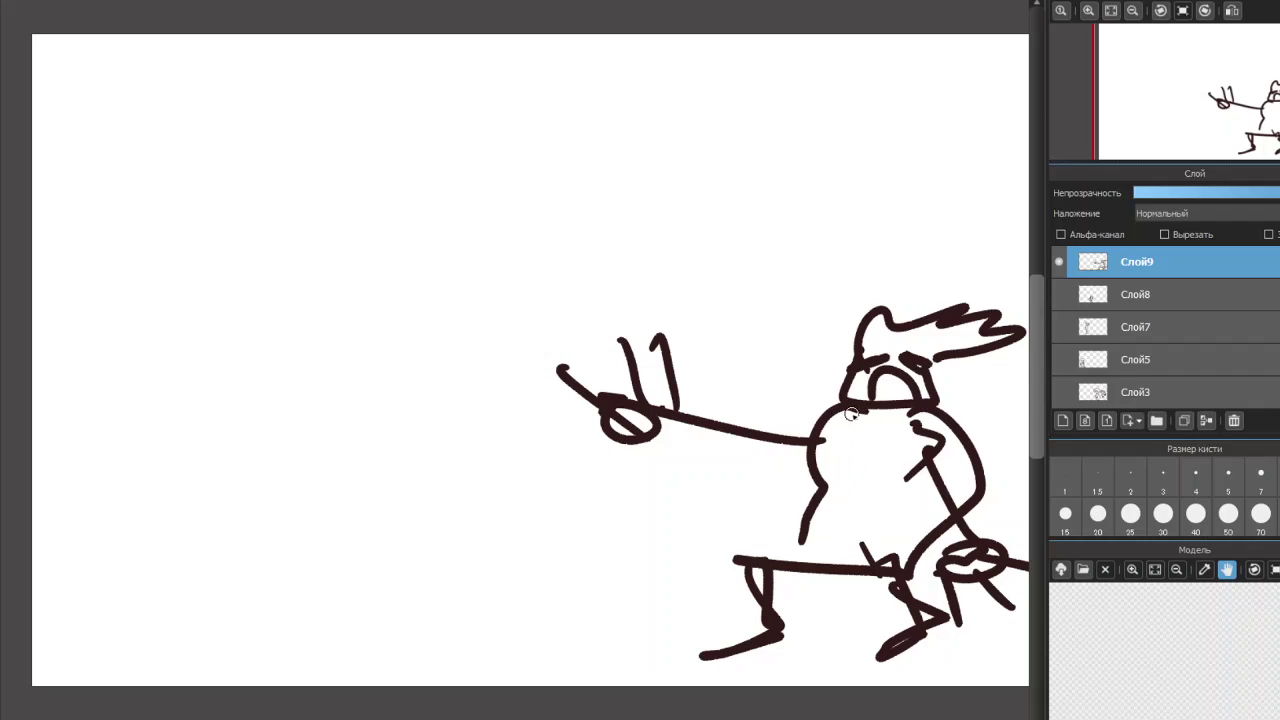
Draw a lunging figure with swept-back hair and an outstretched arm, and a tall standing man with folded arms and a bow to its left
drag(870, 400, 874, 377)
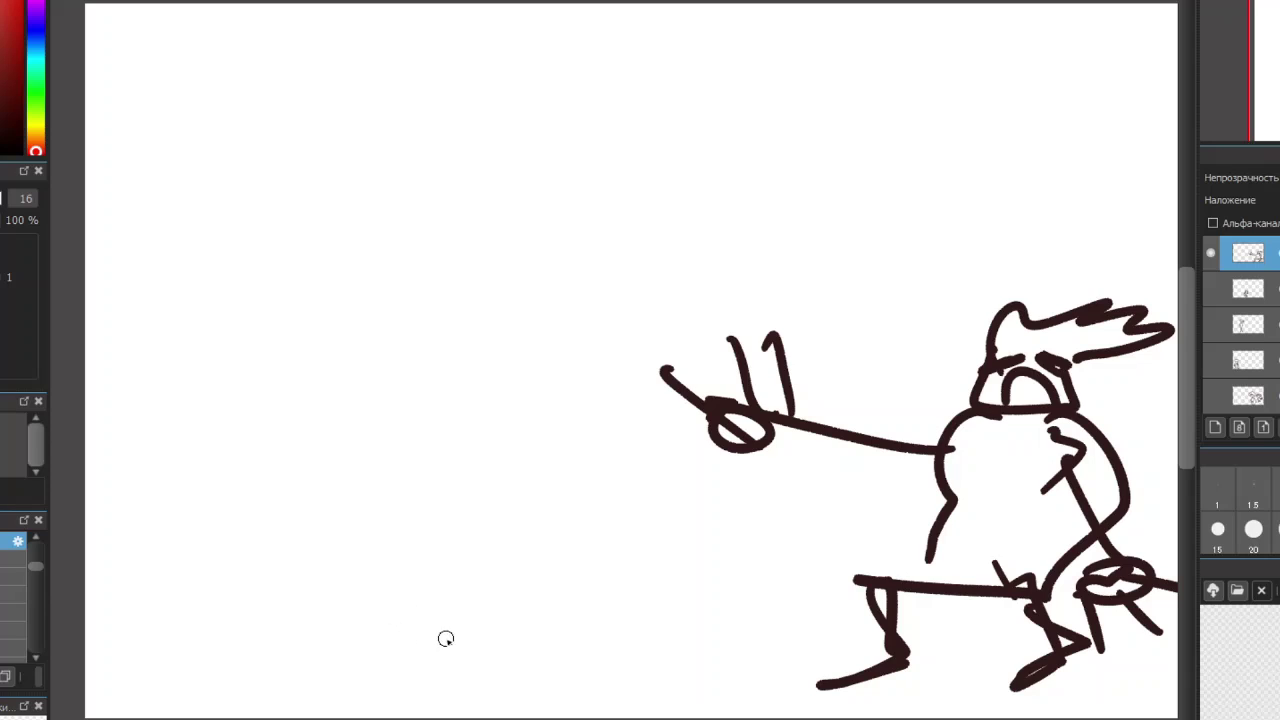
drag(403, 606, 607, 632)
mouse_move(531, 611)
mouse_down()
mouse_move(523, 443)
mouse_move(371, 426)
mouse_move(481, 596)
mouse_up()
mouse_move(384, 448)
mouse_down()
mouse_move(334, 237)
mouse_move(277, 277)
mouse_move(414, 251)
mouse_move(532, 250)
mouse_move(347, 252)
mouse_move(520, 211)
mouse_up()
mouse_move(404, 236)
mouse_down()
mouse_move(418, 238)
mouse_move(451, 309)
mouse_move(460, 295)
mouse_move(430, 258)
mouse_up()
mouse_move(356, 226)
mouse_down()
mouse_move(397, 195)
mouse_move(389, 158)
mouse_move(401, 132)
mouse_move(482, 113)
mouse_move(500, 139)
mouse_move(443, 175)
mouse_move(528, 206)
mouse_up()
mouse_move(400, 185)
mouse_down()
mouse_move(443, 133)
mouse_move(531, 151)
mouse_move(510, 142)
mouse_move(503, 161)
mouse_move(412, 134)
mouse_move(387, 146)
mouse_move(419, 197)
mouse_move(481, 200)
mouse_move(424, 176)
mouse_move(428, 163)
mouse_move(504, 152)
mouse_move(491, 154)
mouse_move(502, 136)
mouse_move(517, 188)
mouse_move(498, 185)
mouse_move(482, 147)
mouse_move(519, 142)
mouse_move(550, 160)
mouse_up()
mouse_move(385, 152)
mouse_down()
mouse_move(366, 168)
mouse_move(364, 202)
mouse_up()
mouse_move(562, 247)
mouse_down()
mouse_move(528, 232)
mouse_move(534, 417)
mouse_up()
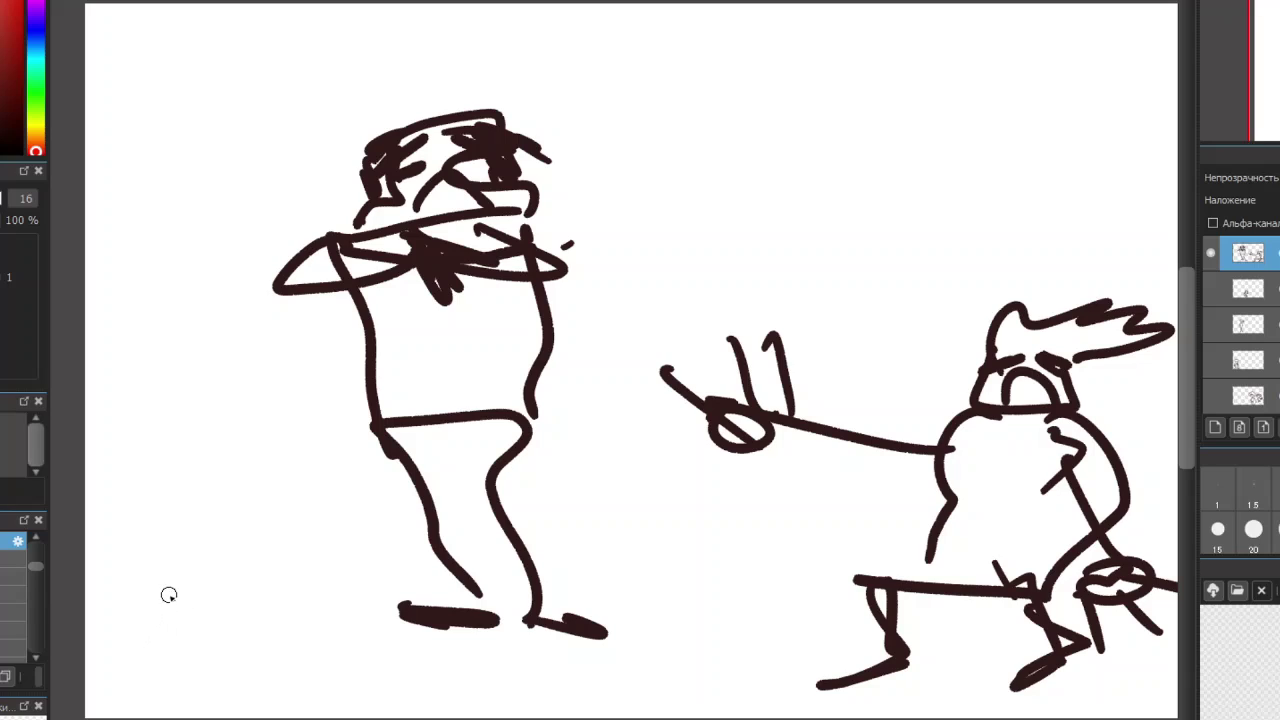
Draw a cat-like creature with pointed ears, large round eyes, a wide muzzle and small arms in the canvas's lower-left corner
mouse_move(212, 552)
mouse_down()
mouse_move(169, 557)
mouse_move(174, 598)
mouse_move(207, 588)
mouse_move(271, 600)
mouse_move(223, 567)
mouse_move(236, 555)
mouse_move(206, 562)
mouse_move(183, 599)
mouse_move(153, 599)
mouse_move(250, 611)
mouse_up()
mouse_move(163, 544)
mouse_down()
mouse_move(188, 501)
mouse_move(221, 548)
mouse_move(255, 508)
mouse_move(285, 551)
mouse_move(268, 582)
mouse_move(252, 553)
mouse_up()
mouse_move(180, 523)
mouse_down()
mouse_move(185, 545)
mouse_move(192, 530)
mouse_up()
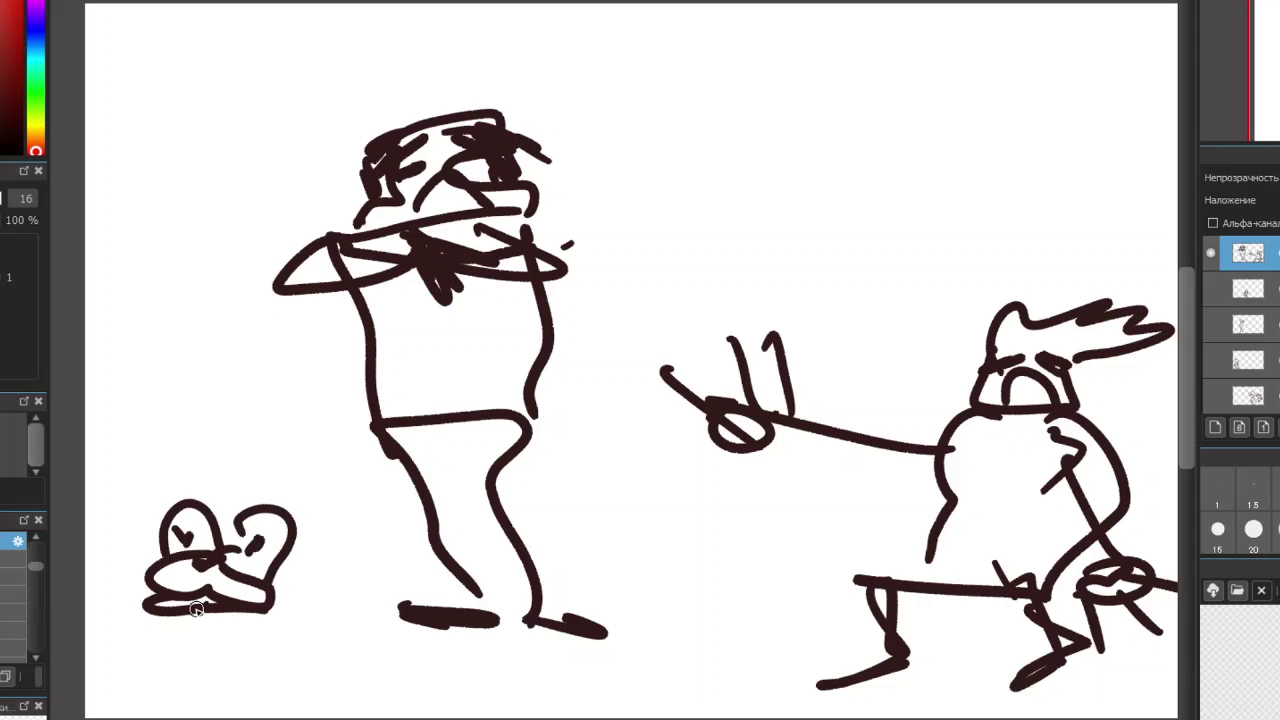
mouse_move(165, 605)
mouse_down()
mouse_move(127, 618)
mouse_move(110, 634)
mouse_move(160, 642)
mouse_move(185, 620)
mouse_move(265, 602)
mouse_move(310, 630)
mouse_move(241, 622)
mouse_move(303, 703)
mouse_up()
drag(118, 636, 130, 698)
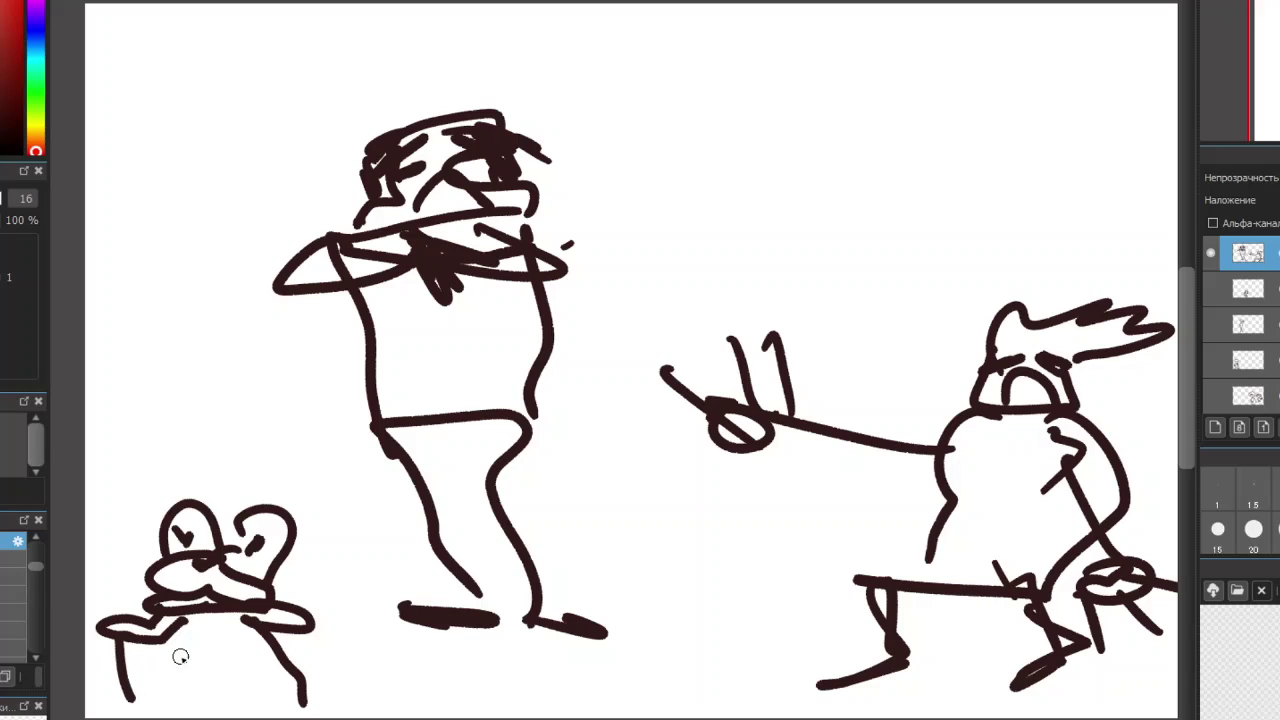
mouse_move(184, 624)
mouse_down()
mouse_move(238, 658)
mouse_move(220, 660)
mouse_move(248, 716)
mouse_up()
mouse_move(130, 570)
mouse_down()
mouse_move(149, 517)
mouse_move(272, 481)
mouse_move(315, 506)
mouse_move(302, 604)
mouse_up()
mouse_move(126, 526)
mouse_down()
mouse_move(113, 533)
mouse_move(165, 518)
mouse_move(180, 528)
mouse_up()
drag(310, 452, 322, 502)
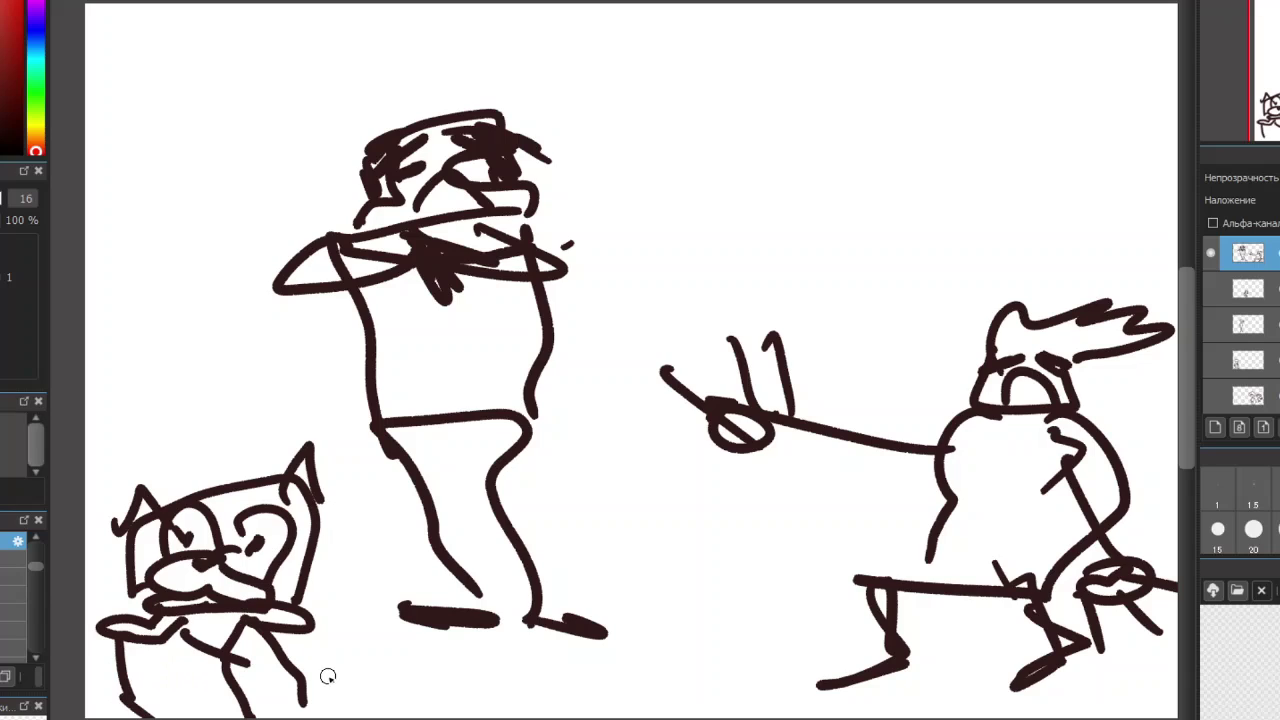
drag(298, 688, 343, 718)
Draw a leaning figure with outstretched arms, a beaked face and a raised two-lobed object above the lunging figure
mouse_move(858, 157)
mouse_down()
mouse_move(866, 223)
mouse_move(891, 195)
mouse_move(935, 207)
mouse_move(940, 191)
mouse_move(906, 147)
mouse_move(854, 164)
mouse_move(871, 186)
mouse_move(904, 170)
mouse_move(787, 153)
mouse_move(844, 188)
mouse_move(903, 152)
mouse_move(890, 149)
mouse_move(932, 107)
mouse_move(969, 138)
mouse_move(904, 137)
mouse_move(896, 158)
mouse_move(845, 181)
mouse_move(792, 181)
mouse_move(768, 217)
mouse_move(867, 186)
mouse_move(867, 215)
mouse_move(894, 214)
mouse_move(878, 225)
mouse_move(888, 249)
mouse_move(925, 237)
mouse_move(934, 207)
mouse_move(919, 204)
mouse_move(900, 226)
mouse_move(716, 266)
mouse_up()
drag(902, 232, 862, 302)
mouse_move(628, 340)
mouse_down()
mouse_move(635, 305)
mouse_move(700, 322)
mouse_up()
mouse_move(720, 263)
mouse_down()
mouse_move(768, 300)
mouse_move(820, 296)
mouse_up()
mouse_move(737, 289)
mouse_down()
mouse_move(795, 250)
mouse_move(821, 277)
mouse_move(841, 256)
mouse_move(799, 266)
mouse_move(895, 246)
mouse_move(884, 336)
mouse_up()
mouse_move(930, 238)
mouse_down()
mouse_move(1074, 234)
mouse_move(1110, 252)
mouse_up()
click(912, 300)
drag(912, 302, 934, 352)
mouse_move(930, 354)
mouse_down()
mouse_move(907, 283)
mouse_move(996, 266)
mouse_move(1071, 294)
mouse_move(1047, 268)
mouse_move(1107, 160)
mouse_move(1040, 152)
mouse_move(1070, 197)
mouse_move(1106, 170)
mouse_move(1177, 183)
mouse_move(1076, 206)
mouse_up()
drag(866, 296, 952, 408)
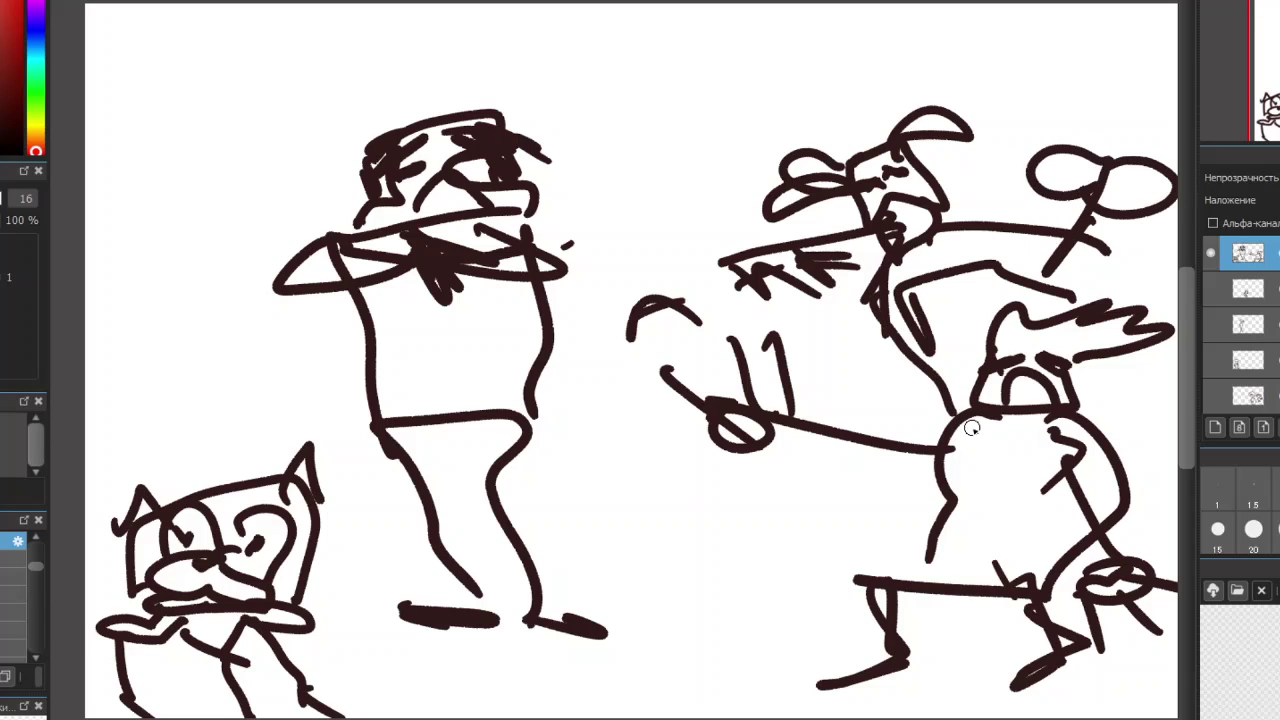
drag(1068, 303, 1134, 296)
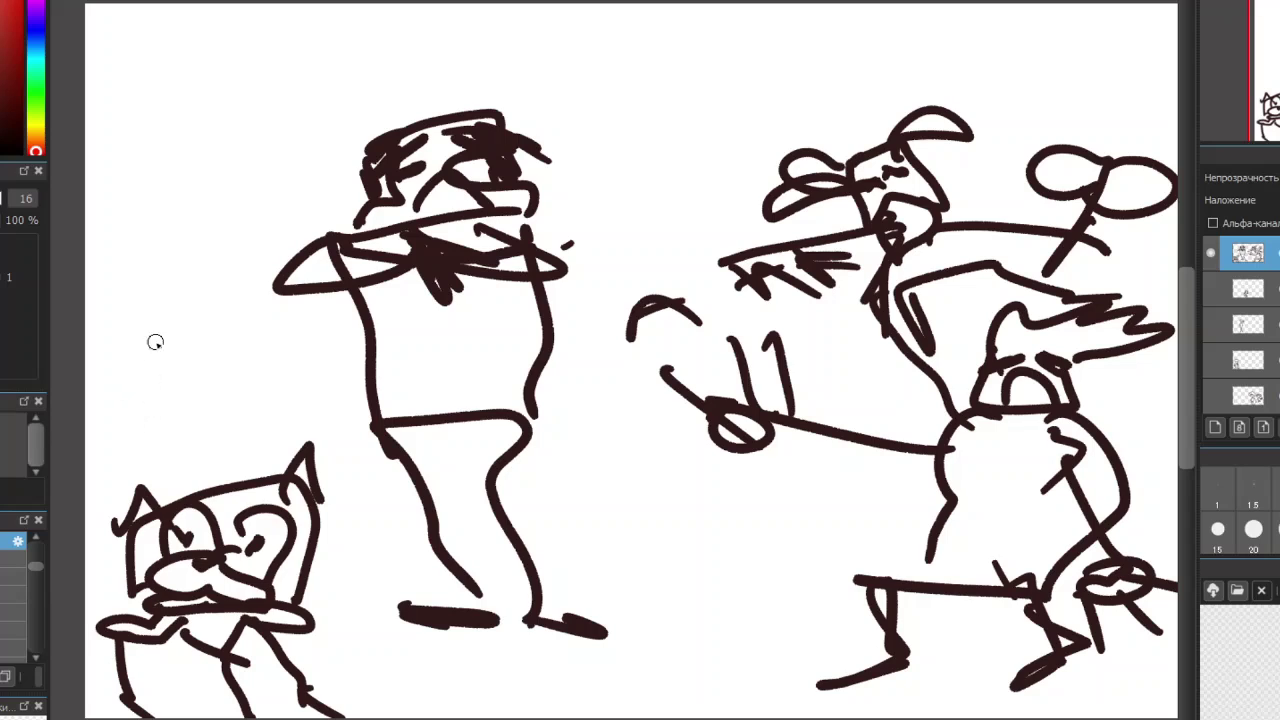
Draw a stick figure with two large round ears, dot eyes and a straight mouth above the cat-like creature
mouse_move(152, 201)
mouse_down()
mouse_move(110, 211)
mouse_move(111, 244)
mouse_move(148, 259)
mouse_move(168, 241)
mouse_move(148, 203)
mouse_up()
mouse_move(232, 198)
mouse_down()
mouse_move(185, 216)
mouse_move(191, 251)
mouse_move(237, 251)
mouse_move(257, 220)
mouse_move(215, 198)
mouse_up()
mouse_move(127, 282)
mouse_down()
mouse_move(205, 322)
mouse_move(249, 313)
mouse_move(228, 282)
mouse_move(160, 250)
mouse_up()
mouse_move(170, 323)
mouse_down()
mouse_move(158, 406)
mouse_move(104, 455)
mouse_up()
drag(148, 411, 231, 433)
drag(104, 361, 255, 361)
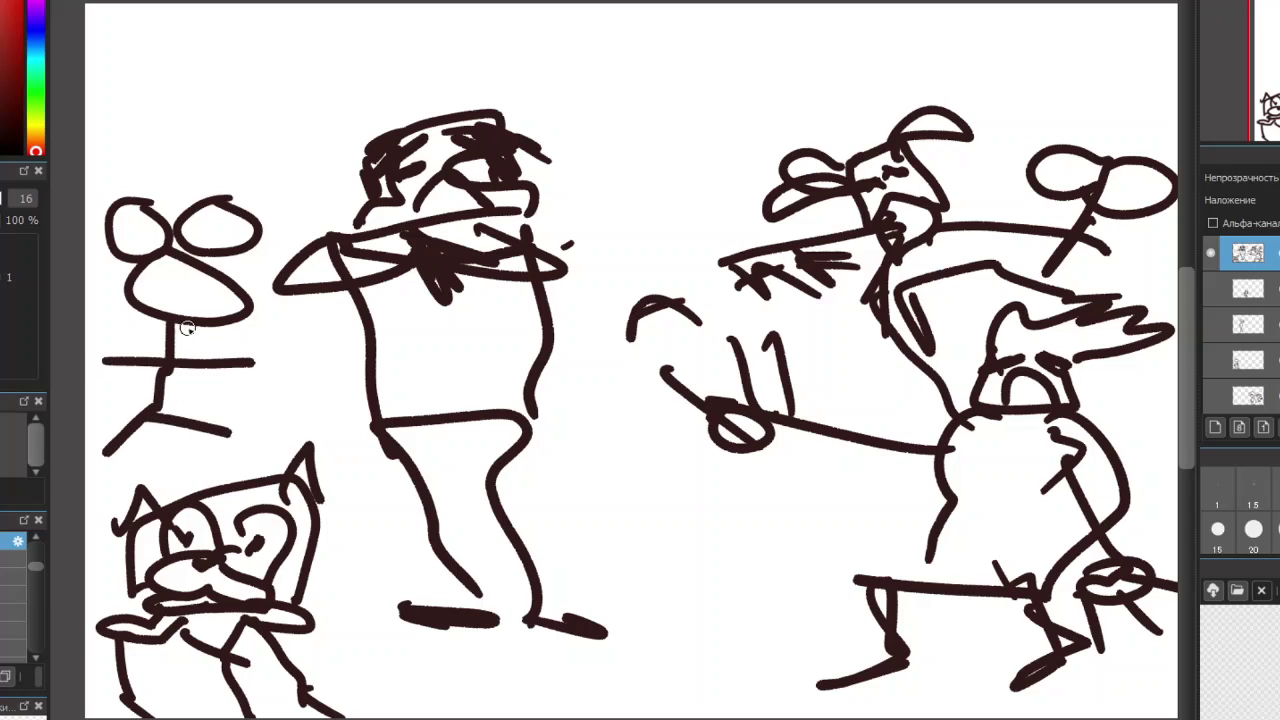
click(160, 284)
drag(165, 300, 220, 298)
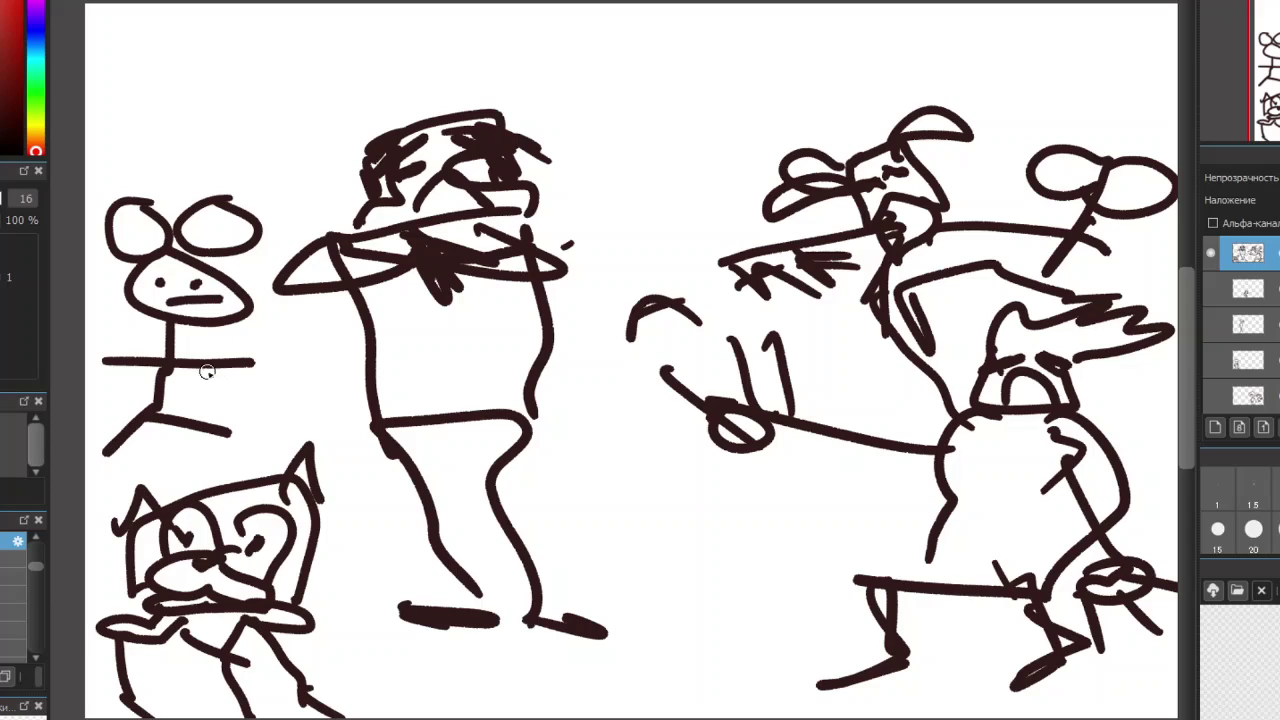
Handwrite a short line of loose lettering across the top of the canvas, above the stick figure and the standing man
mouse_move(118, 130)
mouse_down()
mouse_move(132, 158)
mouse_move(182, 150)
mouse_up()
drag(210, 108, 212, 142)
mouse_move(252, 100)
mouse_down()
mouse_move(258, 140)
mouse_move(314, 114)
mouse_move(334, 130)
mouse_up()
mouse_move(346, 106)
mouse_down()
mouse_move(344, 122)
mouse_move(420, 80)
mouse_move(405, 118)
mouse_up()
mouse_move(475, 75)
mouse_down()
mouse_move(505, 96)
mouse_move(511, 72)
mouse_up()
mouse_move(606, 62)
mouse_down()
mouse_move(592, 94)
mouse_move(640, 92)
mouse_up()
mouse_move(660, 38)
mouse_down()
mouse_move(707, 36)
mouse_move(696, 90)
mouse_up()
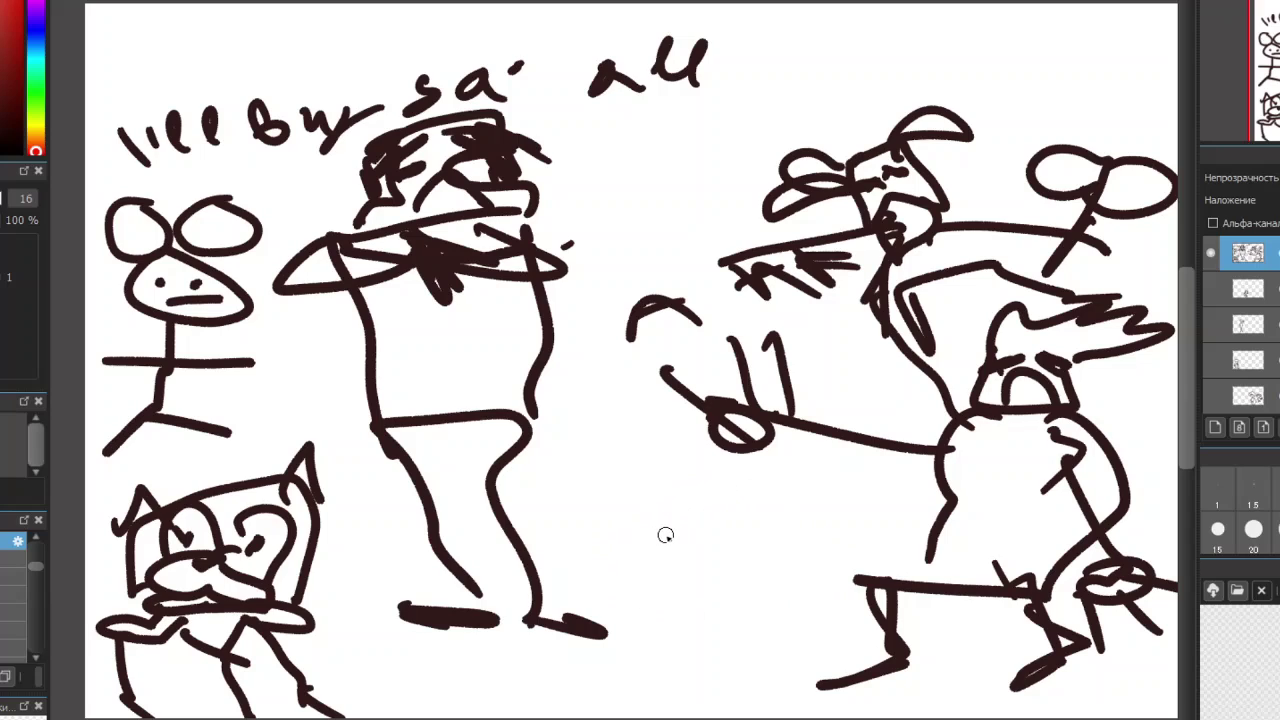
Draw a box-shaped character between the standing man and the lunging figure, with a dividing line, small front details and two feet
mouse_move(650, 516)
mouse_down()
mouse_move(706, 514)
mouse_move(777, 600)
mouse_move(783, 638)
mouse_move(643, 528)
mouse_move(649, 640)
mouse_move(820, 632)
mouse_up()
mouse_move(654, 637)
mouse_down()
mouse_move(611, 679)
mouse_move(736, 630)
mouse_move(787, 662)
mouse_move(755, 628)
mouse_up()
mouse_move(650, 577)
mouse_down()
mouse_move(772, 576)
mouse_move(716, 600)
mouse_move(727, 623)
mouse_up()
click(693, 590)
click(697, 617)
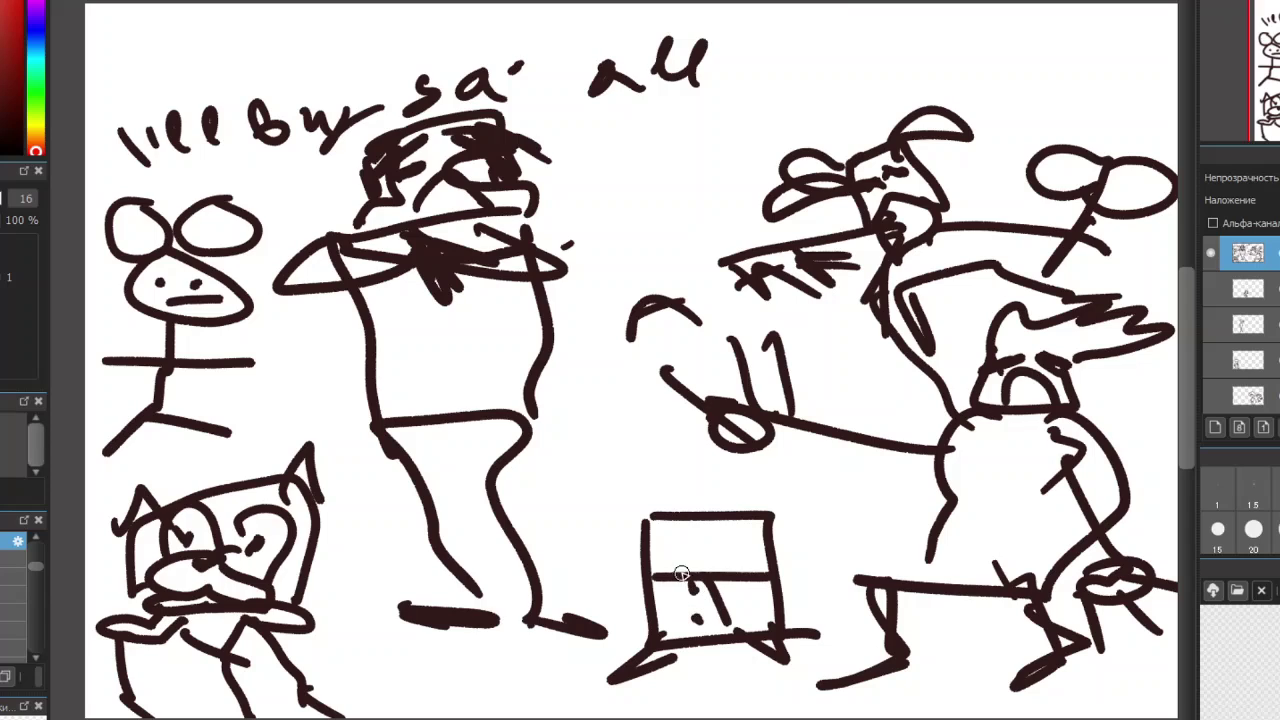
Add rectangular eyes with pupils, a pointed side shape, a slanted hat and two short arms to the box-shaped character
mouse_move(652, 523)
mouse_down()
mouse_move(658, 556)
mouse_move(709, 571)
mouse_move(723, 544)
mouse_move(689, 530)
mouse_move(651, 538)
mouse_move(731, 524)
mouse_move(745, 568)
mouse_move(825, 546)
mouse_up()
mouse_move(762, 520)
mouse_down()
mouse_move(728, 531)
mouse_move(760, 555)
mouse_up()
click(756, 546)
click(695, 549)
mouse_move(655, 523)
mouse_down()
mouse_move(720, 520)
mouse_move(797, 486)
mouse_move(702, 488)
mouse_move(630, 520)
mouse_up()
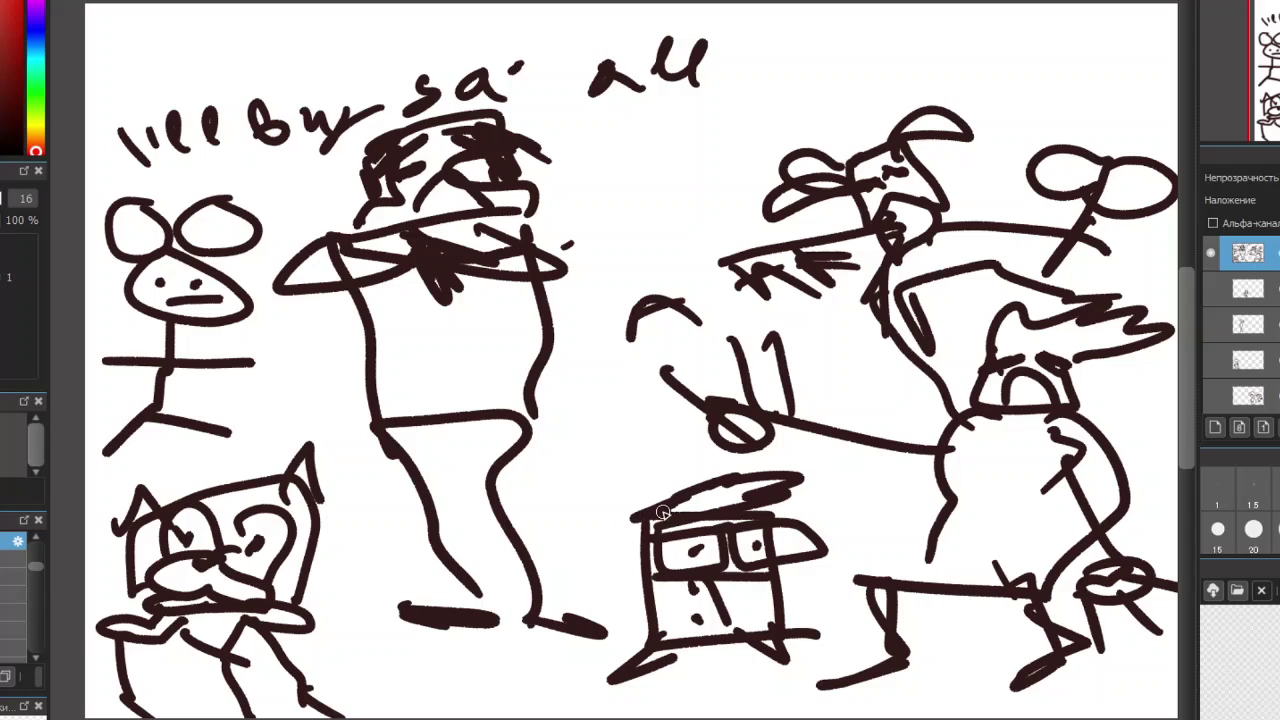
mouse_move(648, 592)
mouse_down()
mouse_move(609, 619)
mouse_move(646, 624)
mouse_up()
drag(786, 590, 810, 596)
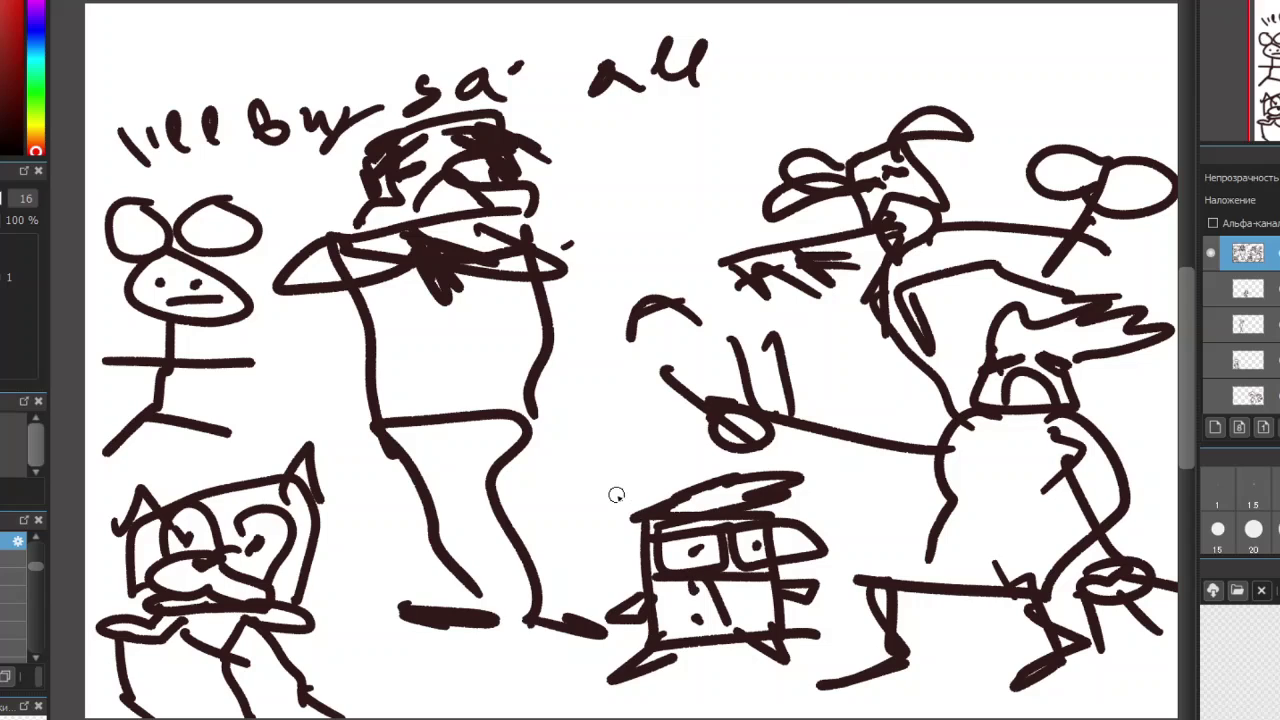
Hide the layer with the crowded sketches and add a new empty layer above it
click(1208, 250)
click(1214, 429)
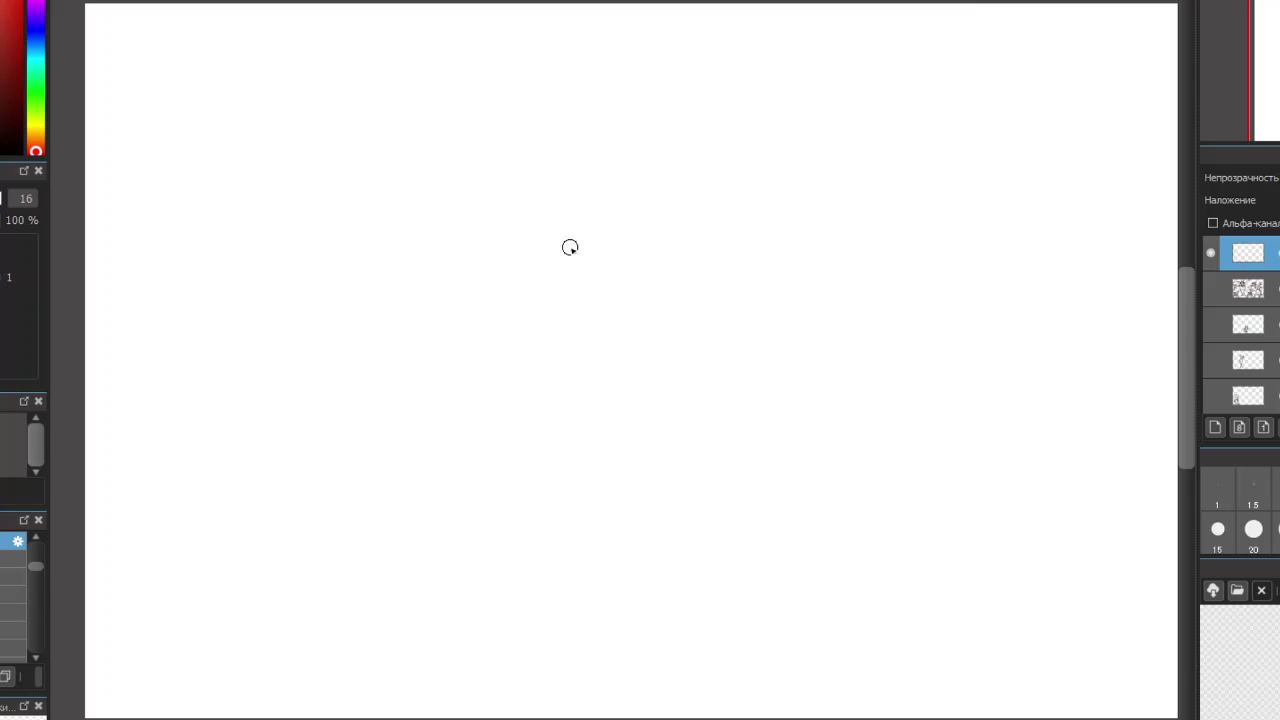
mouse_move(937, 208)
mouse_down()
mouse_move(926, 243)
mouse_move(962, 228)
mouse_up()
click(965, 206)
drag(910, 207, 936, 202)
mouse_move(951, 205)
mouse_down()
mouse_move(970, 188)
mouse_move(940, 166)
mouse_move(986, 170)
mouse_move(992, 205)
mouse_up()
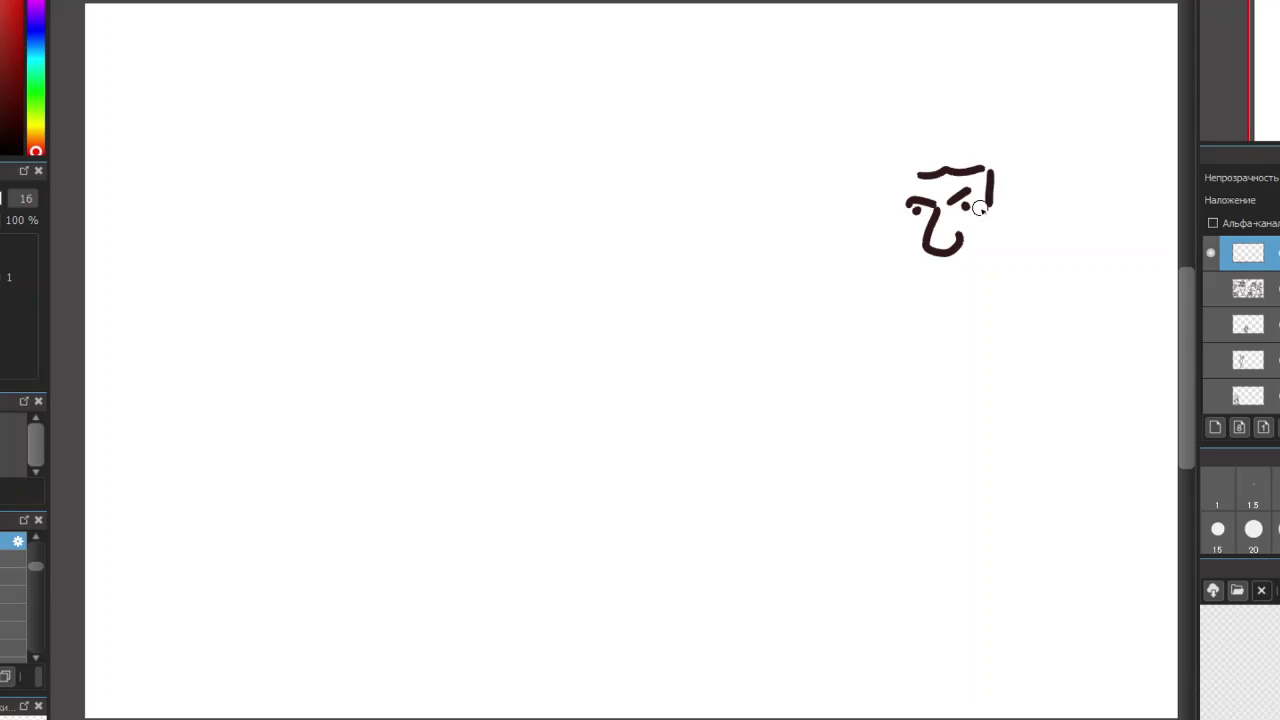
key(ctrl+z)
key(ctrl+z)
key(ctrl+z)
key(ctrl+z)
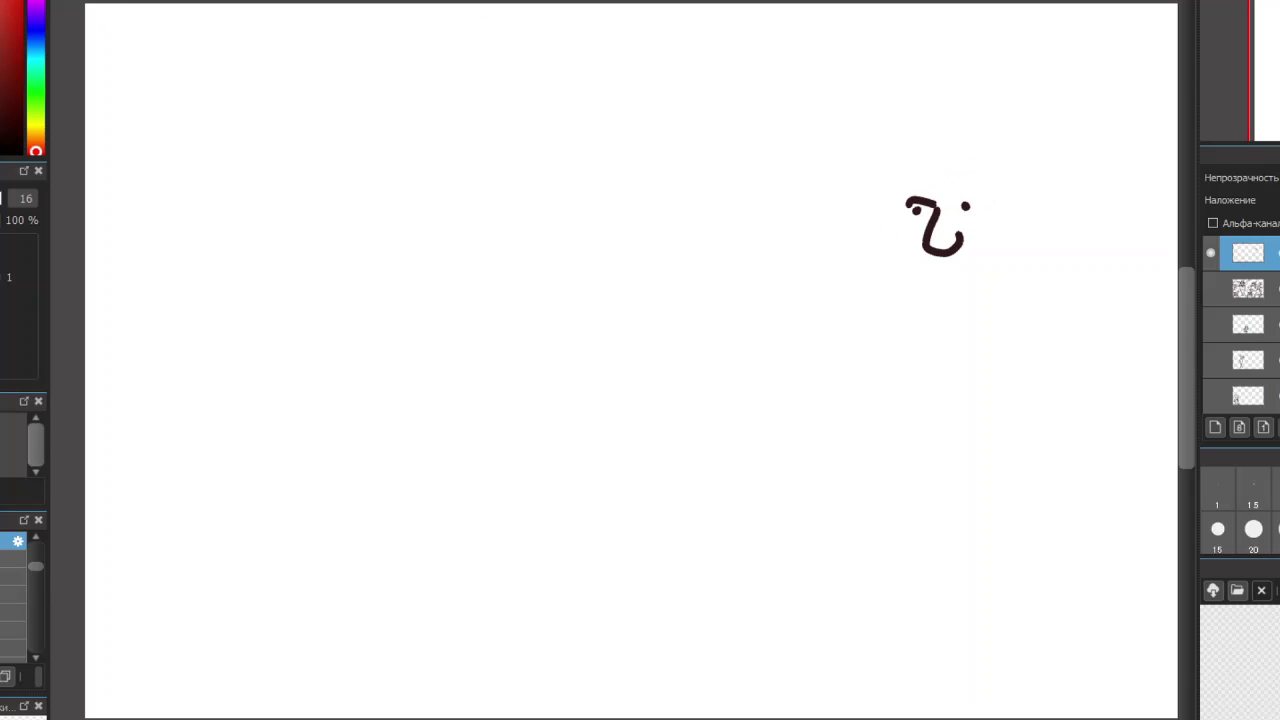
key(ctrl+z)
key(ctrl+z)
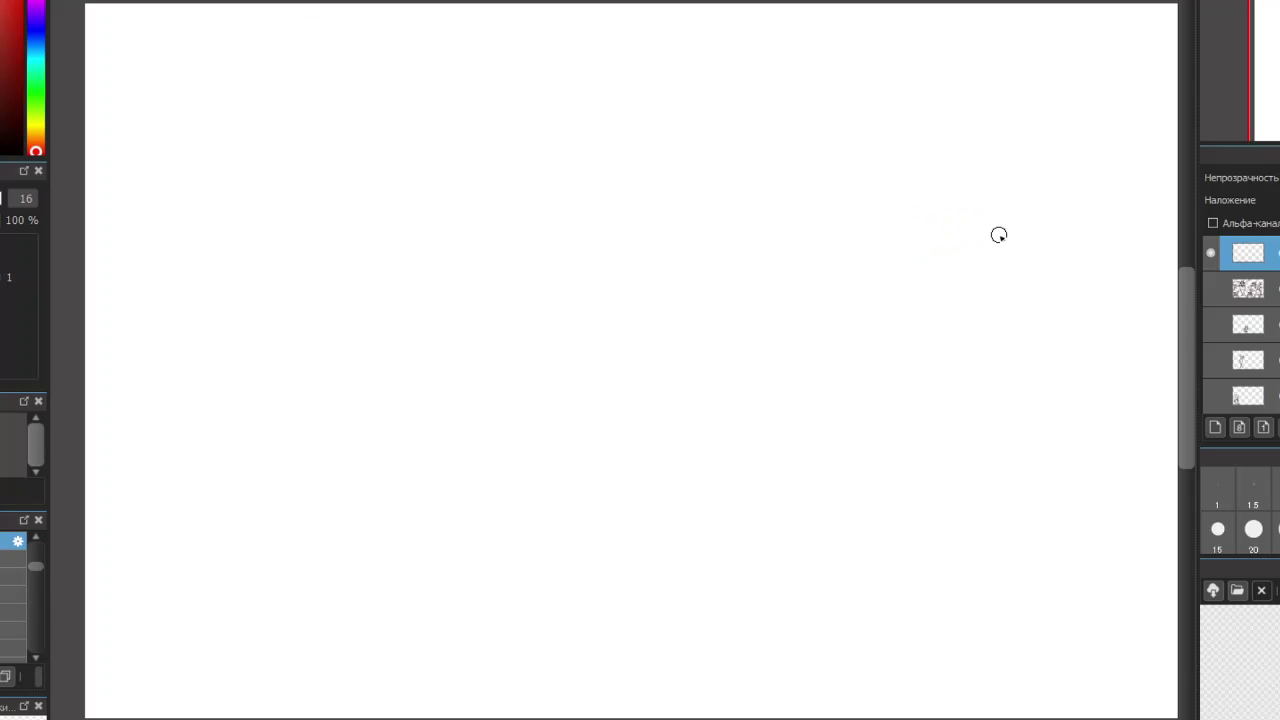
Draw a woman with a hair bun, angular face, fitted top and long skirt, and move her down to the canvas's lower-right area
mouse_move(947, 205)
mouse_down()
mouse_move(965, 229)
mouse_move(966, 204)
mouse_move(935, 201)
mouse_move(974, 189)
mouse_move(1003, 206)
mouse_move(1000, 250)
mouse_move(954, 271)
mouse_move(987, 274)
mouse_up()
mouse_move(1012, 246)
mouse_down()
mouse_move(1031, 223)
mouse_move(1030, 247)
mouse_up()
mouse_move(930, 186)
mouse_down()
mouse_move(974, 157)
mouse_move(1043, 206)
mouse_move(1057, 237)
mouse_move(1032, 246)
mouse_up()
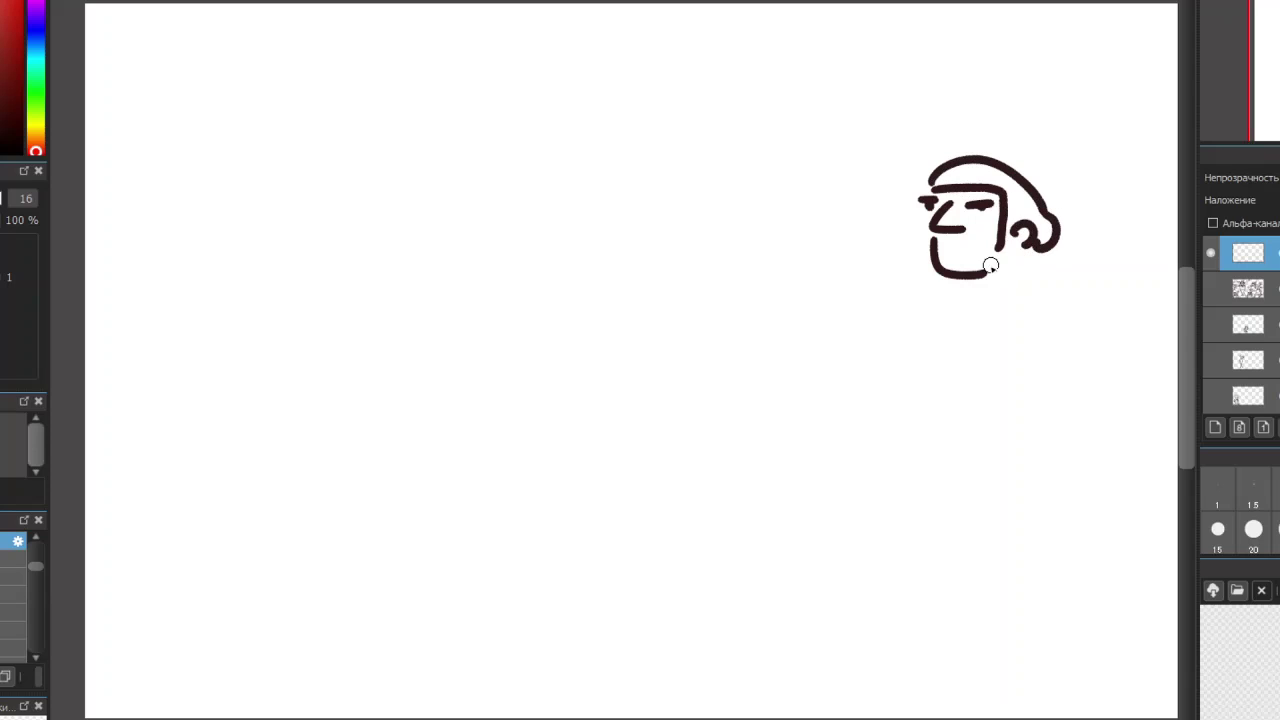
mouse_move(947, 248)
mouse_down()
mouse_move(1003, 289)
mouse_move(969, 295)
mouse_move(952, 317)
mouse_move(930, 385)
mouse_move(972, 400)
mouse_move(1001, 367)
mouse_move(1006, 323)
mouse_move(990, 403)
mouse_up()
mouse_move(948, 414)
mouse_down()
mouse_move(954, 471)
mouse_move(1000, 477)
mouse_move(1027, 628)
mouse_move(1012, 465)
mouse_up()
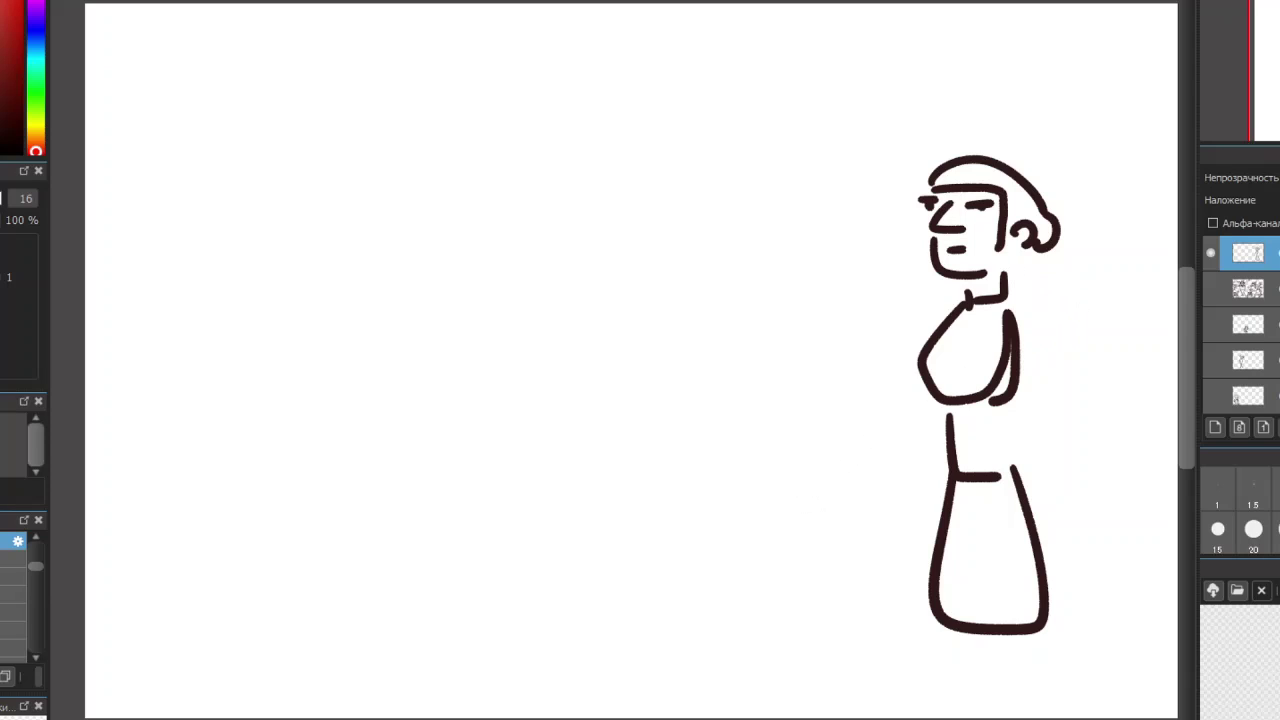
mouse_move(929, 277)
mouse_down()
mouse_move(951, 303)
mouse_move(944, 358)
mouse_up()
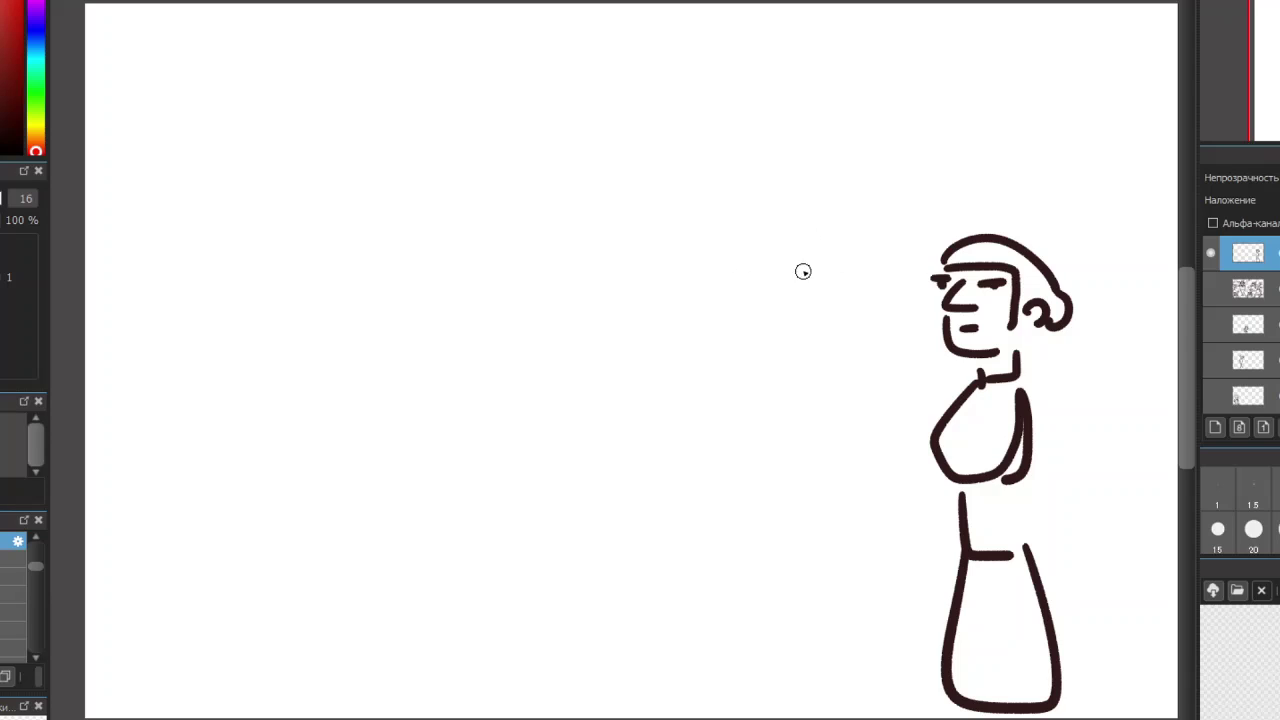
Draw a slimmer figure with glasses to the left of the woman, including the face, neck, torso, arm and lower garment outline
mouse_move(804, 218)
mouse_down()
mouse_move(806, 254)
mouse_move(834, 274)
mouse_move(878, 245)
mouse_move(806, 223)
mouse_move(795, 240)
mouse_move(868, 232)
mouse_move(850, 250)
mouse_move(862, 233)
mouse_move(841, 228)
mouse_move(832, 268)
mouse_move(840, 294)
mouse_move(857, 285)
mouse_move(823, 303)
mouse_move(817, 323)
mouse_move(826, 390)
mouse_move(846, 398)
mouse_up()
mouse_move(872, 295)
mouse_down()
mouse_move(901, 333)
mouse_move(907, 413)
mouse_up()
drag(891, 354, 886, 460)
mouse_move(831, 405)
mouse_down()
mouse_move(824, 492)
mouse_move(852, 514)
mouse_move(890, 495)
mouse_up()
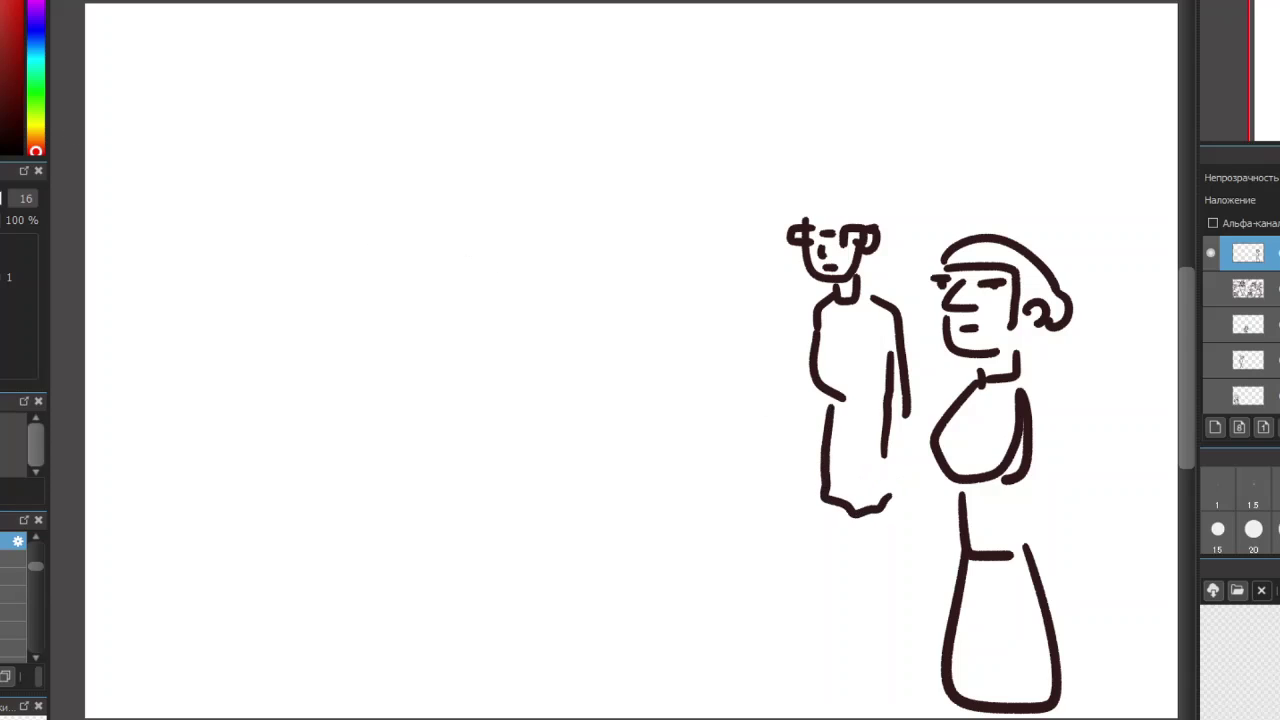
Undo the lower garment outline, add short dark curly hair and draw a single curved line below the slim figure's waist
key(ctrl+z)
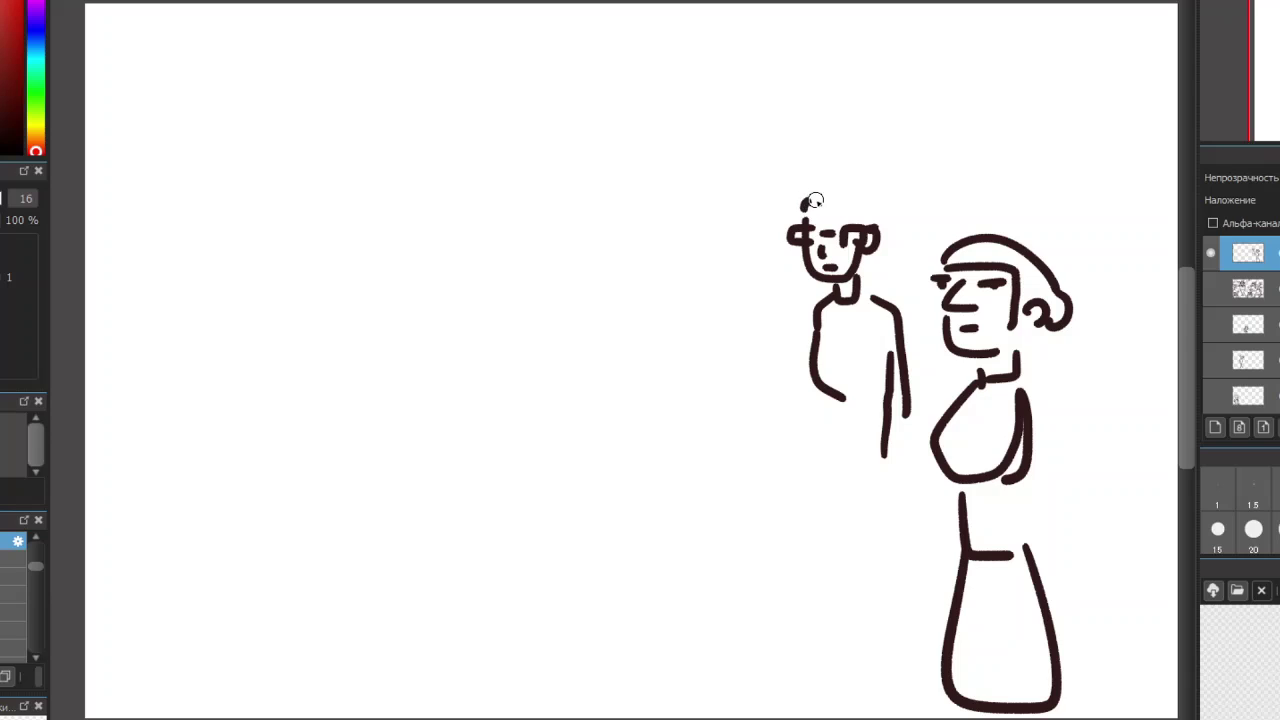
mouse_move(810, 205)
mouse_down()
mouse_move(855, 209)
mouse_move(826, 180)
mouse_move(817, 192)
mouse_move(876, 188)
mouse_move(868, 206)
mouse_move(882, 219)
mouse_move(880, 200)
mouse_up()
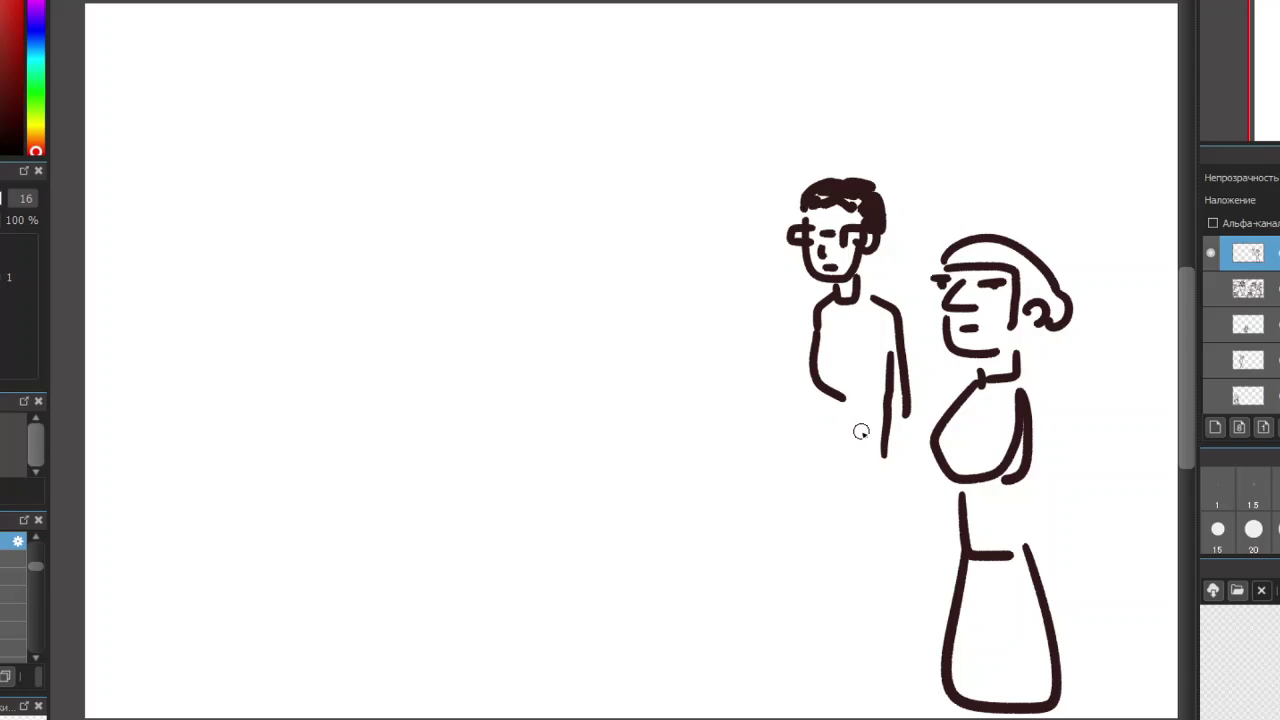
drag(830, 416, 821, 511)
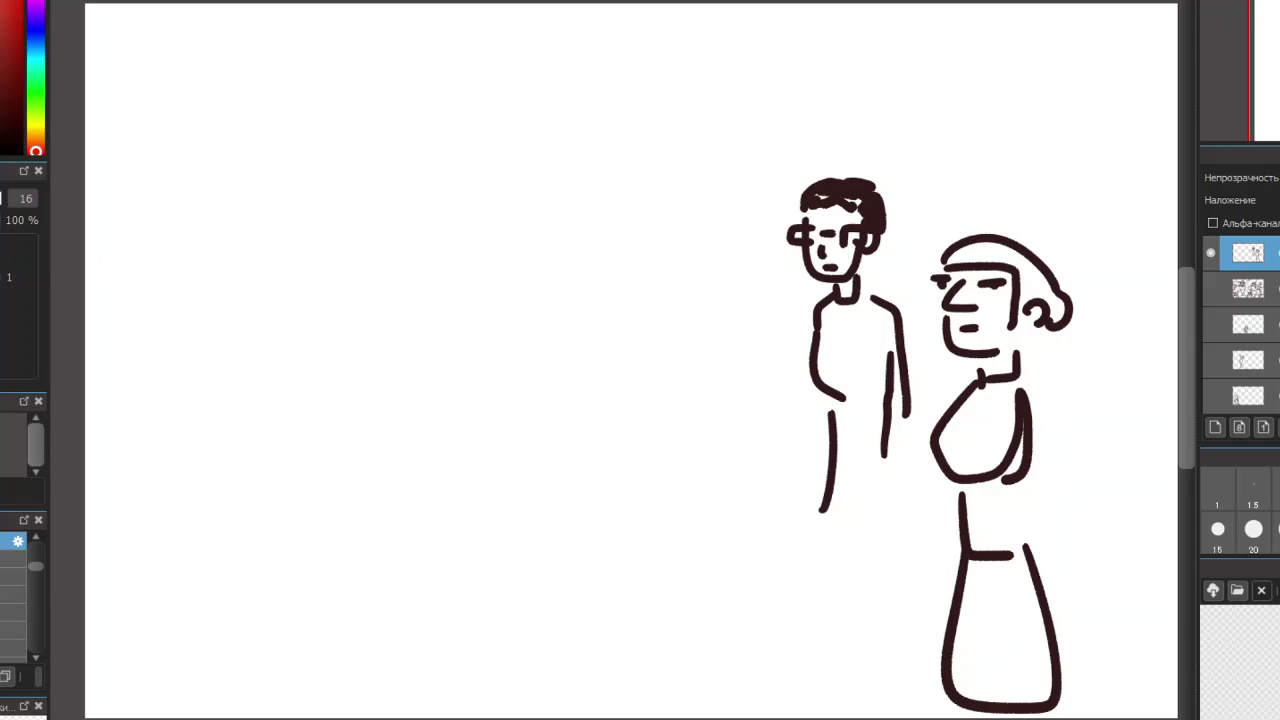
Draw a man's head at brush size 11.4, left of the two standing figures, with ears, glasses, small face features and short dark hair
key(bracketright)
key(bracketright)
mouse_move(363, 242)
mouse_down()
mouse_move(358, 260)
mouse_move(386, 294)
mouse_move(437, 271)
mouse_move(438, 220)
mouse_move(392, 231)
mouse_move(382, 251)
mouse_move(450, 235)
mouse_move(410, 272)
mouse_up()
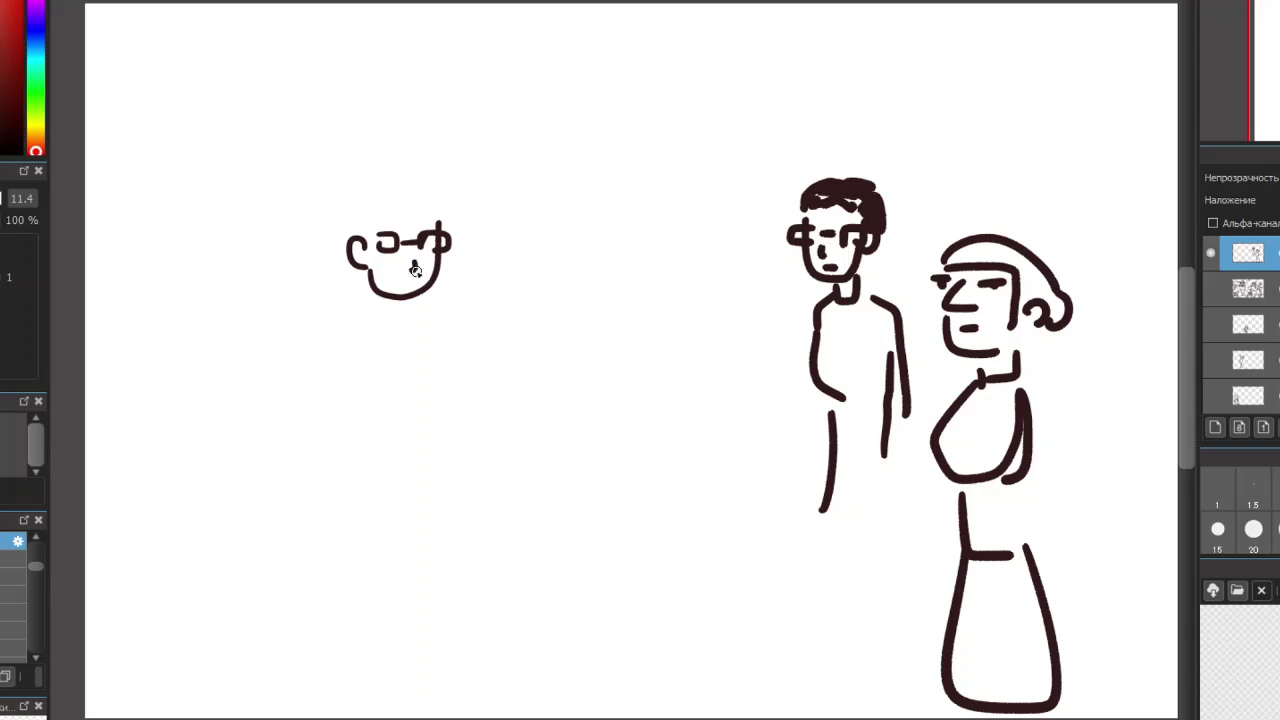
mouse_move(369, 233)
mouse_down()
mouse_move(371, 211)
mouse_move(420, 208)
mouse_move(450, 226)
mouse_up()
mouse_move(448, 216)
mouse_down()
mouse_move(406, 196)
mouse_move(370, 196)
mouse_move(369, 222)
mouse_move(375, 202)
mouse_move(363, 213)
mouse_move(444, 213)
mouse_up()
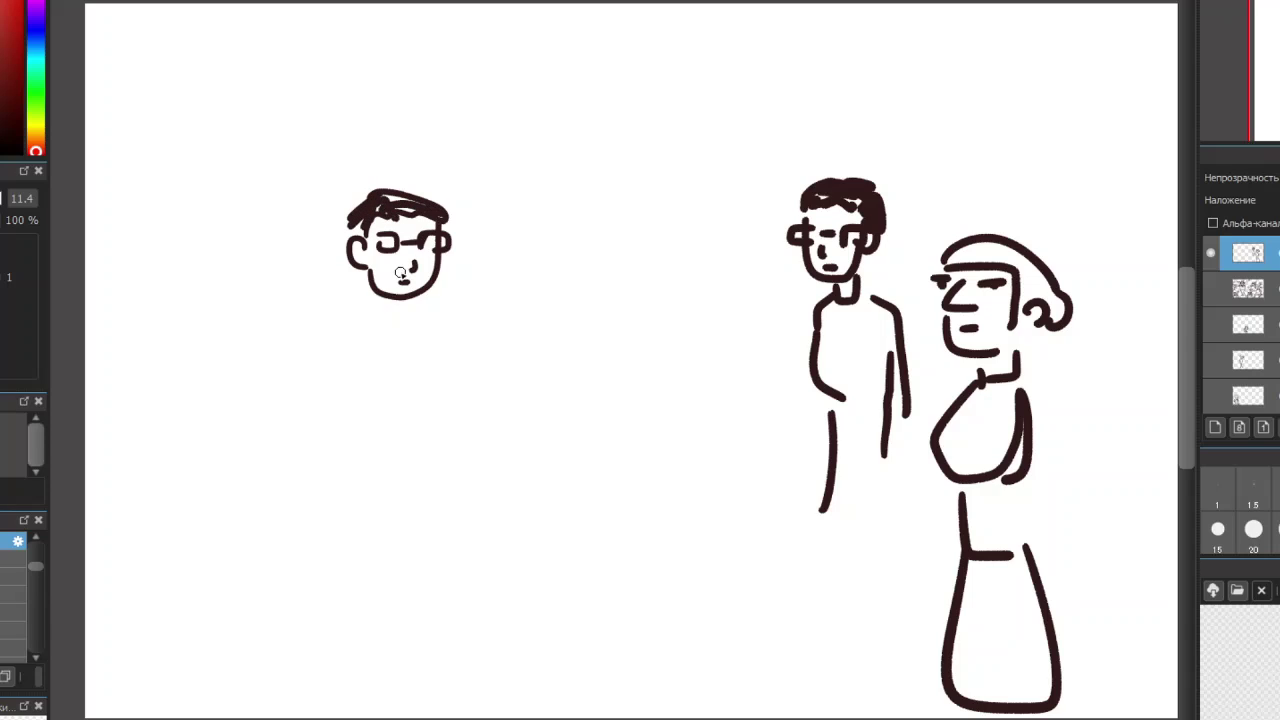
Draw the man's neck, folded arms, sweater hem and long trousered legs with feet below the head
mouse_move(367, 283)
mouse_down()
mouse_move(403, 312)
mouse_move(337, 325)
mouse_move(339, 411)
mouse_move(370, 427)
mouse_move(418, 414)
mouse_move(435, 387)
mouse_move(373, 399)
mouse_move(373, 373)
mouse_move(397, 347)
mouse_move(434, 386)
mouse_up()
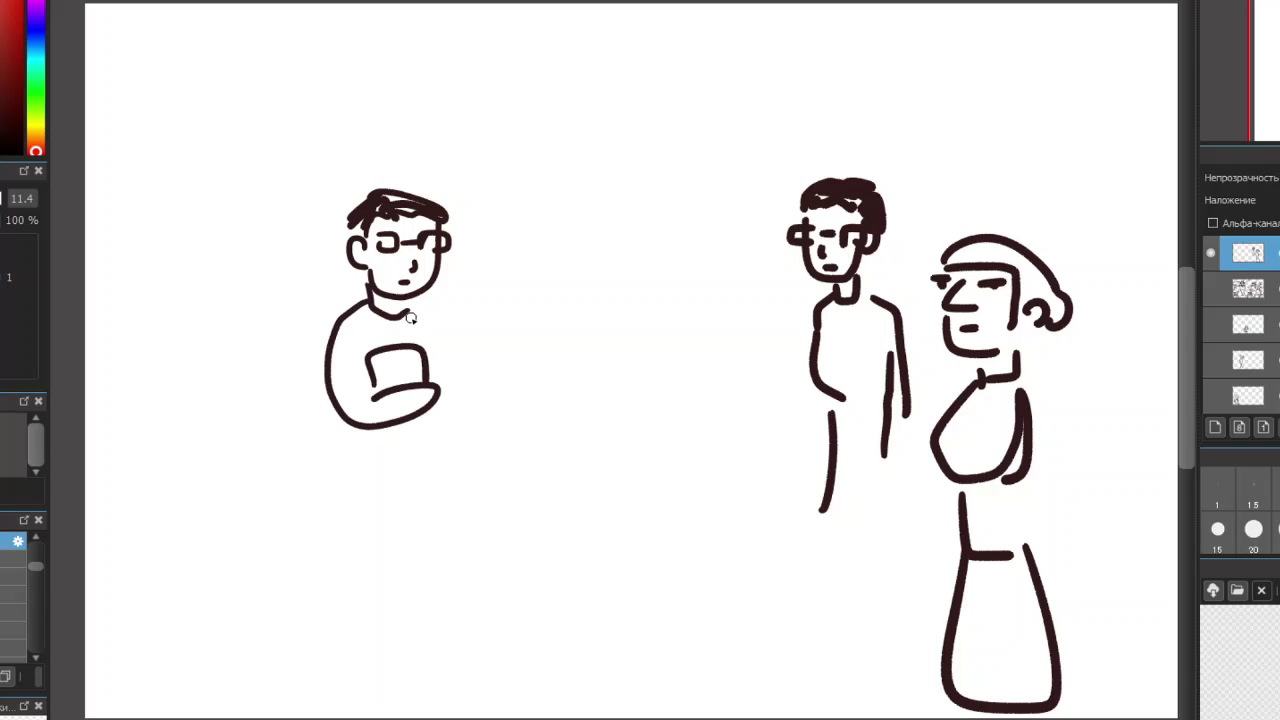
drag(408, 316, 448, 345)
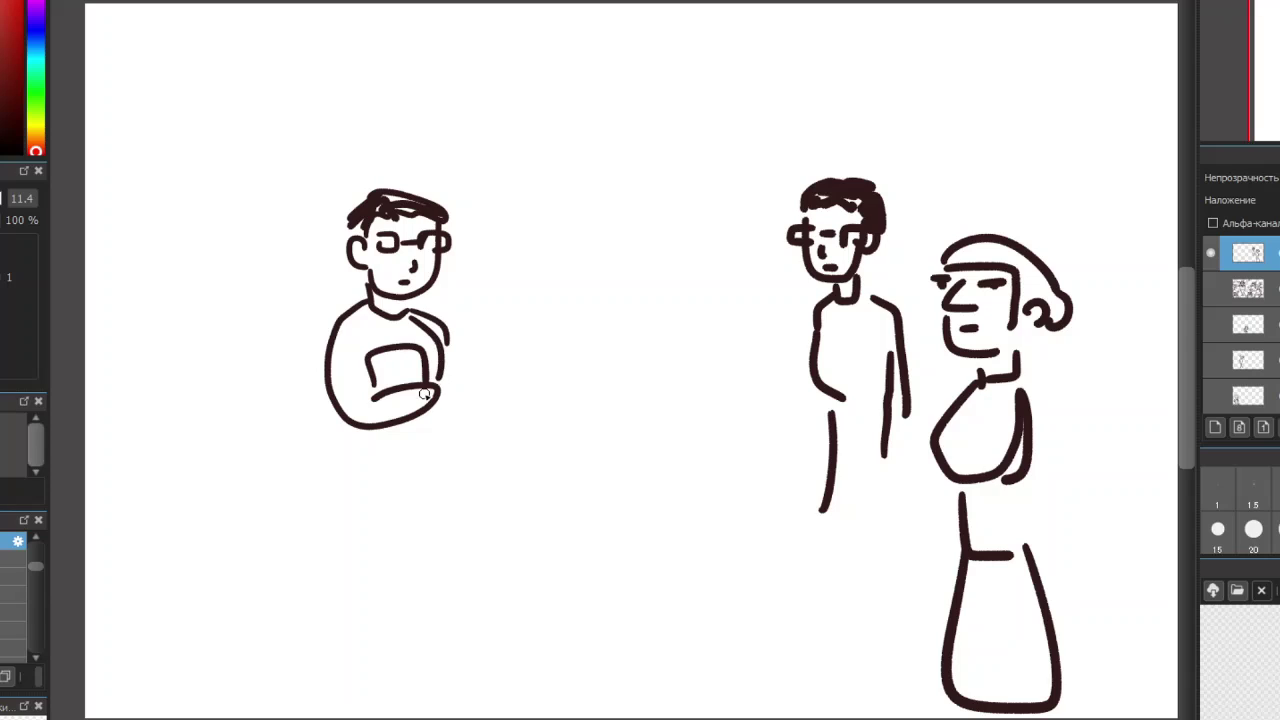
mouse_move(360, 430)
mouse_down()
mouse_move(357, 463)
mouse_move(400, 474)
mouse_move(437, 443)
mouse_move(433, 427)
mouse_up()
mouse_move(357, 469)
mouse_down()
mouse_move(375, 685)
mouse_move(415, 677)
mouse_move(395, 661)
mouse_move(380, 584)
mouse_move(391, 510)
mouse_move(436, 550)
mouse_move(430, 658)
mouse_up()
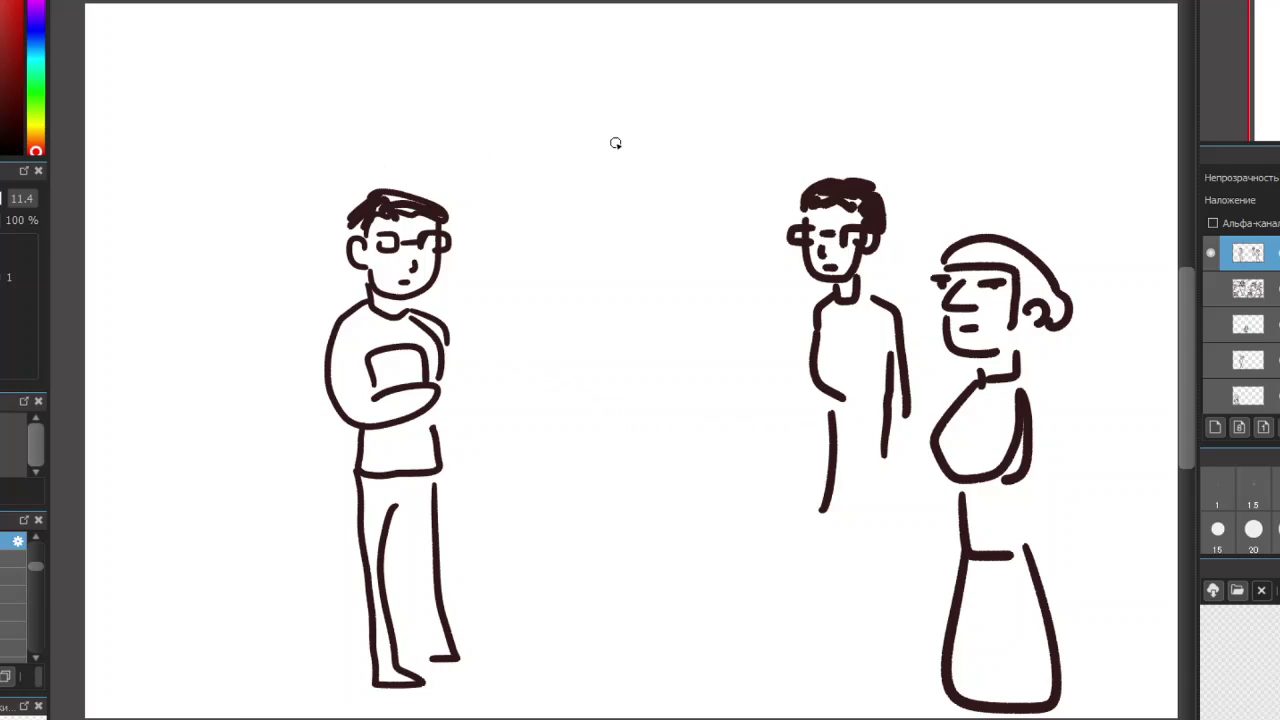
Draw a small masked figure crouching with raised arms and a striped costume, between the man and the curly-haired figure
mouse_move(590, 127)
mouse_down()
mouse_move(568, 98)
mouse_move(584, 85)
mouse_move(606, 122)
mouse_move(575, 145)
mouse_move(542, 133)
mouse_move(531, 107)
mouse_move(515, 112)
mouse_move(540, 158)
mouse_move(614, 165)
mouse_move(596, 158)
mouse_move(617, 187)
mouse_move(557, 201)
mouse_move(579, 246)
mouse_move(558, 273)
mouse_move(597, 265)
mouse_move(590, 219)
mouse_move(658, 204)
mouse_up()
mouse_move(608, 117)
mouse_down()
mouse_move(688, 99)
mouse_move(691, 114)
mouse_move(640, 136)
mouse_move(652, 171)
mouse_move(694, 198)
mouse_move(685, 261)
mouse_move(696, 292)
mouse_move(672, 286)
mouse_move(656, 204)
mouse_up()
mouse_move(567, 113)
mouse_down()
mouse_move(595, 140)
mouse_move(621, 132)
mouse_move(604, 147)
mouse_move(619, 126)
mouse_move(614, 151)
mouse_move(639, 131)
mouse_move(600, 140)
mouse_move(621, 133)
mouse_move(611, 153)
mouse_move(591, 135)
mouse_move(620, 153)
mouse_move(605, 137)
mouse_move(635, 126)
mouse_move(615, 170)
mouse_move(642, 167)
mouse_move(620, 194)
mouse_move(627, 168)
mouse_move(644, 176)
mouse_move(629, 172)
mouse_move(639, 184)
mouse_move(614, 211)
mouse_move(653, 183)
mouse_move(636, 213)
mouse_move(679, 182)
mouse_move(684, 214)
mouse_move(570, 208)
mouse_up()
mouse_move(556, 150)
mouse_down()
mouse_move(586, 140)
mouse_move(600, 159)
mouse_up()
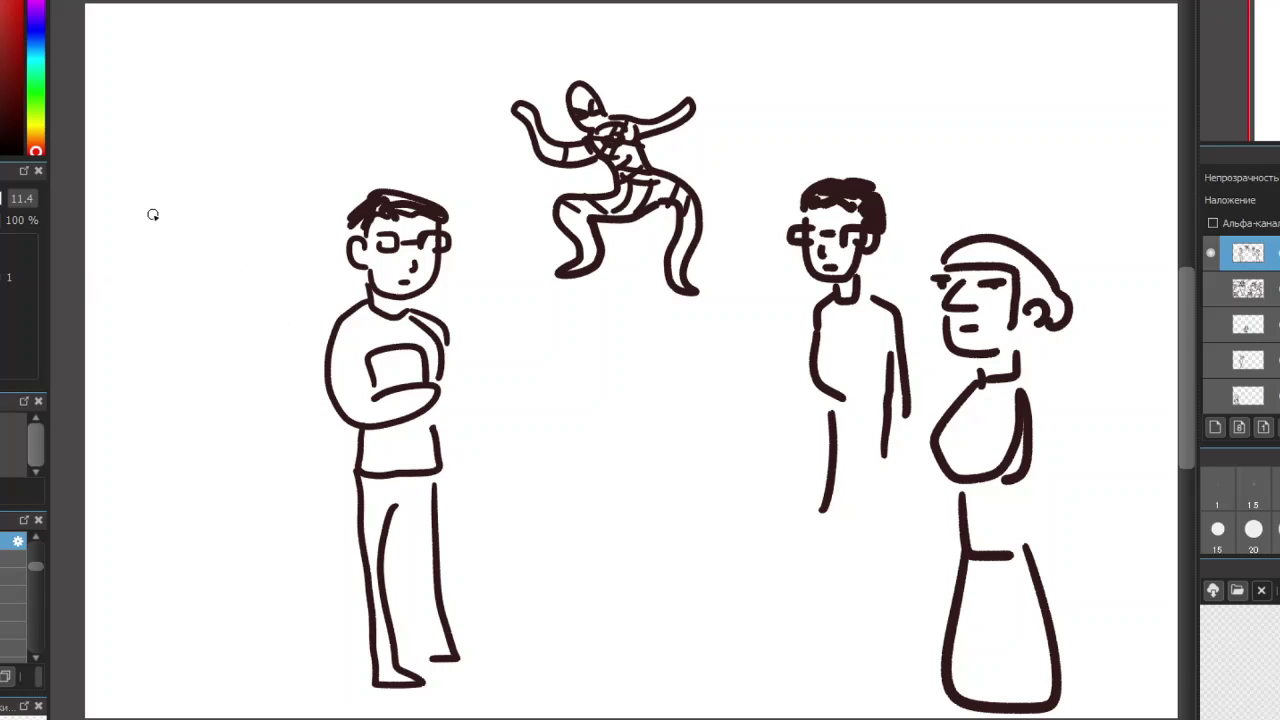
Paint a solid dark silhouette at the canvas's left edge, then add white face details, a red necklace and a red star at brush size 10.5
key(bracketright)
mouse_move(226, 254)
mouse_down()
mouse_move(199, 327)
mouse_move(118, 331)
mouse_move(220, 364)
mouse_move(195, 360)
mouse_move(183, 407)
mouse_move(191, 357)
mouse_move(152, 442)
mouse_move(191, 395)
mouse_move(151, 432)
mouse_move(162, 350)
mouse_move(135, 437)
mouse_move(233, 411)
mouse_move(257, 381)
mouse_move(246, 391)
mouse_move(257, 429)
mouse_move(288, 477)
mouse_move(245, 392)
mouse_move(185, 429)
mouse_move(158, 474)
mouse_move(192, 671)
mouse_move(130, 474)
mouse_move(85, 508)
mouse_move(150, 382)
mouse_move(143, 325)
mouse_move(89, 342)
mouse_move(90, 300)
mouse_up()
text(10.5)
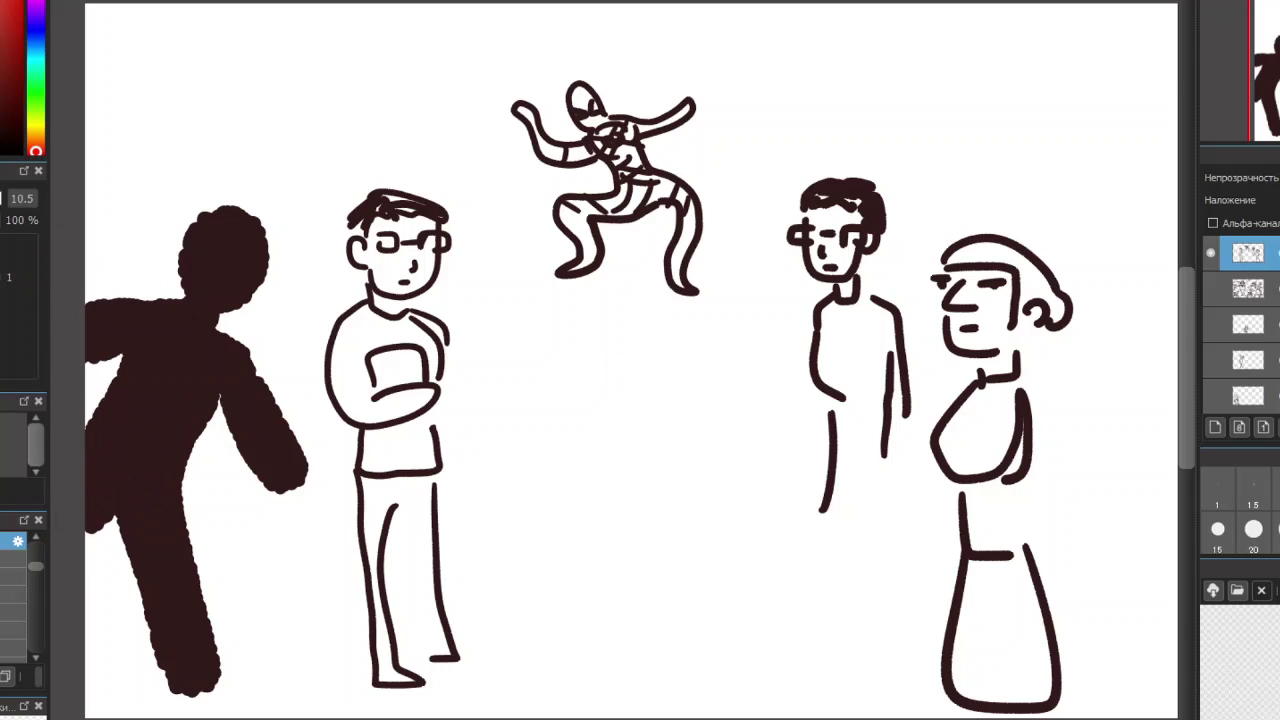
mouse_move(205, 258)
mouse_down()
mouse_move(258, 276)
mouse_move(228, 281)
mouse_move(256, 273)
mouse_move(246, 282)
mouse_move(216, 256)
mouse_move(238, 270)
mouse_move(203, 284)
mouse_move(211, 296)
mouse_move(223, 284)
mouse_move(249, 236)
mouse_move(218, 261)
mouse_move(228, 223)
mouse_move(250, 266)
mouse_up()
mouse_move(158, 312)
mouse_down()
mouse_move(168, 346)
mouse_move(210, 353)
mouse_move(165, 381)
mouse_move(150, 360)
mouse_move(171, 388)
mouse_move(188, 381)
mouse_up()
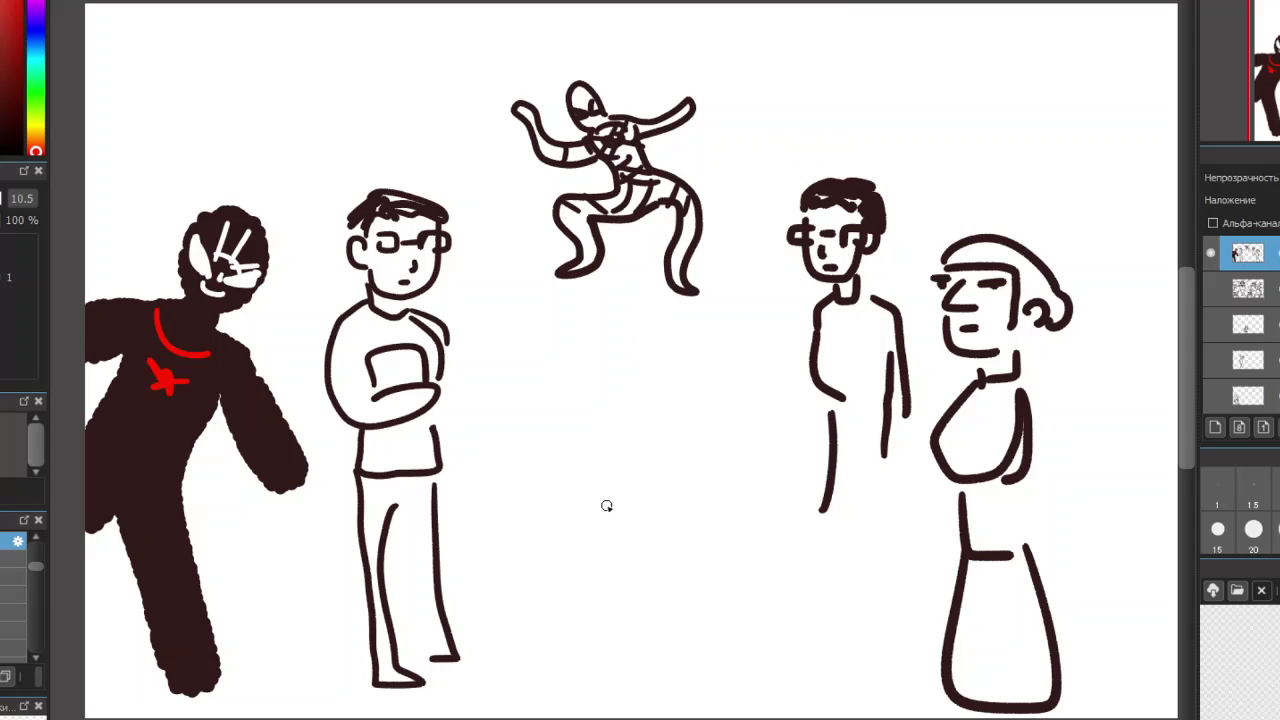
Draw a four-pointed crown below the crouching figure and give it eyes, cheek dots and a smile
drag(547, 535, 700, 524)
mouse_move(544, 532)
mouse_down()
mouse_move(540, 457)
mouse_move(560, 479)
mouse_move(595, 437)
mouse_move(620, 469)
mouse_move(642, 433)
mouse_move(668, 462)
mouse_move(694, 440)
mouse_move(700, 525)
mouse_up()
drag(557, 496, 598, 484)
click(648, 477)
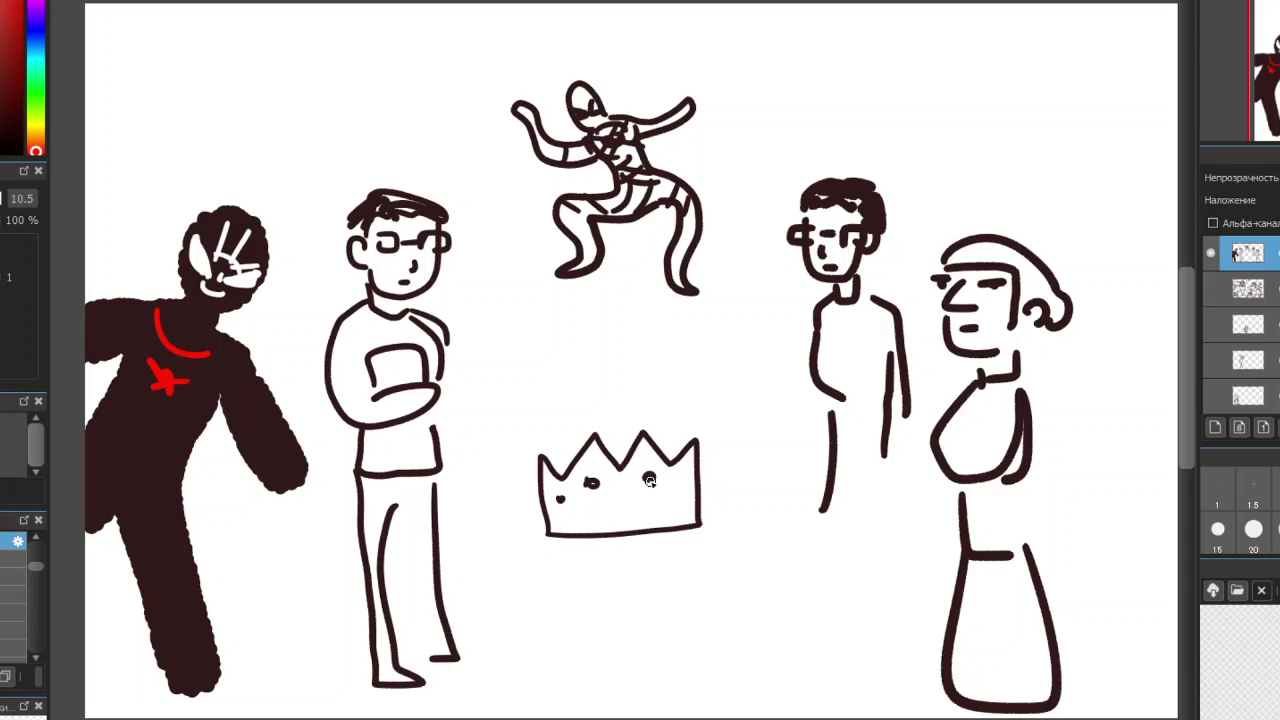
click(683, 488)
mouse_move(587, 506)
mouse_down()
mouse_move(657, 501)
mouse_move(582, 502)
mouse_up()
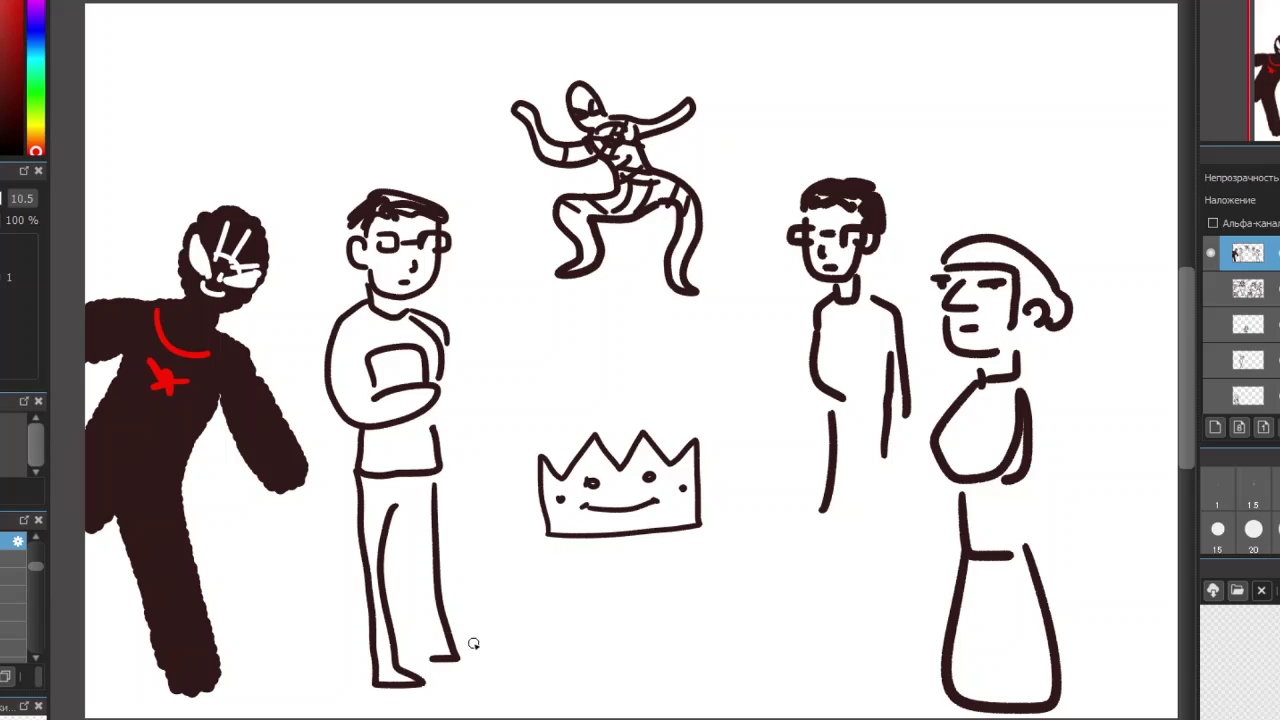
Add a dot on each of the crown's four tips and write the number 25 above it
click(542, 451)
click(591, 431)
click(640, 429)
click(698, 435)
mouse_move(575, 379)
mouse_down()
mouse_move(580, 408)
mouse_move(604, 408)
mouse_move(636, 392)
mouse_move(604, 404)
mouse_move(641, 366)
mouse_up()
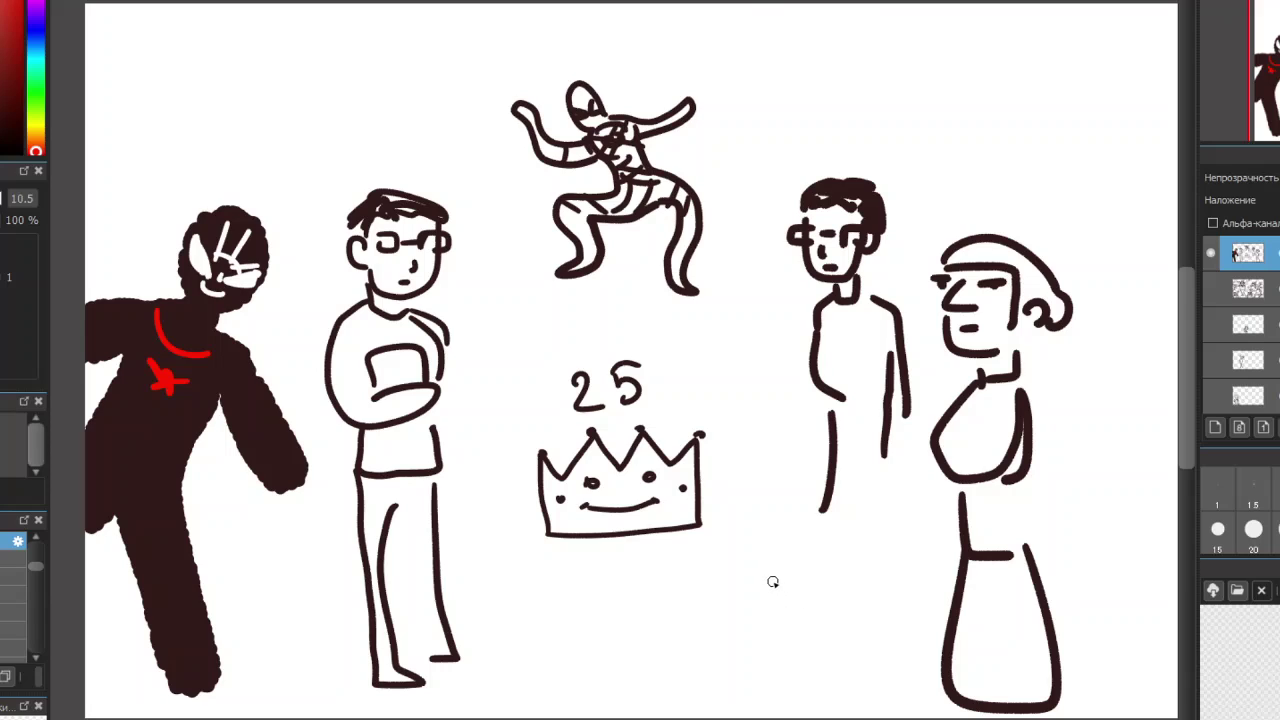
Hide the layer with the crown and standing figures and add a new empty layer above it
click(1211, 254)
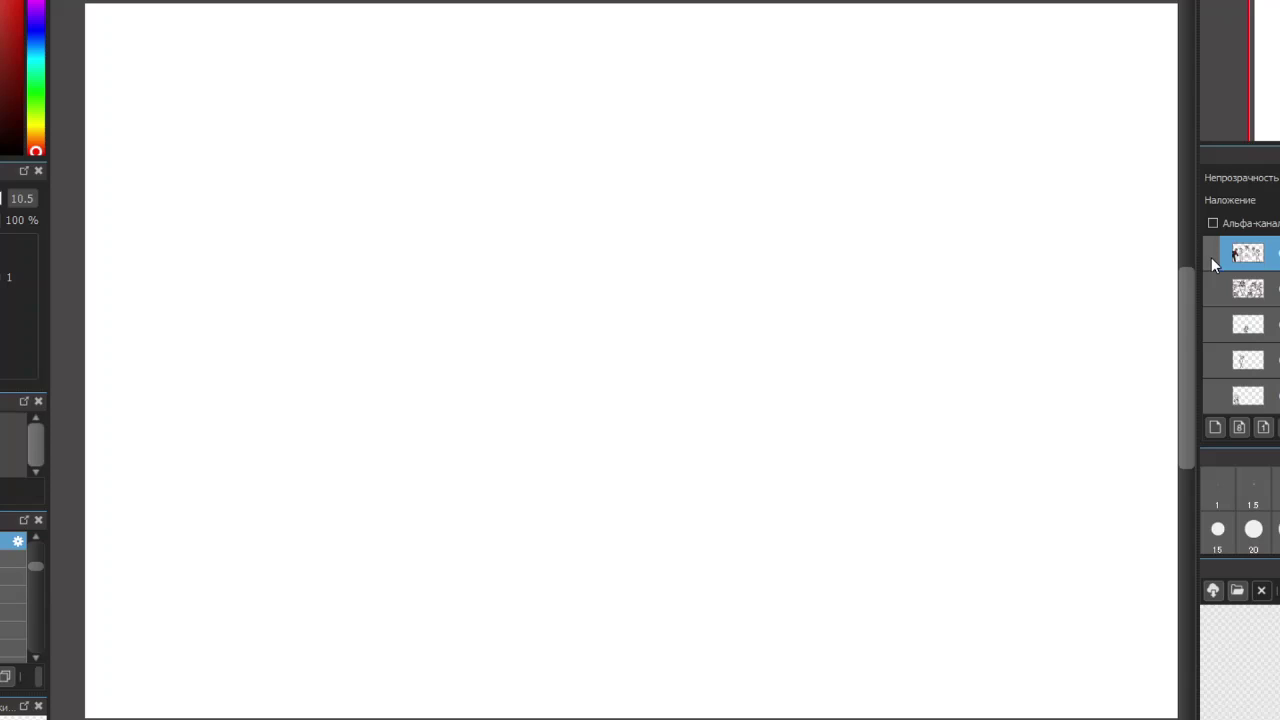
click(1215, 427)
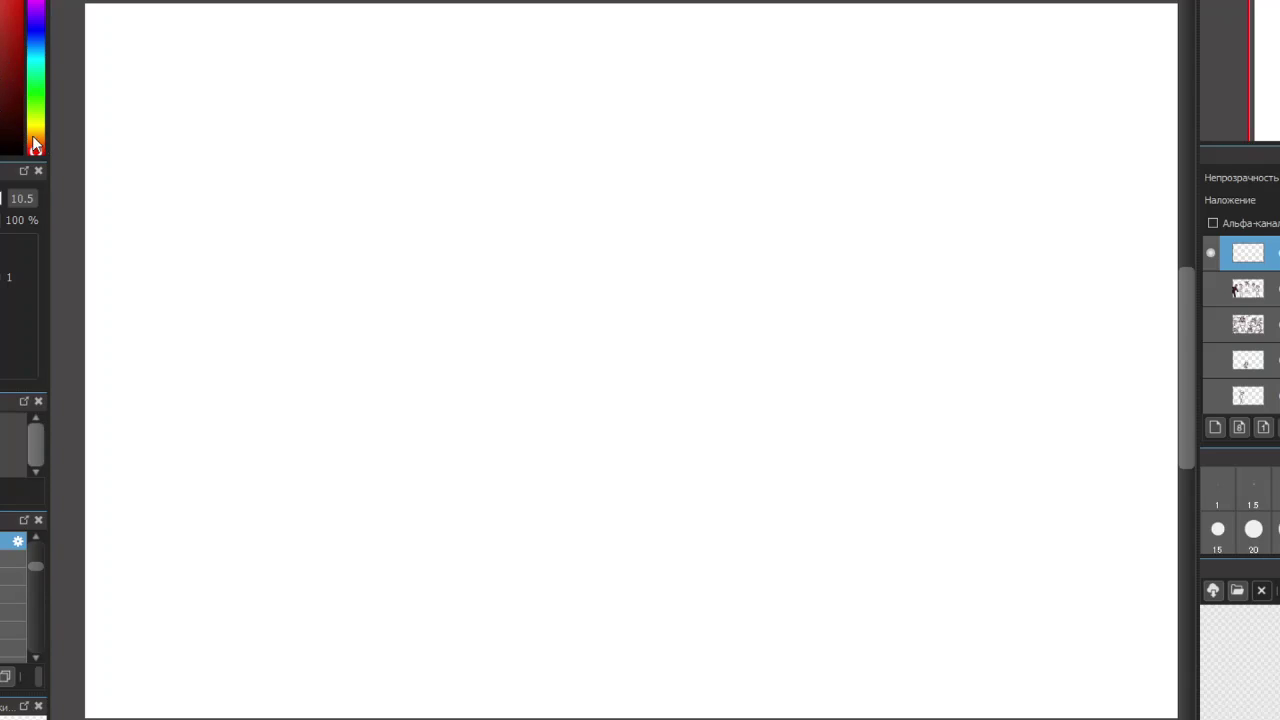
Paint a filled light peach head shape at brush size 23 in the canvas's upper right area
drag(32, 145, 43, 133)
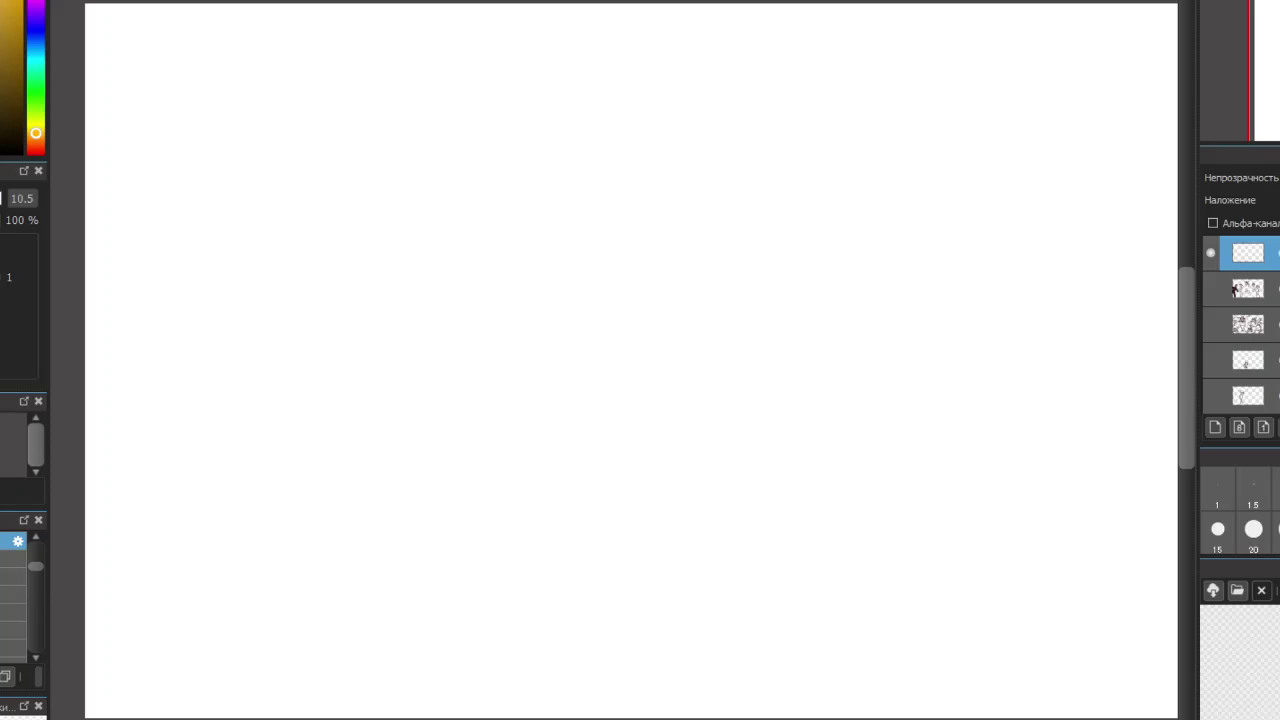
key(])
mouse_move(780, 234)
mouse_down()
mouse_move(779, 202)
mouse_move(777, 281)
mouse_move(783, 238)
mouse_move(762, 234)
mouse_move(775, 203)
mouse_move(782, 286)
mouse_up()
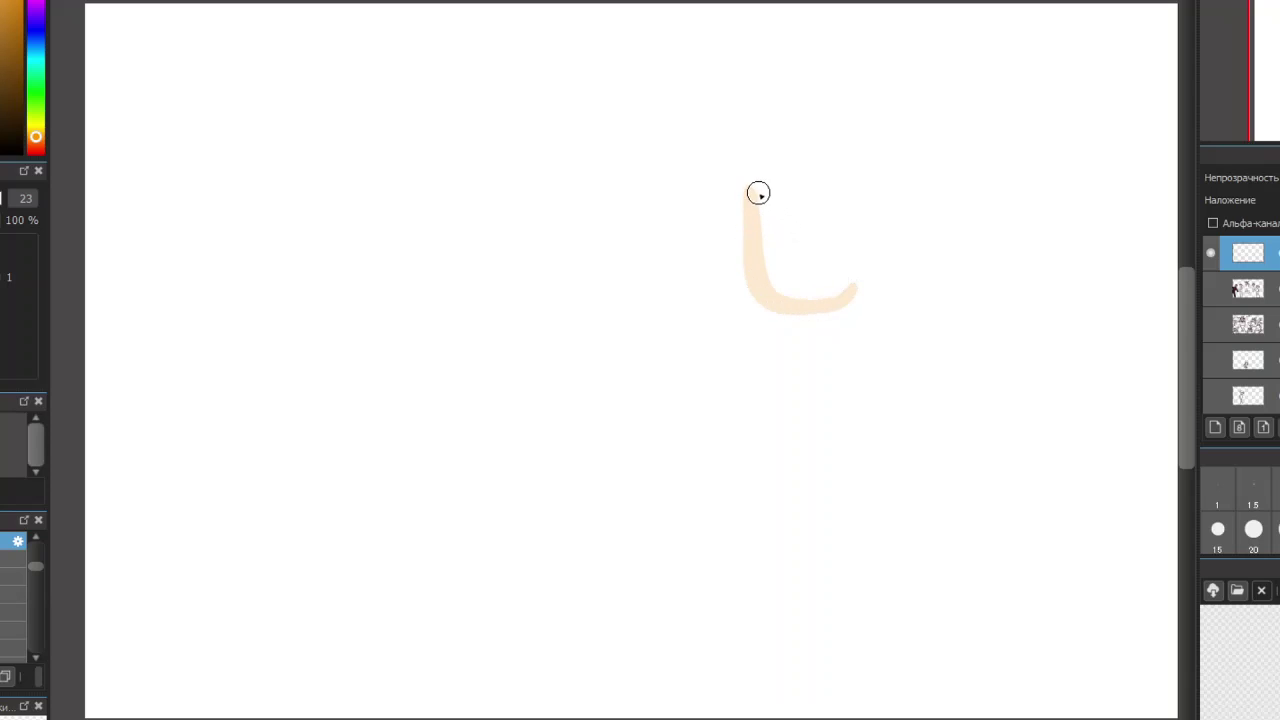
mouse_move(826, 204)
mouse_down()
mouse_move(824, 272)
mouse_move(803, 183)
mouse_move(804, 281)
mouse_move(788, 270)
mouse_move(806, 201)
mouse_move(789, 289)
mouse_move(774, 249)
mouse_move(783, 189)
mouse_move(769, 243)
mouse_up()
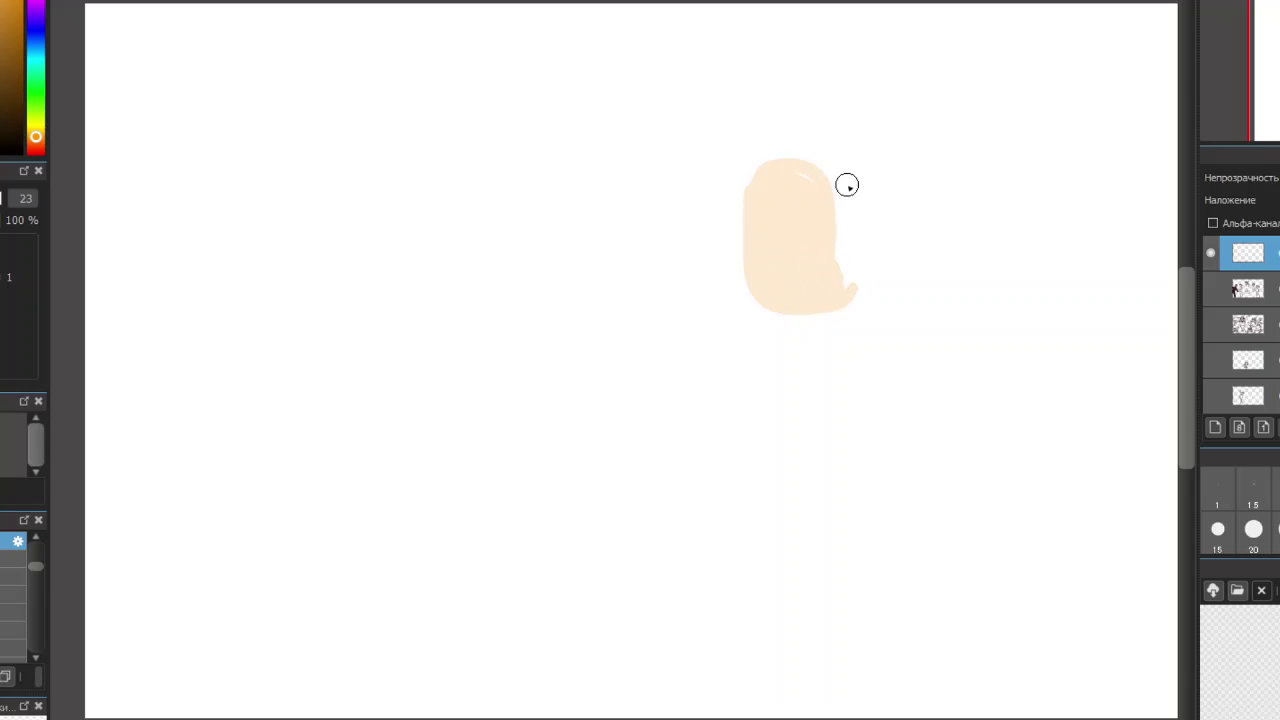
Fill the gaps in the peach head and widen its right side into a smooth rounded outline
scroll(856, 194, up, 5)
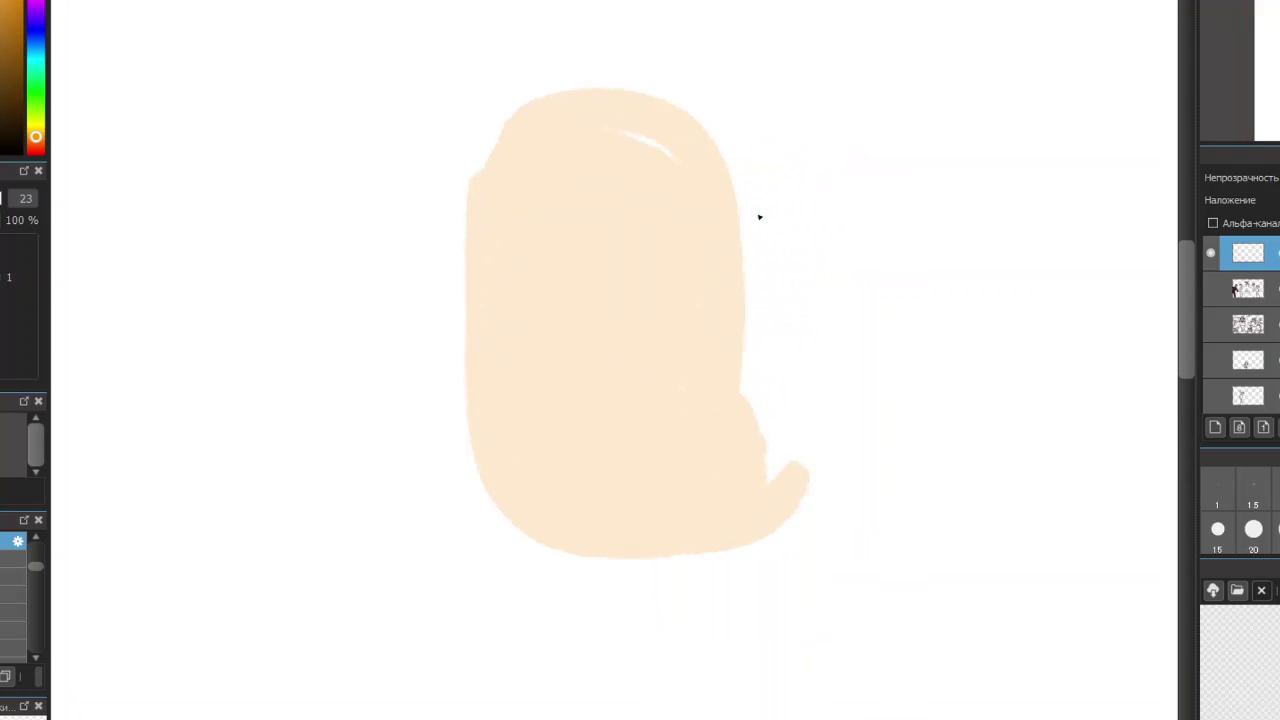
mouse_move(649, 220)
mouse_down()
mouse_move(679, 140)
mouse_move(622, 135)
mouse_move(601, 153)
mouse_move(493, 175)
mouse_move(538, 122)
mouse_up()
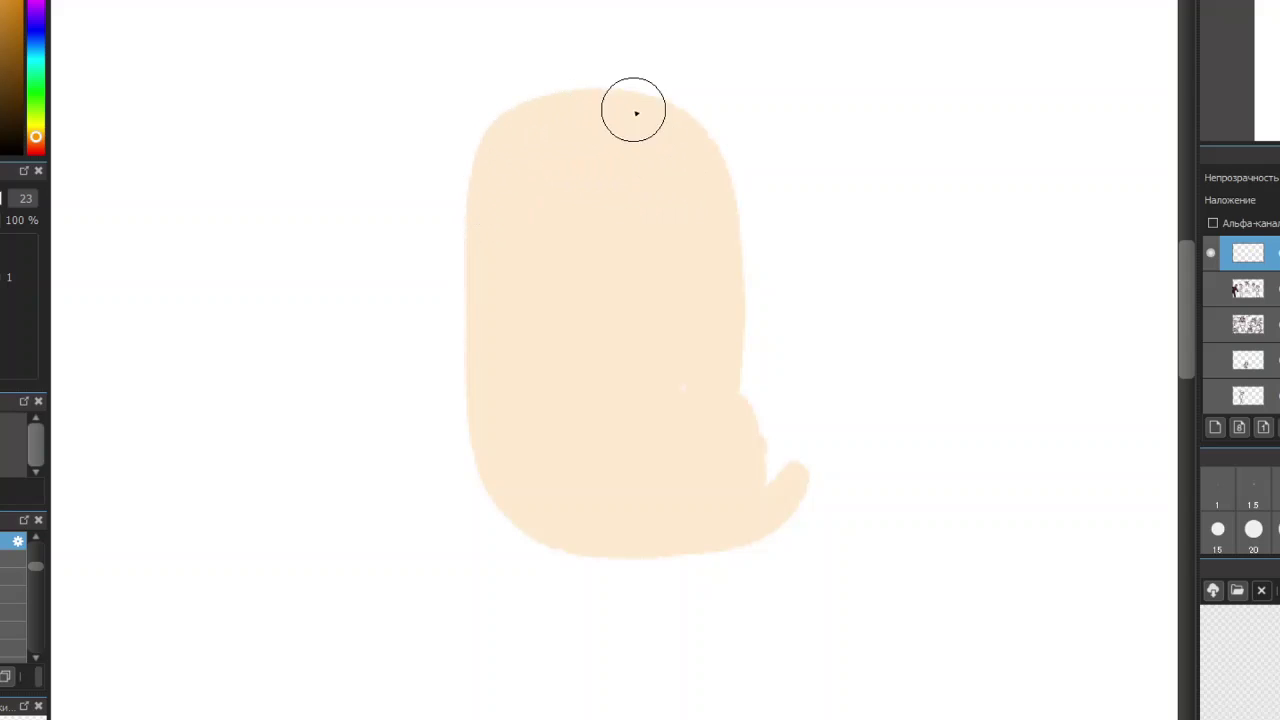
drag(662, 106, 770, 330)
drag(771, 393, 772, 468)
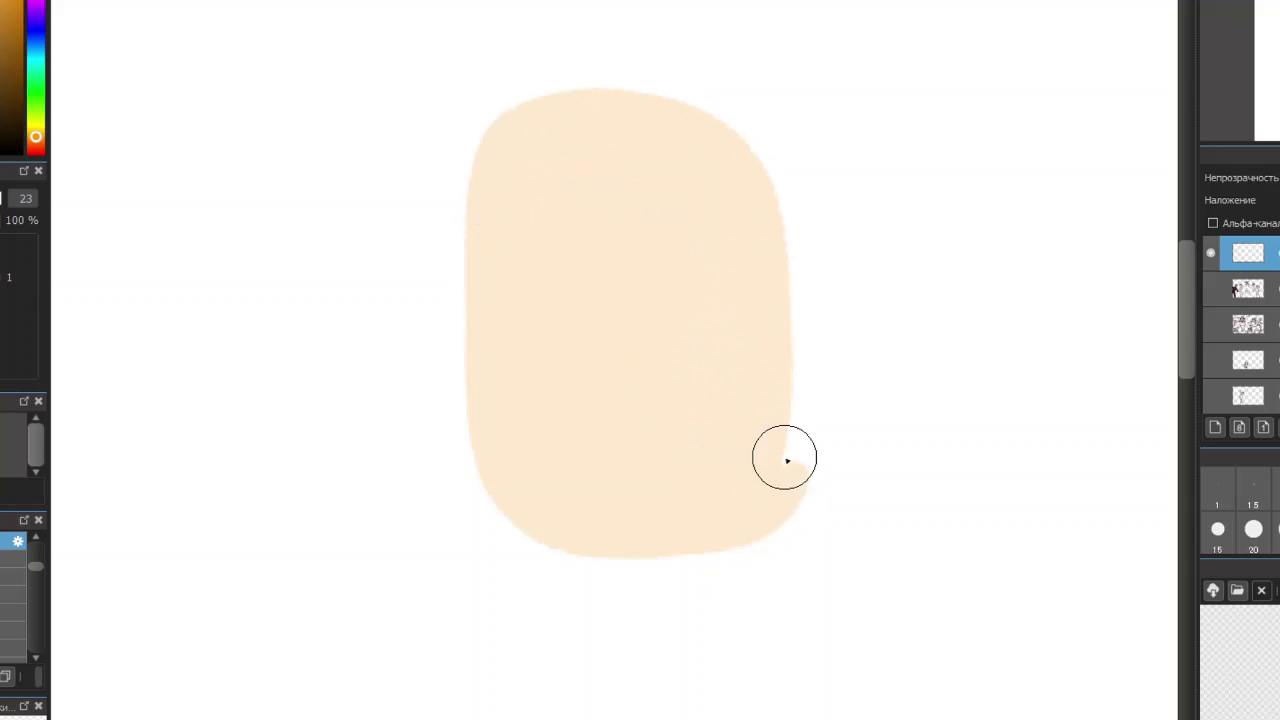
drag(735, 249, 789, 431)
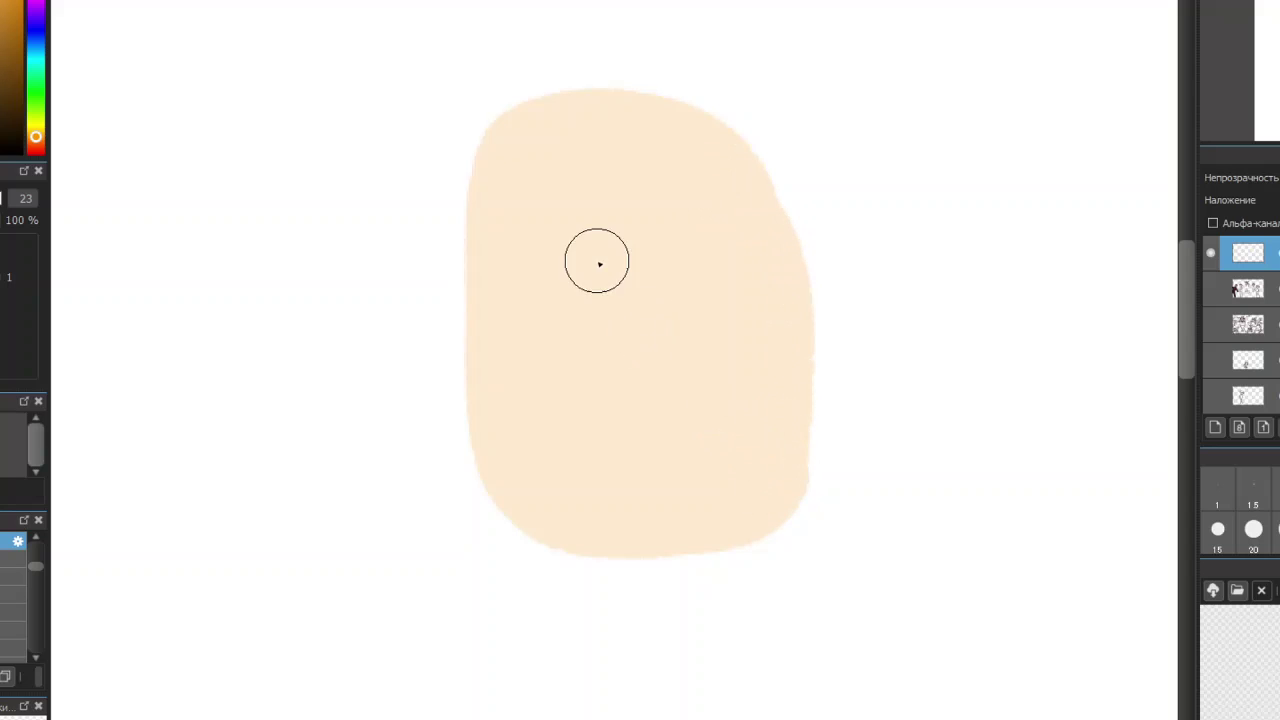
Paint dark brown bangs across the forehead and a long lock down the right side of the face
click(34, 147)
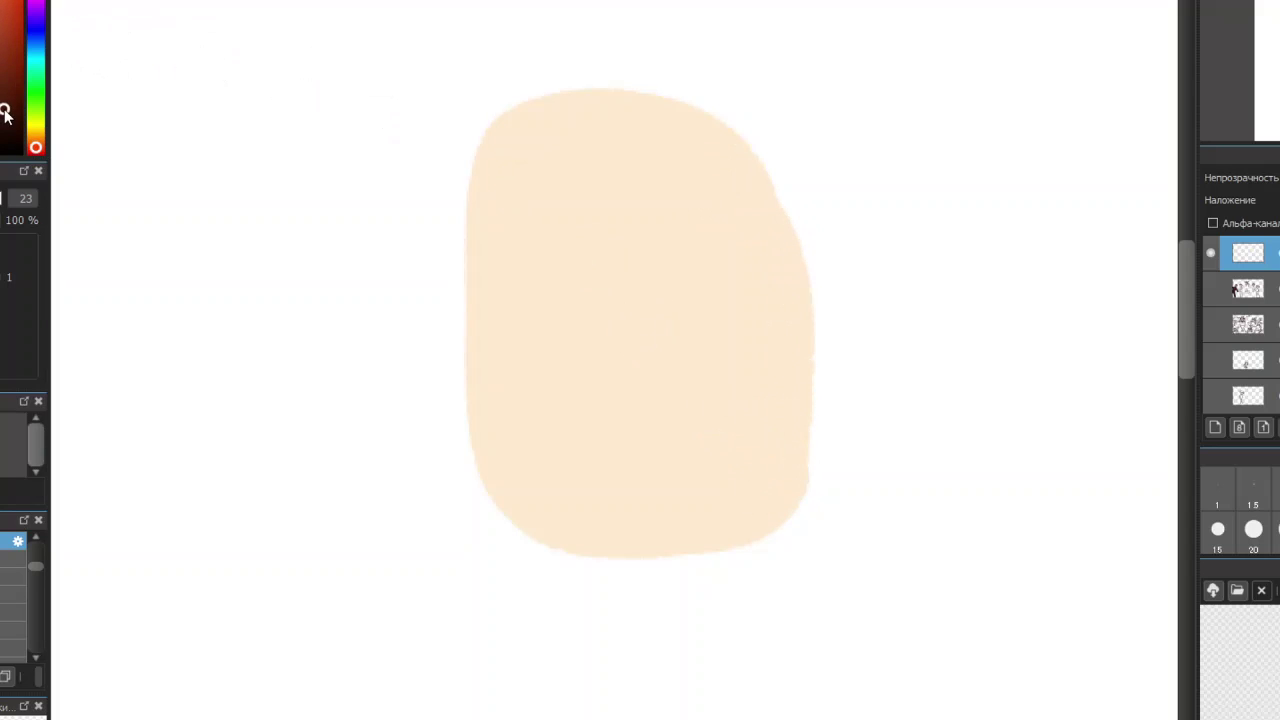
mouse_move(474, 95)
mouse_down()
mouse_move(429, 176)
mouse_move(464, 198)
mouse_move(439, 174)
mouse_move(580, 179)
mouse_move(626, 156)
mouse_move(656, 193)
mouse_move(621, 165)
mouse_move(457, 136)
mouse_move(612, 27)
mouse_move(562, 48)
mouse_move(504, 110)
mouse_move(524, 117)
mouse_move(580, 68)
mouse_move(577, 157)
mouse_move(612, 148)
mouse_move(572, 54)
mouse_move(605, 76)
mouse_move(683, 195)
mouse_up()
mouse_move(640, 126)
mouse_down()
mouse_move(749, 214)
mouse_move(745, 675)
mouse_up()
mouse_move(726, 449)
mouse_down()
mouse_move(786, 391)
mouse_move(726, 567)
mouse_move(774, 709)
mouse_move(866, 437)
mouse_move(757, 571)
mouse_move(758, 646)
mouse_move(706, 566)
mouse_move(686, 571)
mouse_move(740, 537)
mouse_move(773, 494)
mouse_up()
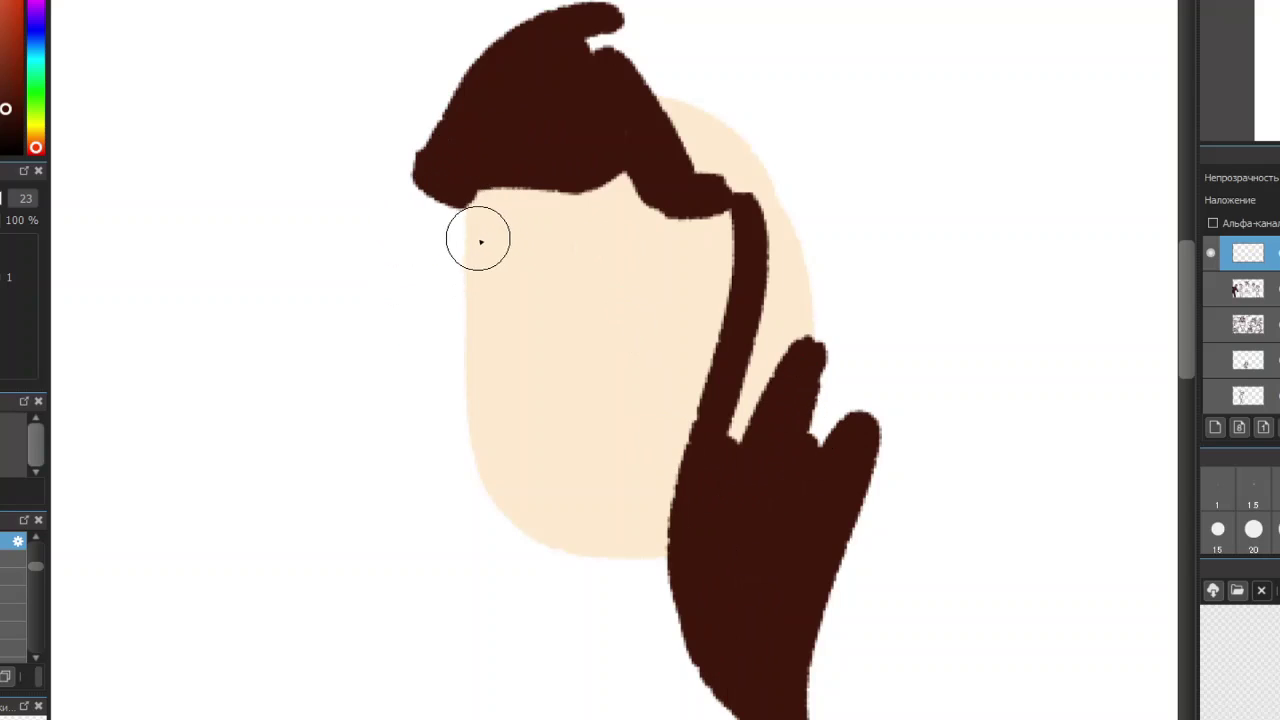
Paint a long filled dark brown lock down the left side of the face, undoing the misplaced strokes
mouse_move(467, 212)
mouse_down()
mouse_move(391, 551)
mouse_move(483, 687)
mouse_up()
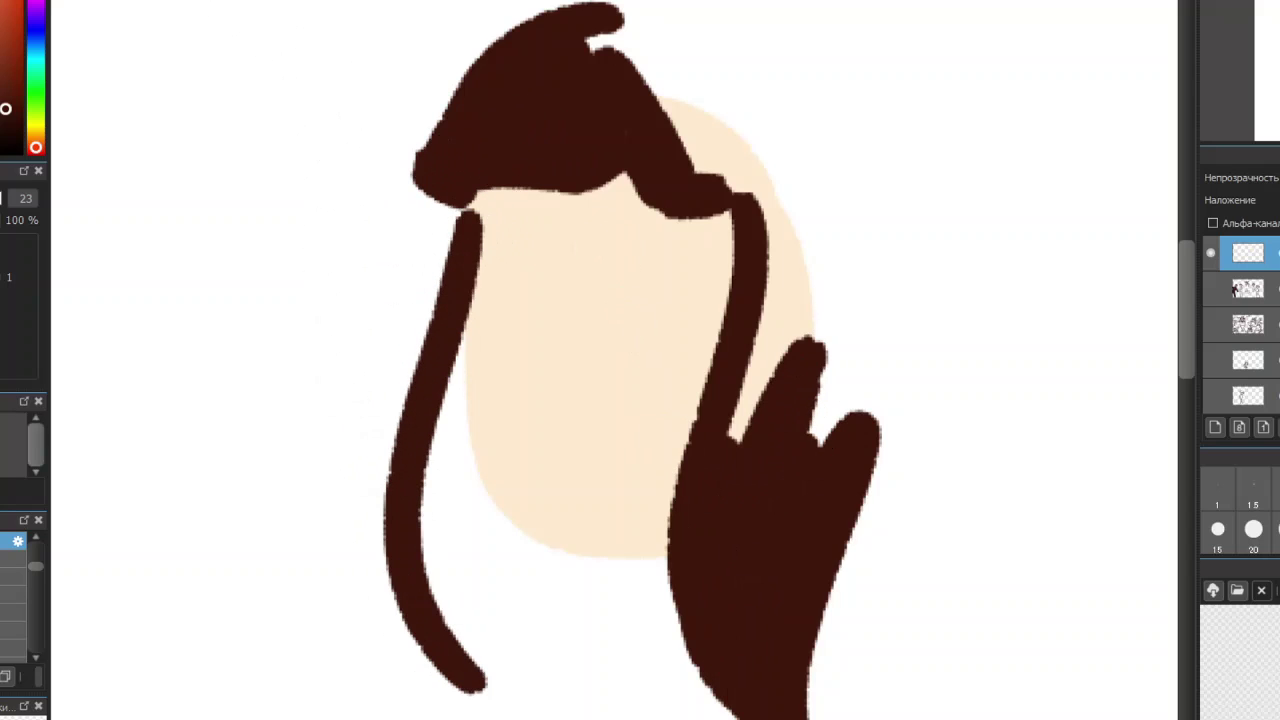
key(ctrl+z)
mouse_move(466, 205)
mouse_down()
mouse_move(431, 343)
mouse_move(385, 715)
mouse_up()
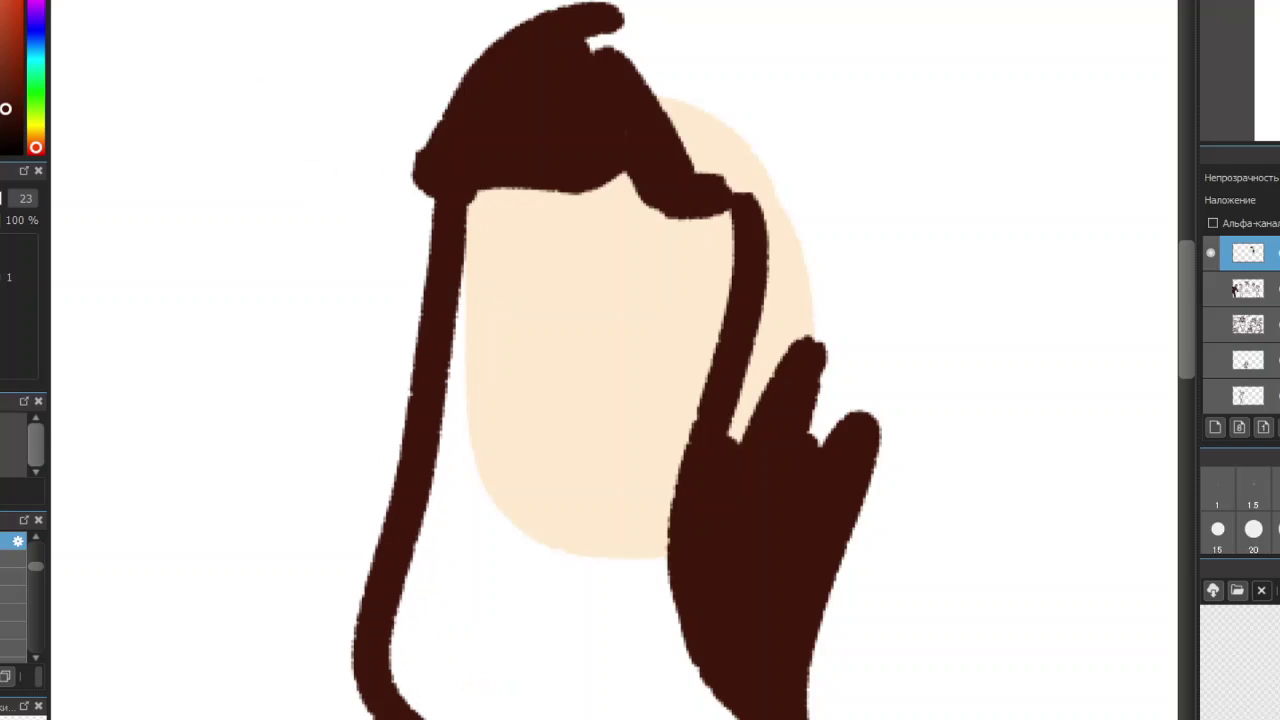
drag(463, 705, 497, 560)
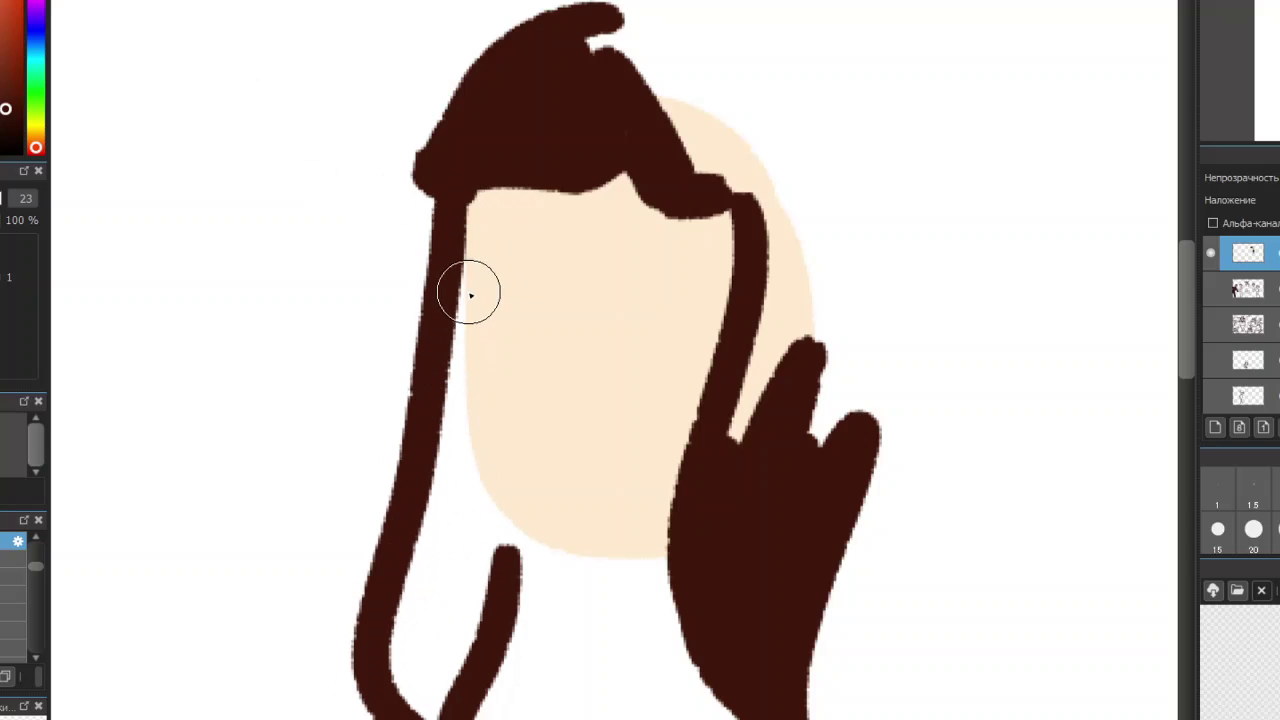
drag(446, 237, 445, 503)
drag(437, 220, 457, 531)
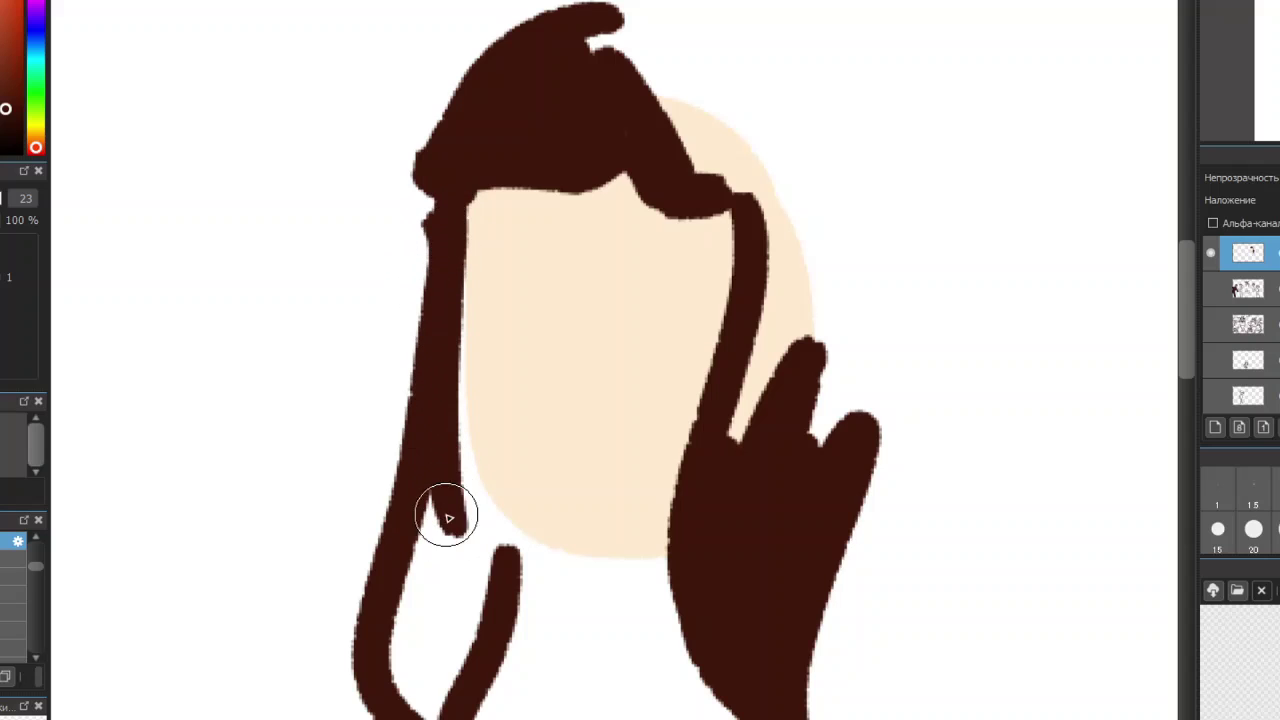
key(ctrl+z)
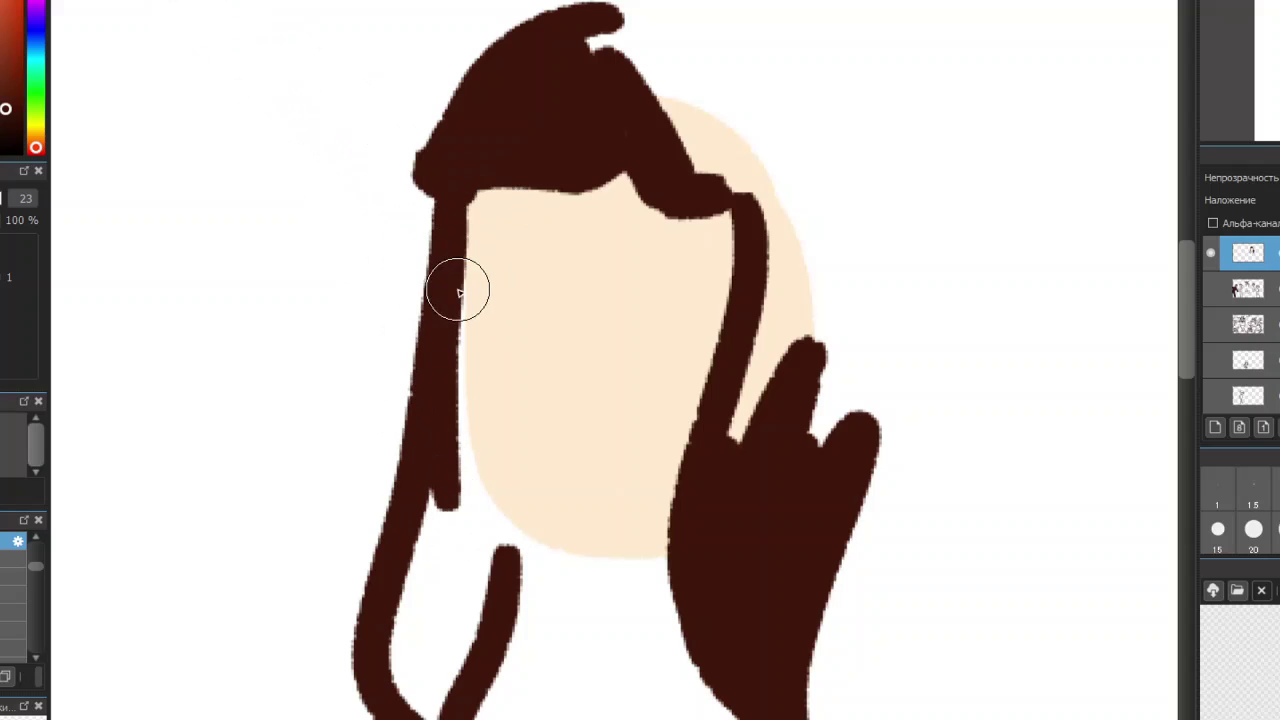
drag(466, 211, 493, 478)
mouse_move(451, 363)
mouse_down()
mouse_move(497, 538)
mouse_move(477, 458)
mouse_move(518, 543)
mouse_move(489, 615)
mouse_move(496, 535)
mouse_move(455, 653)
mouse_move(440, 561)
mouse_move(451, 522)
mouse_move(434, 597)
mouse_up()
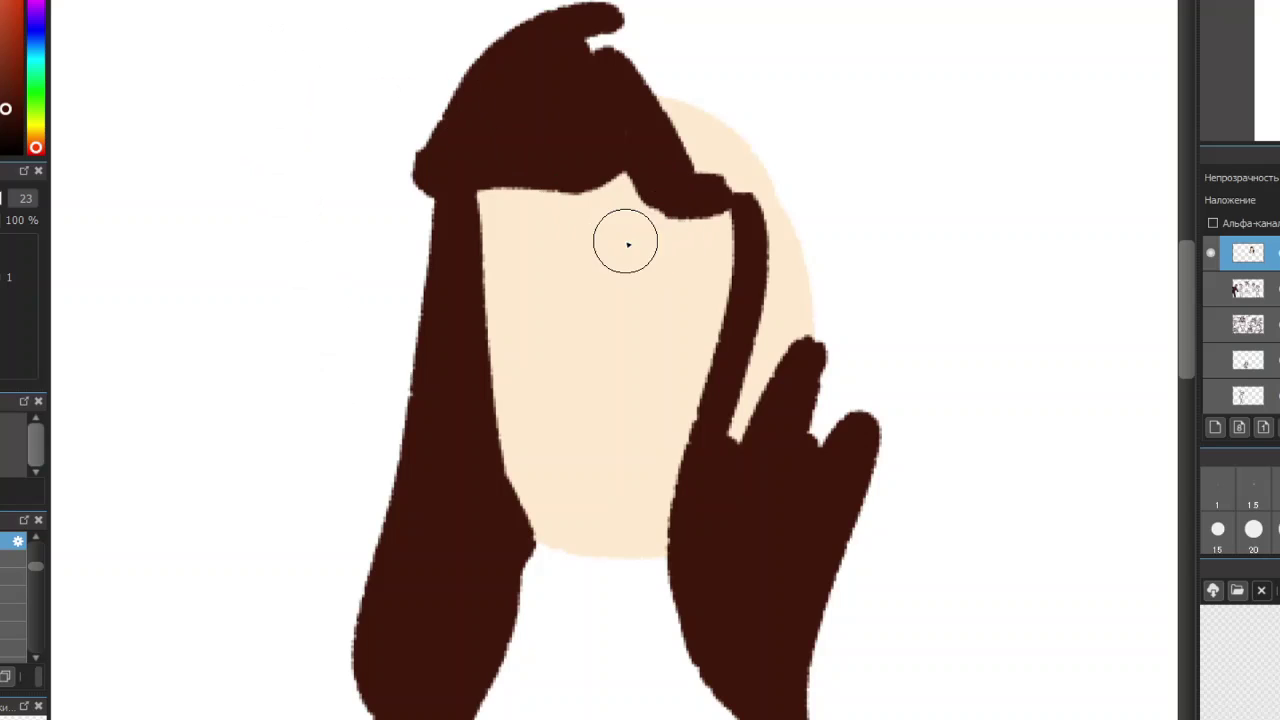
Sample the peach skin colour and repaint the left cheek and jaw to trim the hair into a clean face edge
ctrl+click(540, 292)
mouse_move(491, 211)
mouse_down()
mouse_move(481, 311)
mouse_move(478, 213)
mouse_move(528, 478)
mouse_up()
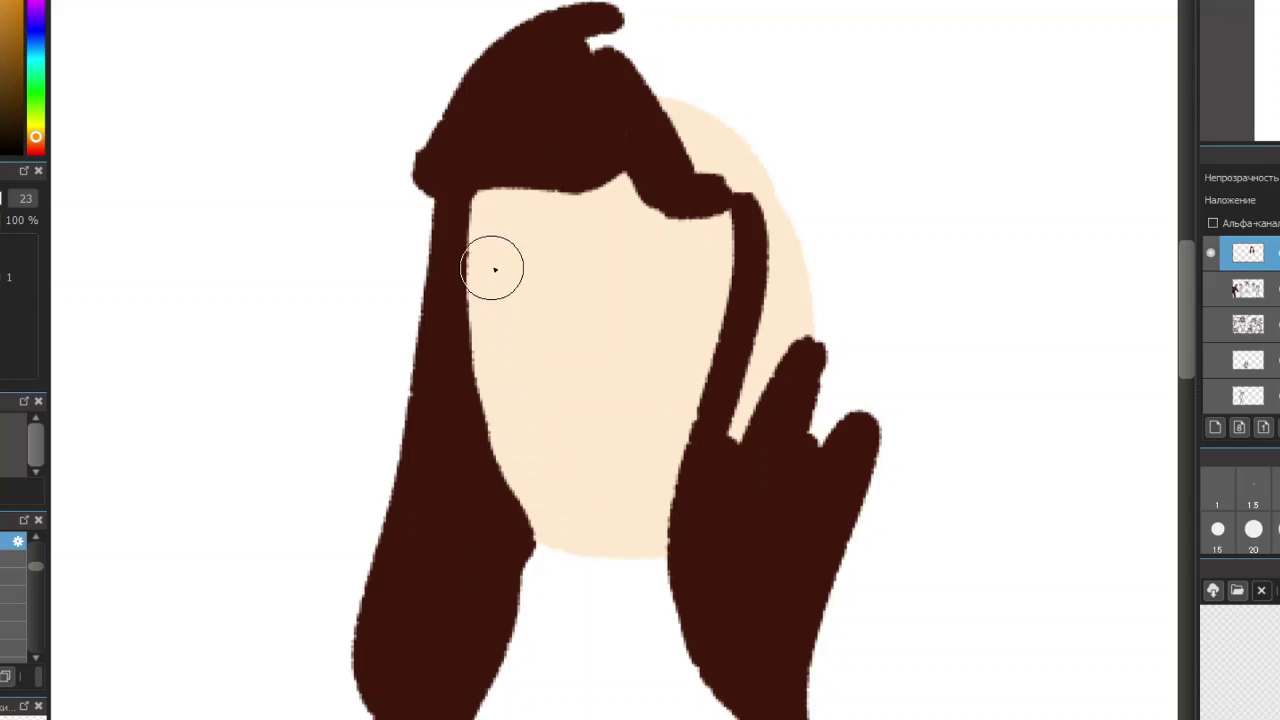
drag(497, 243, 509, 489)
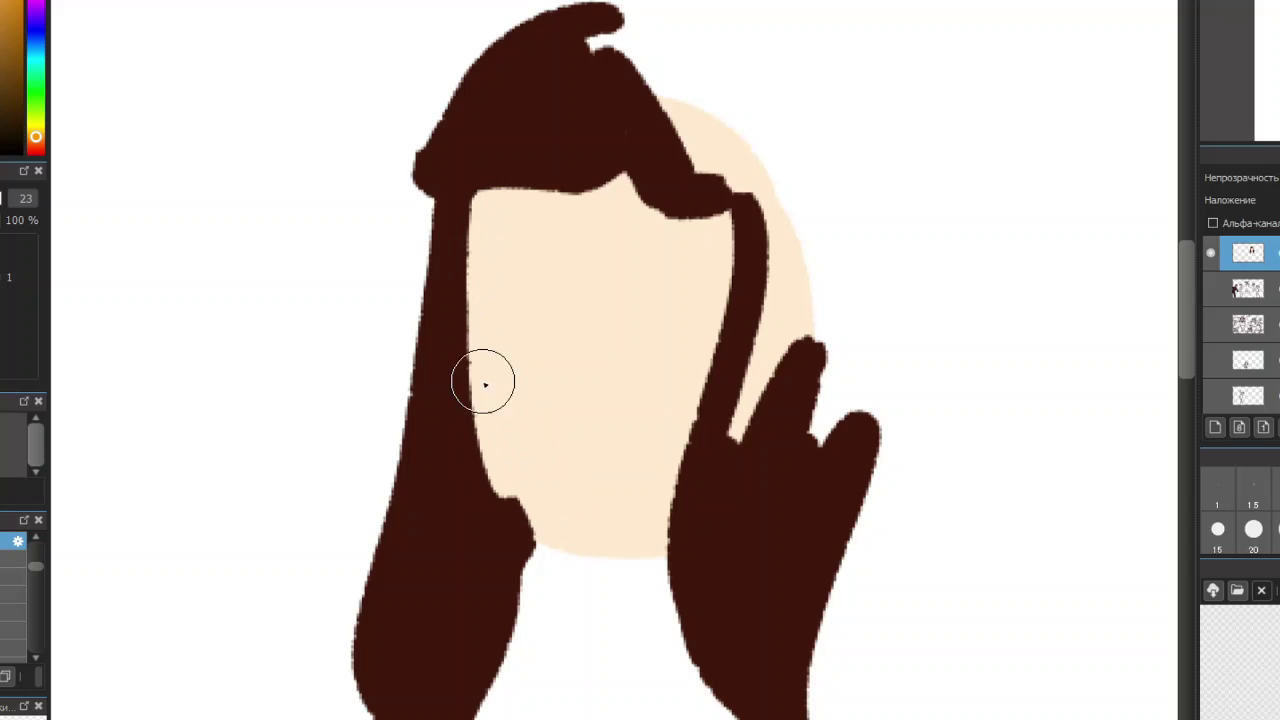
mouse_move(486, 366)
mouse_down()
mouse_move(499, 490)
mouse_move(589, 543)
mouse_up()
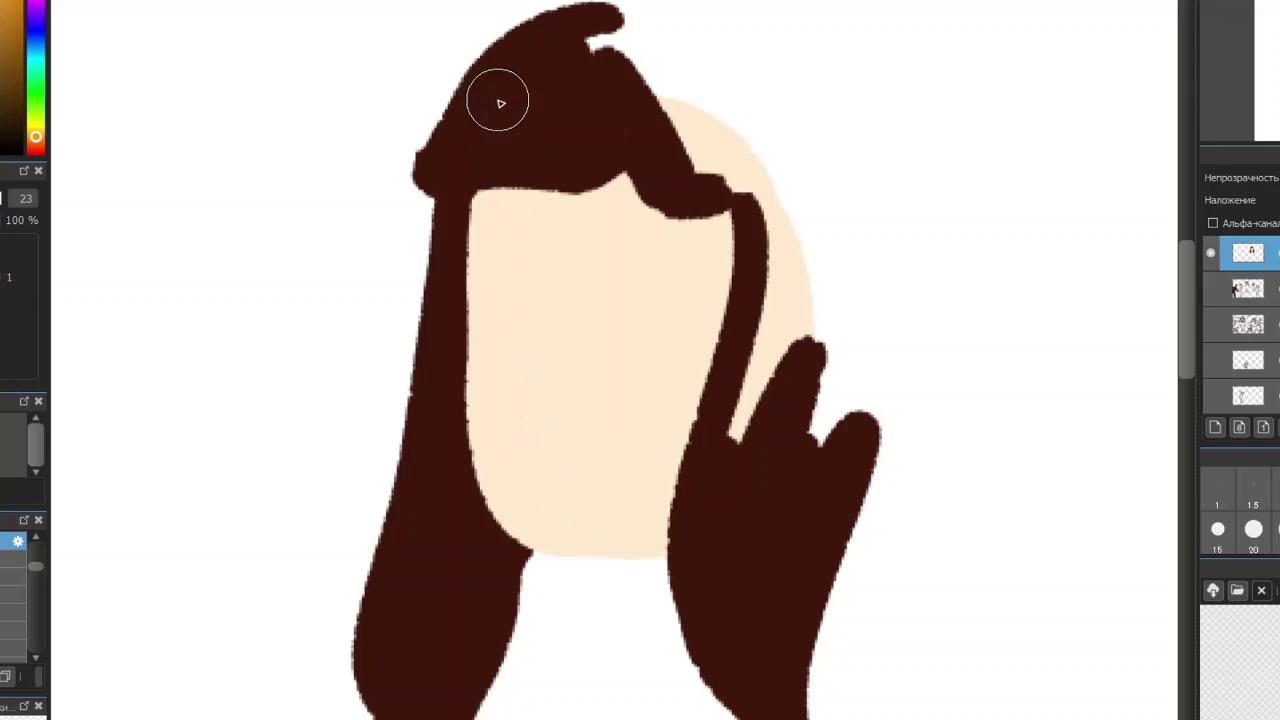
Sample the dark brown hair colour and extend the hair over the top of the head, undoing unwanted strokes
alt+click(571, 100)
mouse_move(571, 100)
mouse_down()
mouse_move(651, 57)
mouse_move(690, 65)
mouse_move(537, 49)
mouse_move(408, 138)
mouse_up()
key(ctrl+z)
mouse_move(715, 160)
mouse_down()
mouse_move(616, 96)
mouse_move(676, 181)
mouse_move(647, 138)
mouse_move(658, 205)
mouse_move(696, 215)
mouse_move(756, 313)
mouse_move(731, 206)
mouse_up()
key(ctrl+z)
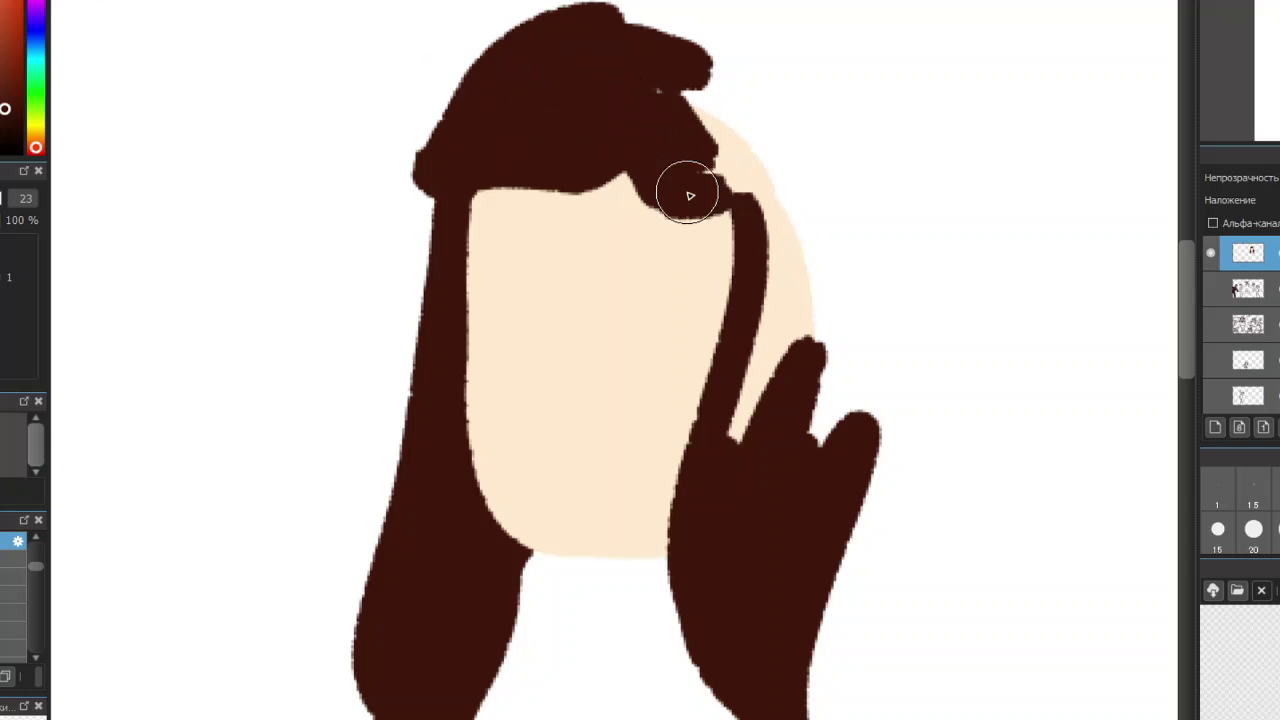
Straighten the bangs' right edge and fill the brown hair over the back of the head, ending in a pointed strand on the right
drag(651, 206, 723, 189)
mouse_move(652, 66)
mouse_down()
mouse_move(737, 177)
mouse_move(809, 360)
mouse_move(771, 394)
mouse_move(735, 522)
mouse_move(814, 331)
mouse_move(857, 329)
mouse_move(850, 225)
mouse_up()
drag(720, 106, 855, 208)
mouse_move(865, 328)
mouse_down()
mouse_move(845, 401)
mouse_move(752, 123)
mouse_move(835, 293)
mouse_move(750, 110)
mouse_move(804, 96)
mouse_move(886, 316)
mouse_move(857, 344)
mouse_up()
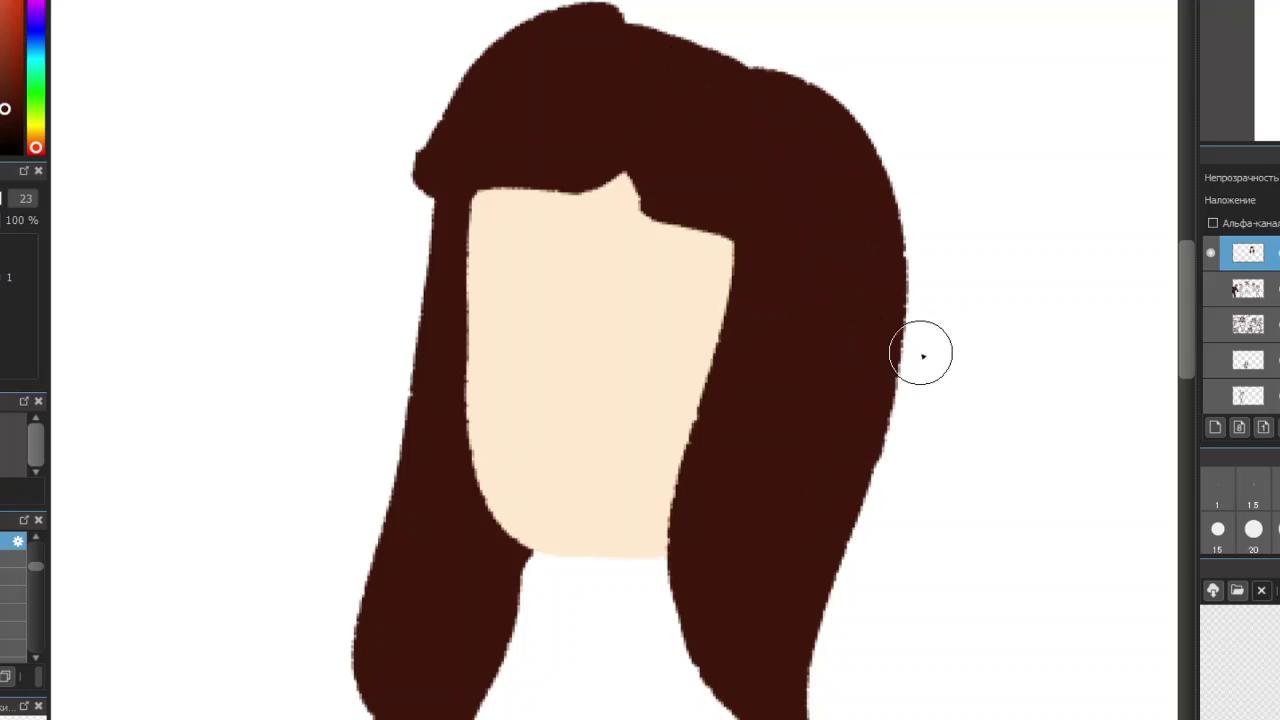
mouse_move(846, 474)
mouse_down()
mouse_move(877, 623)
mouse_move(889, 476)
mouse_move(877, 270)
mouse_move(875, 516)
mouse_move(866, 404)
mouse_move(876, 547)
mouse_move(854, 499)
mouse_move(861, 536)
mouse_move(832, 565)
mouse_up()
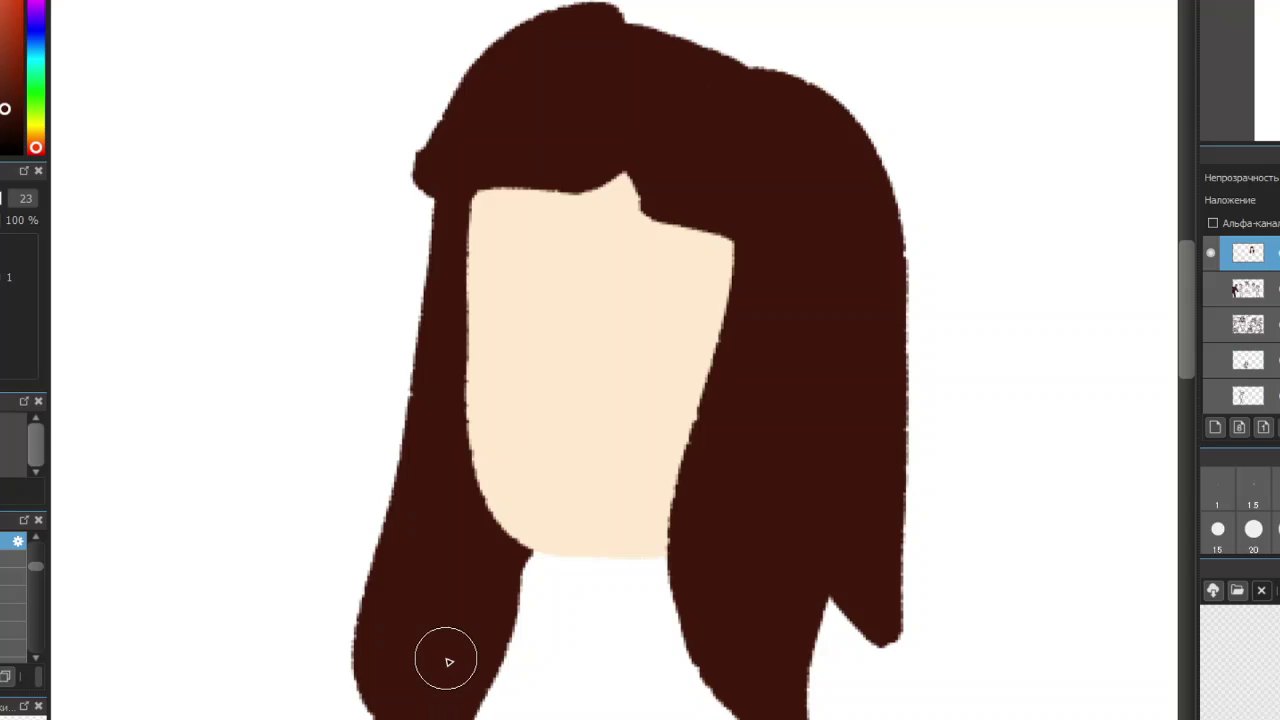
drag(449, 526, 492, 487)
key(ctrl+z)
scroll(1186, 278, down, 2)
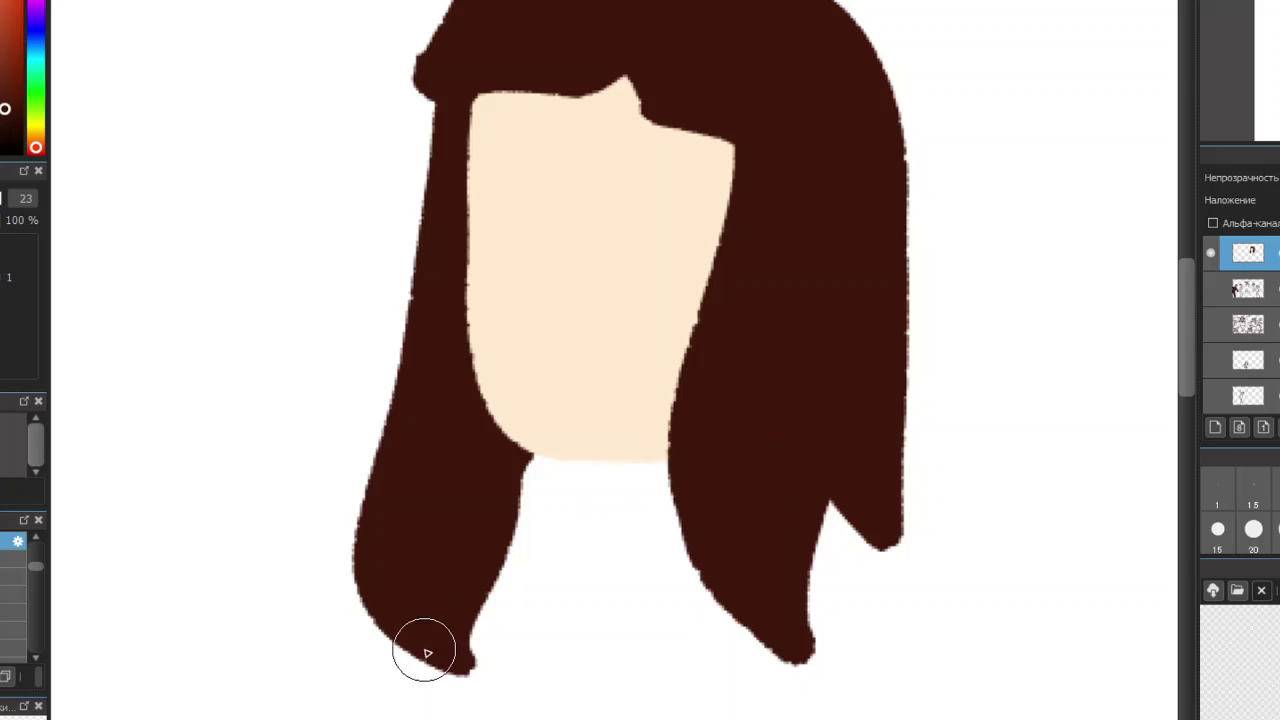
Fill out the lower ends of both brown side locks into smoother points, undoing the misplaced stroke beside the chin
mouse_move(460, 665)
mouse_down()
mouse_move(462, 582)
mouse_move(455, 644)
mouse_move(525, 457)
mouse_move(486, 541)
mouse_move(526, 459)
mouse_move(491, 517)
mouse_up()
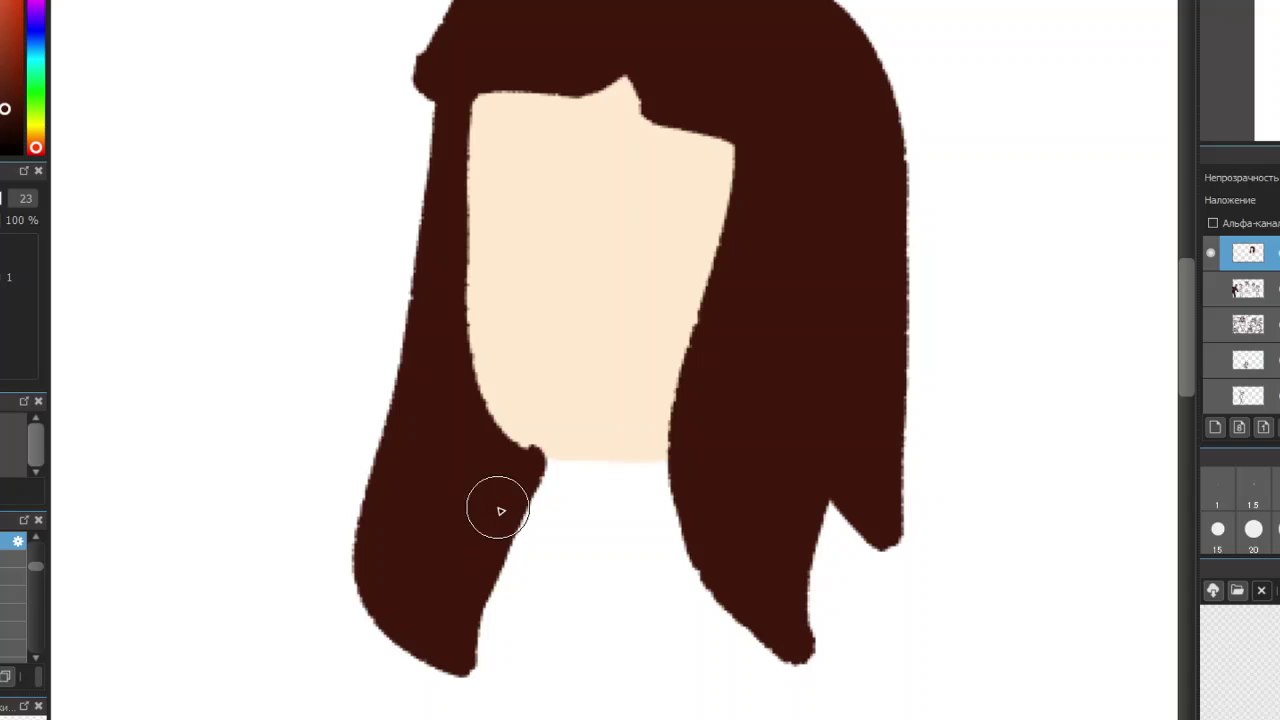
key(ctrl+z)
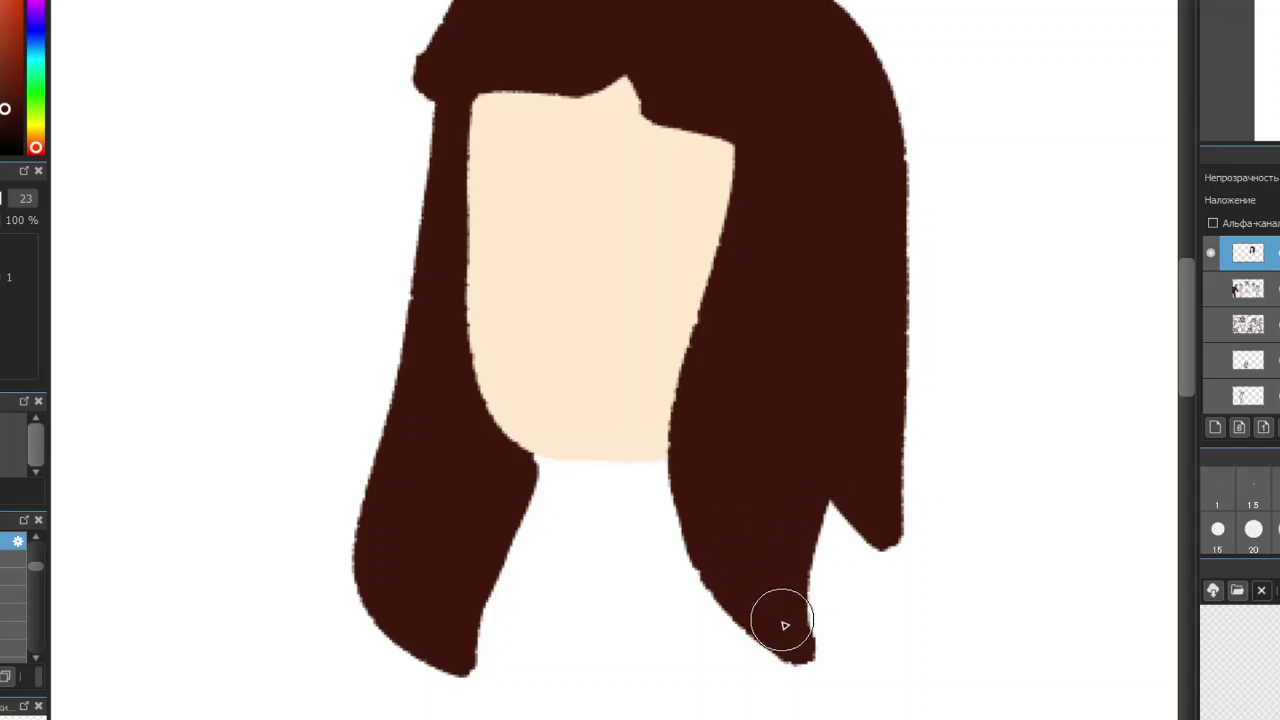
mouse_move(777, 537)
mouse_down()
mouse_move(809, 610)
mouse_move(817, 517)
mouse_up()
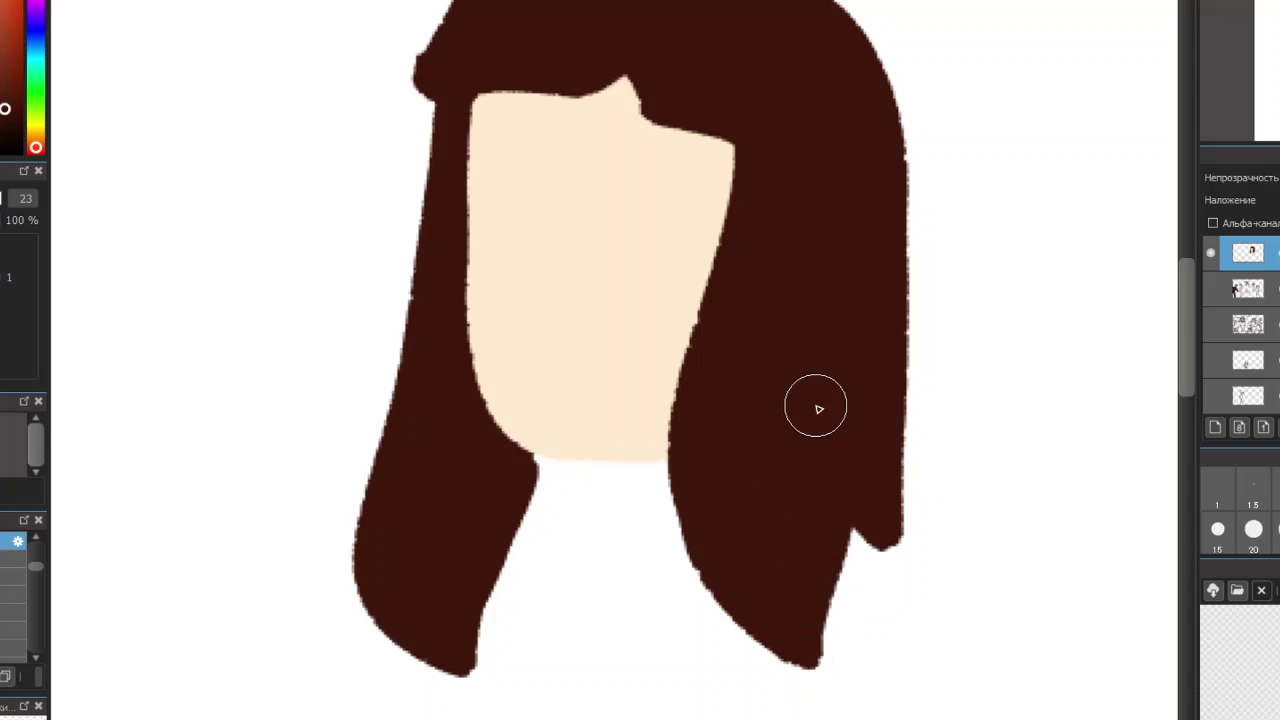
Choose bright red, then outline and fill a pointed hat over the hair with a wavy tip drooping behind the head
scroll(939, 404, down, 4)
scroll(811, 274, up, 2)
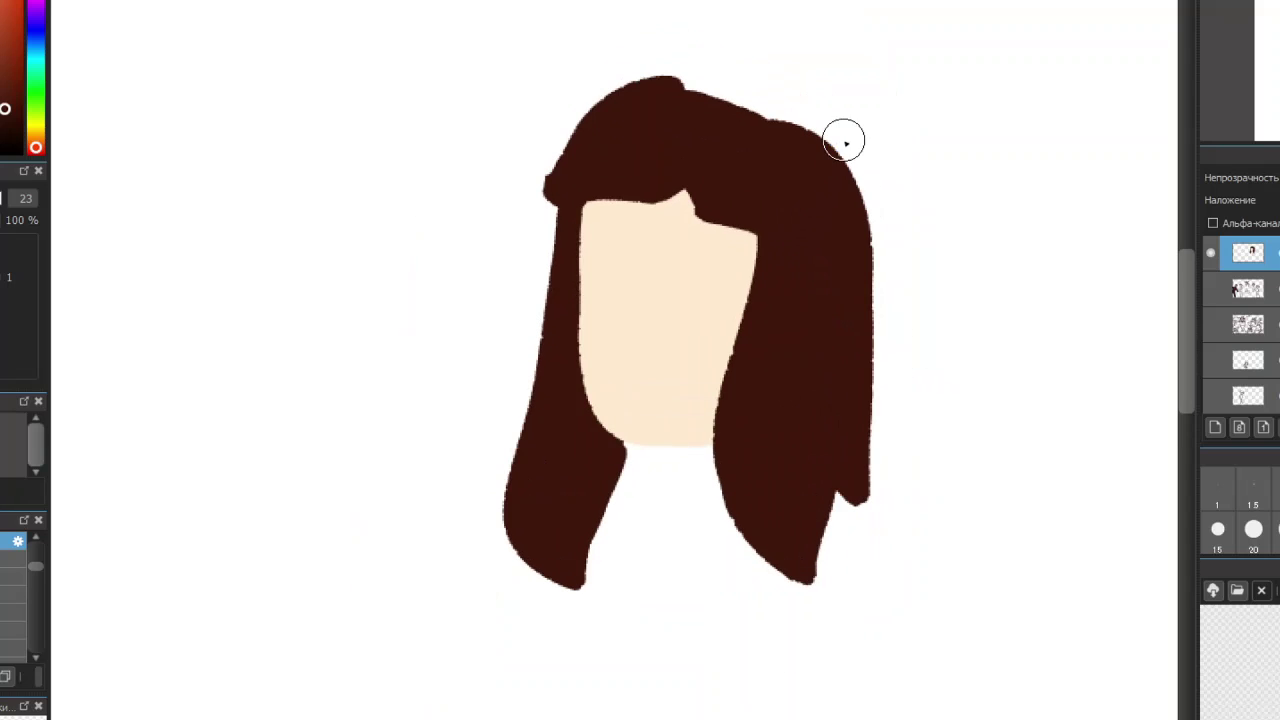
click(35, 153)
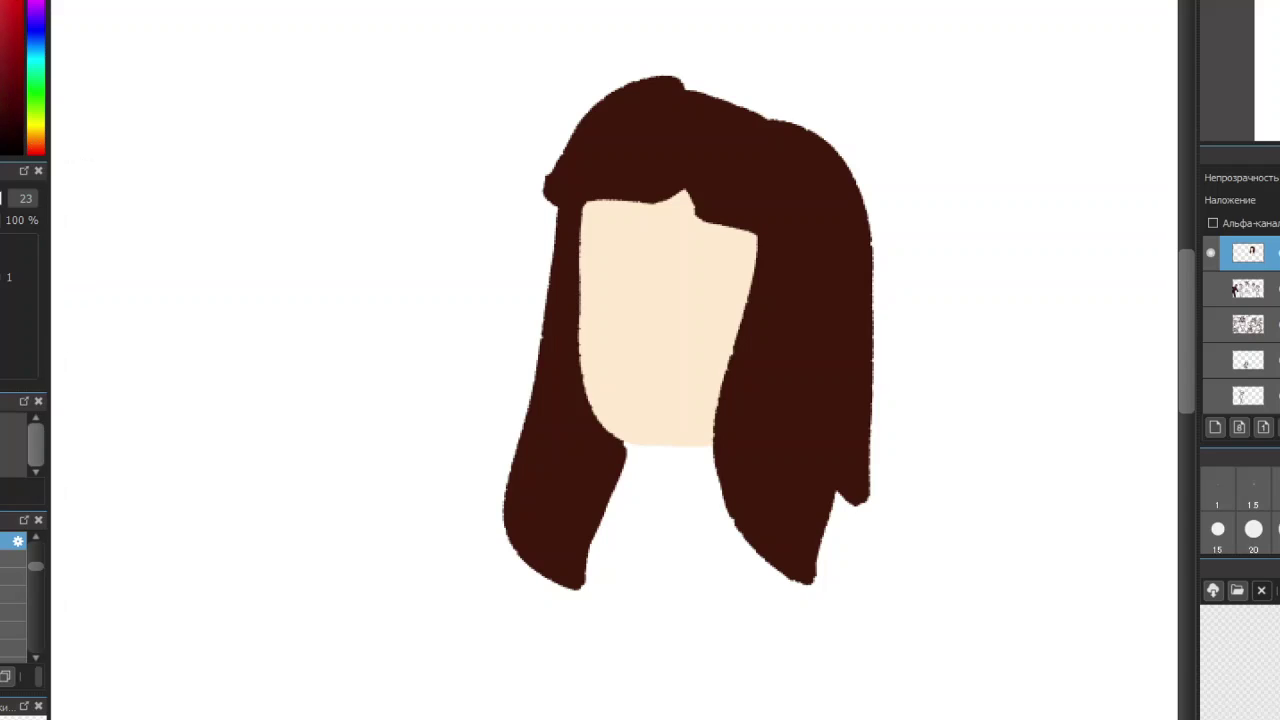
mouse_move(578, 112)
mouse_down()
mouse_move(698, 99)
mouse_move(776, 134)
mouse_move(858, 224)
mouse_up()
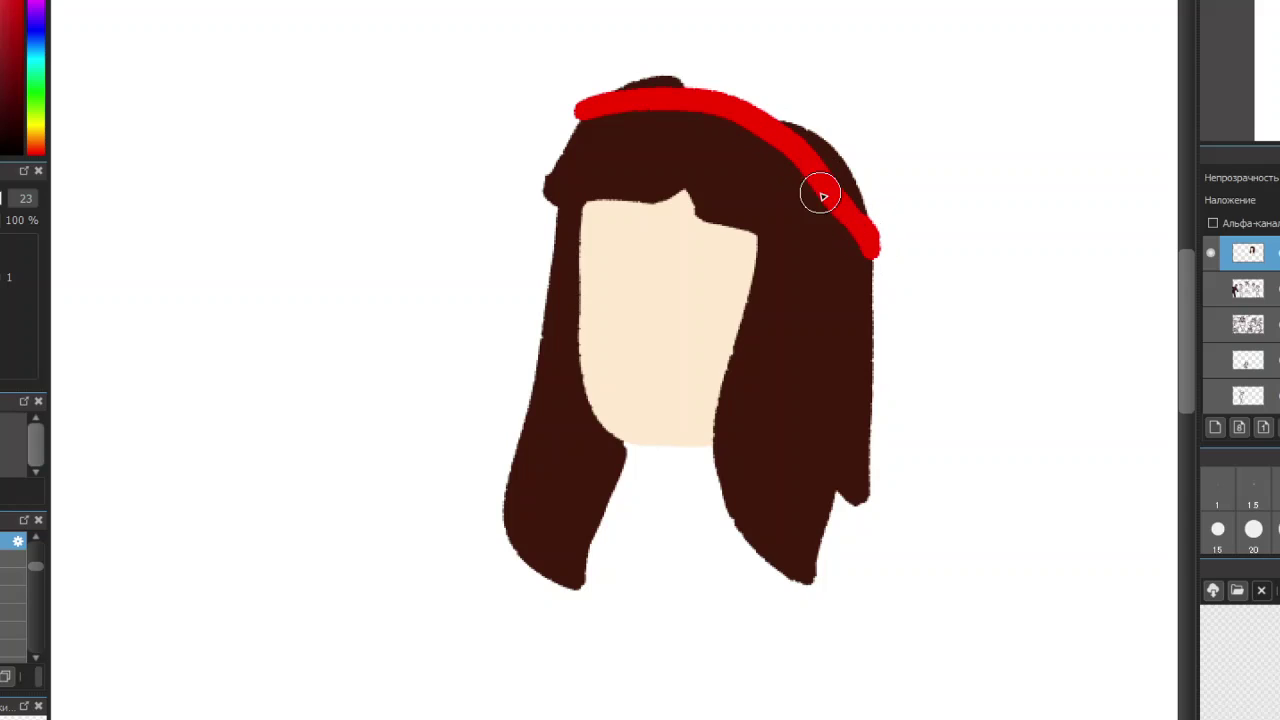
mouse_move(586, 108)
mouse_down()
mouse_move(677, 60)
mouse_move(774, 41)
mouse_move(866, 103)
mouse_move(979, 106)
mouse_move(924, 175)
mouse_move(891, 138)
mouse_move(1001, 294)
mouse_move(998, 352)
mouse_up()
mouse_move(878, 254)
mouse_down()
mouse_move(985, 309)
mouse_move(980, 361)
mouse_move(995, 347)
mouse_move(984, 379)
mouse_move(991, 326)
mouse_up()
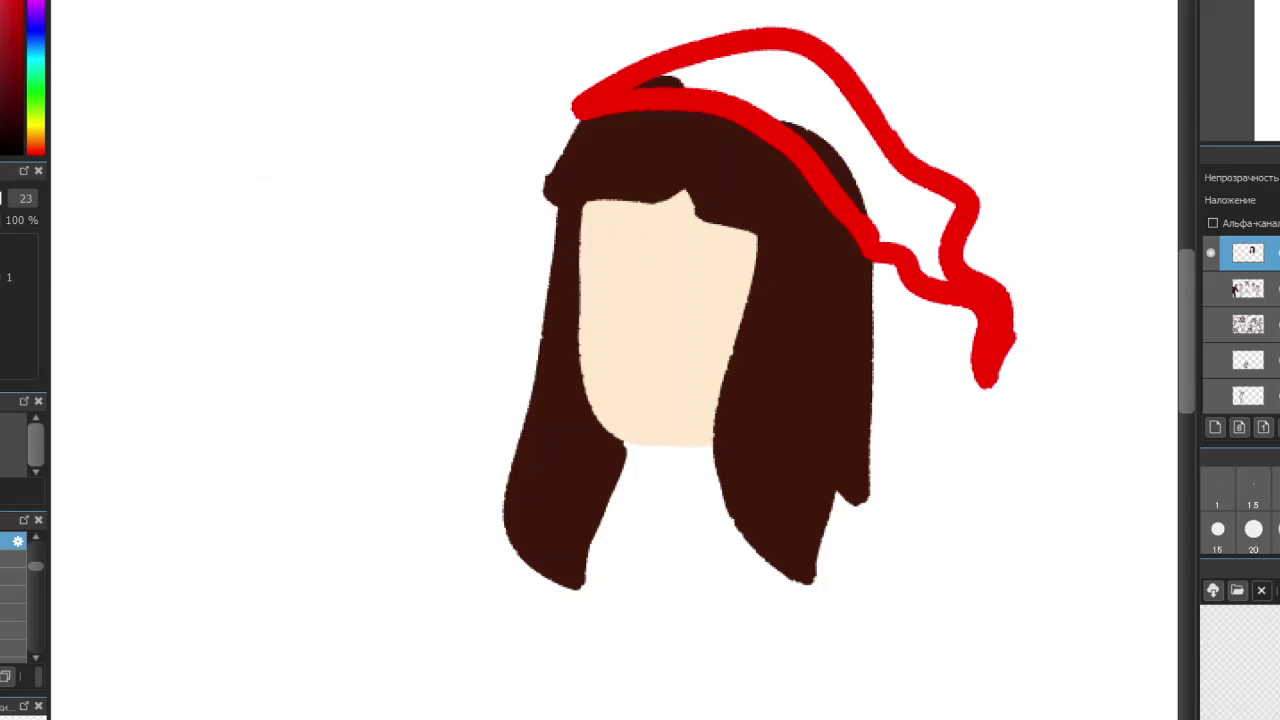
mouse_move(910, 245)
mouse_down()
mouse_move(933, 286)
mouse_move(922, 233)
mouse_move(909, 249)
mouse_move(898, 238)
mouse_move(944, 206)
mouse_move(902, 190)
mouse_move(886, 219)
mouse_move(792, 110)
mouse_move(857, 186)
mouse_move(820, 118)
mouse_move(844, 114)
mouse_move(880, 196)
mouse_up()
mouse_move(652, 80)
mouse_down()
mouse_move(714, 77)
mouse_move(701, 78)
mouse_move(769, 101)
mouse_move(783, 95)
mouse_move(698, 61)
mouse_move(759, 55)
mouse_move(814, 80)
mouse_move(790, 57)
mouse_up()
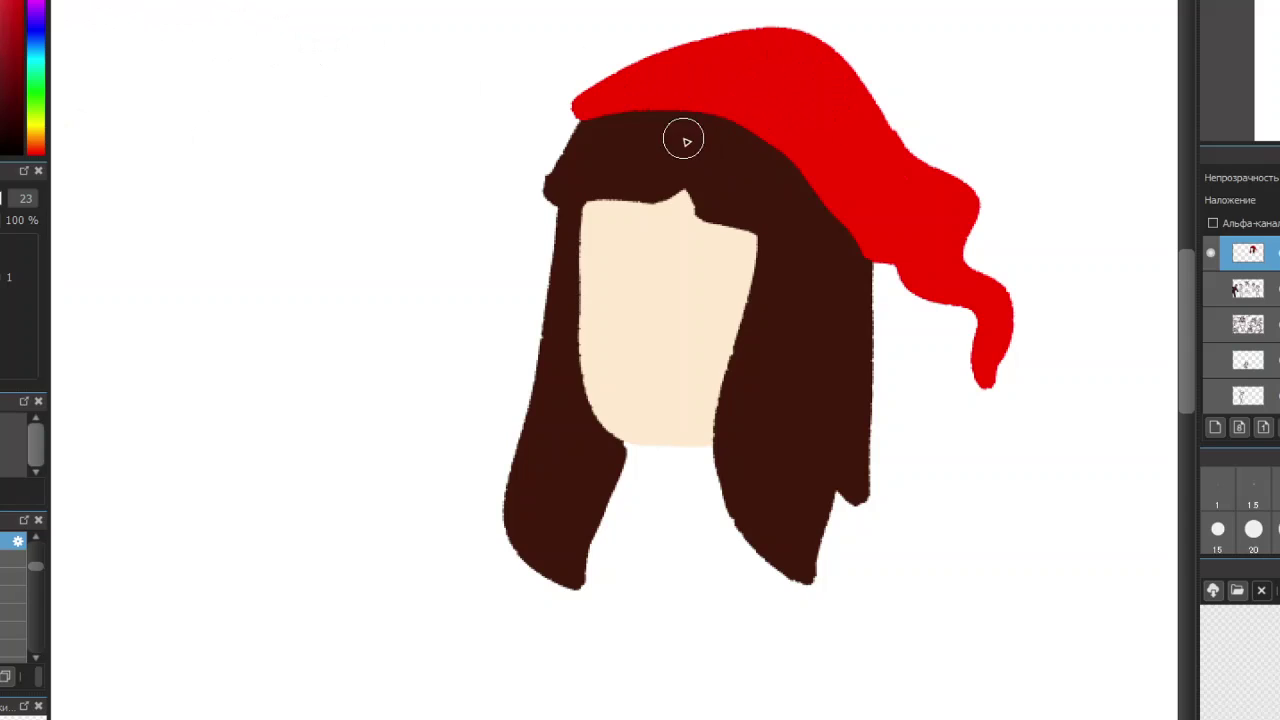
Paint an off-white fluffy brim and tip pompom on the hat, plus a matching collar under the chin on a new layer beneath
mouse_move(577, 108)
mouse_down()
mouse_move(621, 117)
mouse_move(612, 102)
mouse_move(589, 118)
mouse_move(636, 122)
mouse_move(672, 101)
mouse_move(643, 117)
mouse_move(760, 130)
mouse_move(846, 207)
mouse_move(864, 251)
mouse_up()
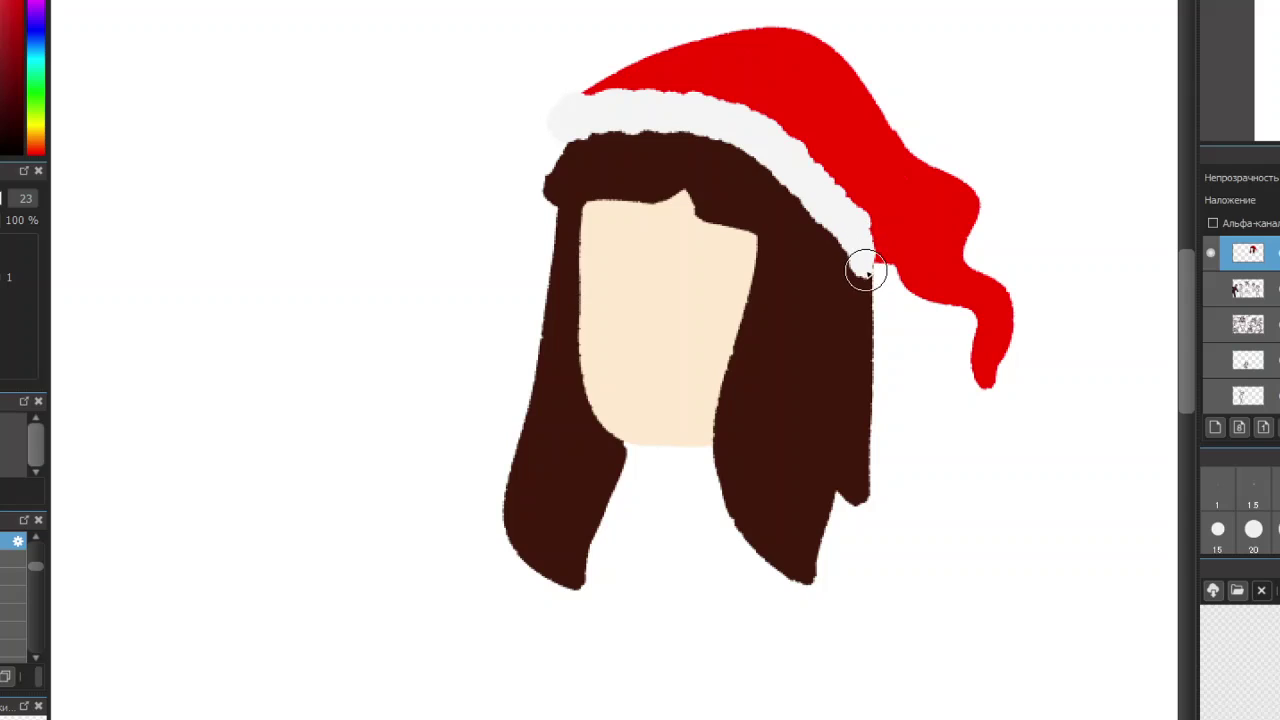
drag(990, 399, 1005, 393)
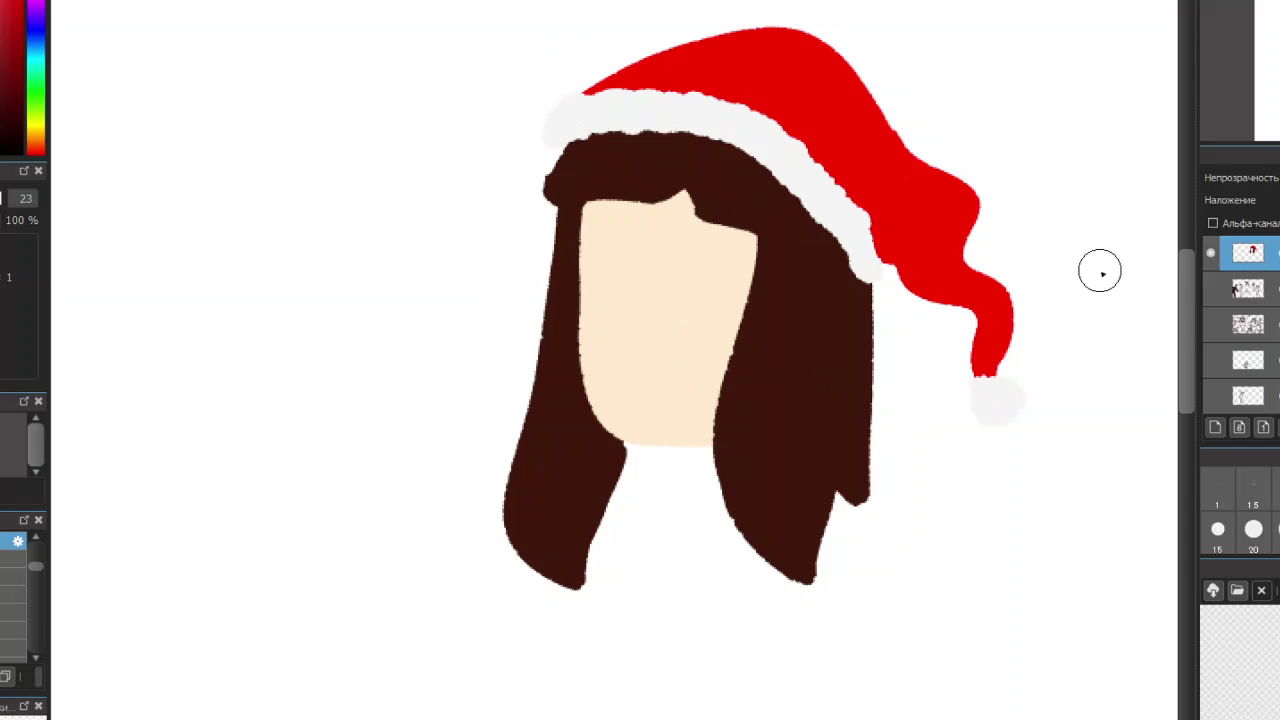
click(1235, 289)
click(1217, 428)
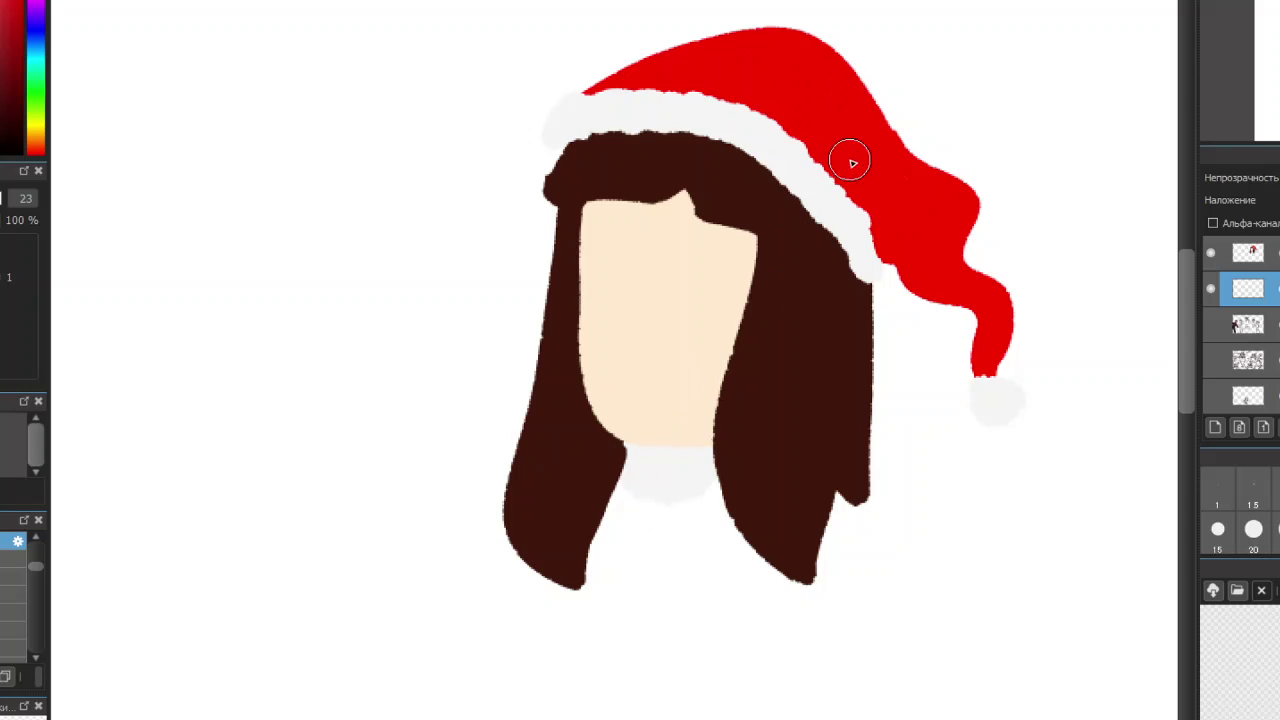
Outline a red sweater with rounded shoulders and a raised arm around the hair and collar, and fill it with red
scroll(763, 297, down, 5)
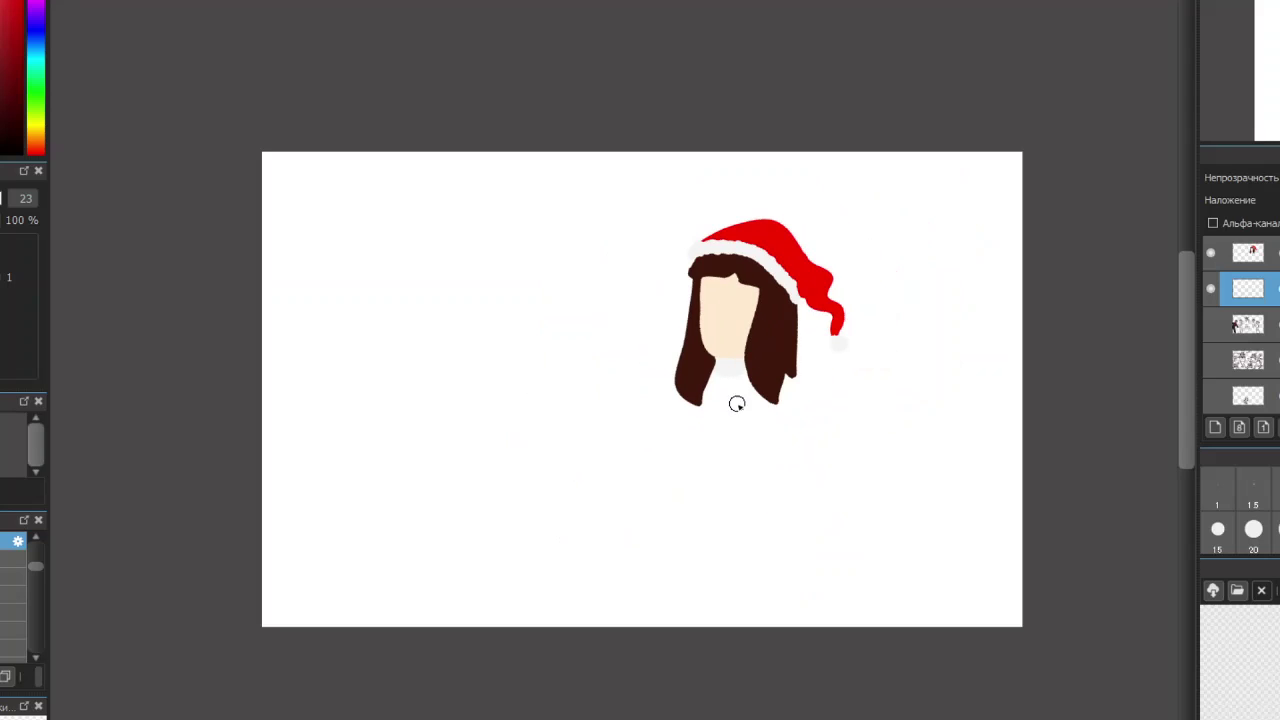
scroll(741, 394, up, 4)
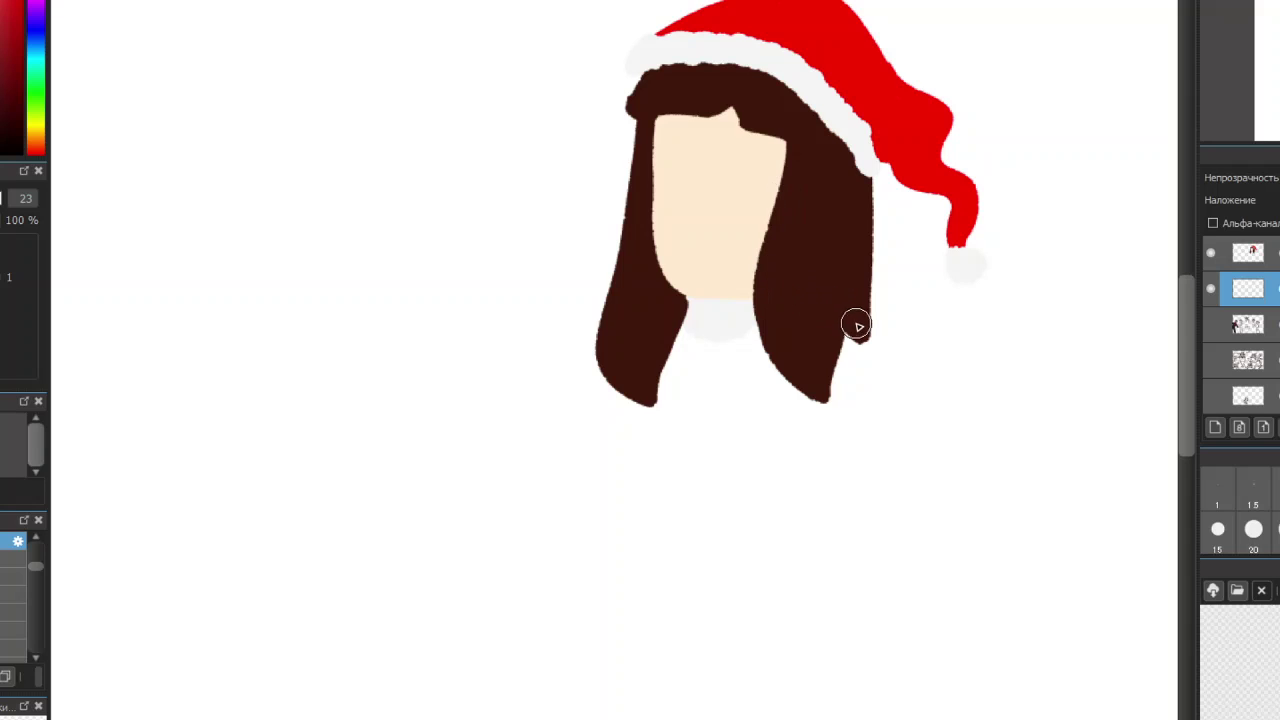
mouse_move(865, 331)
mouse_down()
mouse_move(887, 380)
mouse_move(868, 472)
mouse_up()
mouse_move(895, 375)
mouse_down()
mouse_move(865, 469)
mouse_move(775, 540)
mouse_up()
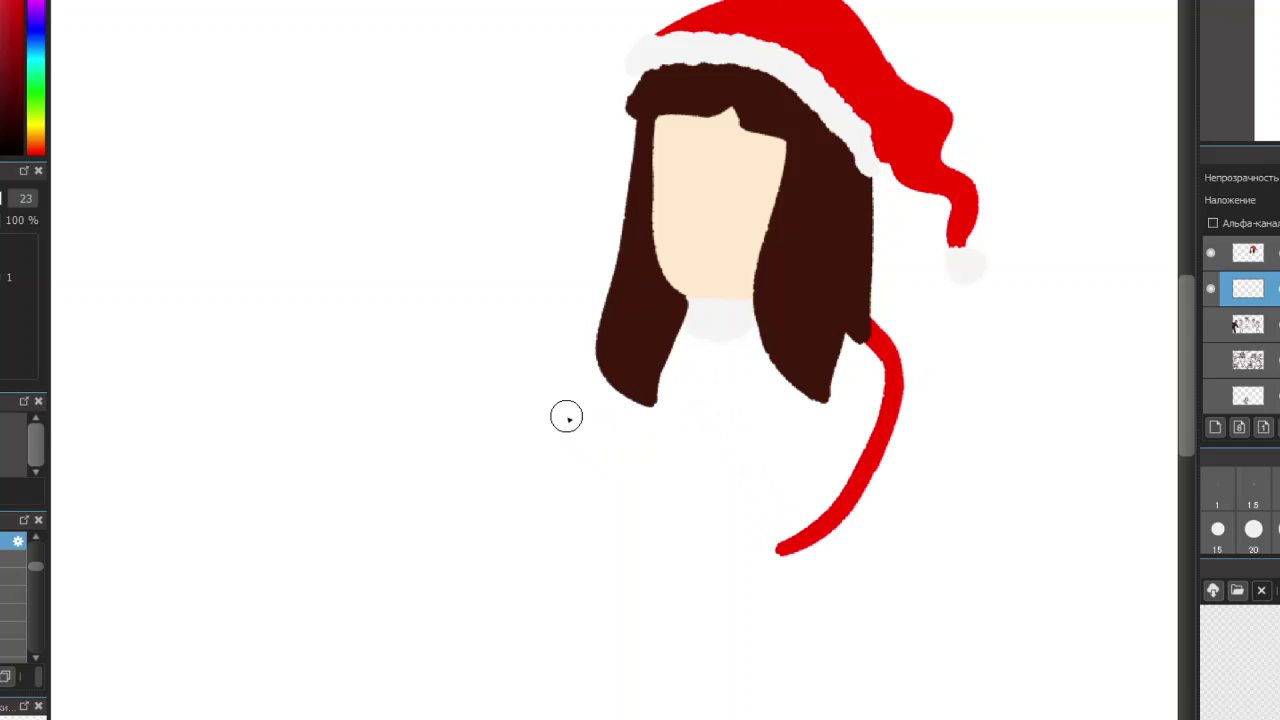
mouse_move(531, 361)
mouse_down()
mouse_move(554, 349)
mouse_move(620, 448)
mouse_up()
drag(508, 379, 514, 363)
mouse_move(611, 354)
mouse_down()
mouse_move(587, 412)
mouse_move(626, 358)
mouse_move(510, 364)
mouse_move(545, 347)
mouse_move(603, 438)
mouse_move(498, 381)
mouse_move(551, 489)
mouse_up()
drag(500, 380, 574, 517)
mouse_move(500, 366)
mouse_down()
mouse_move(573, 531)
mouse_move(591, 523)
mouse_move(548, 499)
mouse_move(524, 445)
mouse_move(555, 515)
mouse_move(490, 401)
mouse_move(570, 532)
mouse_move(564, 519)
mouse_move(606, 541)
mouse_move(674, 538)
mouse_move(557, 526)
mouse_move(599, 549)
mouse_move(765, 553)
mouse_move(706, 546)
mouse_move(724, 542)
mouse_move(788, 556)
mouse_move(842, 531)
mouse_move(726, 550)
mouse_move(692, 538)
mouse_move(766, 554)
mouse_move(848, 539)
mouse_move(878, 416)
mouse_move(826, 536)
mouse_move(865, 504)
mouse_move(886, 392)
mouse_move(871, 500)
mouse_move(827, 539)
mouse_move(811, 532)
mouse_move(851, 515)
mouse_move(842, 530)
mouse_move(856, 527)
mouse_move(880, 391)
mouse_move(893, 388)
mouse_move(863, 477)
mouse_move(826, 488)
mouse_up()
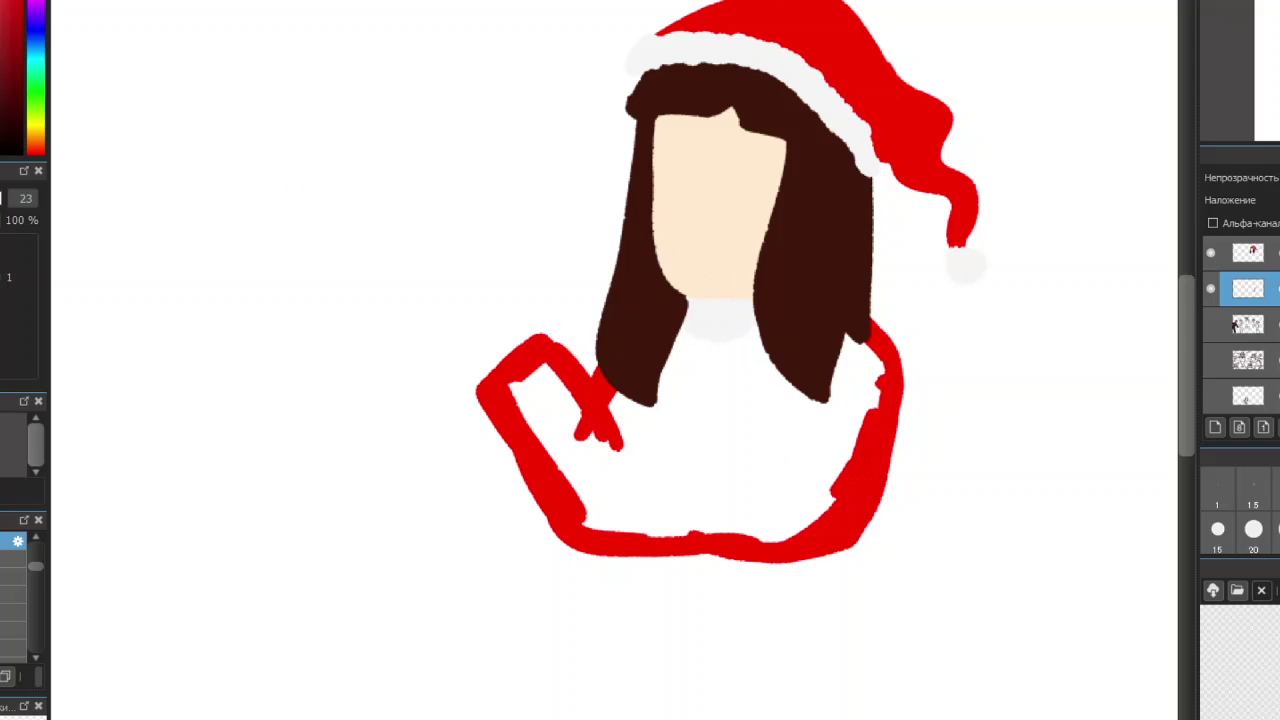
key(g)
click(600, 470)
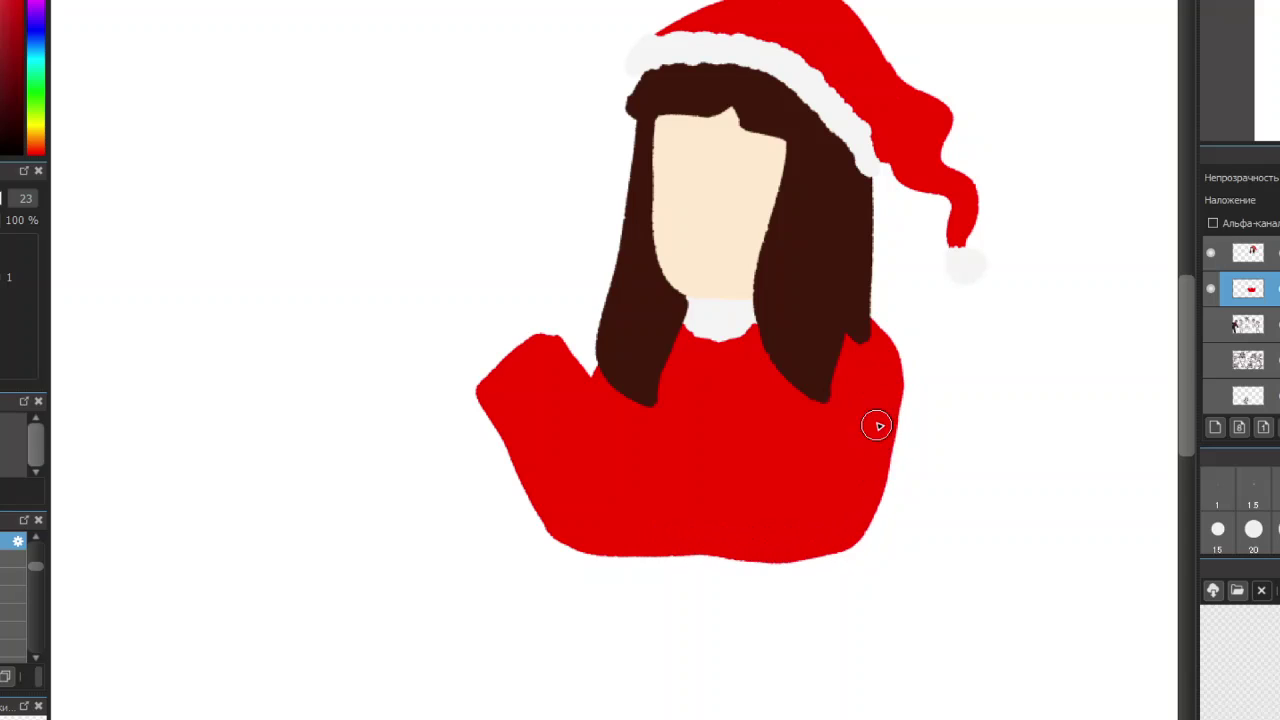
Sample the off-white collar colour and paint fluffy cuffs on the raised sleeve and across the front of the sweater
alt+click(695, 320)
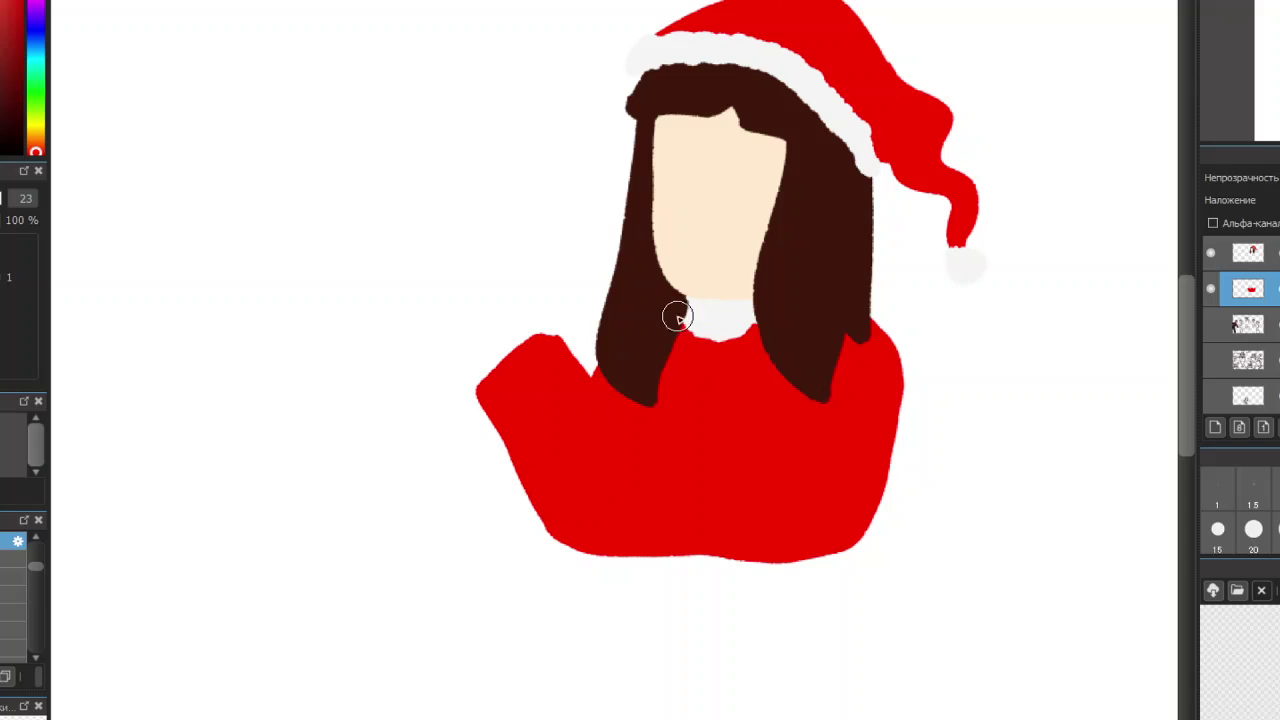
mouse_move(493, 377)
mouse_down()
mouse_move(521, 368)
mouse_move(557, 333)
mouse_up()
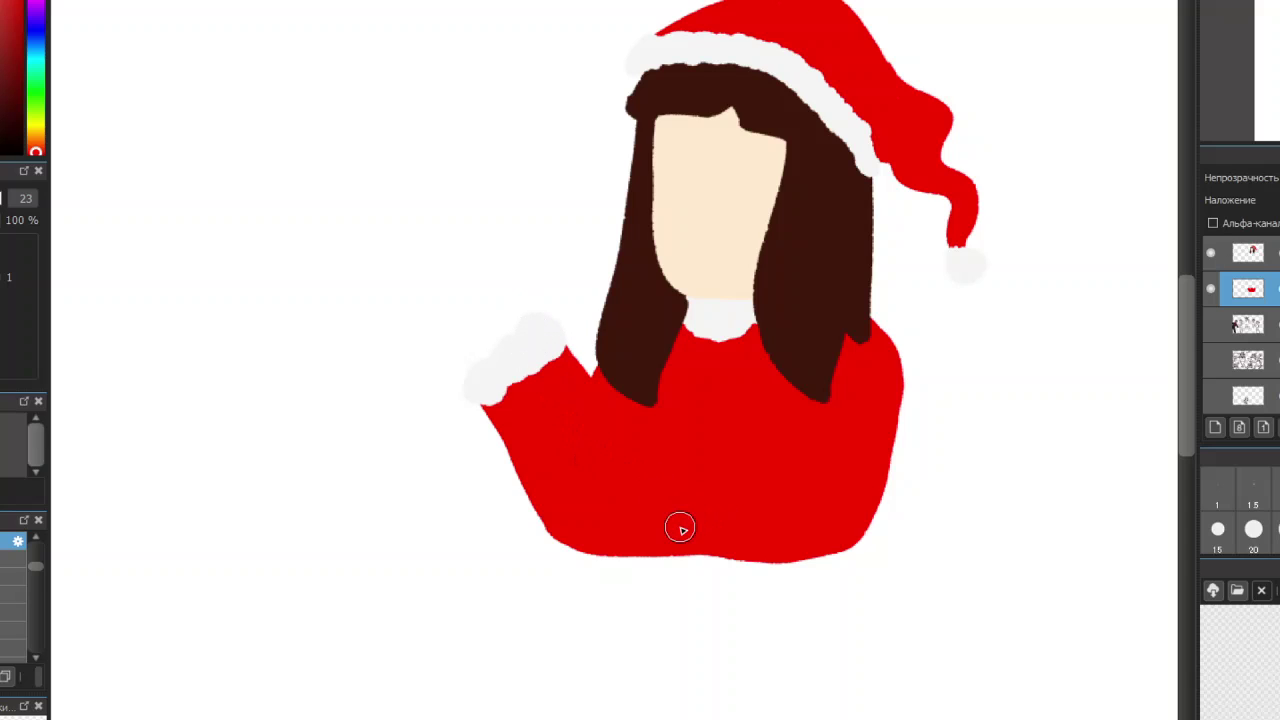
mouse_move(653, 489)
mouse_down()
mouse_move(690, 465)
mouse_move(650, 505)
mouse_move(703, 463)
mouse_up()
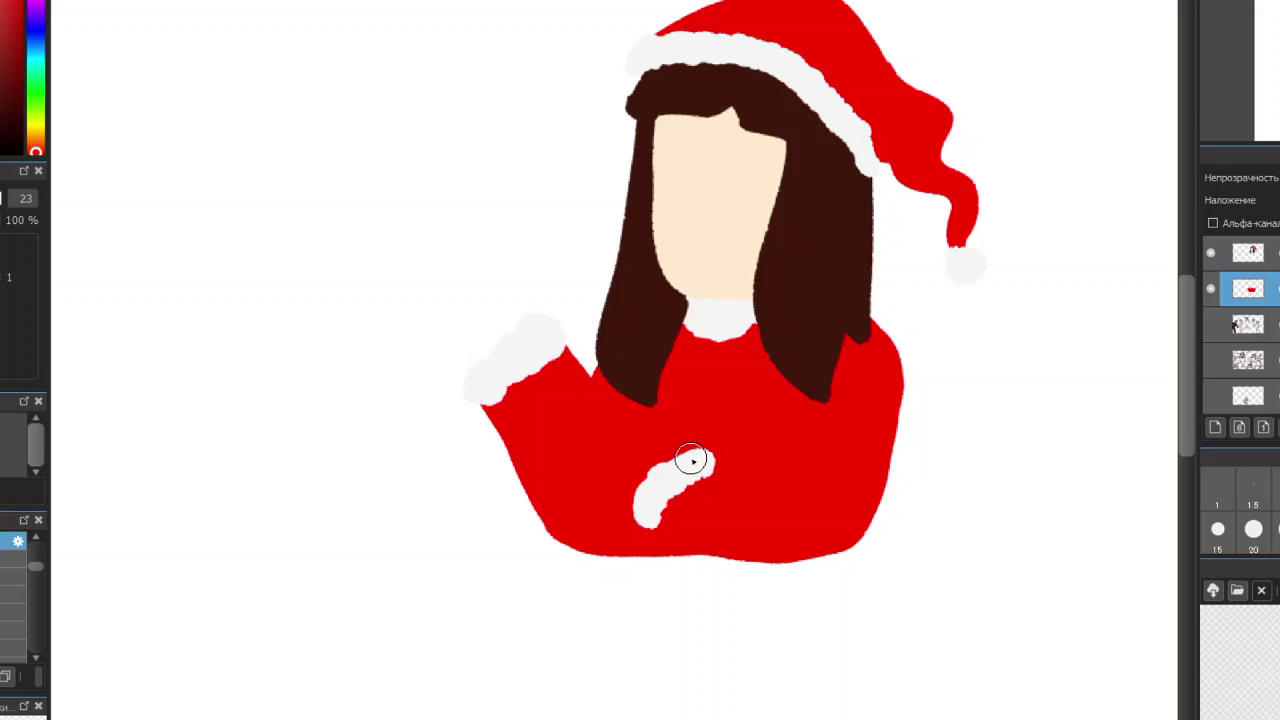
mouse_move(708, 462)
mouse_down()
mouse_move(650, 498)
mouse_move(645, 527)
mouse_up()
Erase the stray pointed hair end above the back shoulder and repaint the exposed shoulder red on the sweater layer
click(1248, 253)
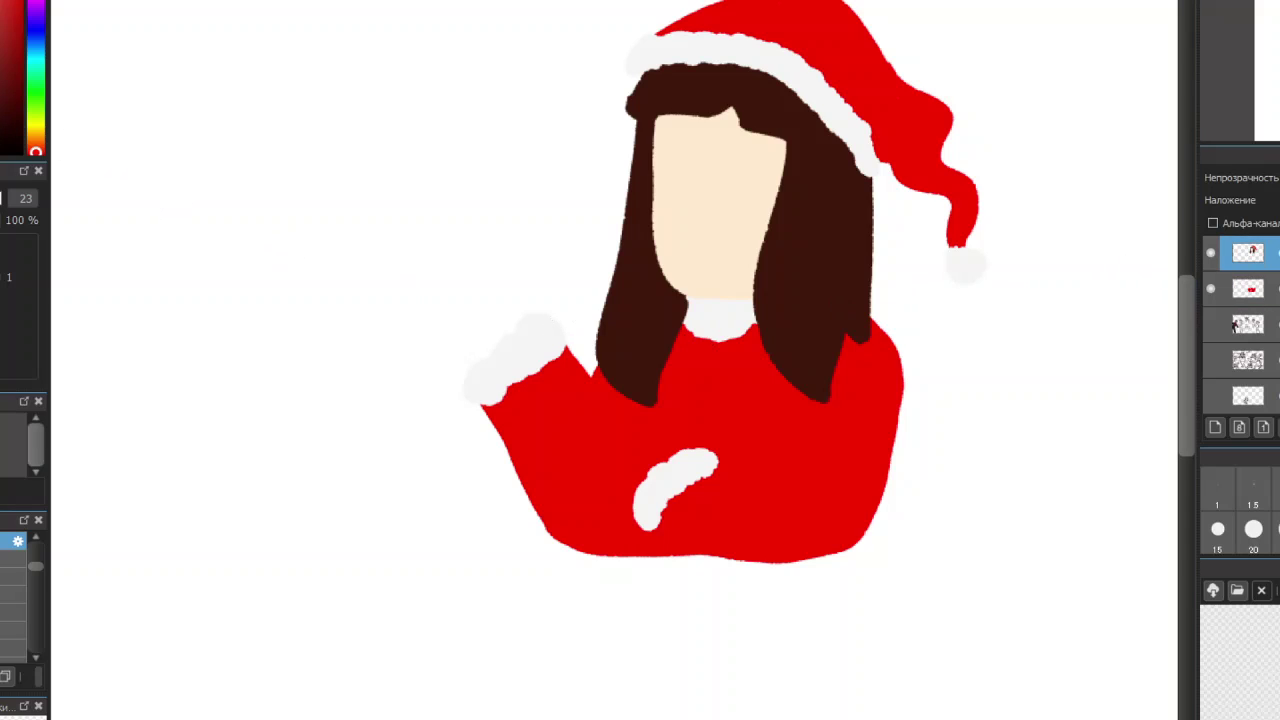
key(b)
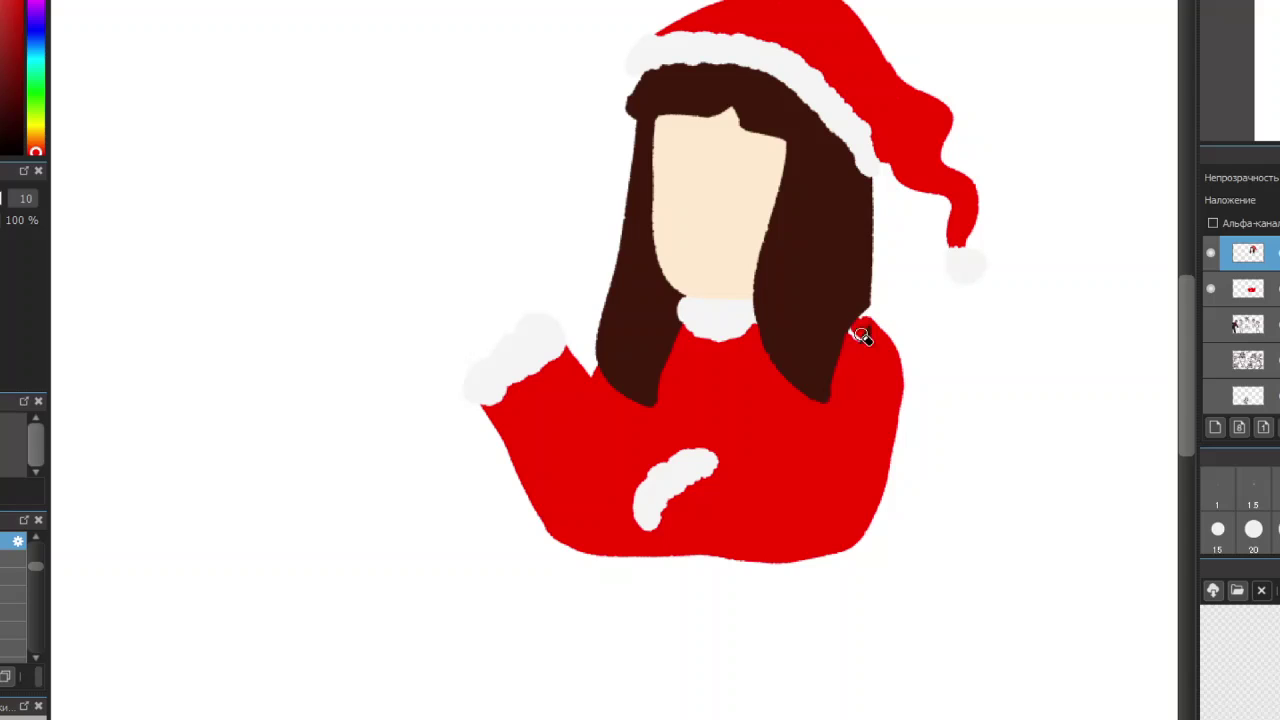
alt+click(732, 423)
click(1250, 288)
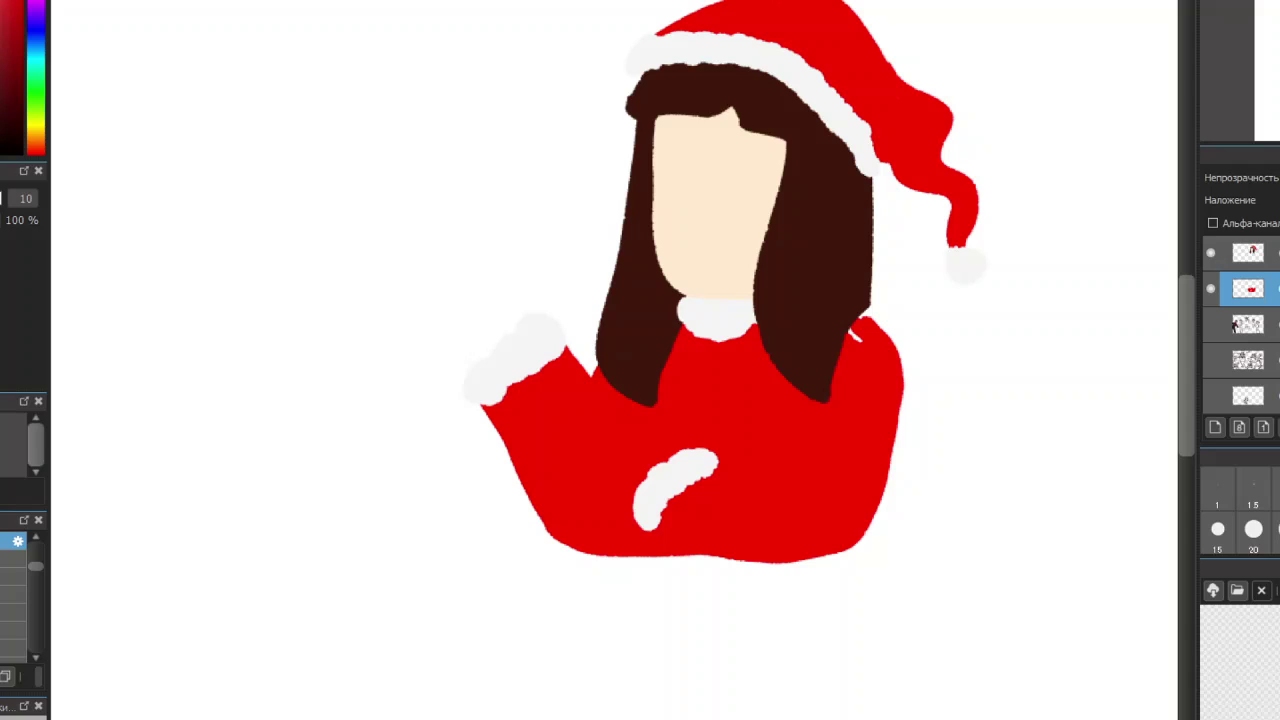
key(])
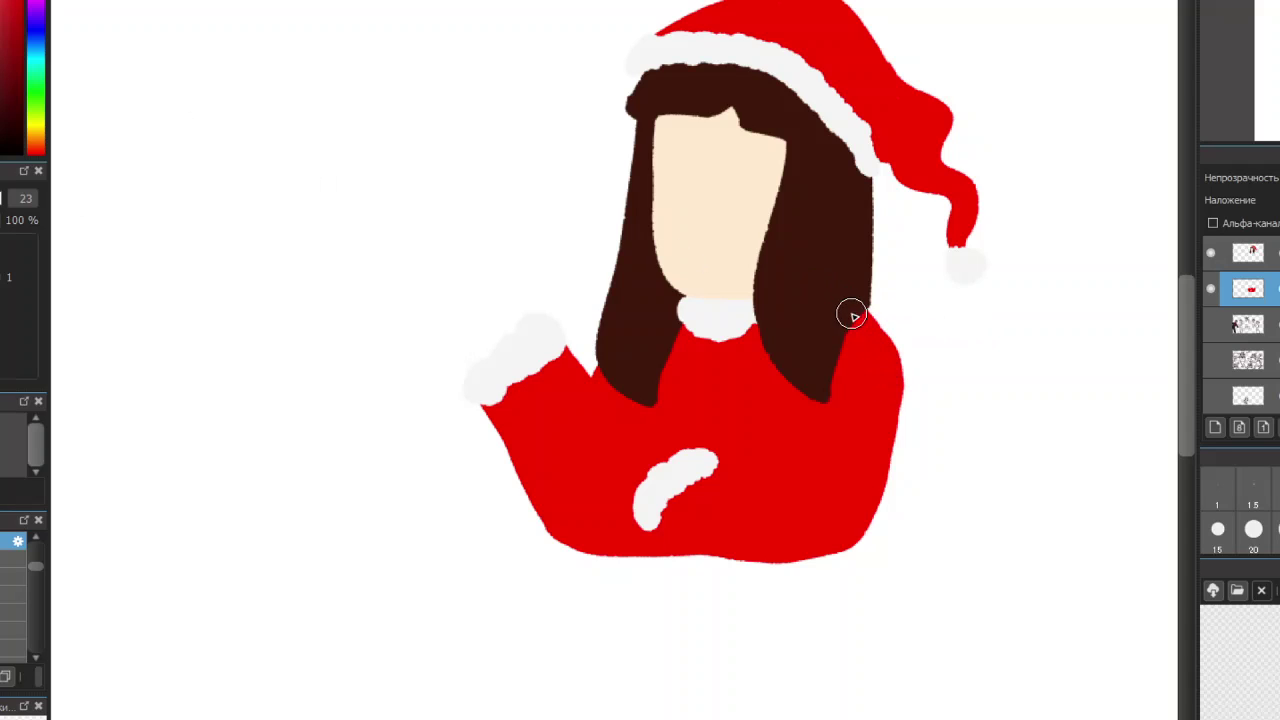
drag(854, 314, 884, 393)
mouse_move(855, 317)
mouse_down()
mouse_move(887, 341)
mouse_move(857, 309)
mouse_move(897, 382)
mouse_move(897, 366)
mouse_move(875, 462)
mouse_up()
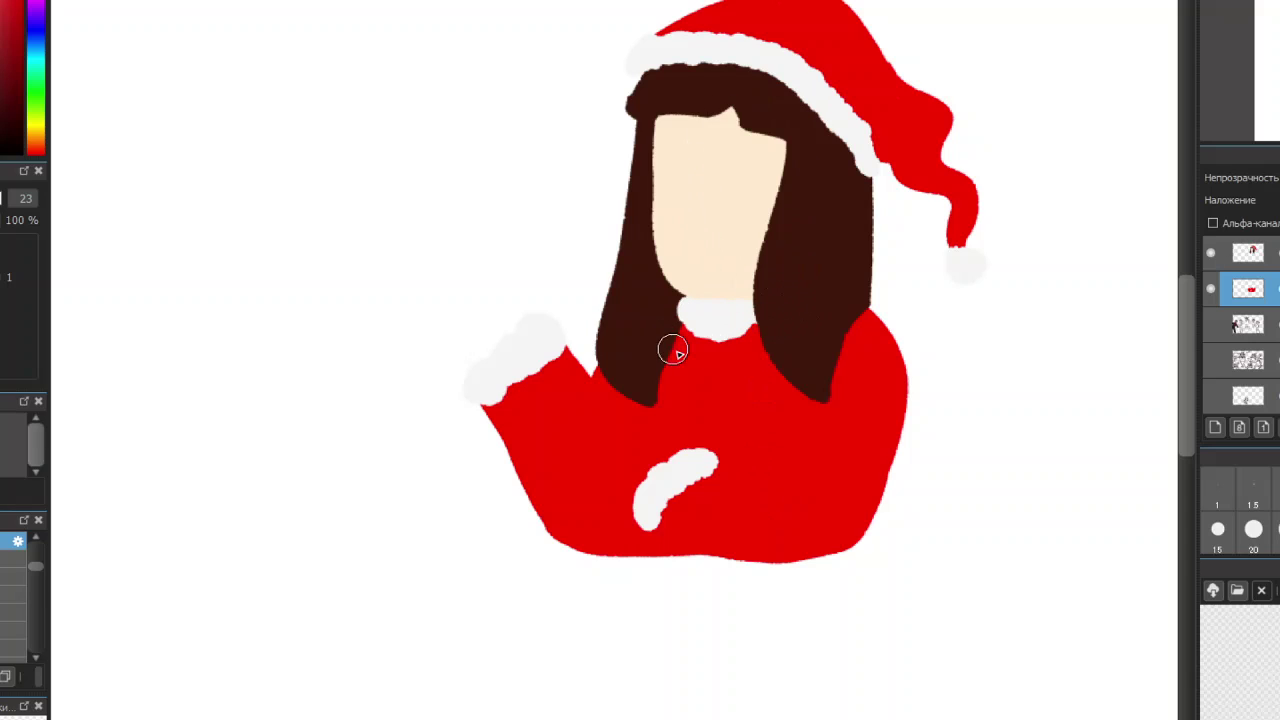
Sample the off-white again and retouch the collar's lower edge
alt+click(724, 330)
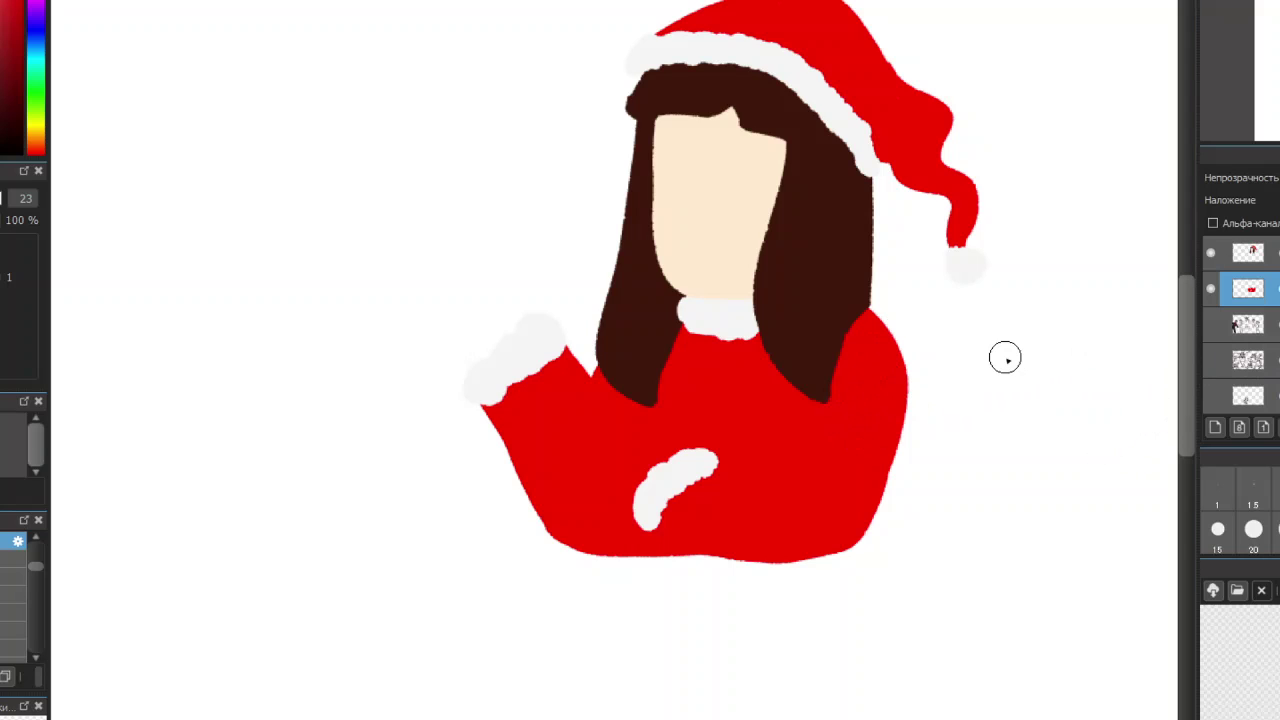
scroll(1005, 358, down, 5)
scroll(951, 360, up, 4)
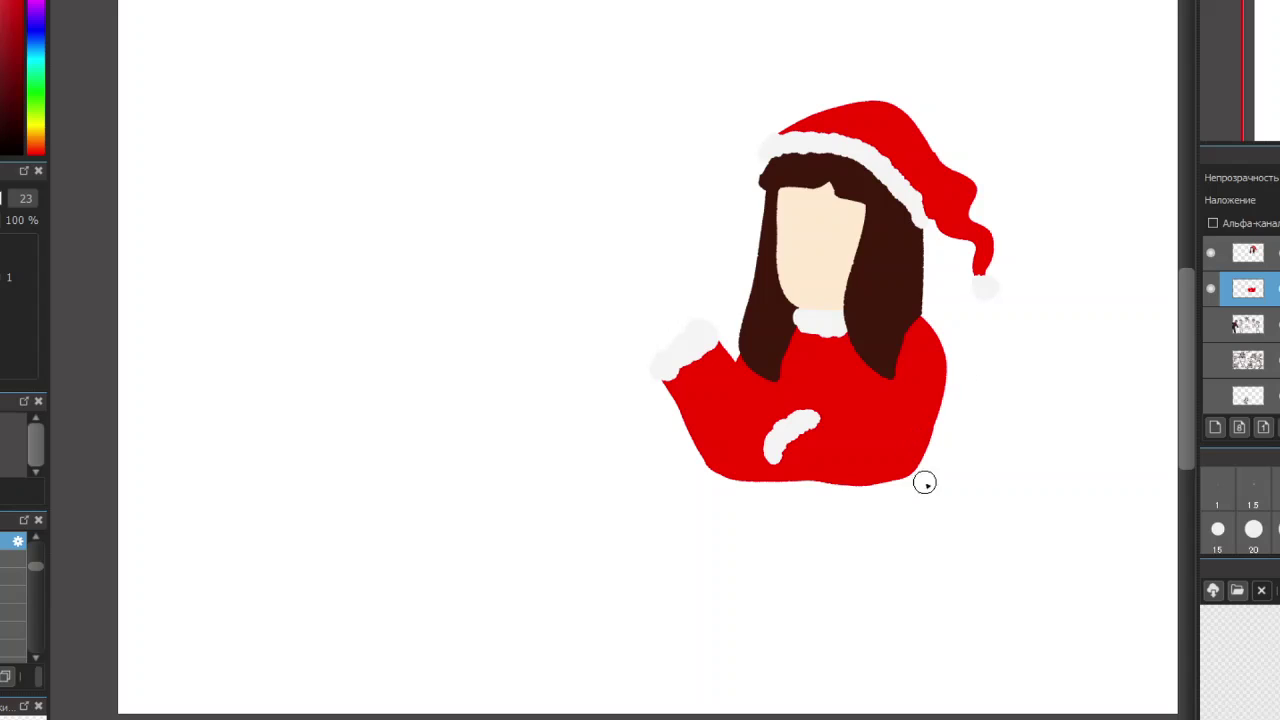
scroll(818, 519, down, 2)
scroll(806, 461, up, 4)
Sample the peach skin colour, add an empty layer beneath the sweater layer, and make the sweater layer active again
alt+click(779, 271)
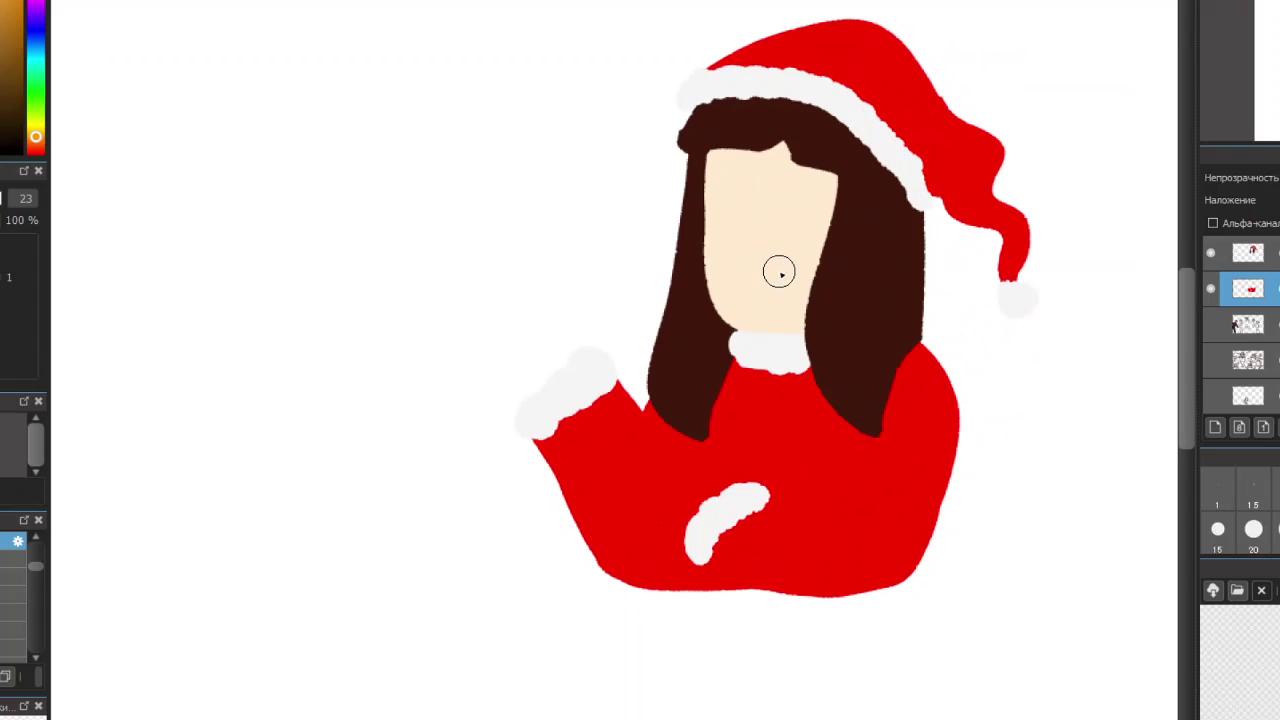
click(1234, 323)
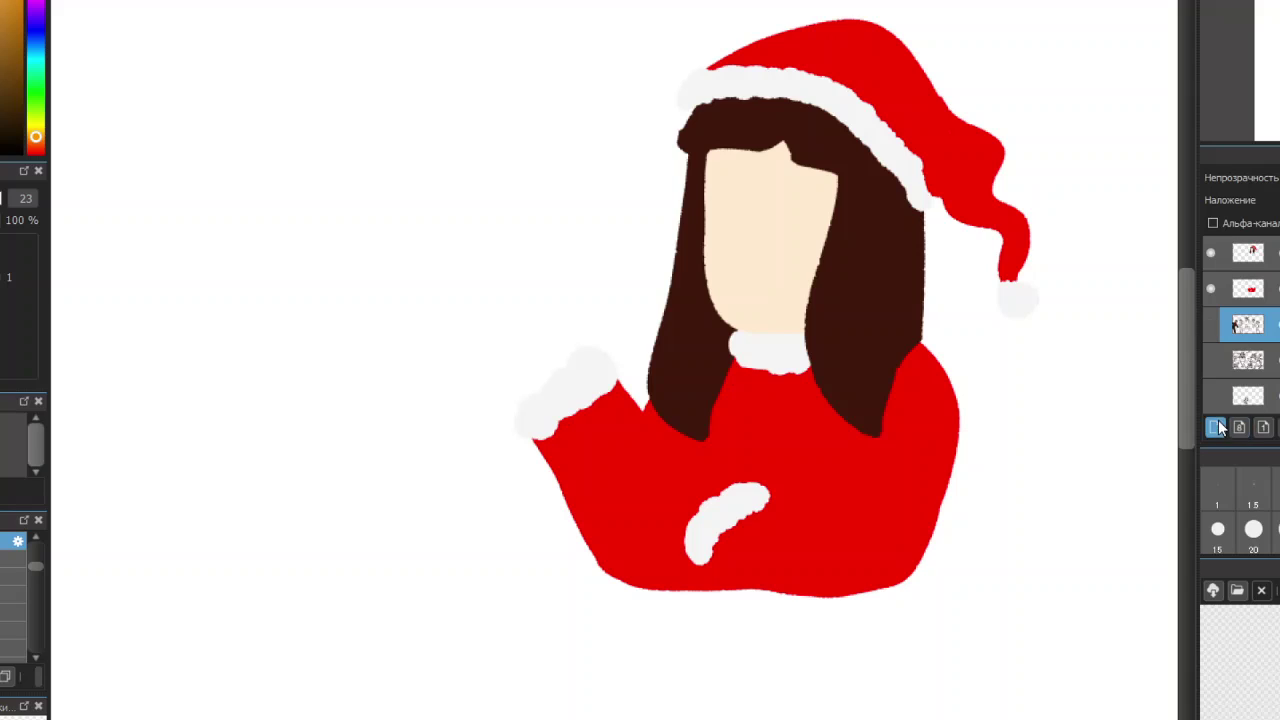
click(1216, 427)
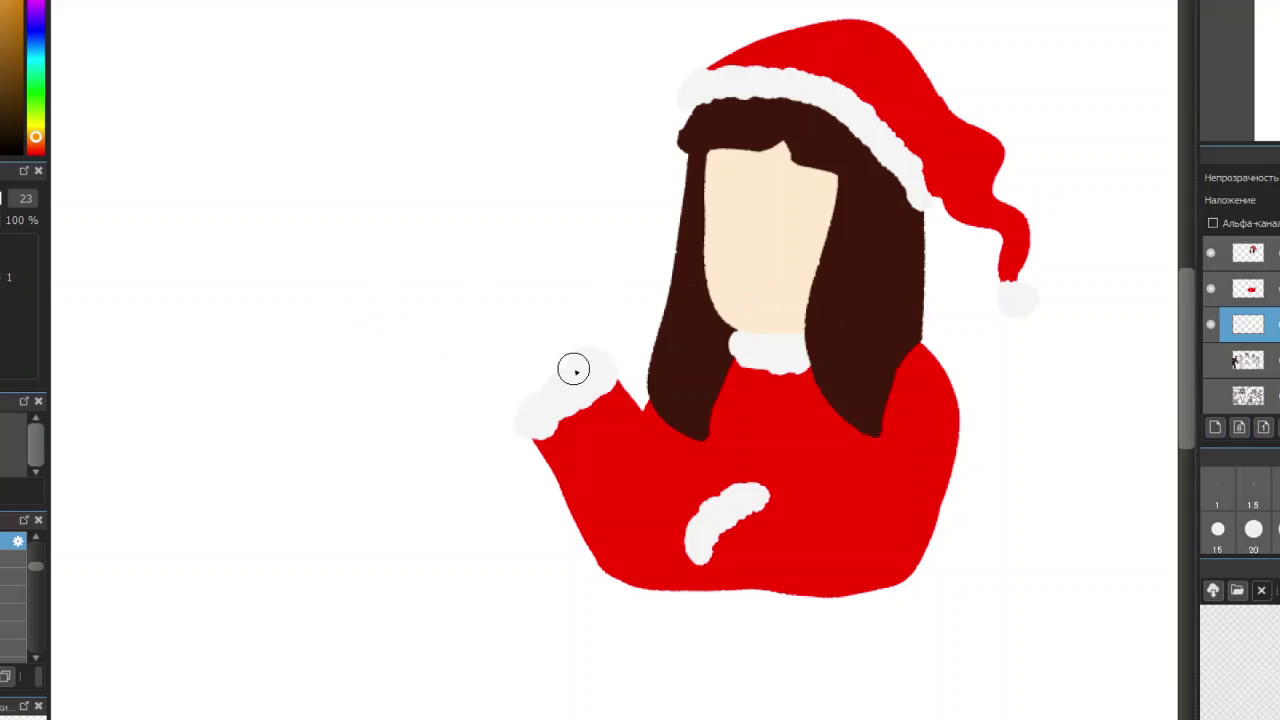
click(1248, 289)
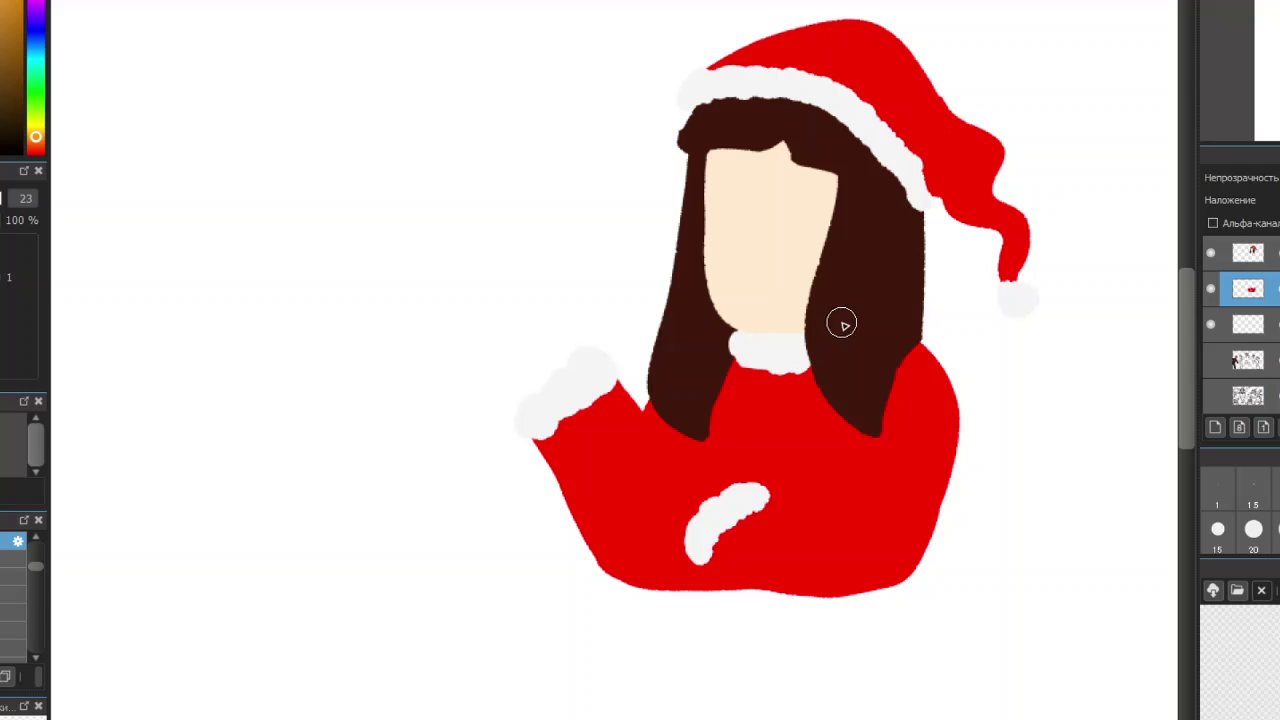
Paint solid black gloved hands extending from the front cuff and the raised sleeve's cuff
alt+click(794, 465)
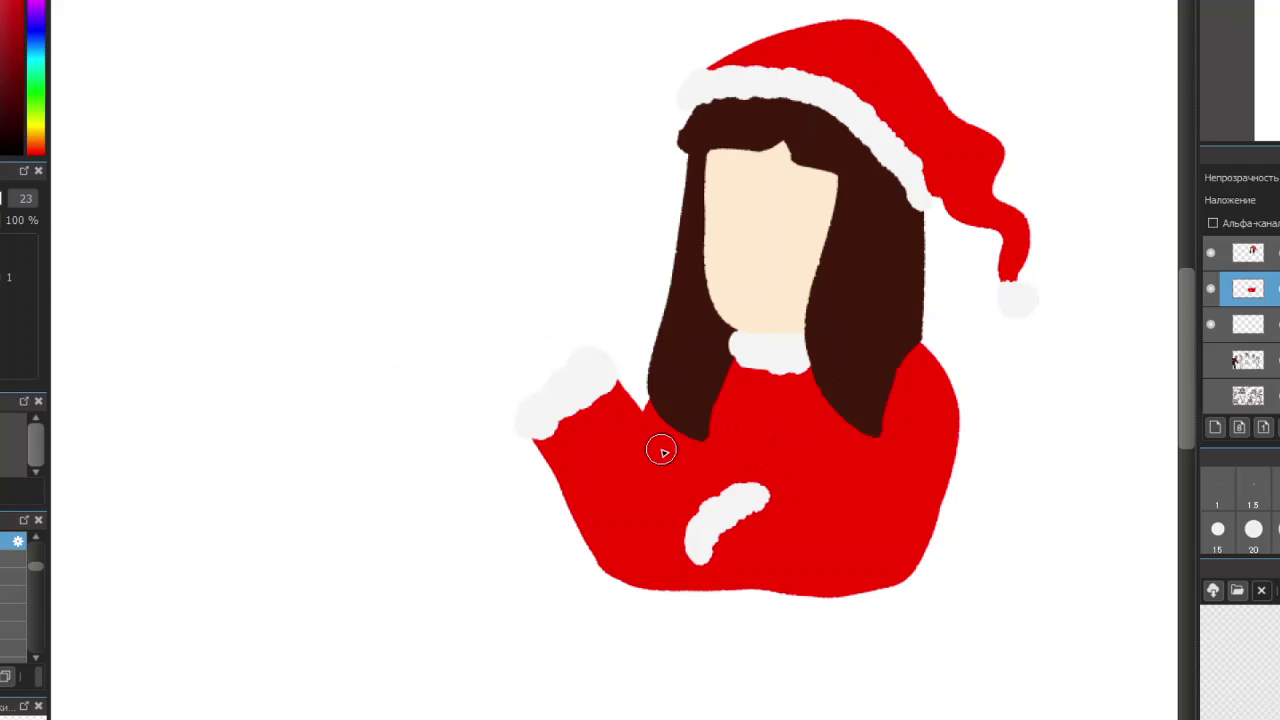
mouse_move(700, 502)
mouse_down()
mouse_move(735, 479)
mouse_move(674, 481)
mouse_move(718, 471)
mouse_move(700, 477)
mouse_move(715, 493)
mouse_move(683, 488)
mouse_move(693, 504)
mouse_move(679, 485)
mouse_move(712, 495)
mouse_move(694, 512)
mouse_move(734, 486)
mouse_up()
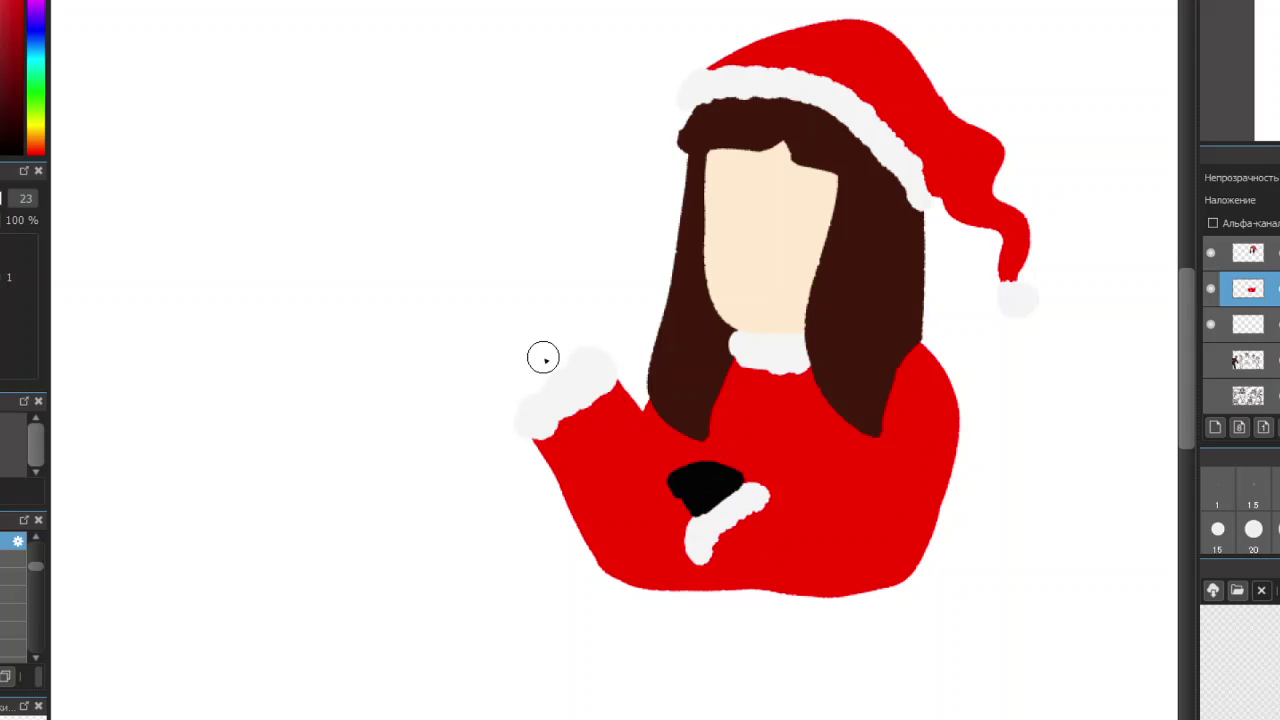
mouse_move(540, 373)
mouse_down()
mouse_move(531, 380)
mouse_move(517, 331)
mouse_move(510, 346)
mouse_move(546, 369)
mouse_move(526, 320)
mouse_move(566, 370)
mouse_move(534, 366)
mouse_move(551, 380)
mouse_move(521, 346)
mouse_up()
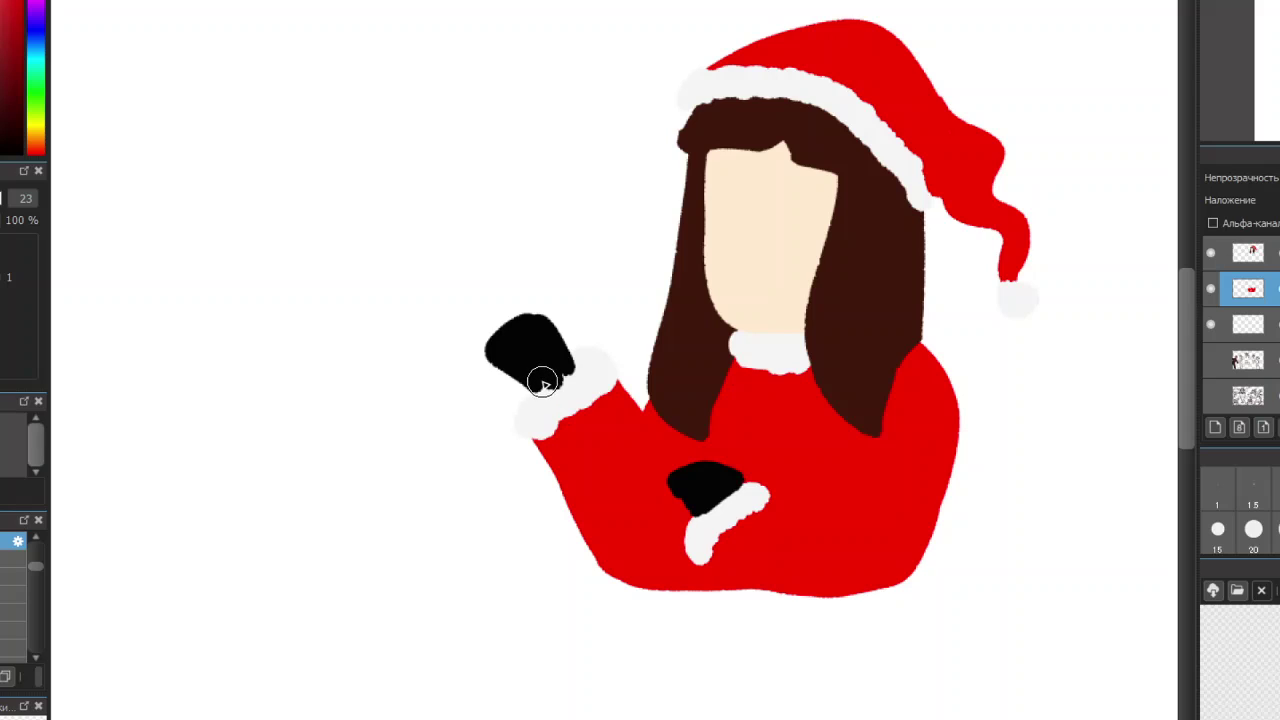
drag(558, 383, 529, 359)
drag(549, 382, 497, 335)
drag(460, 337, 498, 355)
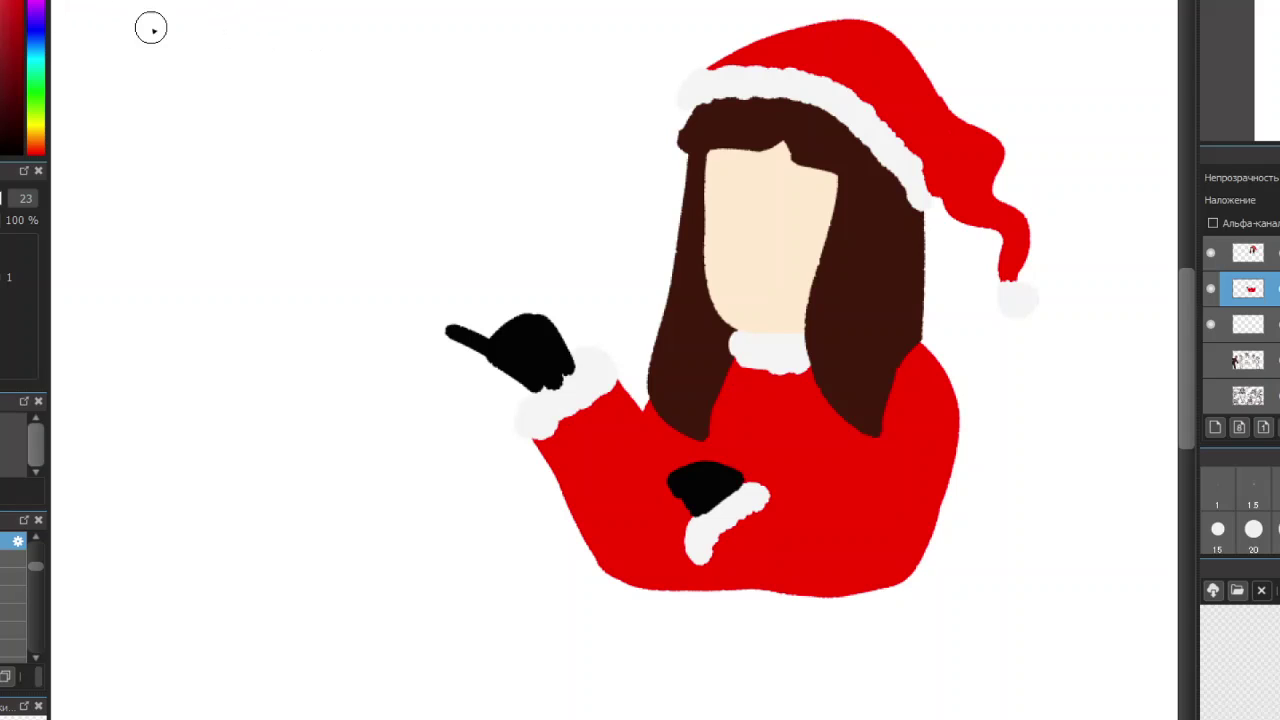
key(ctrl+z)
click(458, 331)
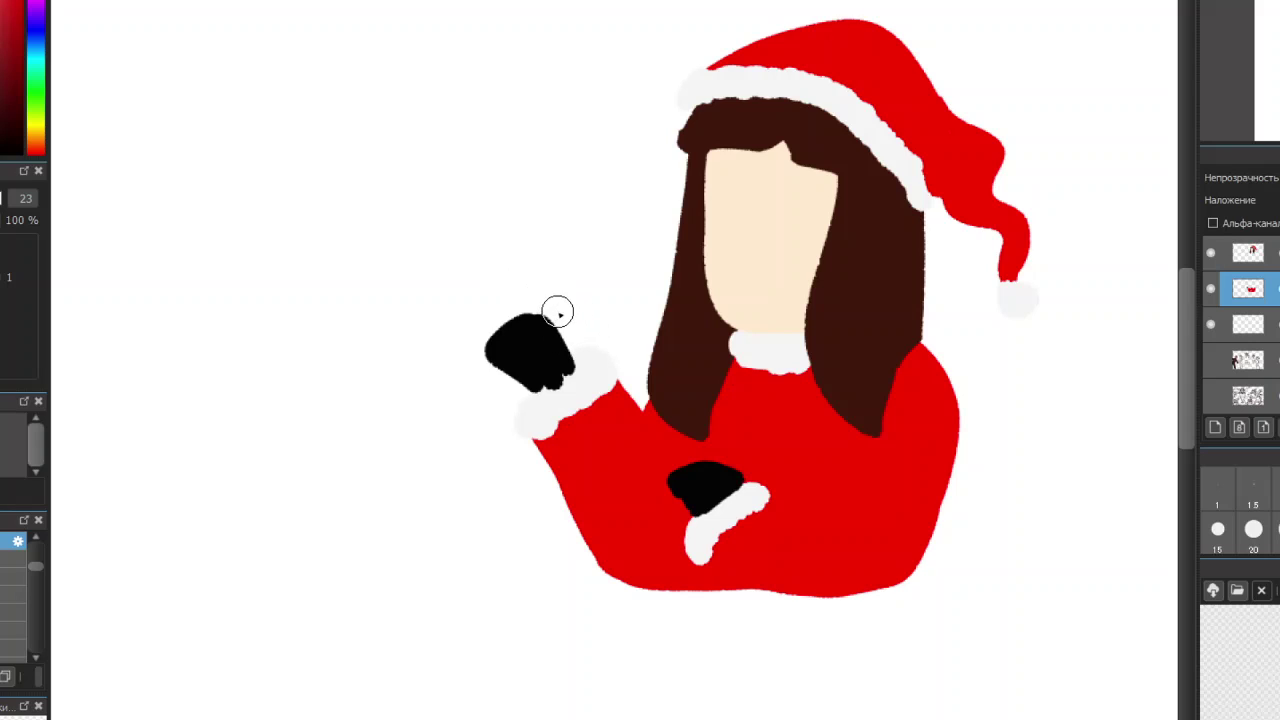
Paint the raised glove's thumb in black and undo the trial strokes of the extended fingers
mouse_move(557, 316)
mouse_down()
mouse_move(573, 358)
mouse_move(530, 280)
mouse_move(535, 264)
mouse_move(549, 305)
mouse_move(533, 284)
mouse_move(549, 298)
mouse_move(530, 325)
mouse_move(495, 290)
mouse_move(517, 303)
mouse_move(494, 275)
mouse_move(562, 353)
mouse_move(499, 289)
mouse_move(528, 336)
mouse_move(464, 277)
mouse_up()
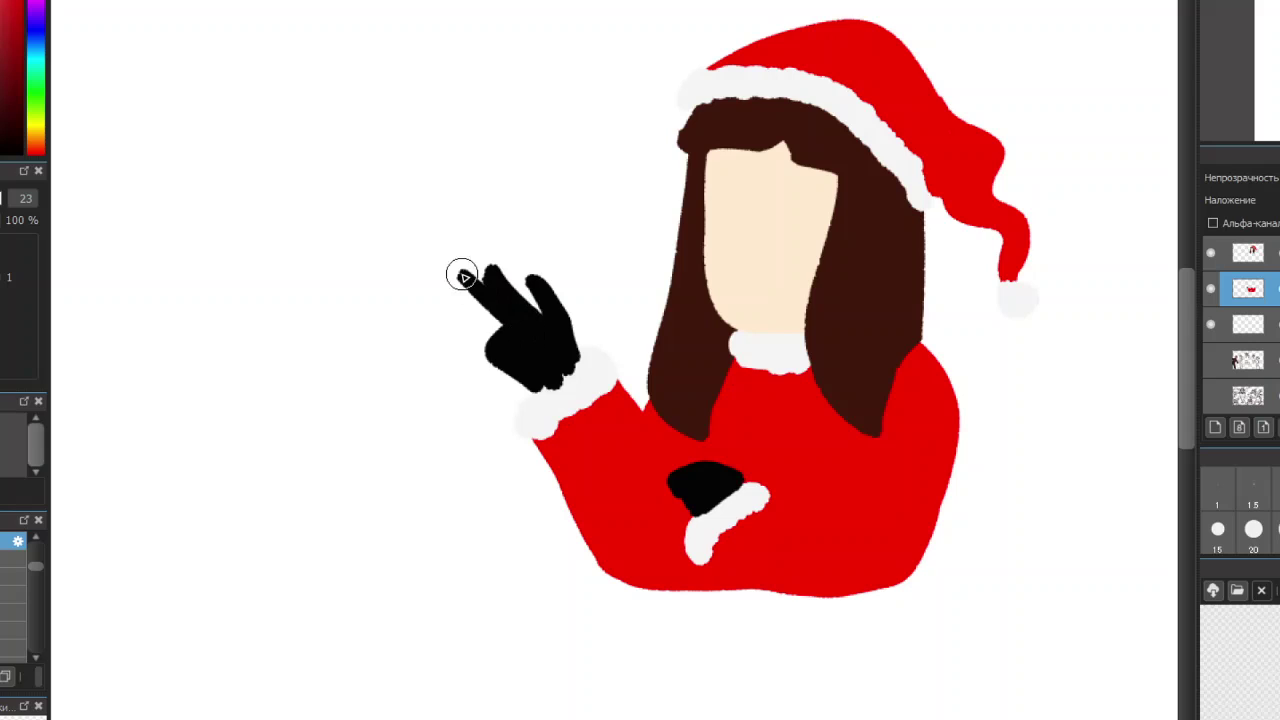
key(ctrl+z)
key(ctrl+z)
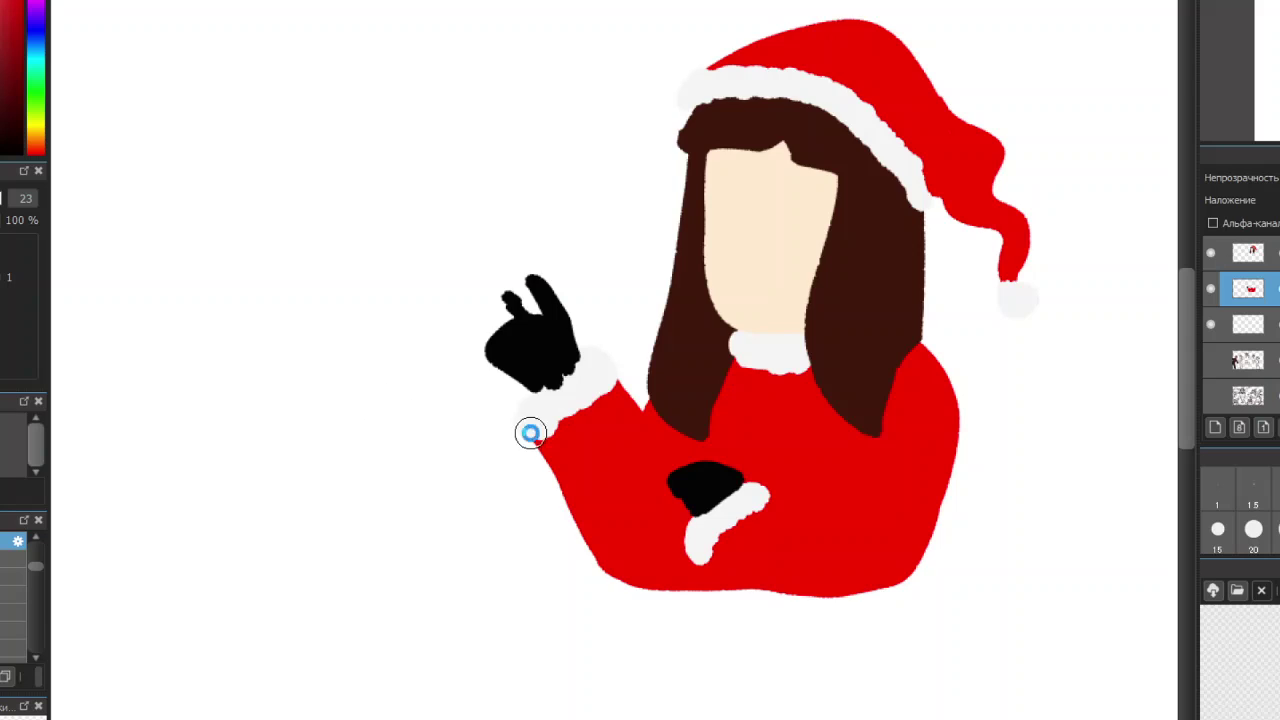
With the canvas mirrored, paint the raised glove's fingers solid black, close together with the little finger slightly apart
scroll(530, 433, up, 5)
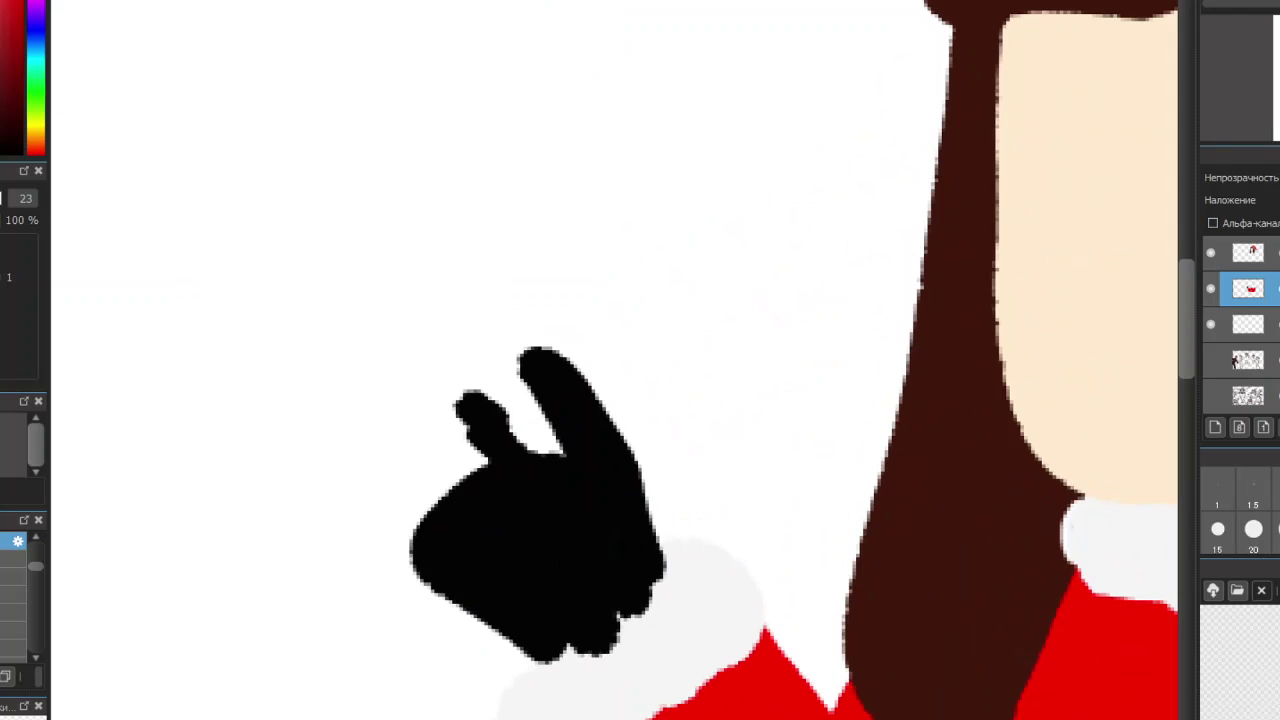
key(h)
mouse_move(771, 400)
mouse_down()
mouse_move(754, 437)
mouse_move(830, 541)
mouse_move(903, 480)
mouse_up()
mouse_move(857, 535)
mouse_down()
mouse_move(896, 480)
mouse_move(827, 541)
mouse_move(816, 508)
mouse_move(859, 444)
mouse_move(806, 514)
mouse_move(911, 391)
mouse_move(842, 465)
mouse_move(861, 393)
mouse_move(814, 423)
mouse_up()
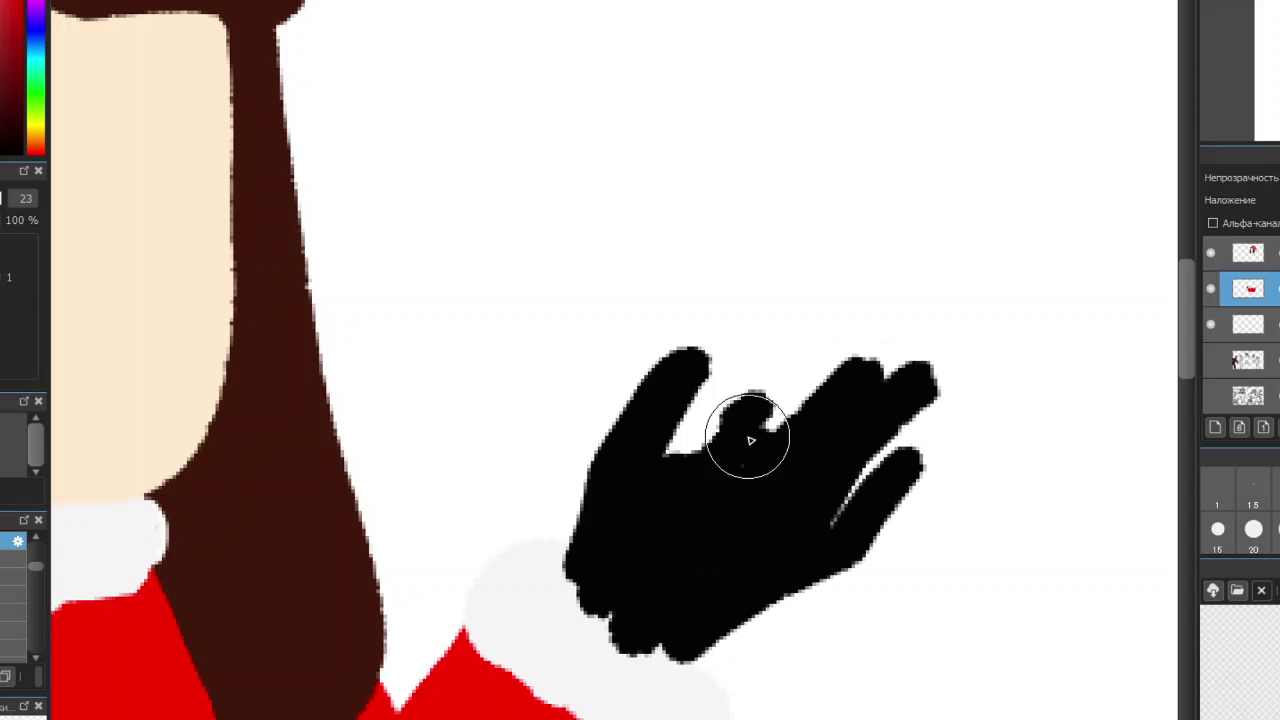
drag(747, 455, 791, 400)
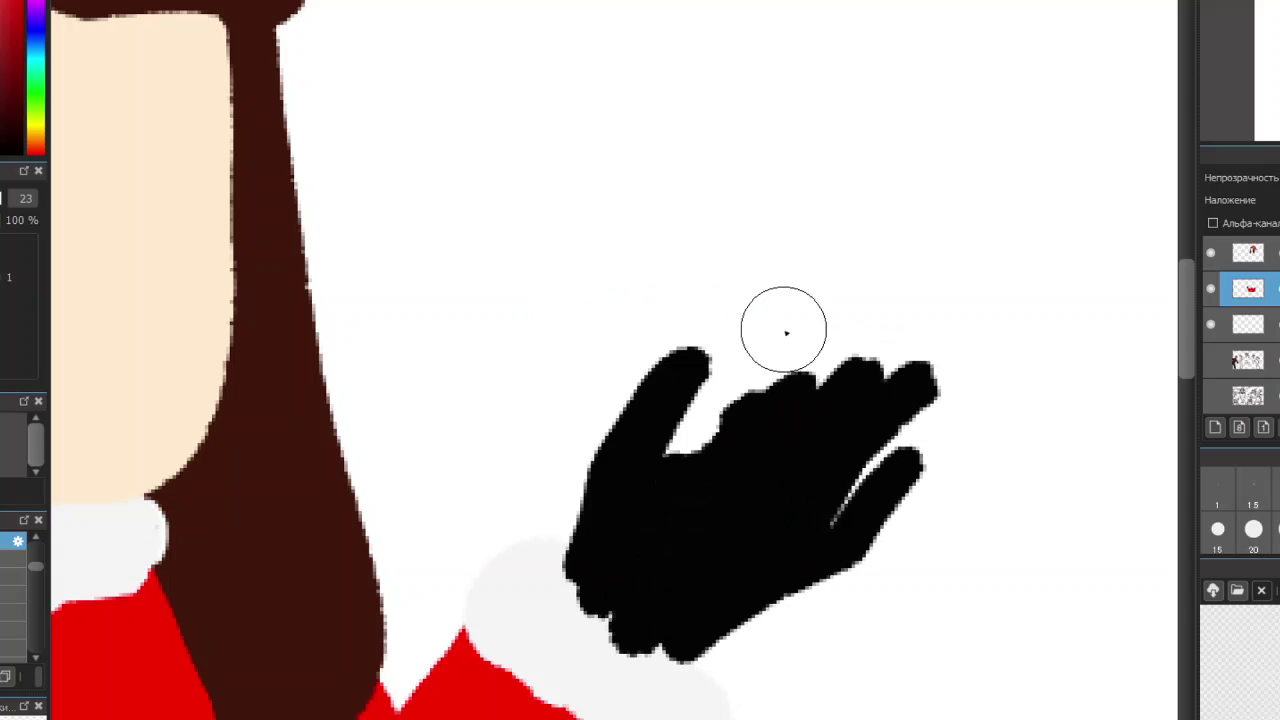
drag(871, 374, 791, 466)
mouse_move(811, 407)
mouse_down()
mouse_move(820, 366)
mouse_move(762, 486)
mouse_move(758, 463)
mouse_move(738, 456)
mouse_move(782, 374)
mouse_move(749, 380)
mouse_up()
Erase the raised glove's uneven index-finger edge at size 10 and touch up the black fill at size 23
key(bracketleft)
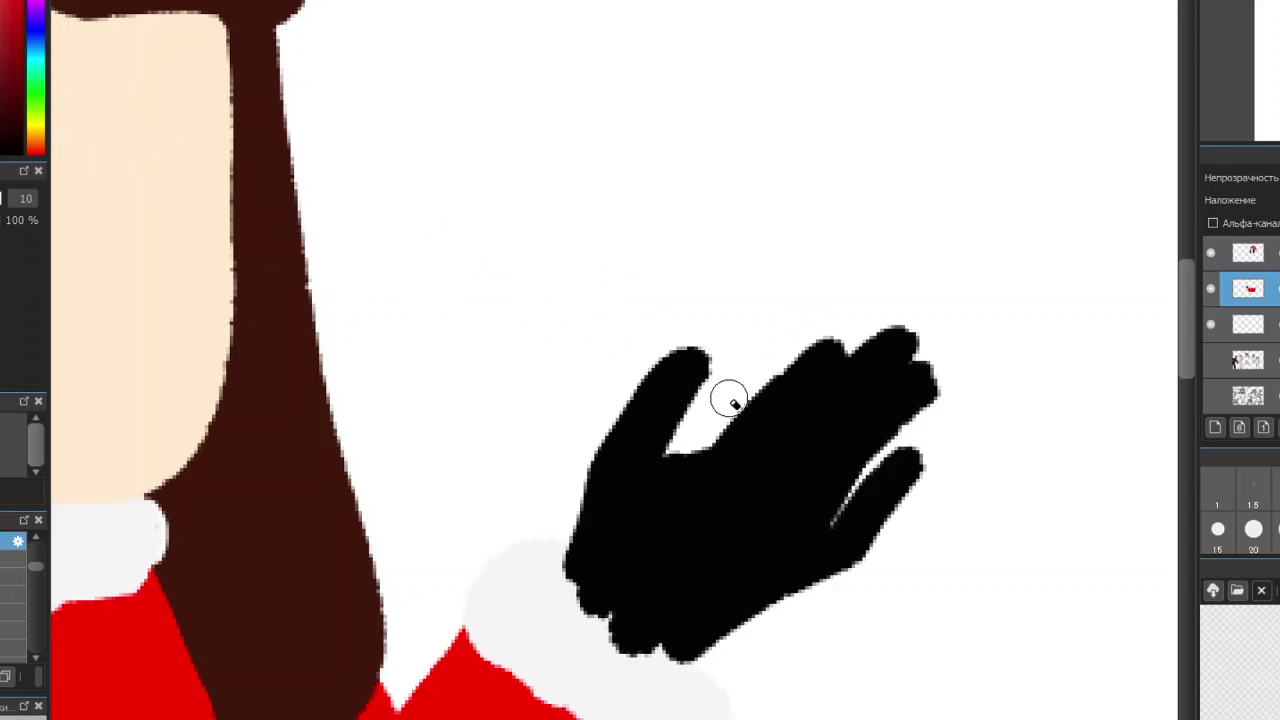
click(815, 337)
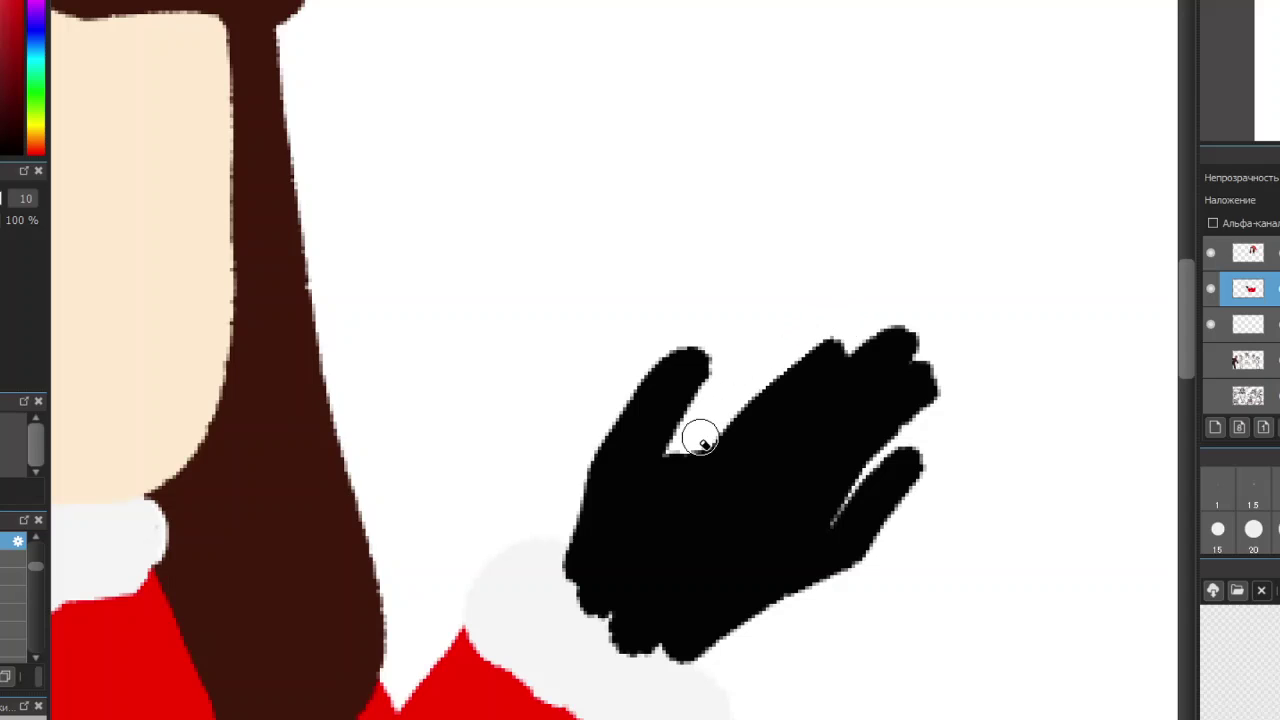
key(bracketright)
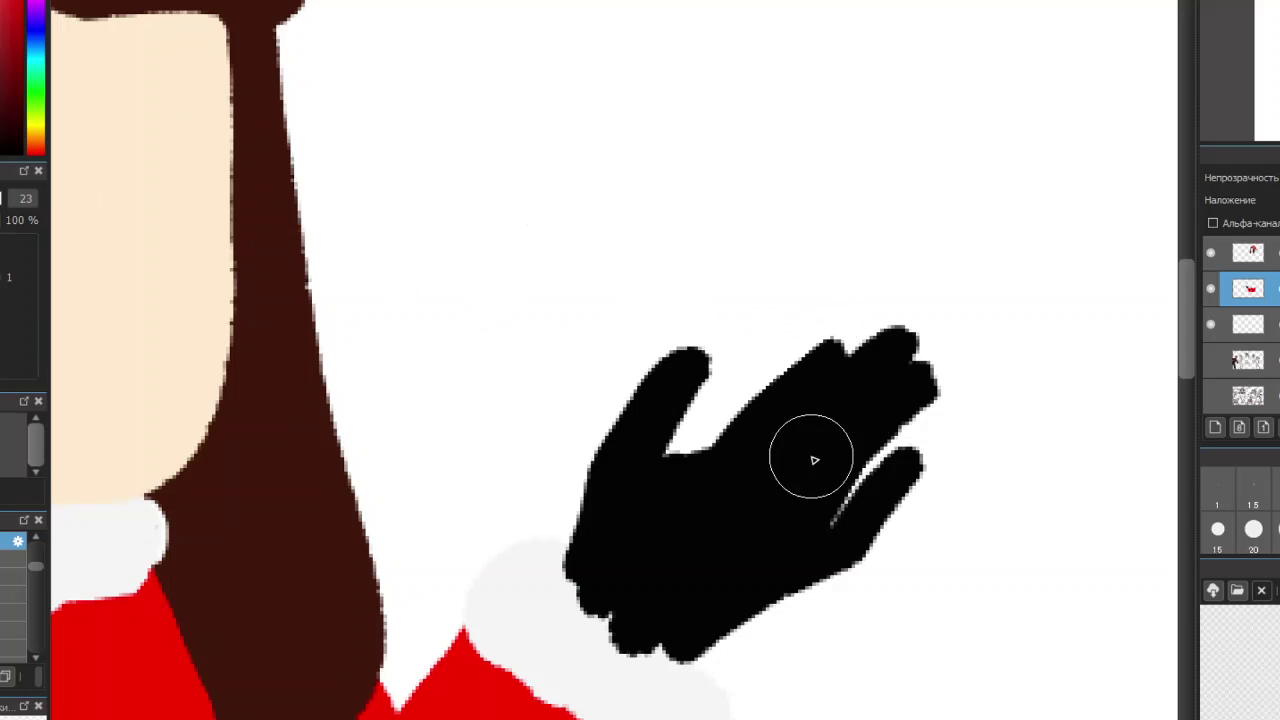
drag(729, 457, 766, 423)
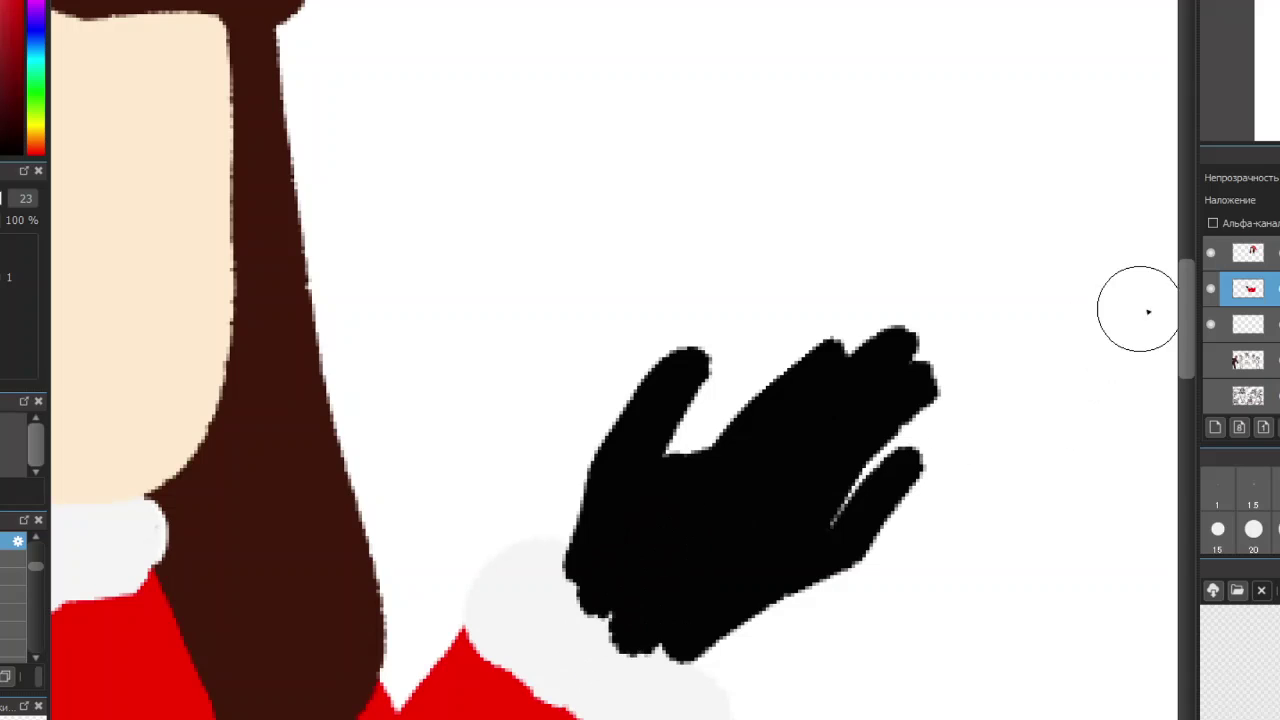
Sample the off-white from the raised cuff and repaint the cuff wider over the glove's ragged wrist
drag(1184, 312, 1180, 346)
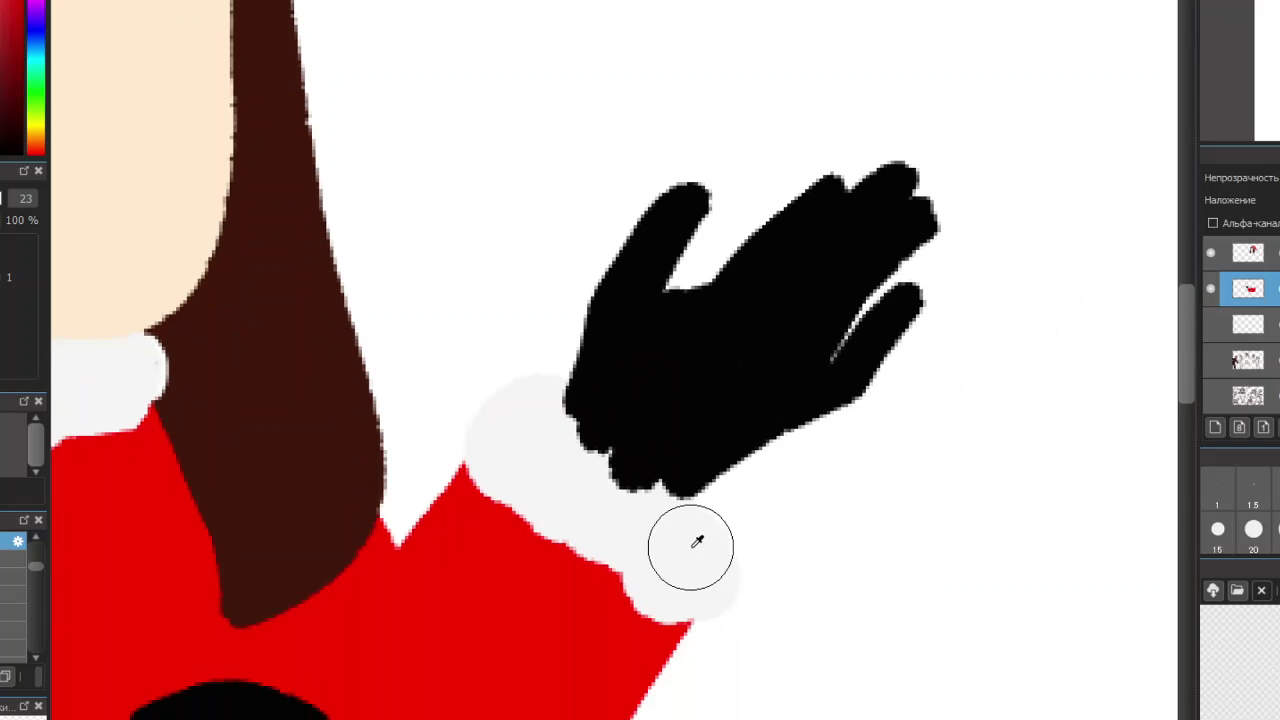
alt+click(568, 456)
mouse_move(614, 502)
mouse_down()
mouse_move(683, 516)
mouse_move(688, 570)
mouse_move(691, 551)
mouse_move(717, 543)
mouse_move(676, 592)
mouse_move(507, 481)
mouse_move(479, 448)
mouse_move(478, 410)
mouse_move(528, 423)
mouse_up()
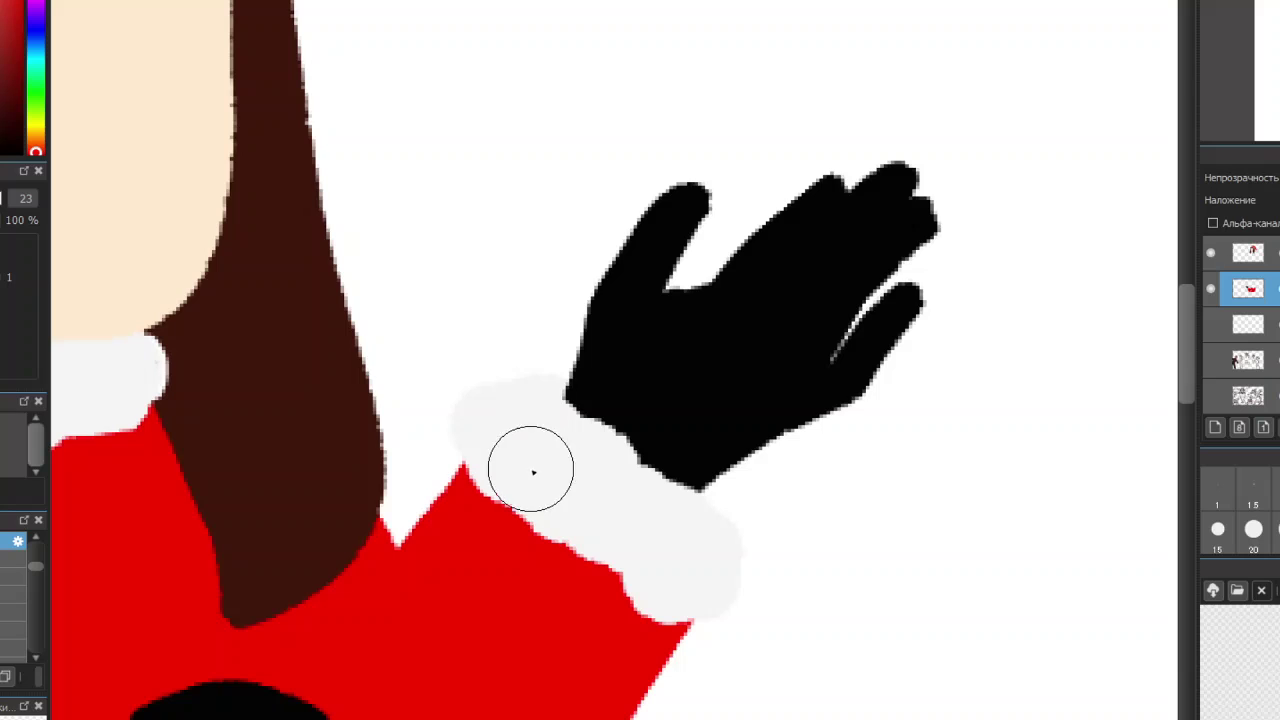
scroll(528, 363, down, 5)
scroll(516, 367, up, 2)
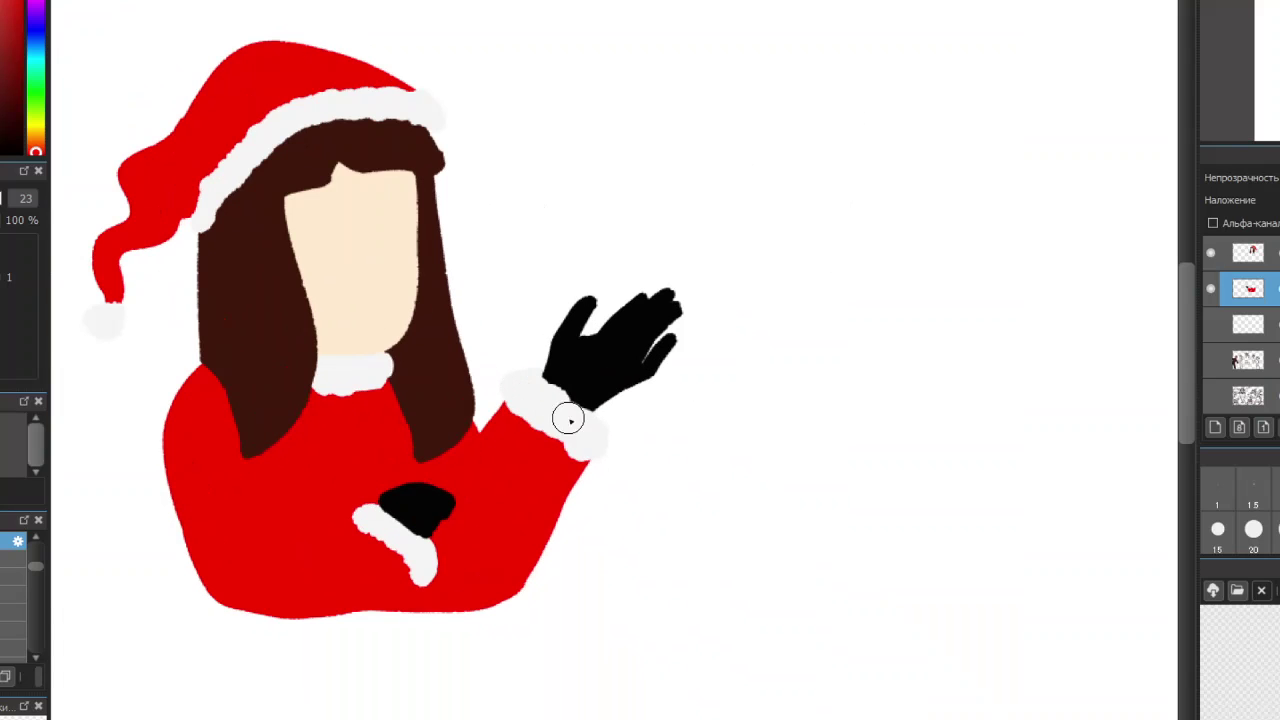
drag(516, 367, 676, 367)
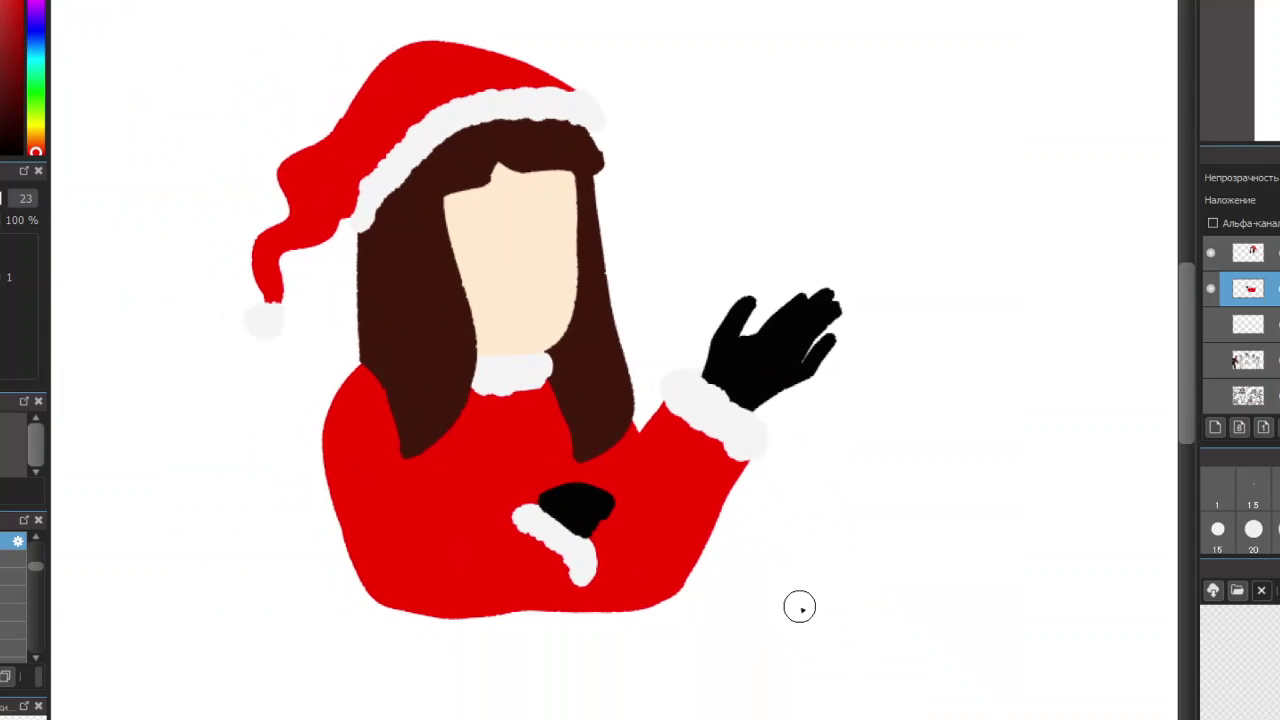
key(h)
key(h)
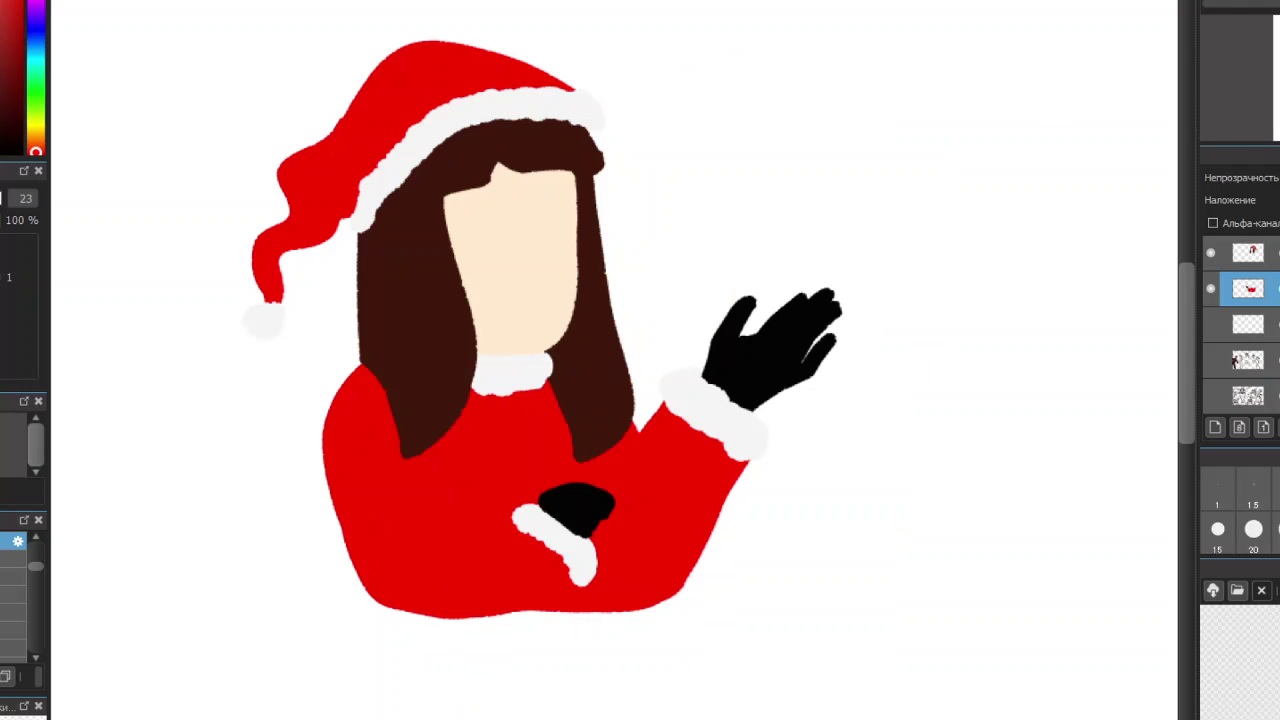
Straighten the front glove's outer edge against the red sweater and repaint its cuff wider in off-white
key(h)
scroll(680, 435, down, 1)
scroll(640, 470, up, 2)
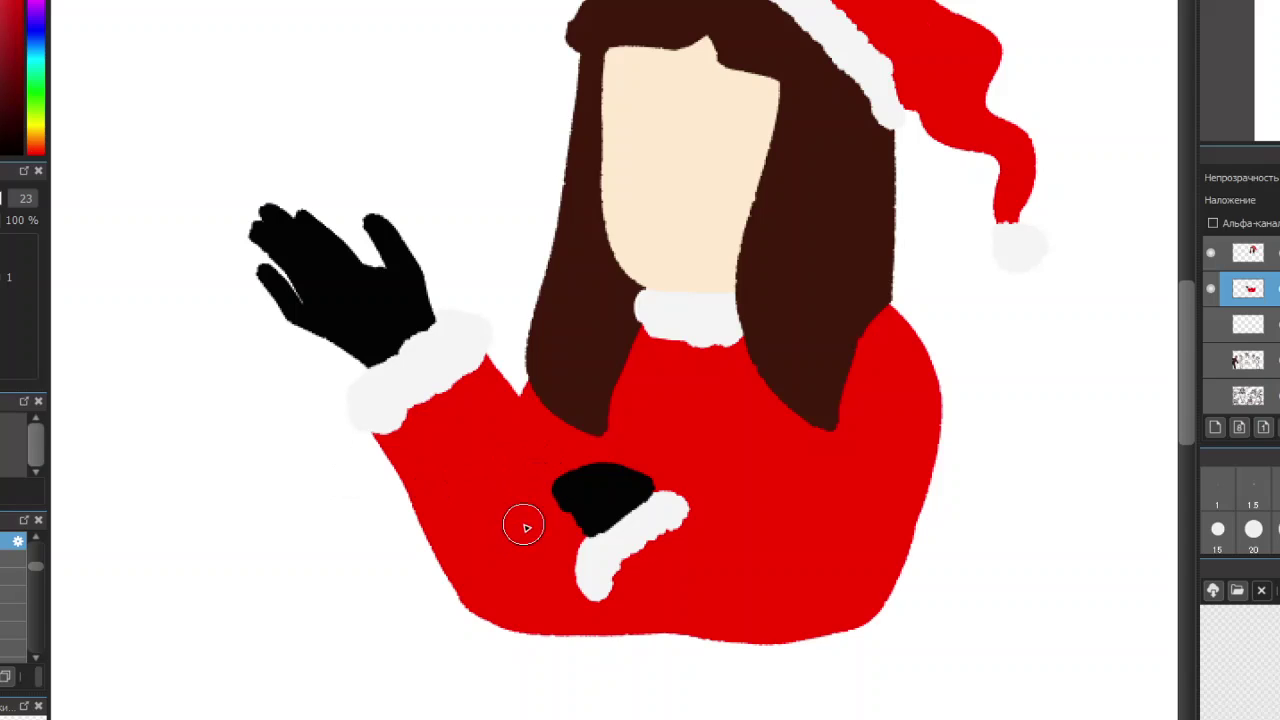
mouse_move(540, 512)
mouse_down()
mouse_move(534, 477)
mouse_move(552, 510)
mouse_move(528, 476)
mouse_move(560, 524)
mouse_move(529, 473)
mouse_move(564, 529)
mouse_move(561, 519)
mouse_move(611, 538)
mouse_move(618, 565)
mouse_move(592, 557)
mouse_move(617, 548)
mouse_move(598, 550)
mouse_move(596, 534)
mouse_move(620, 537)
mouse_move(663, 503)
mouse_move(664, 526)
mouse_move(594, 572)
mouse_move(595, 590)
mouse_move(591, 552)
mouse_up()
alt+click(591, 563)
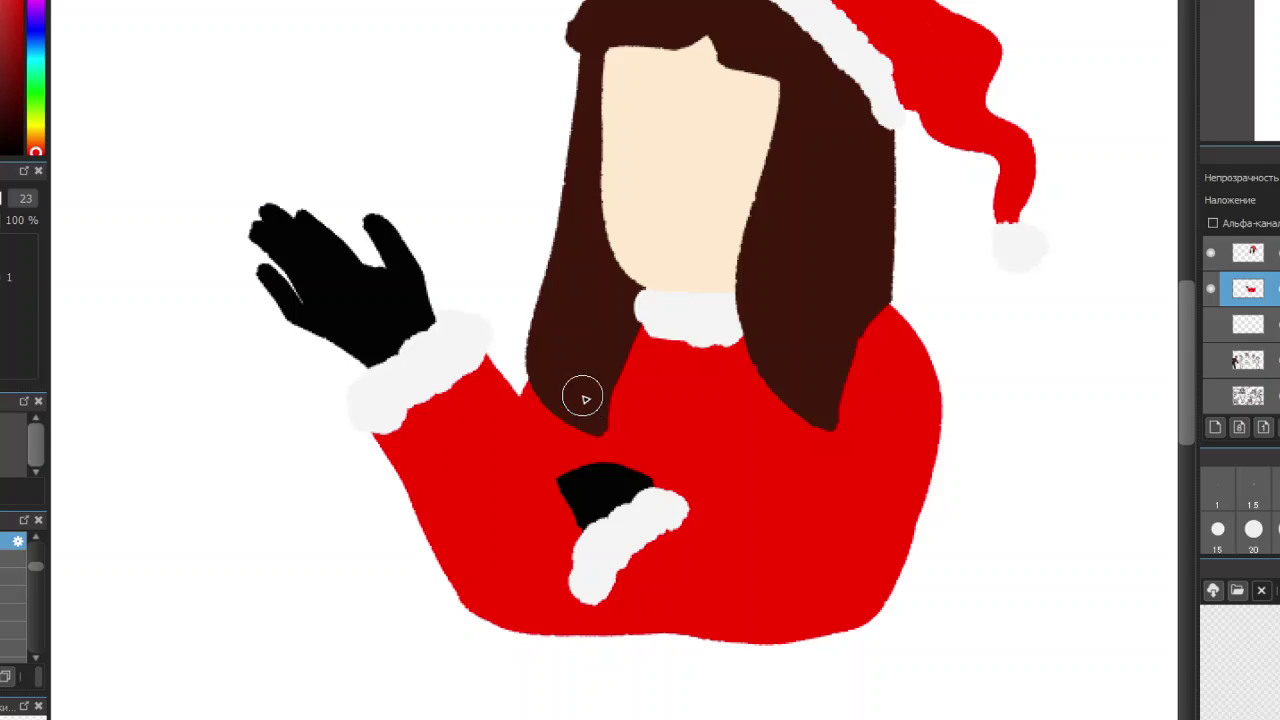
scroll(674, 269, down, 1)
scroll(643, 243, up, 1)
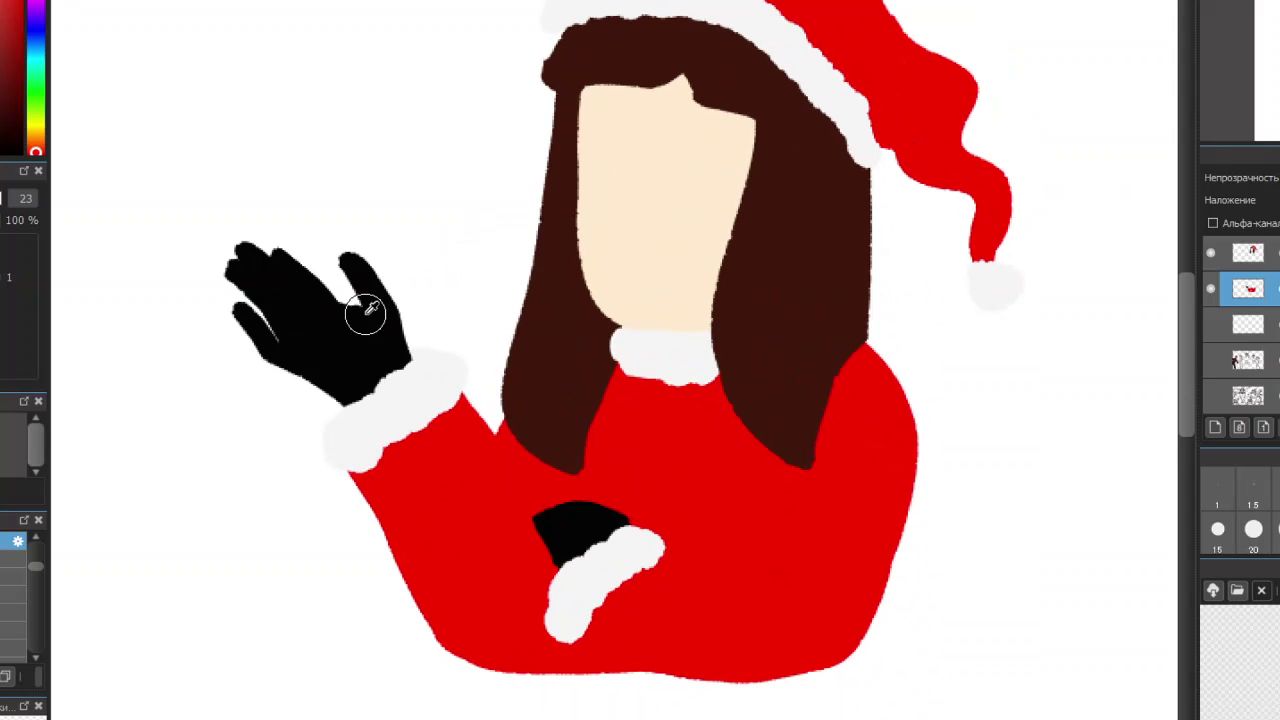
Add a new layer above the head layer and paint a thin two-part smile and a small nose in black
click(1240, 252)
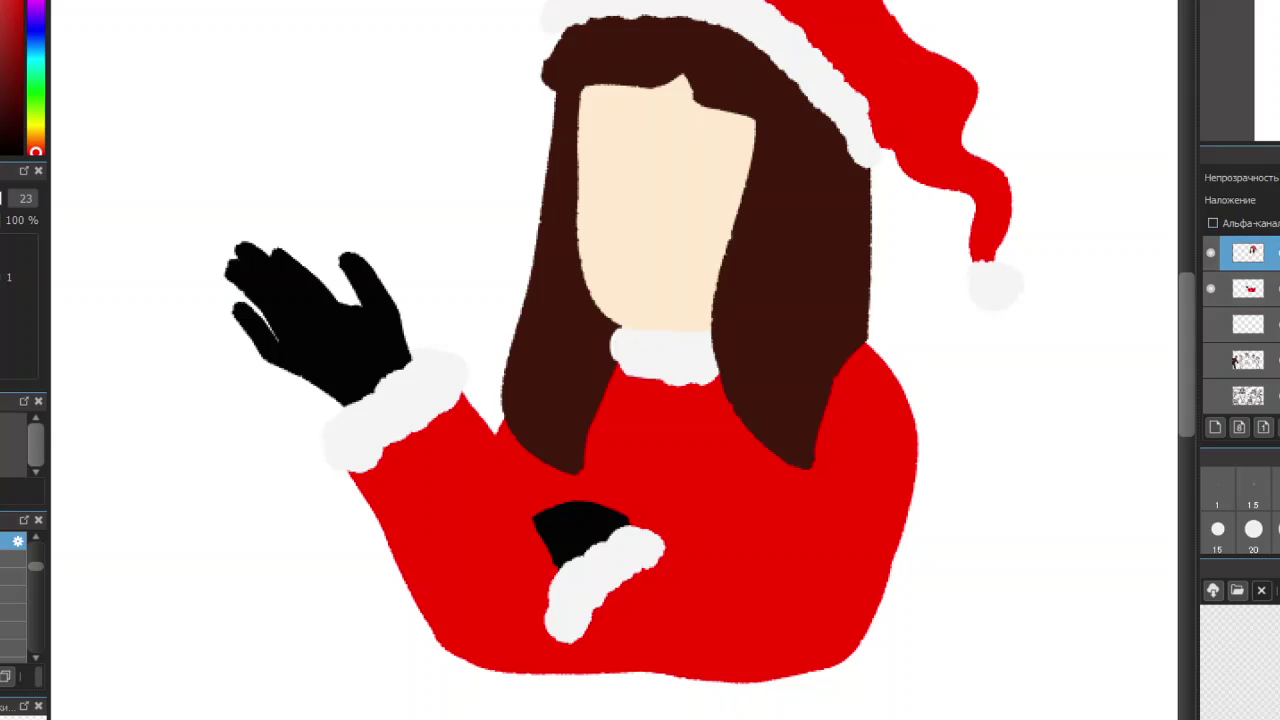
click(1215, 428)
scroll(740, 110, up, 1)
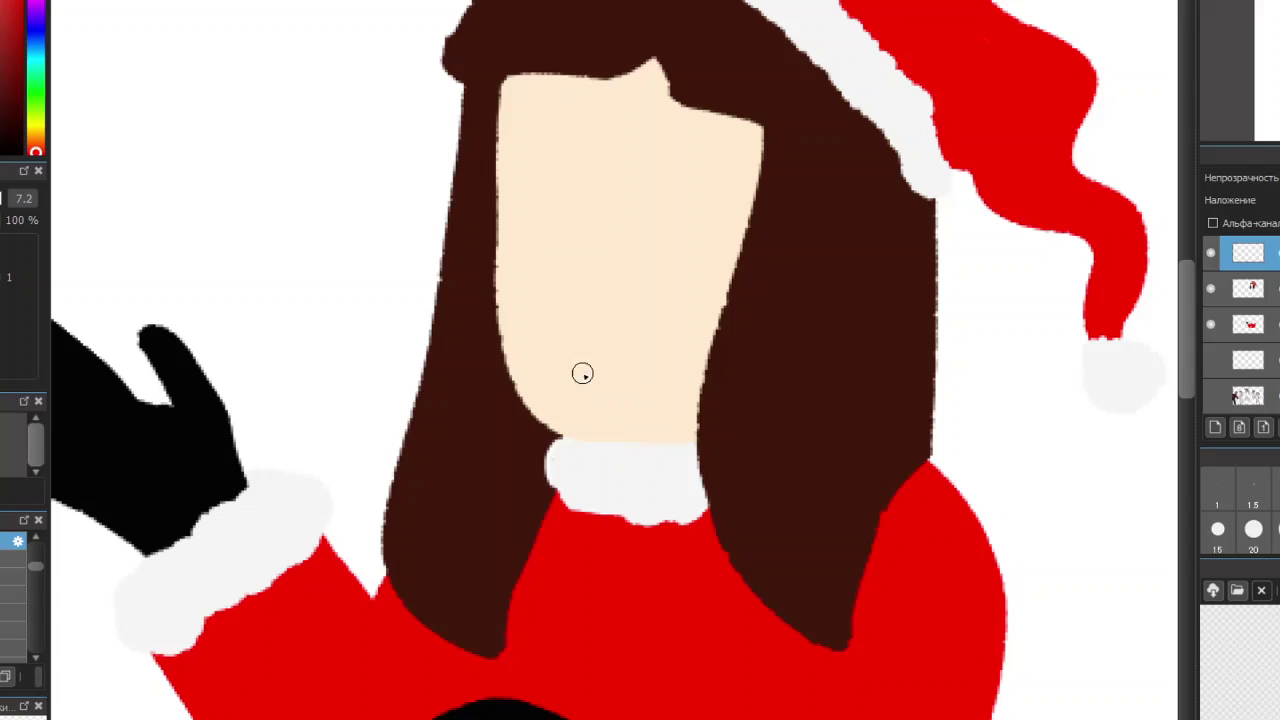
drag(540, 325, 655, 321)
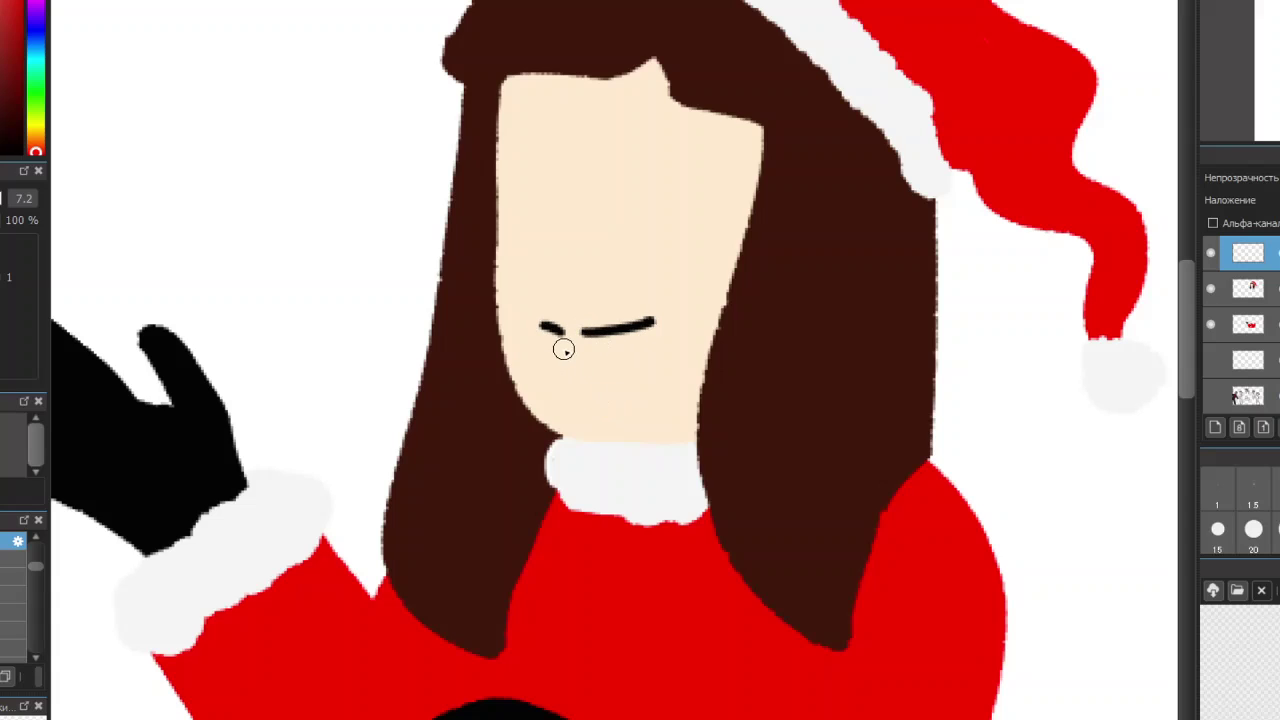
mouse_move(541, 325)
mouse_down()
mouse_move(587, 352)
mouse_move(630, 334)
mouse_up()
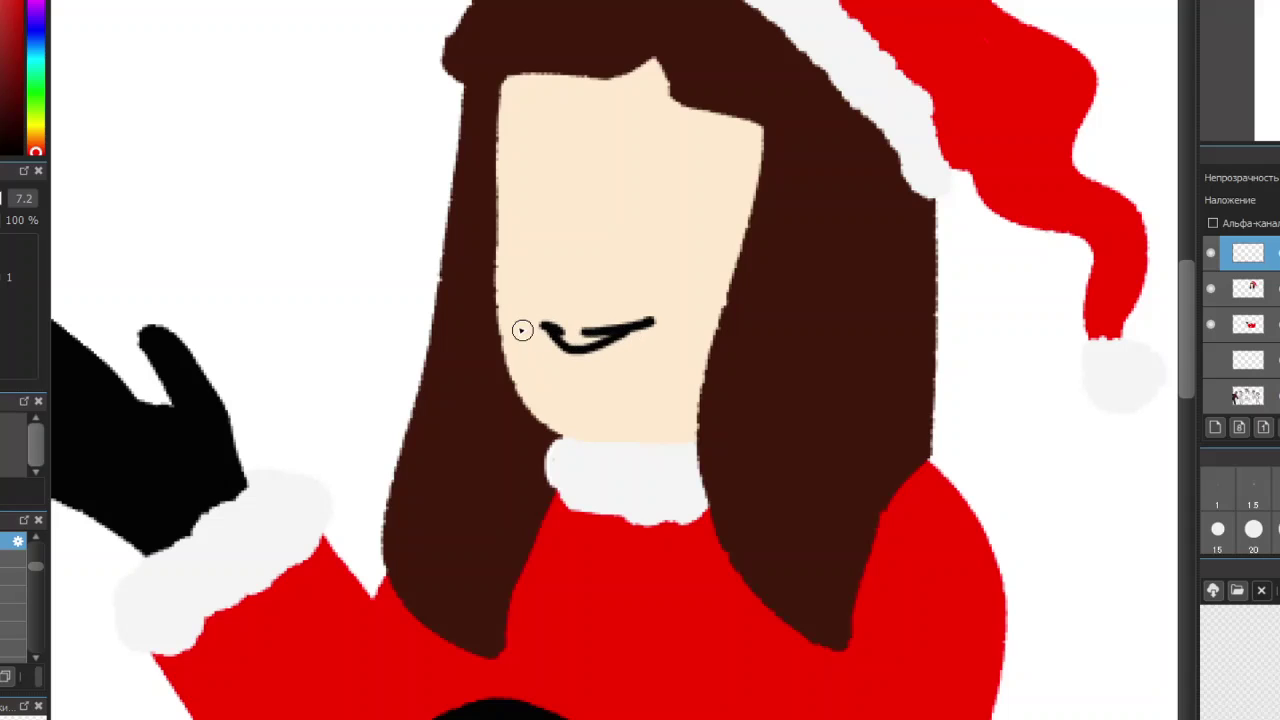
key(ctrl+z)
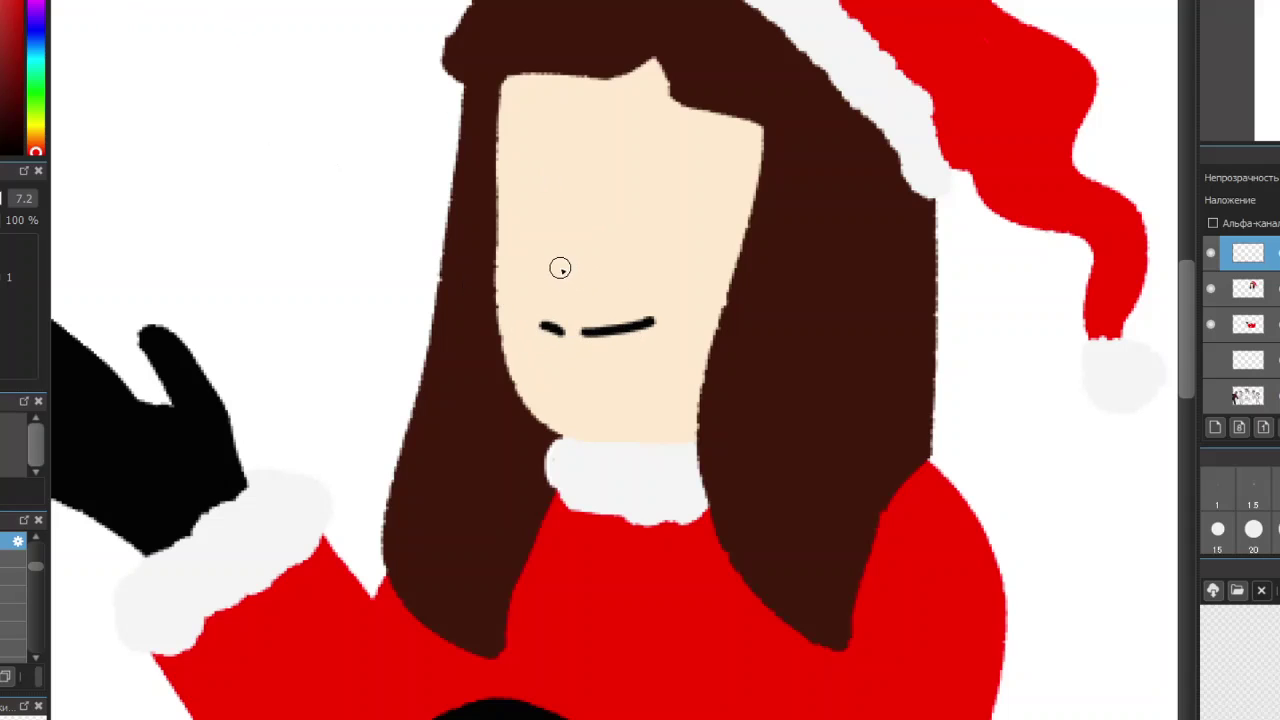
drag(568, 279, 563, 271)
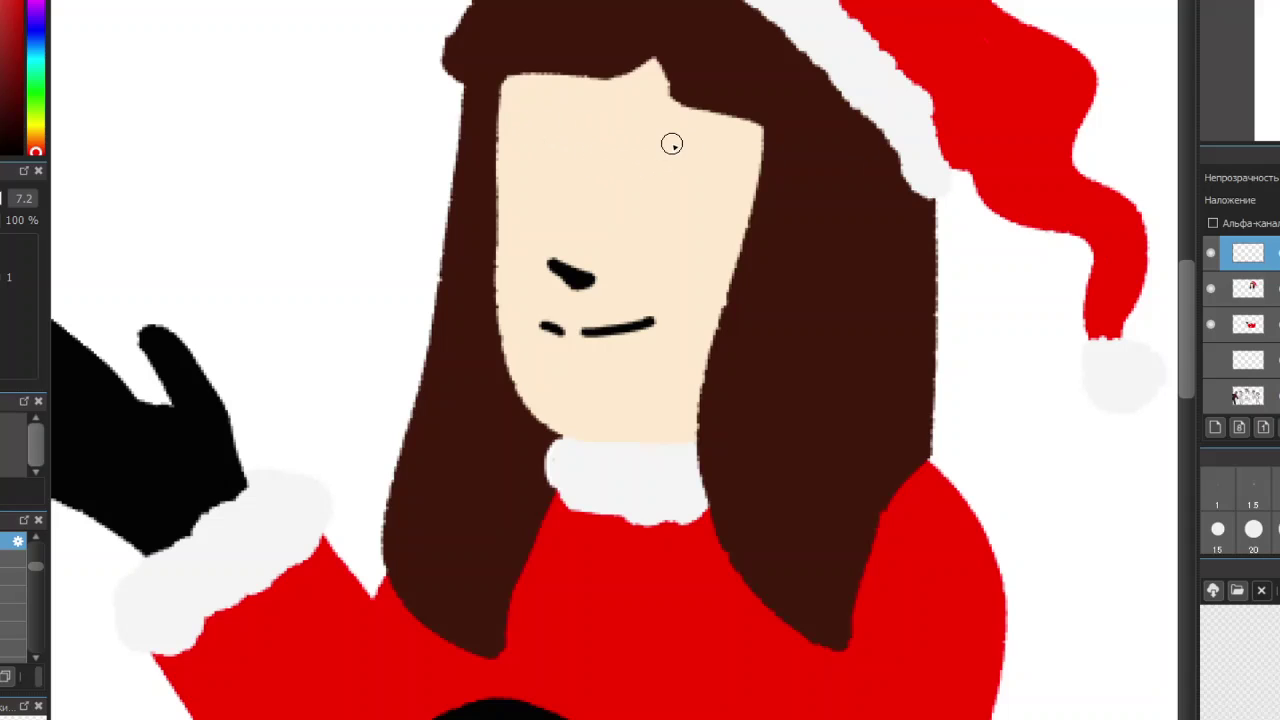
Sample the dark brown hair colour and paint two curved eyebrows beneath the fringe
alt+click(731, 91)
mouse_move(636, 130)
mouse_down()
mouse_move(699, 129)
mouse_move(631, 127)
mouse_move(662, 117)
mouse_move(722, 134)
mouse_move(641, 130)
mouse_move(723, 135)
mouse_move(643, 124)
mouse_move(734, 129)
mouse_up()
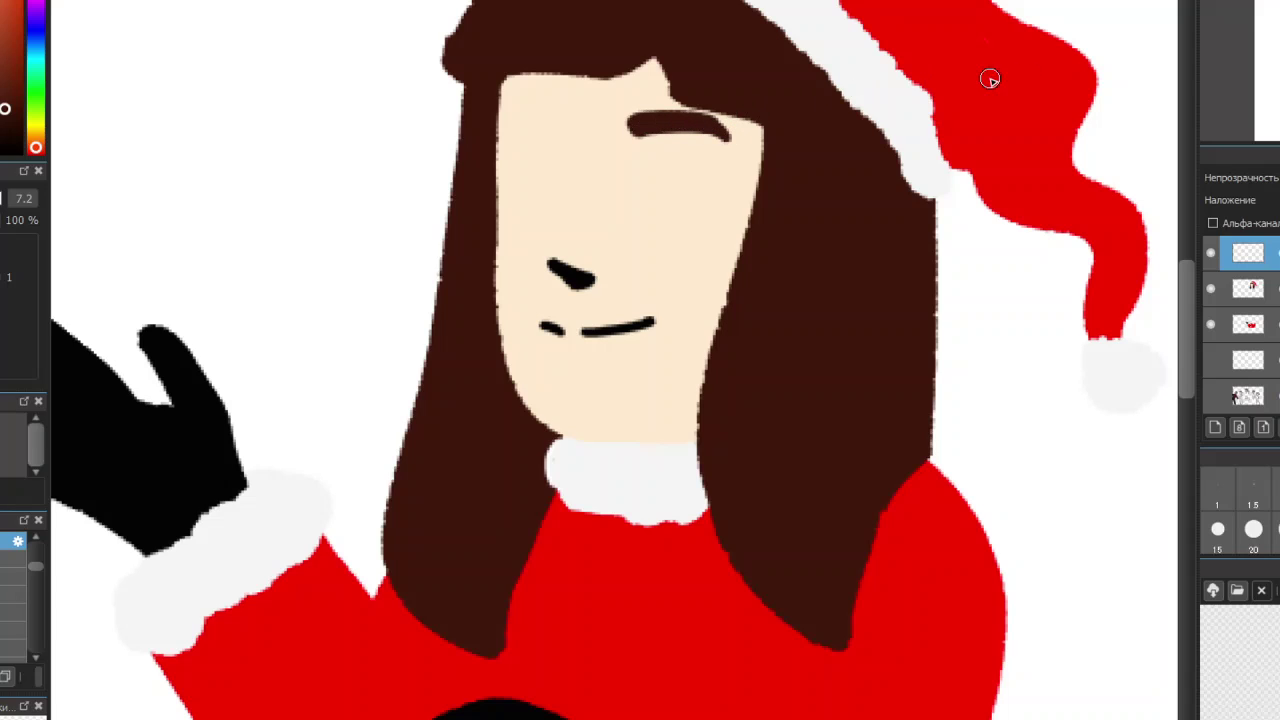
key(h)
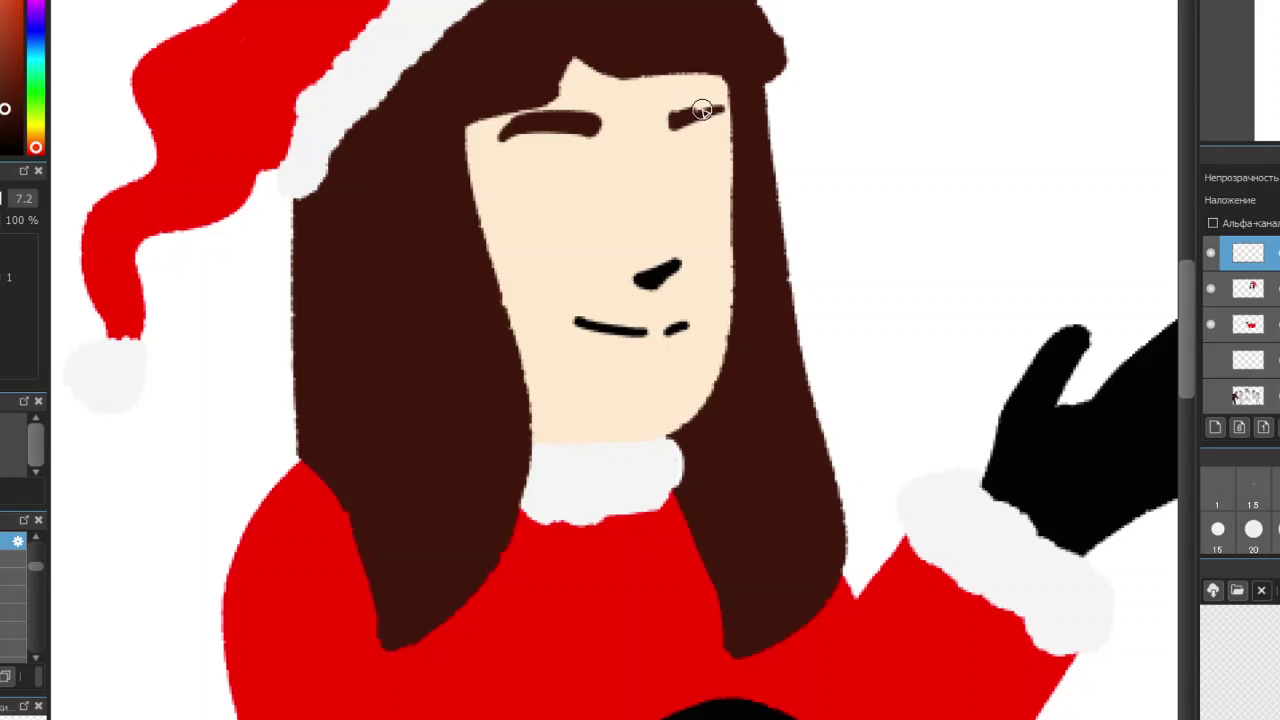
mouse_move(663, 124)
mouse_down()
mouse_move(724, 110)
mouse_move(666, 123)
mouse_up()
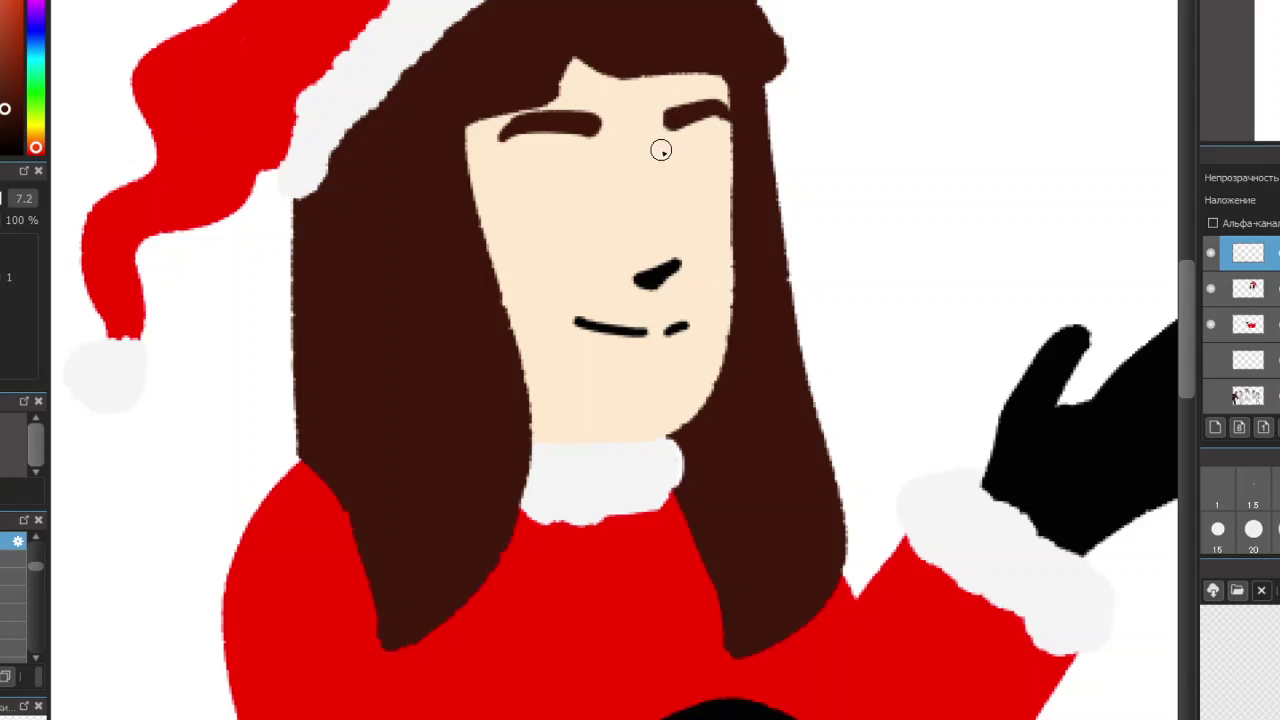
mouse_move(574, 128)
mouse_down()
mouse_move(495, 141)
mouse_move(522, 126)
mouse_up()
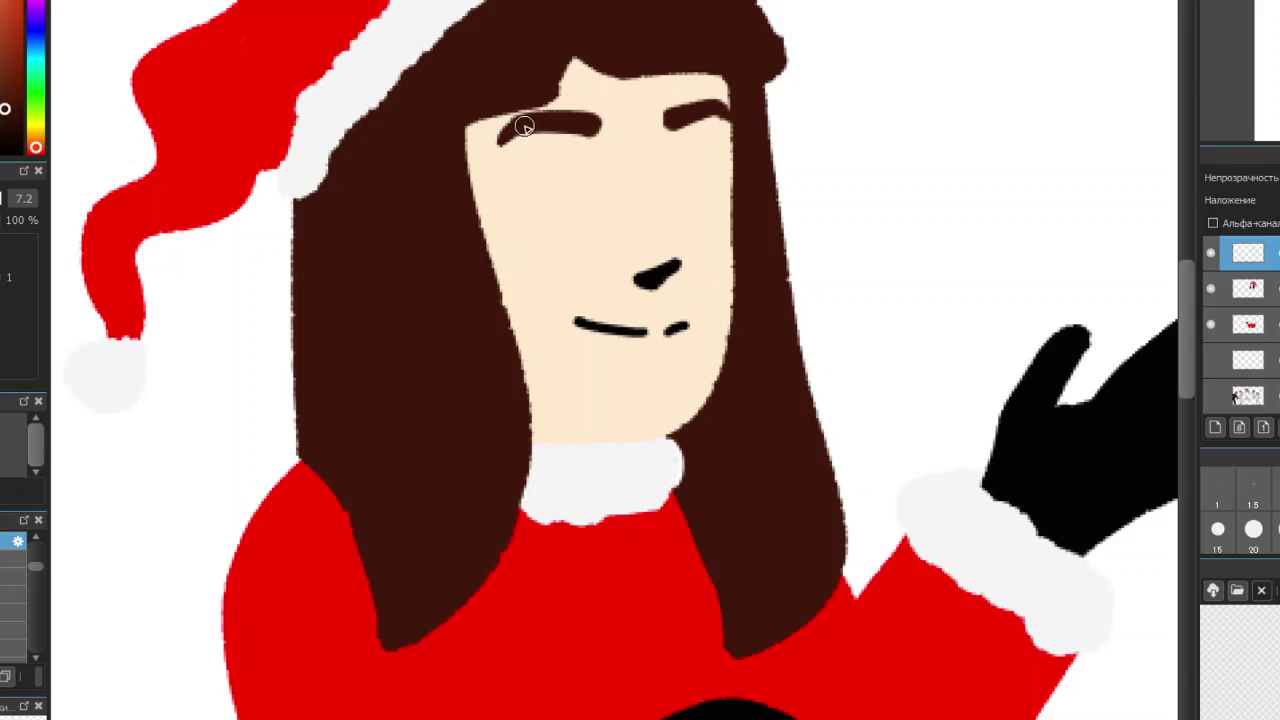
Sample black from the nose, widen the nose shape, and trim its edge with the eraser at size 10
alt+click(641, 276)
mouse_move(651, 280)
mouse_down()
mouse_move(629, 277)
mouse_move(680, 277)
mouse_move(626, 277)
mouse_move(683, 268)
mouse_up()
key(ctrl+z)
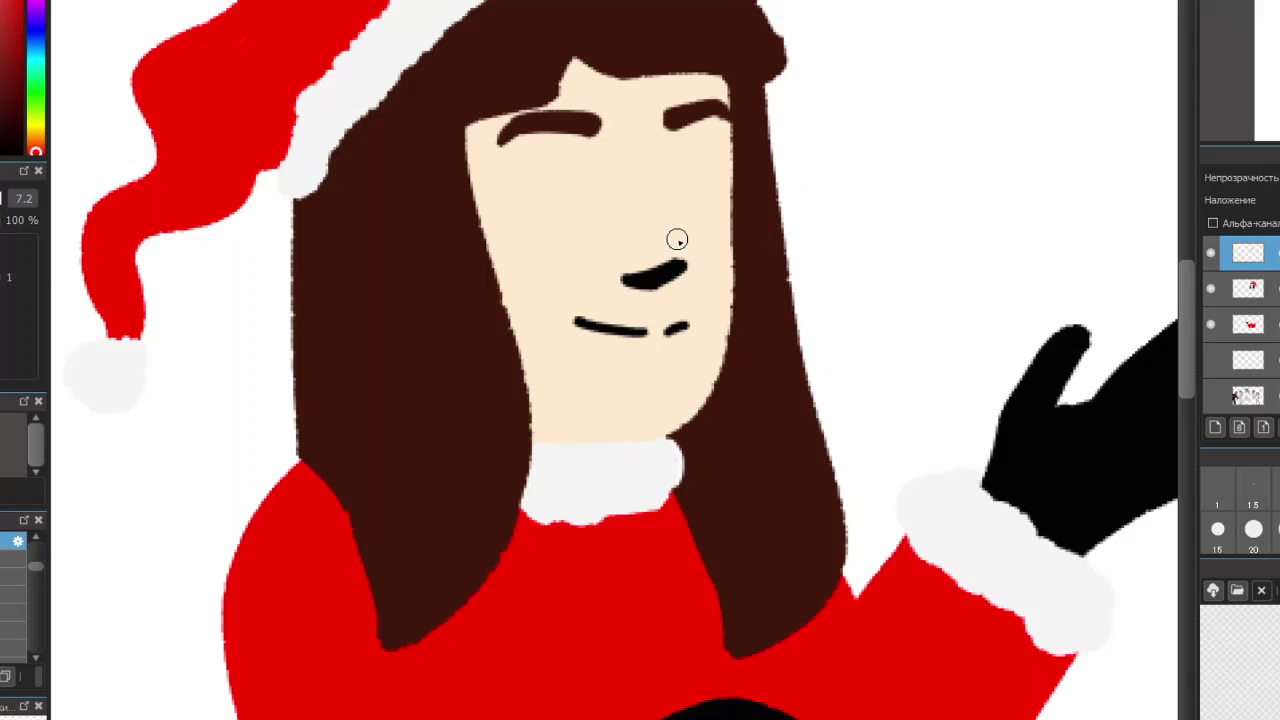
key(])
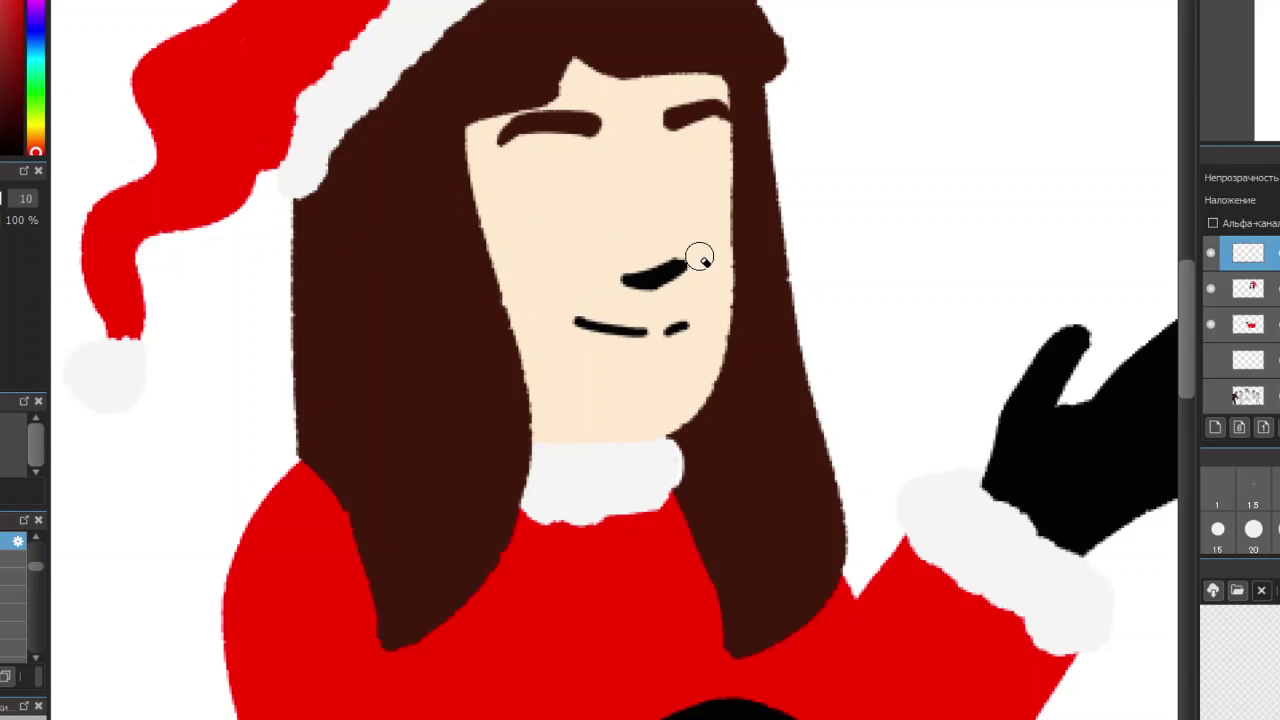
mouse_move(674, 292)
mouse_down()
mouse_move(657, 286)
mouse_move(694, 269)
mouse_up()
Paint a solid black oval eye at brush size 10.8 beneath the near, longer eyebrow, undoing the unsuitable attempts
key(h)
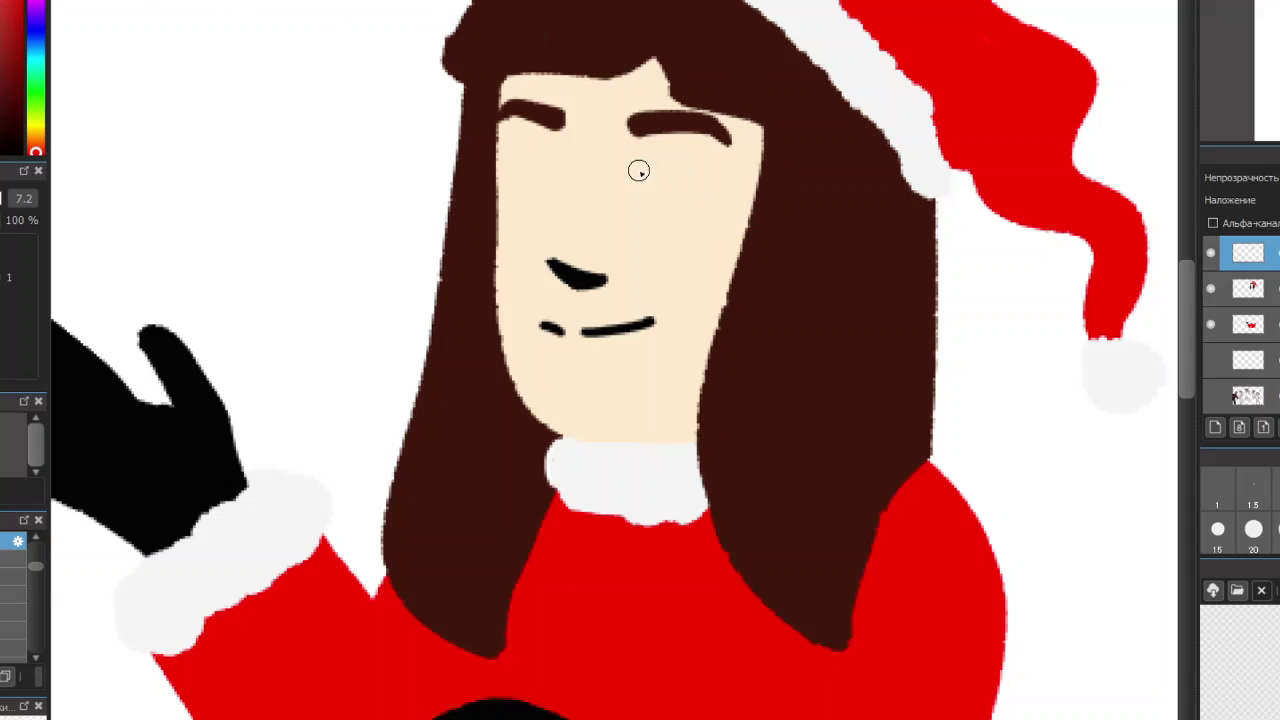
mouse_move(647, 161)
mouse_down()
mouse_move(656, 200)
mouse_move(660, 154)
mouse_up()
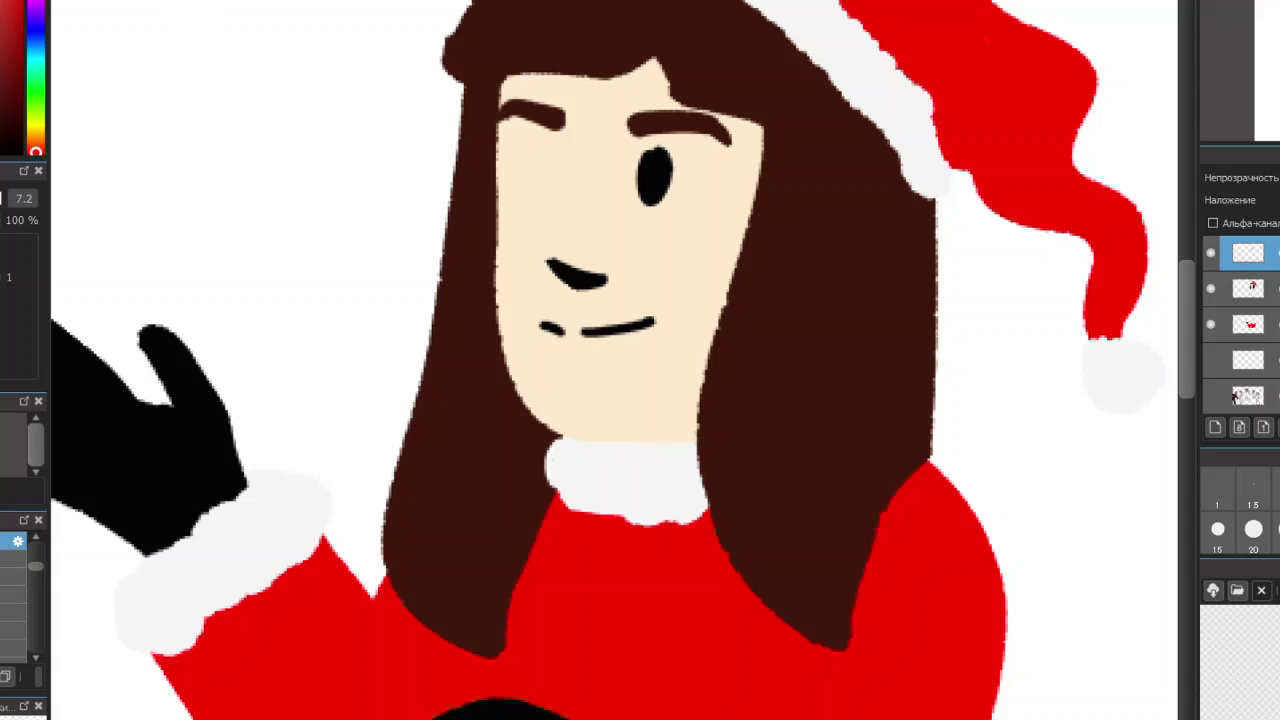
key(ctrl+z)
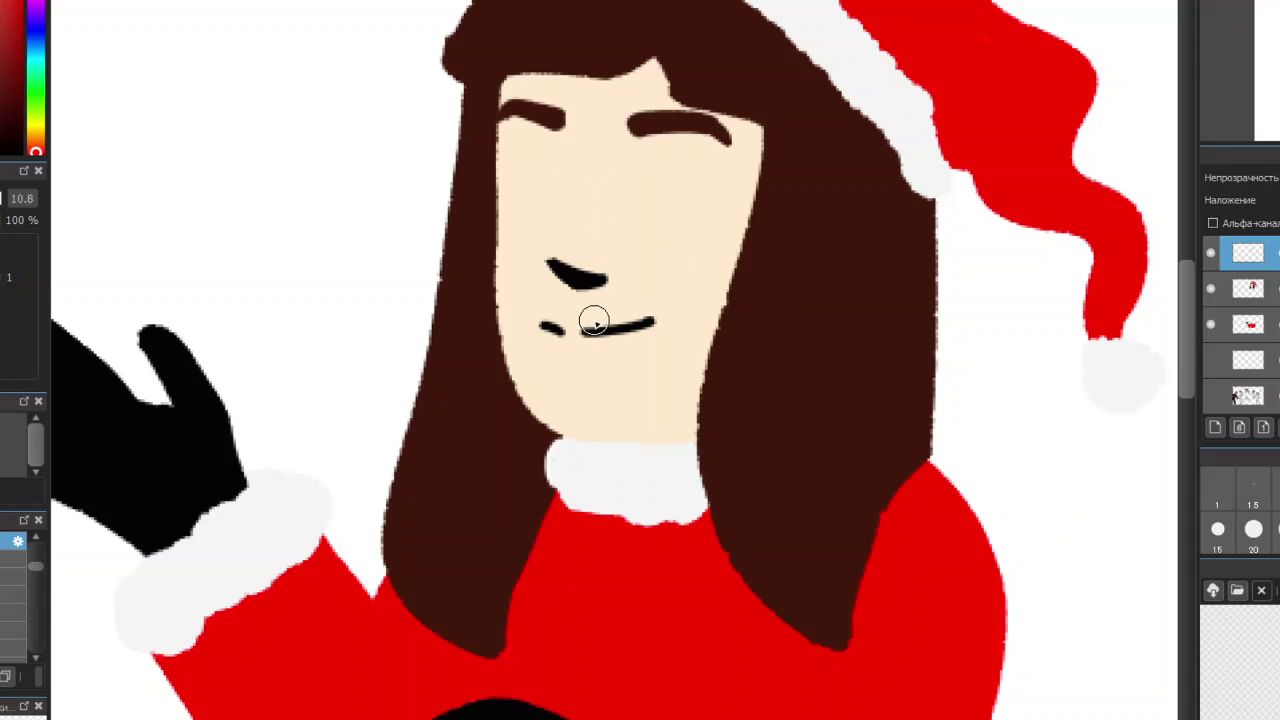
mouse_move(643, 187)
mouse_down()
mouse_move(646, 171)
mouse_move(651, 194)
mouse_move(644, 161)
mouse_move(651, 199)
mouse_up()
key(ctrl+z)
key(ctrl+z)
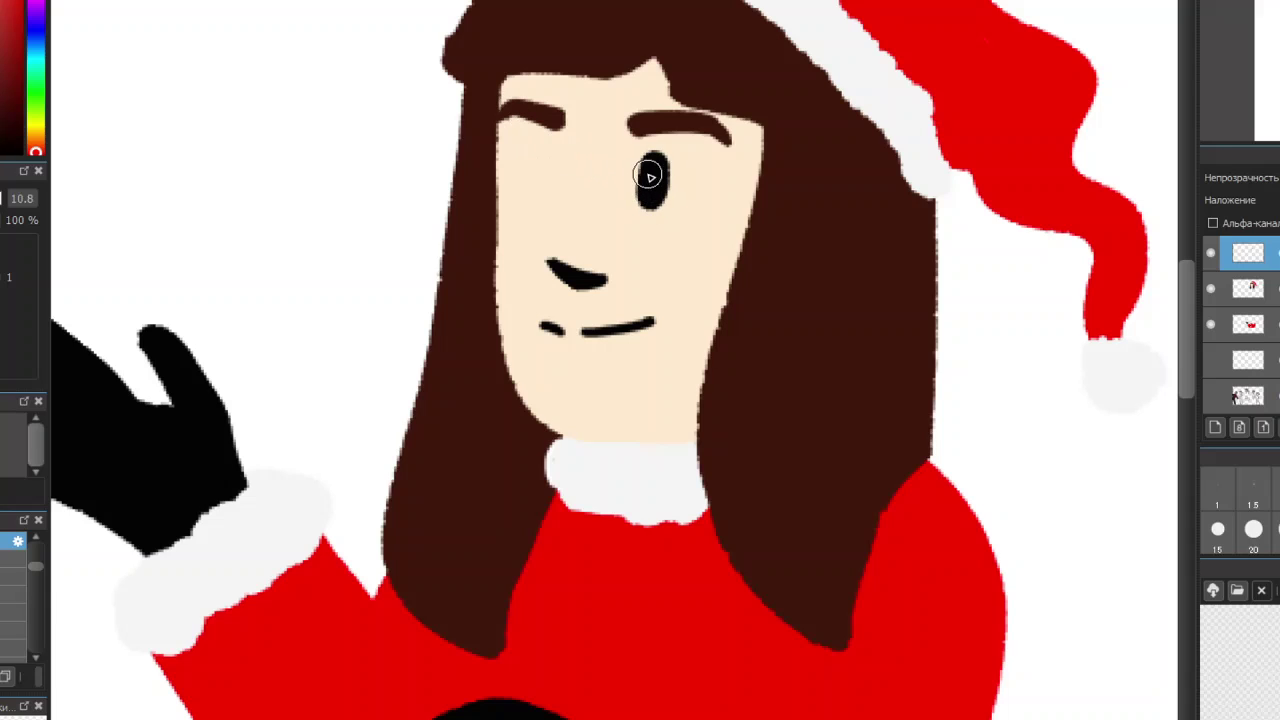
Try to paint a matching black oval eye beneath the far, shorter eyebrow and widen the near eye
mouse_move(525, 174)
mouse_down()
mouse_move(520, 189)
mouse_move(529, 158)
mouse_up()
key(ctrl+z)
mouse_move(522, 166)
mouse_down()
mouse_move(524, 200)
mouse_move(528, 162)
mouse_up()
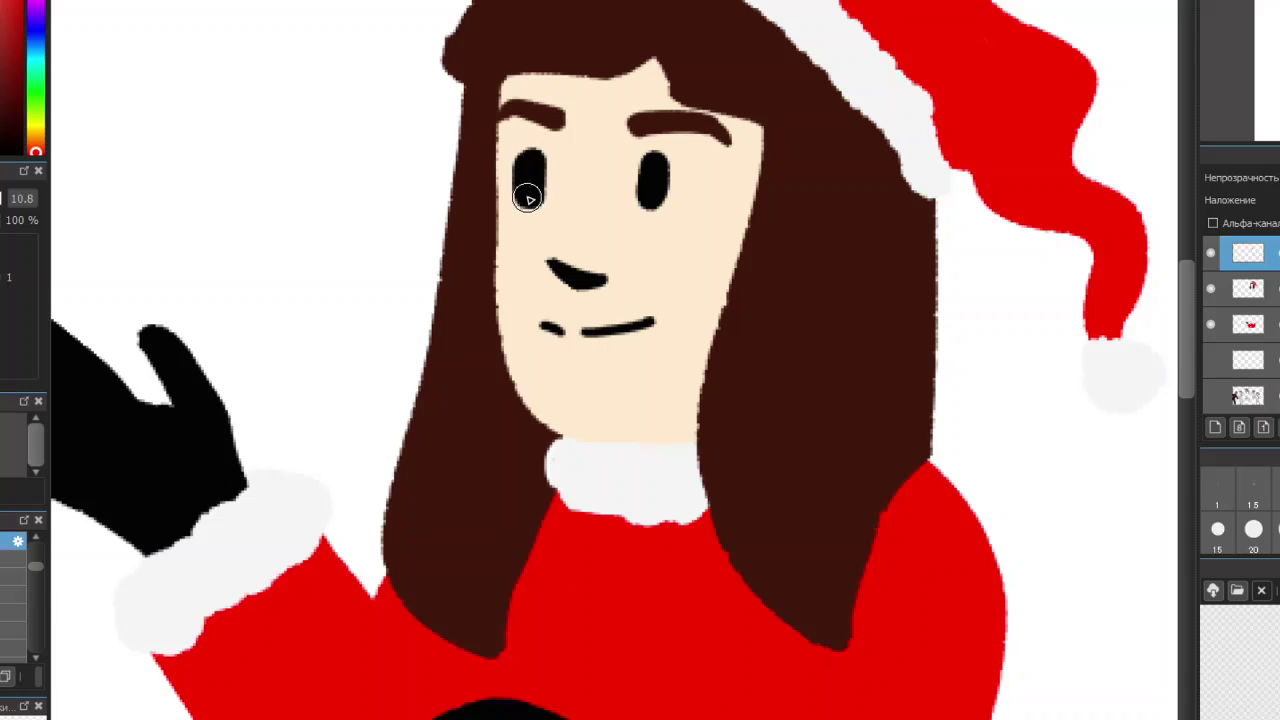
key(ctrl+z)
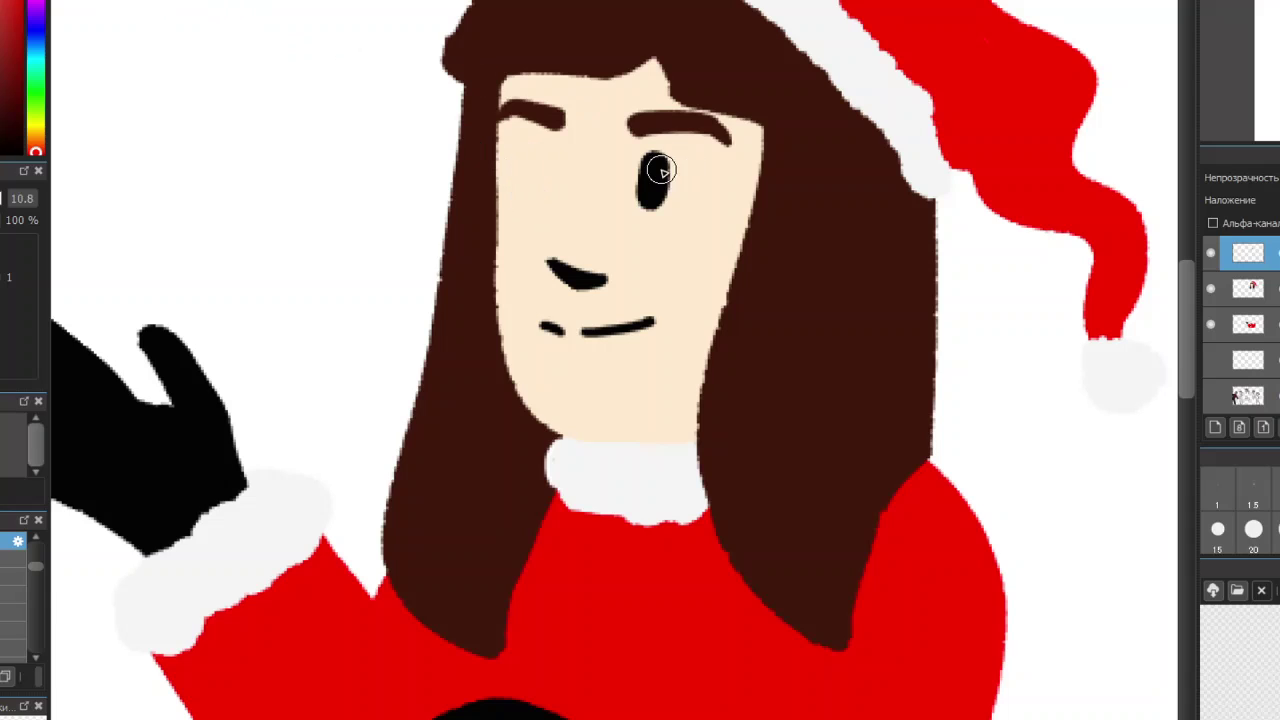
drag(530, 200, 533, 158)
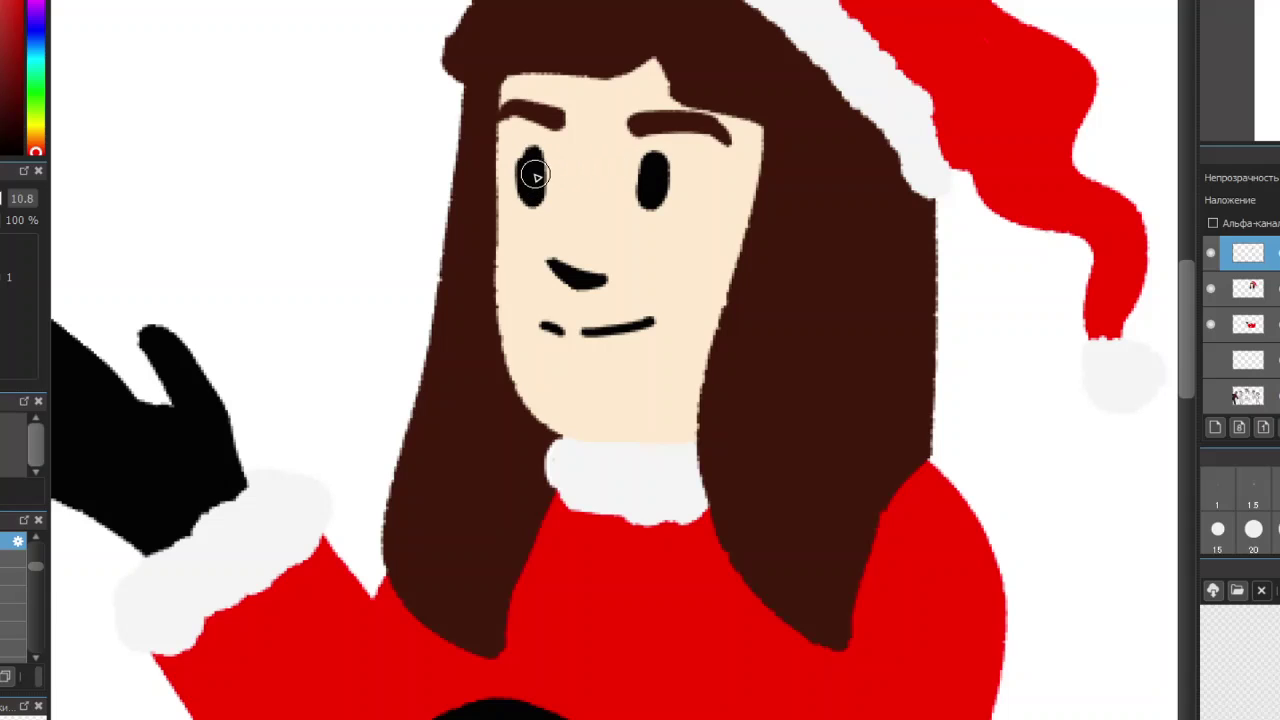
key(ctrl+z)
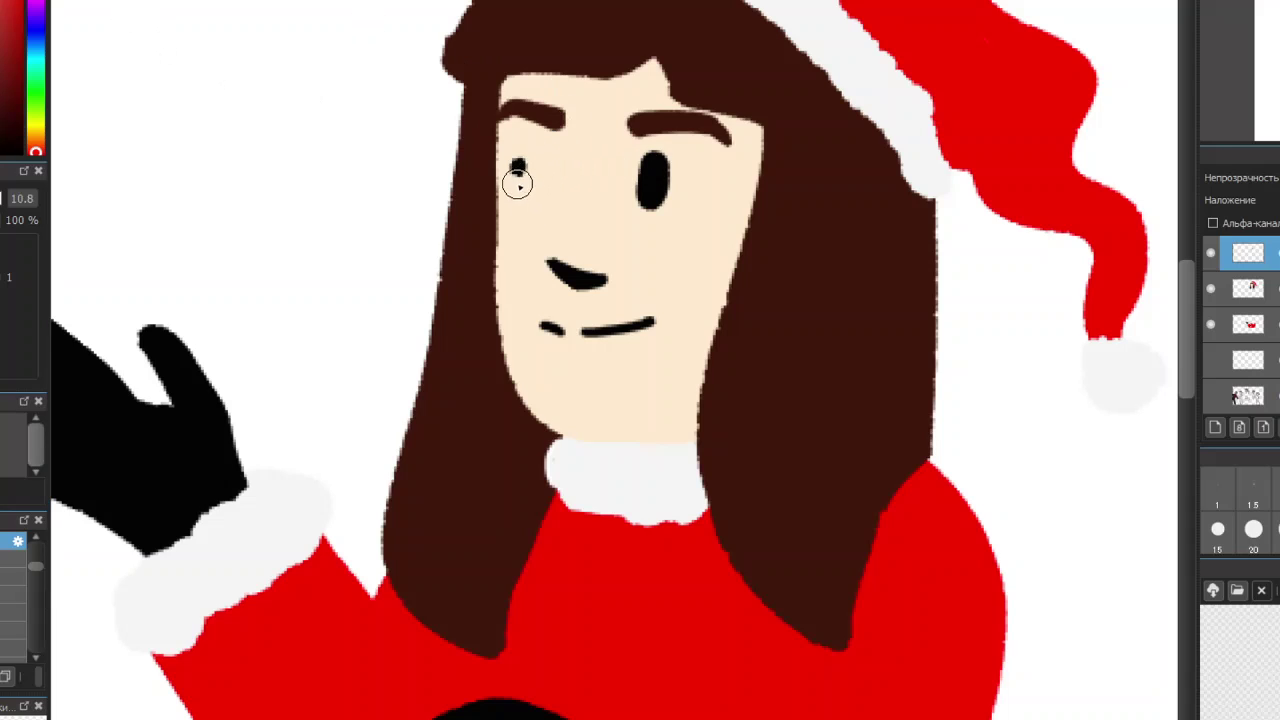
key(ctrl+z)
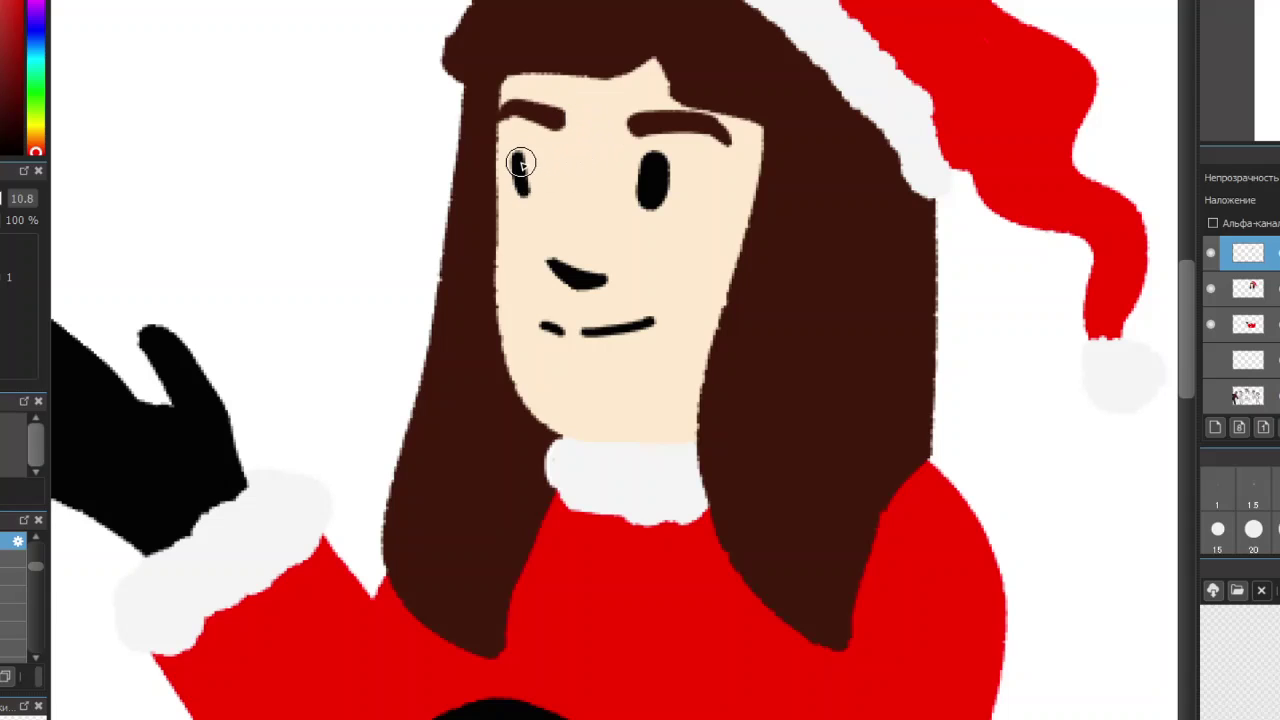
mouse_move(516, 170)
mouse_down()
mouse_move(531, 164)
mouse_move(524, 181)
mouse_up()
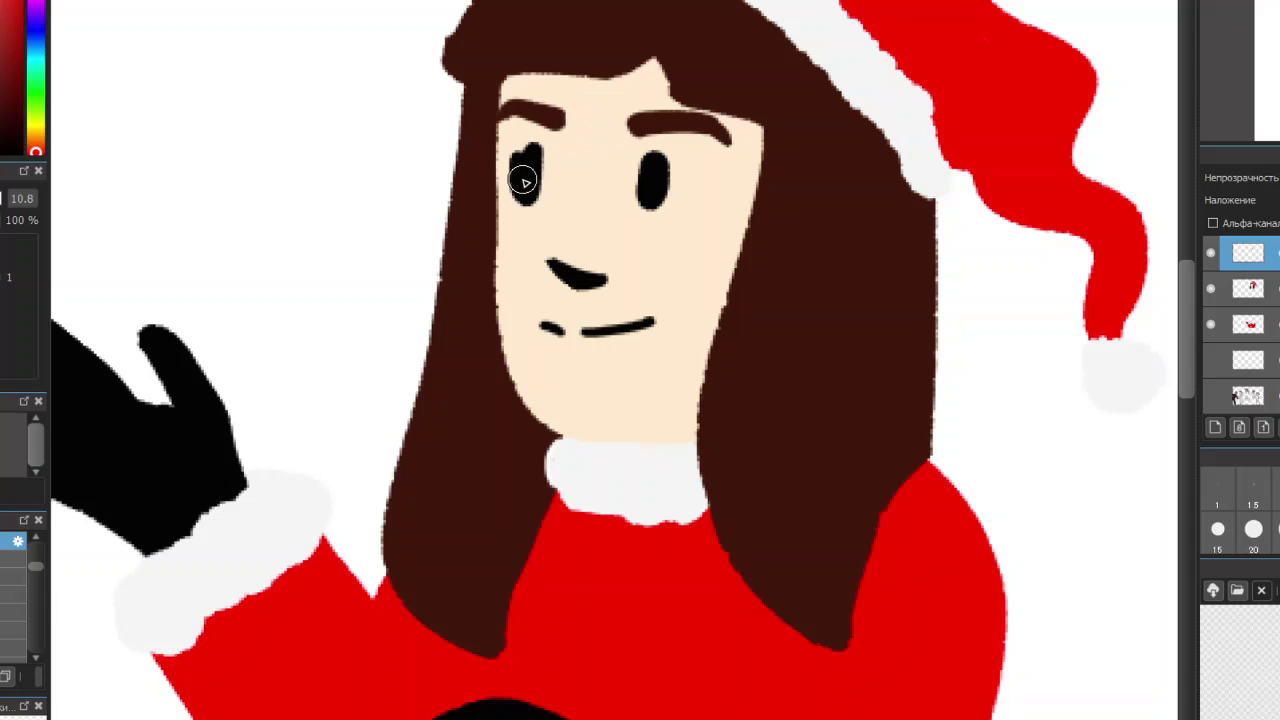
key(ctrl+z)
key(ctrl+z)
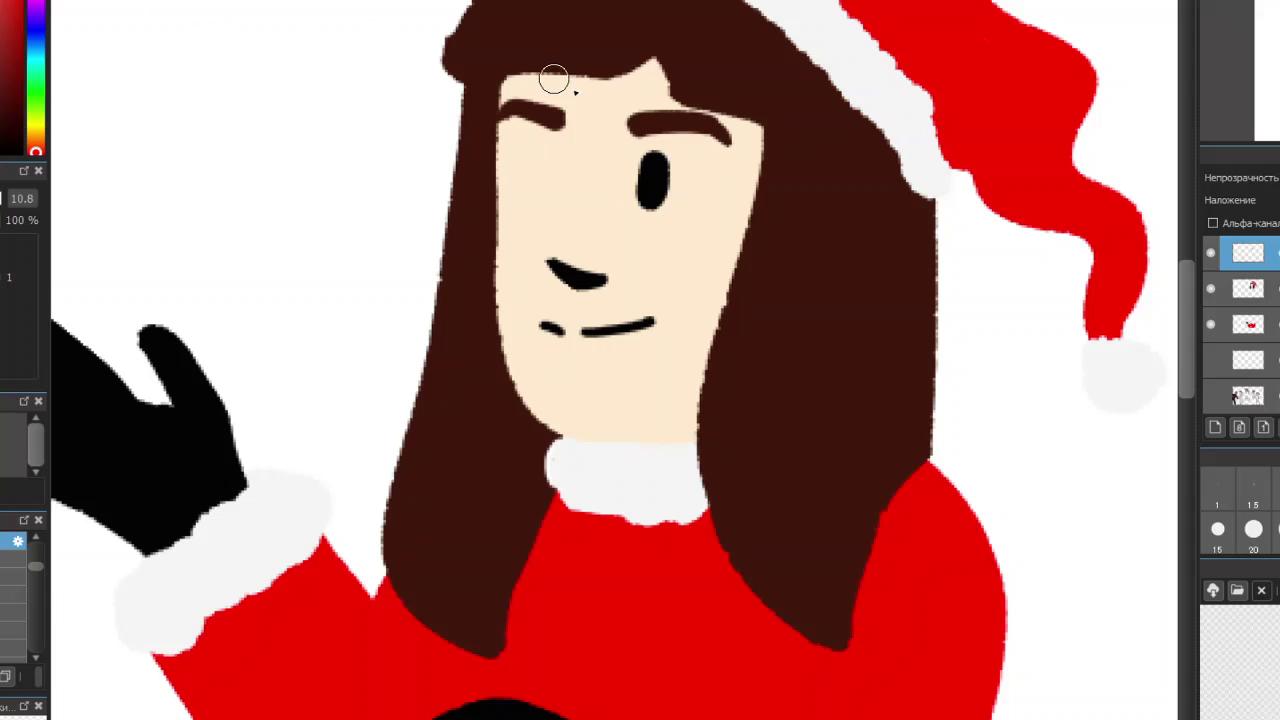
mouse_move(514, 171)
mouse_down()
mouse_move(509, 194)
mouse_move(520, 163)
mouse_move(521, 200)
mouse_up()
key(h)
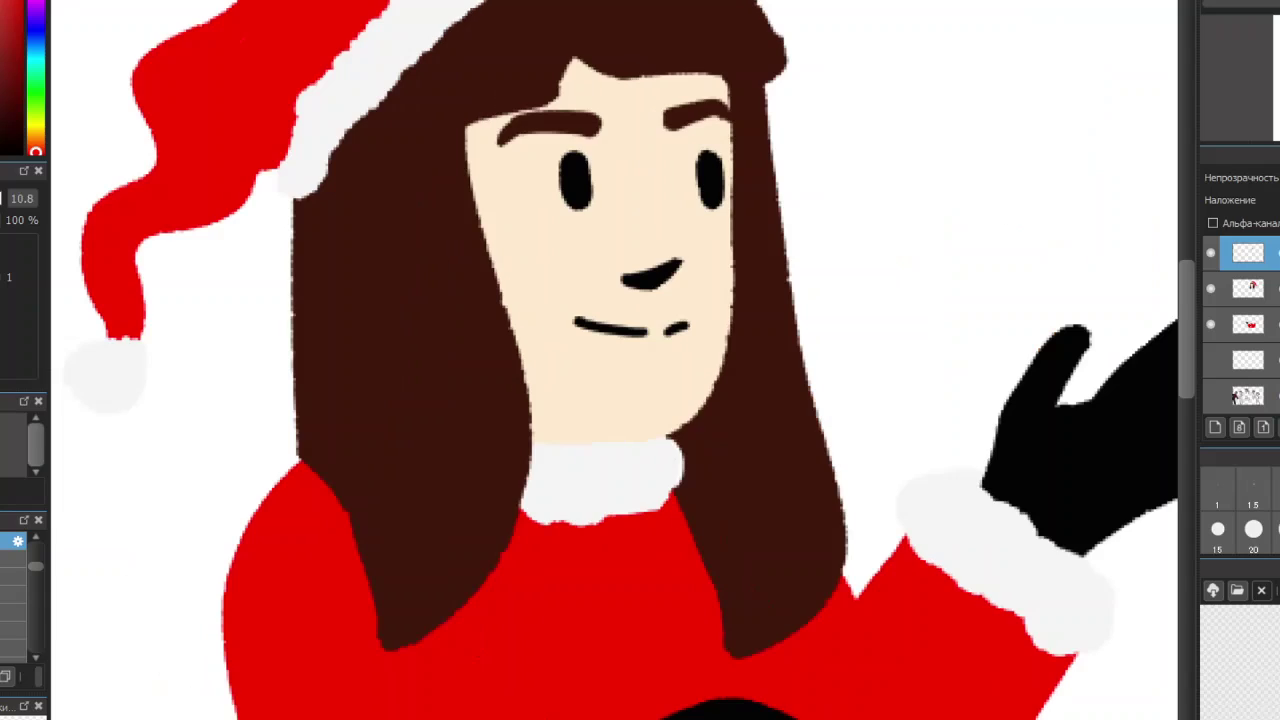
key(ctrl+z)
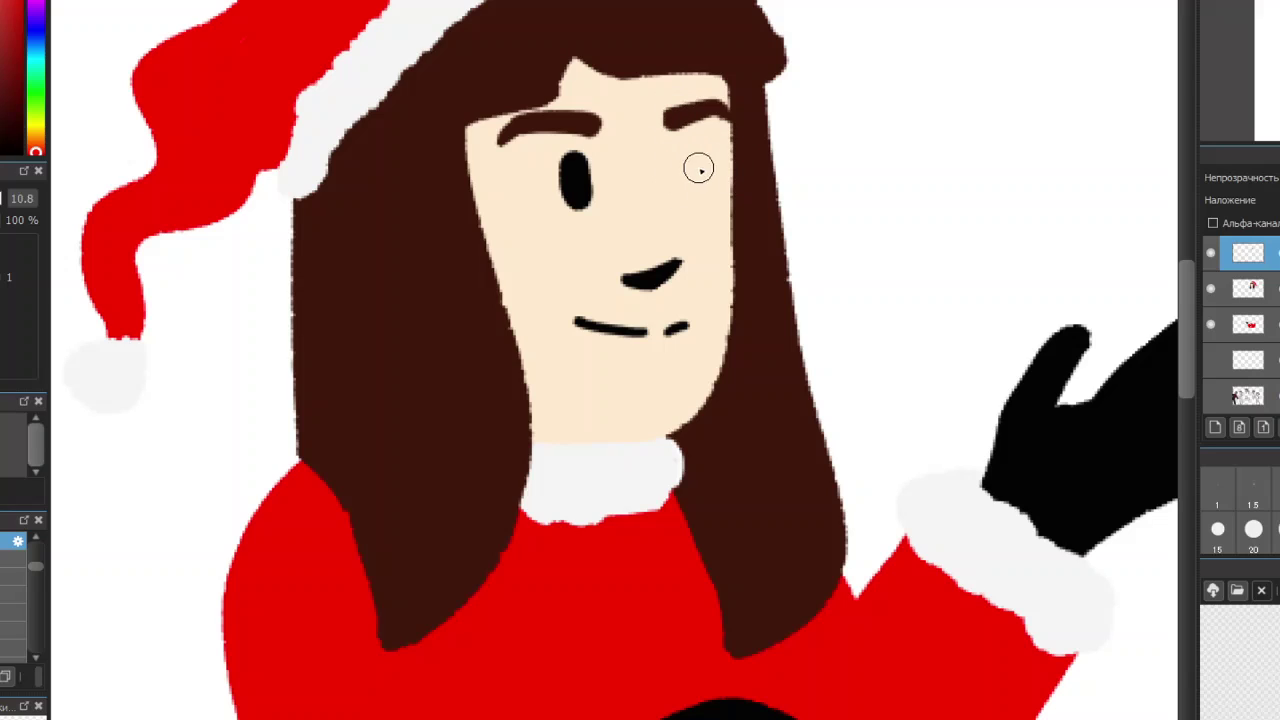
mouse_move(698, 157)
mouse_down()
mouse_move(702, 190)
mouse_move(706, 158)
mouse_up()
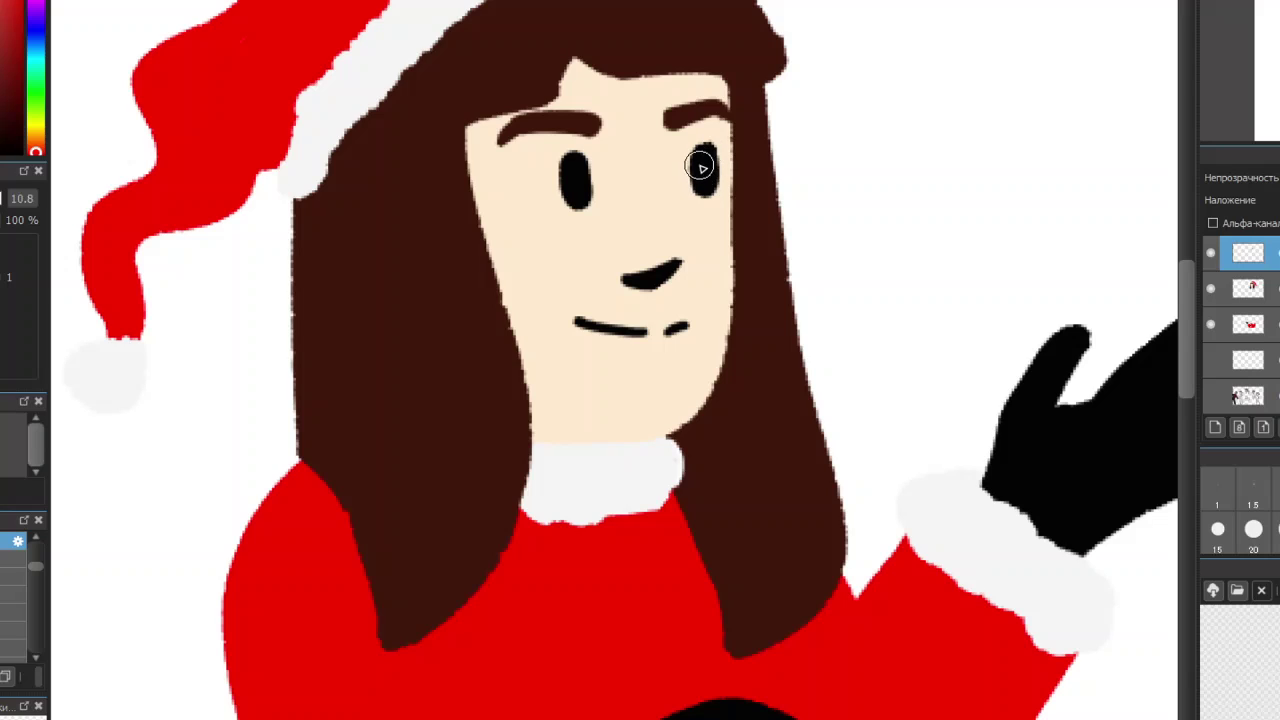
mouse_move(578, 180)
mouse_down()
mouse_move(569, 166)
mouse_move(580, 191)
mouse_move(577, 166)
mouse_move(587, 176)
mouse_up()
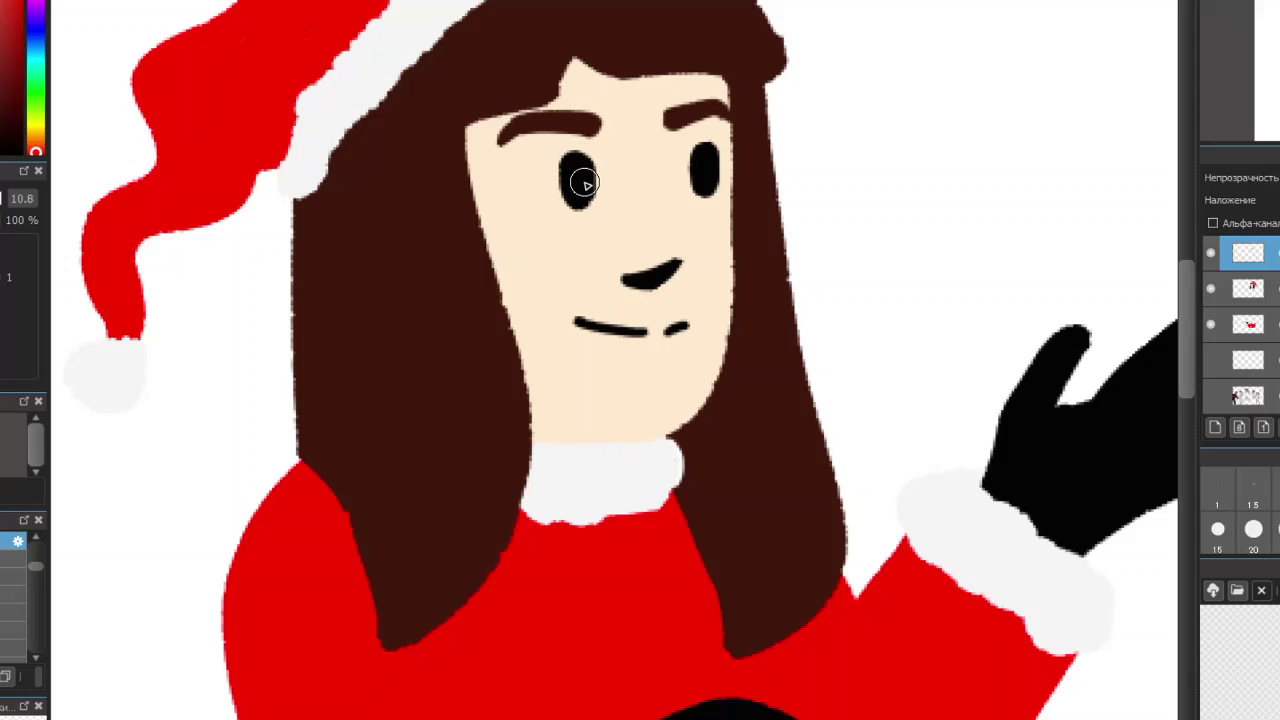
Remove both painted eyes and repaint the near eye as a larger solid black oval on a new layer
mouse_move(571, 186)
mouse_down()
mouse_move(591, 186)
mouse_move(595, 170)
mouse_up()
mouse_move(600, 194)
mouse_down()
mouse_move(614, 189)
mouse_move(591, 154)
mouse_move(709, 163)
mouse_move(698, 182)
mouse_up()
click(1215, 427)
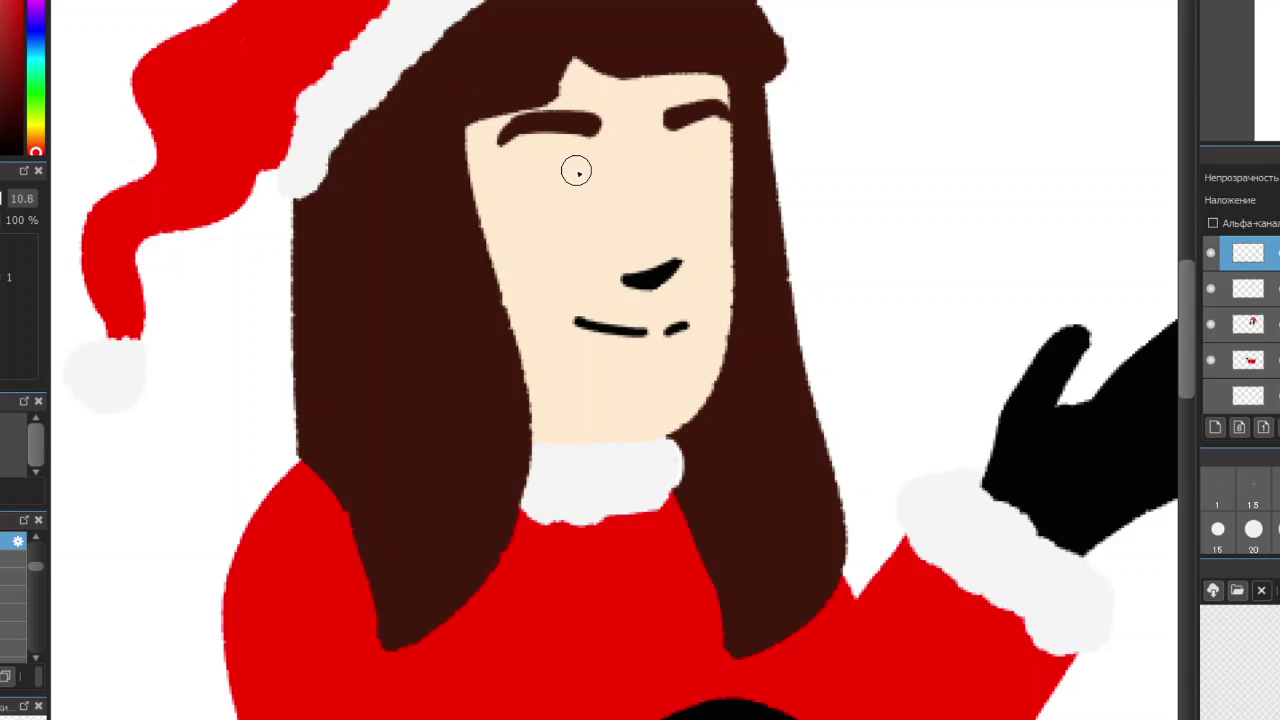
mouse_move(572, 170)
mouse_down()
mouse_move(590, 171)
mouse_move(574, 160)
mouse_move(568, 192)
mouse_move(579, 203)
mouse_move(580, 169)
mouse_move(584, 205)
mouse_move(591, 170)
mouse_up()
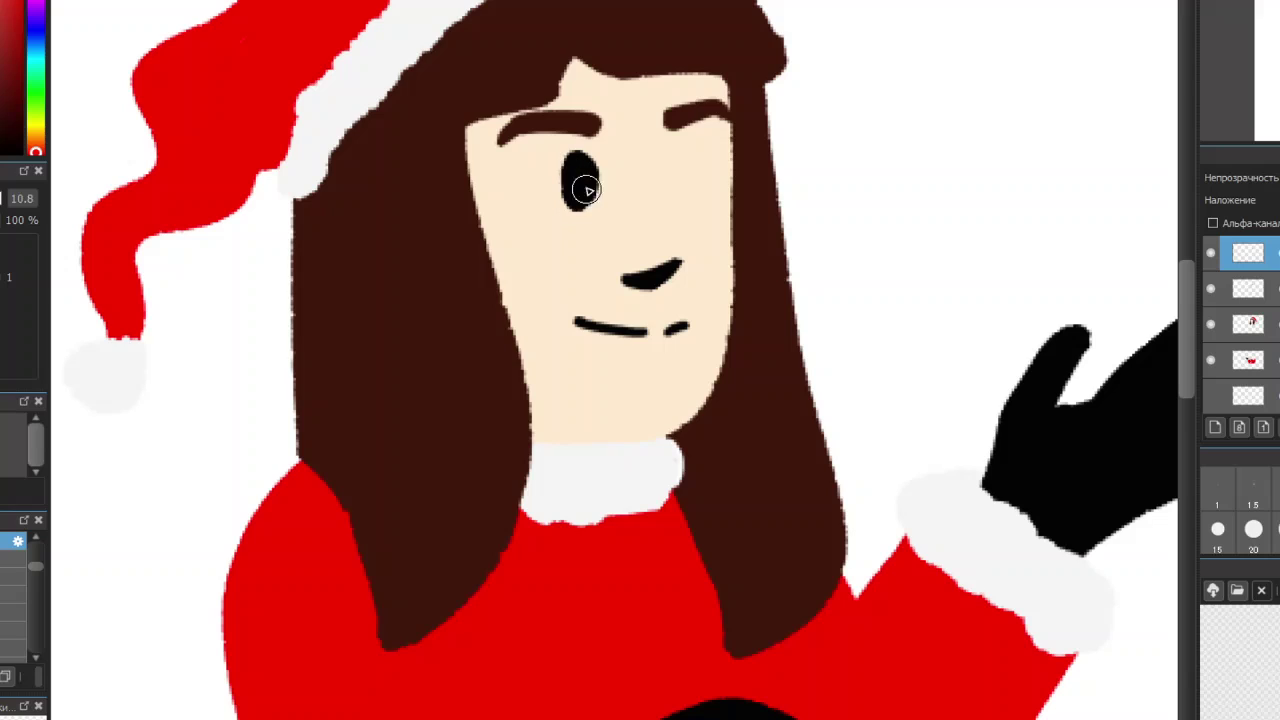
drag(578, 202, 590, 172)
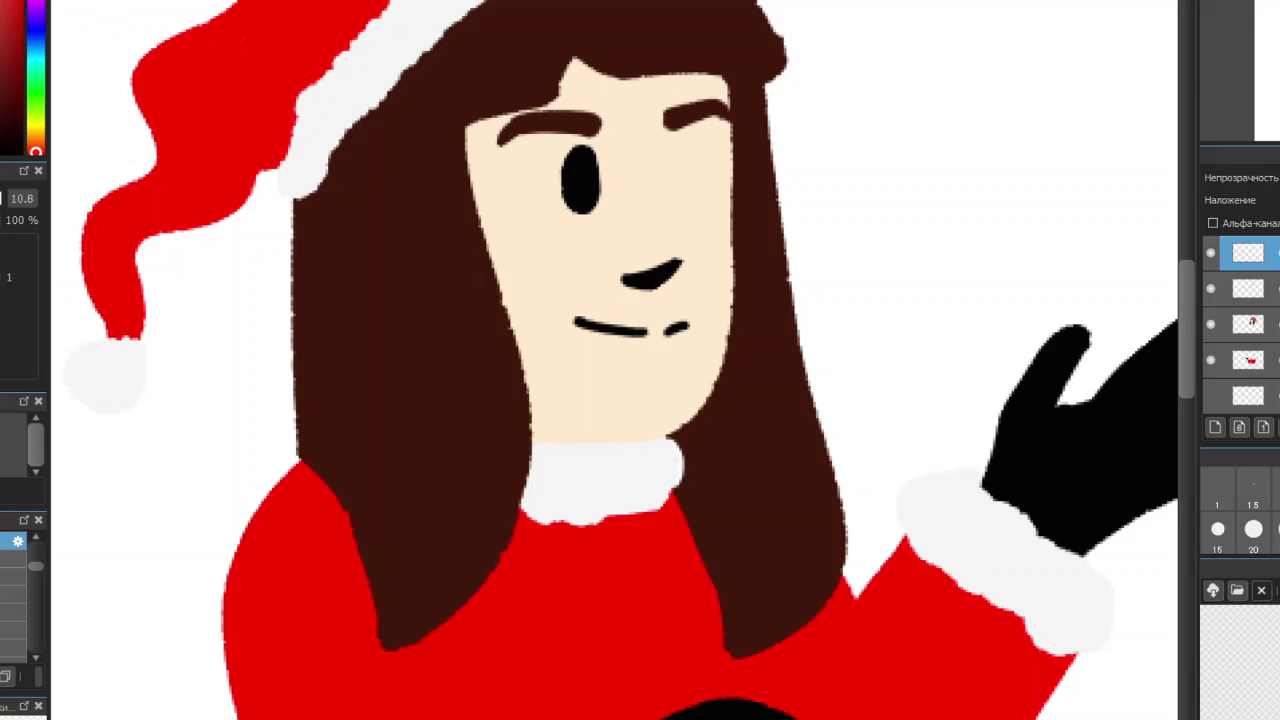
key(h)
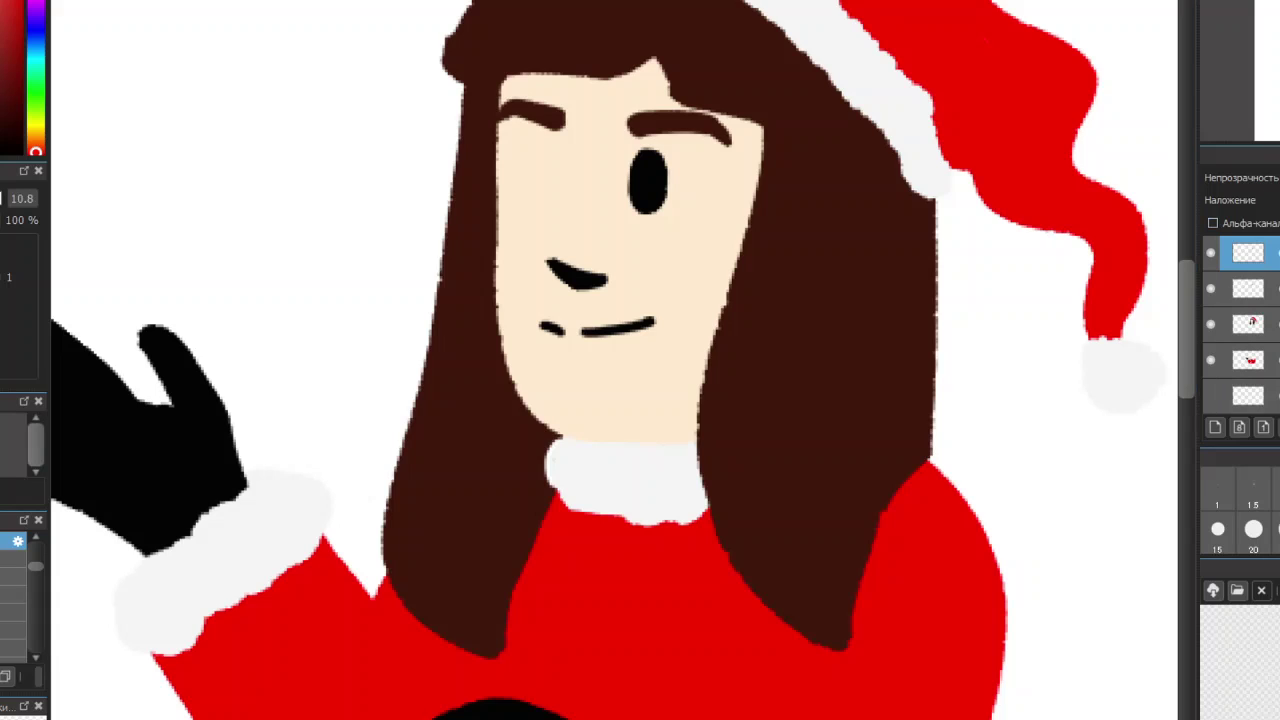
Duplicate the eye, place the copy level beneath the far eyebrow, and merge both eyes into the facial features layer
key(ctrl+shift+n)
drag(478, 323, 381, 343)
key(Right)
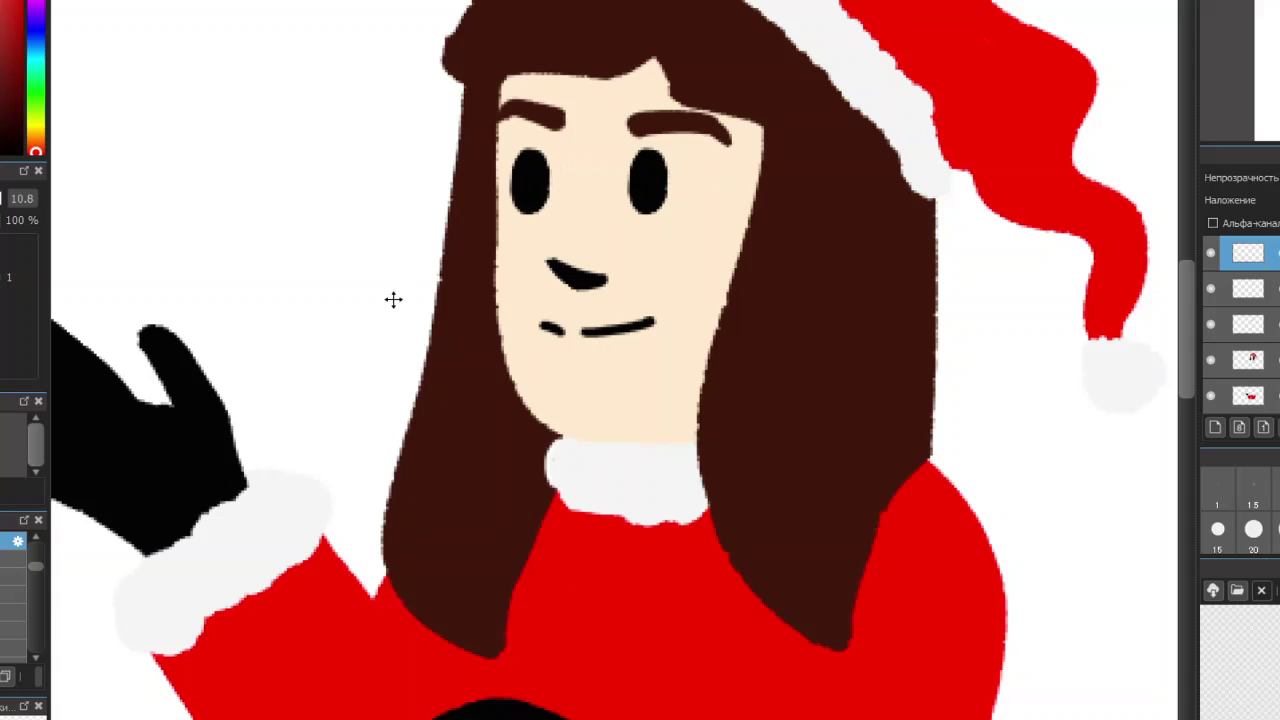
key(ctrl+e)
key(ctrl+e)
On the head layer, paint the off-white fur collar taller and wider so that it covers the chin
scroll(683, 309, down, 4)
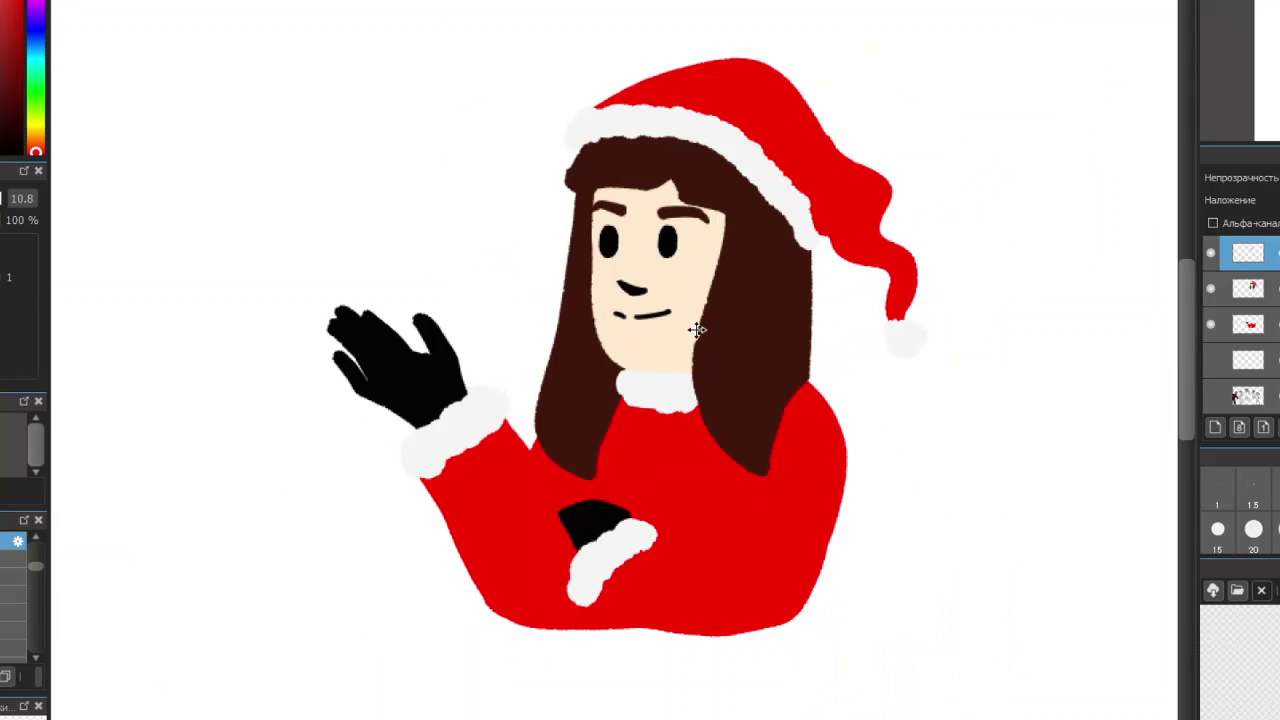
scroll(697, 331, up, 3)
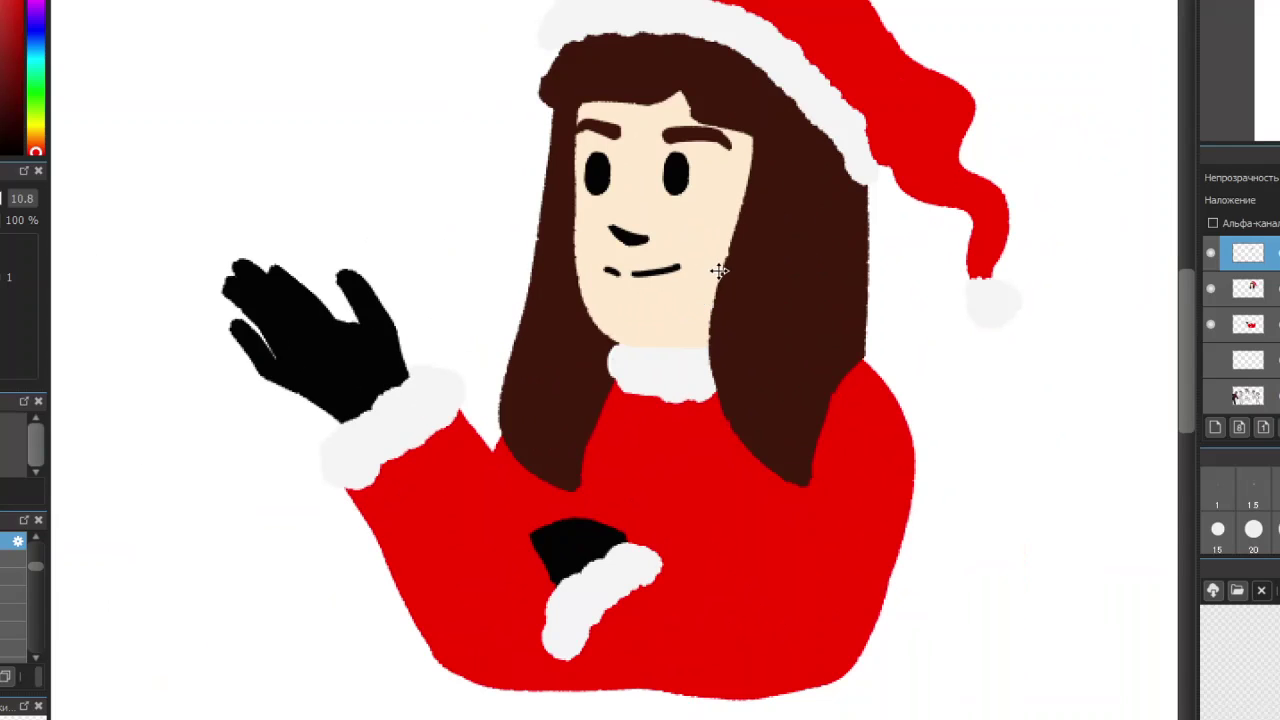
scroll(680, 280, down, 3)
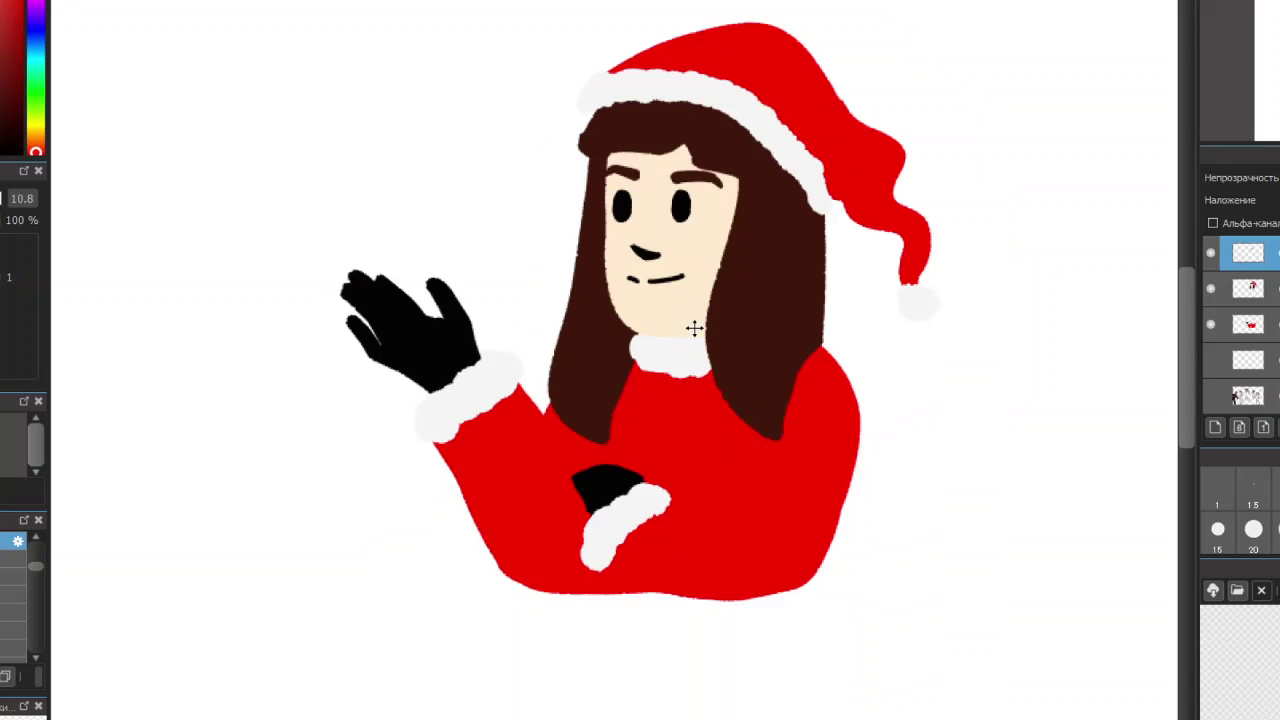
scroll(698, 350, up, 3)
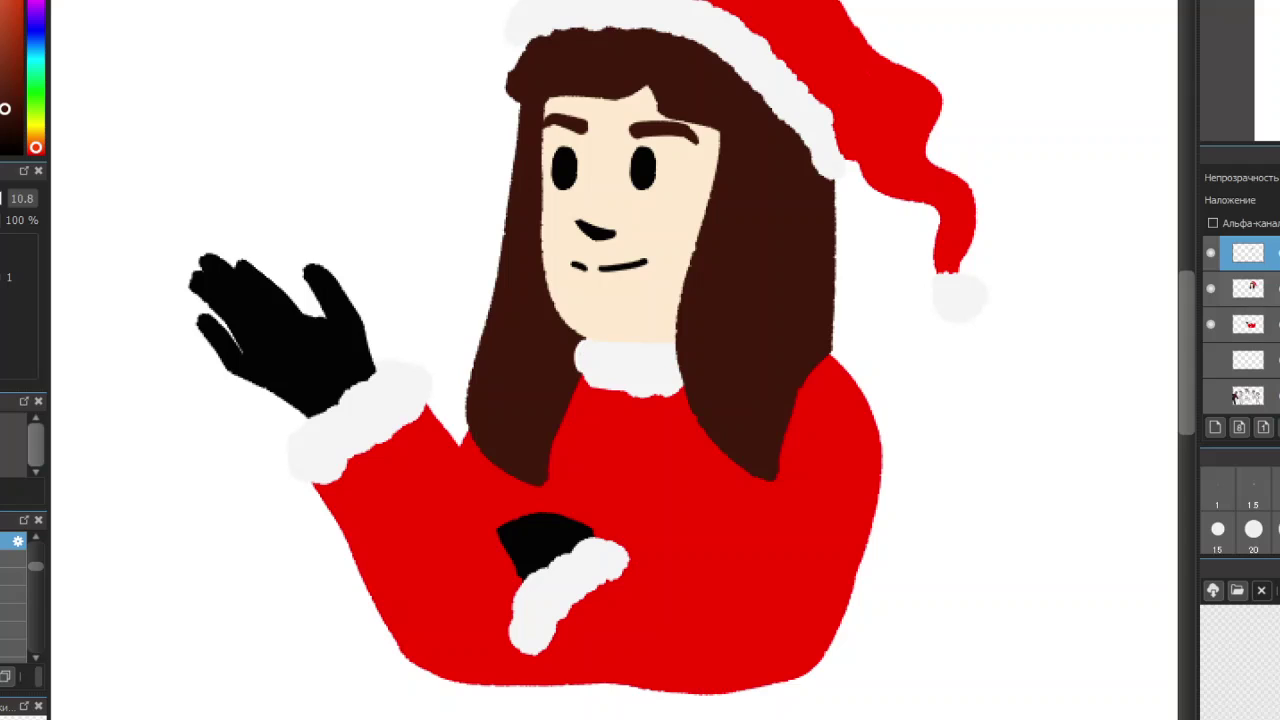
click(1211, 289)
click(1211, 289)
click(1245, 289)
scroll(626, 276, down, 2)
scroll(626, 276, up, 3)
scroll(573, 238, down, 2)
scroll(574, 323, up, 2)
ctrl+click(525, 359)
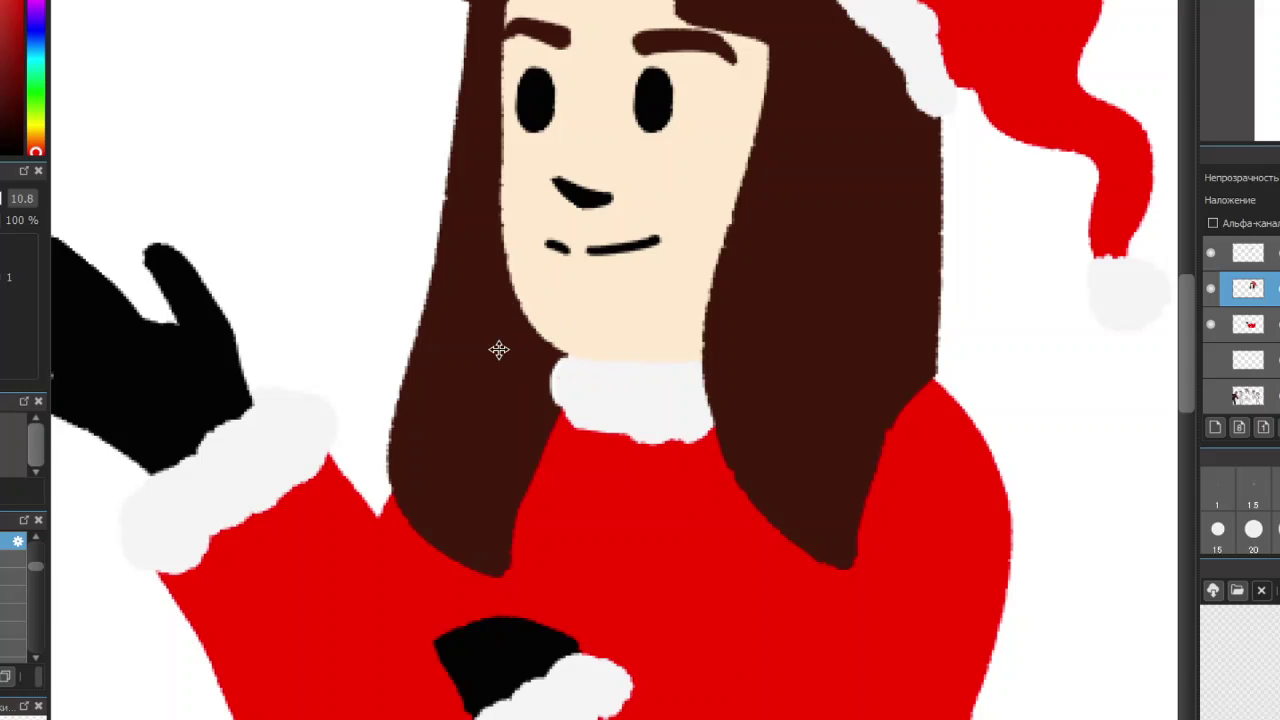
mouse_move(530, 325)
mouse_down()
mouse_move(565, 340)
mouse_move(595, 328)
mouse_move(647, 343)
mouse_move(697, 322)
mouse_move(534, 338)
mouse_move(522, 366)
mouse_move(552, 396)
mouse_move(533, 368)
mouse_move(527, 392)
mouse_move(548, 395)
mouse_move(554, 416)
mouse_move(577, 413)
mouse_move(535, 370)
mouse_move(547, 342)
mouse_move(604, 357)
mouse_move(689, 344)
mouse_move(548, 412)
mouse_move(575, 437)
mouse_move(623, 441)
mouse_move(661, 426)
mouse_move(571, 428)
mouse_move(541, 387)
mouse_move(544, 332)
mouse_move(531, 318)
mouse_move(530, 339)
mouse_move(563, 354)
mouse_up()
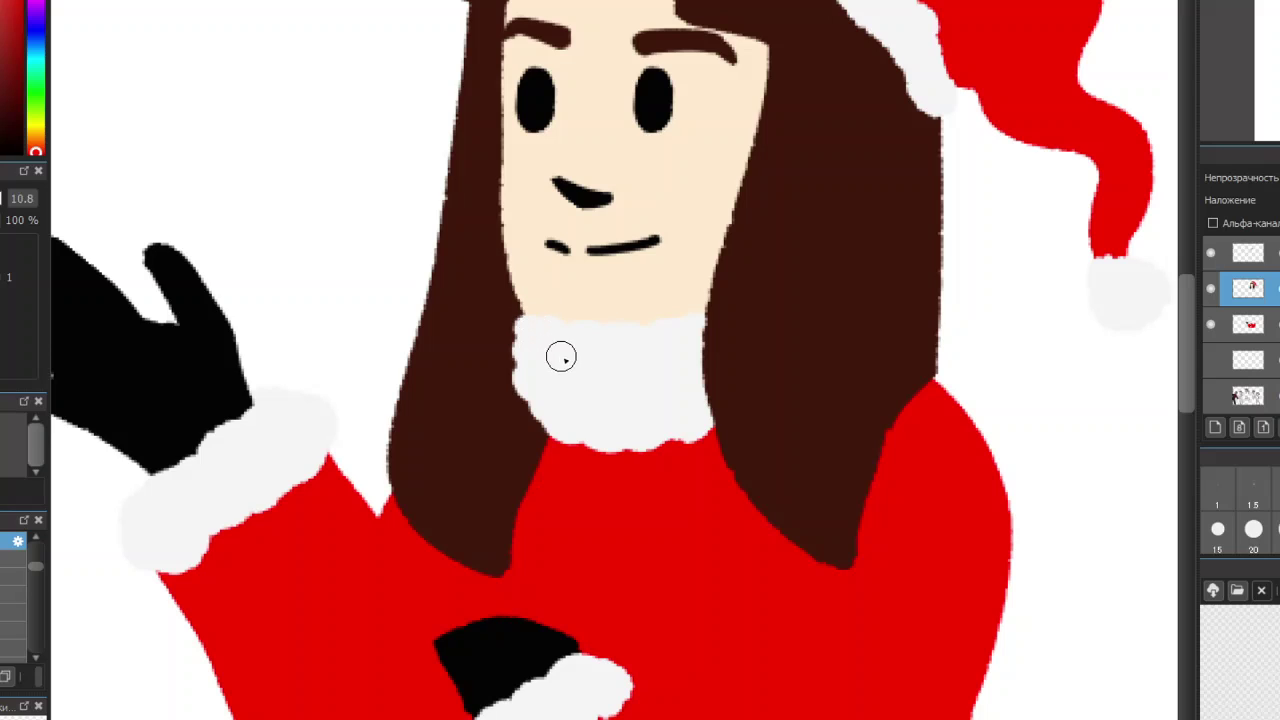
Sample the dark brown hair colour and go over the edge of the hair beside the shoulder
alt+click(727, 295)
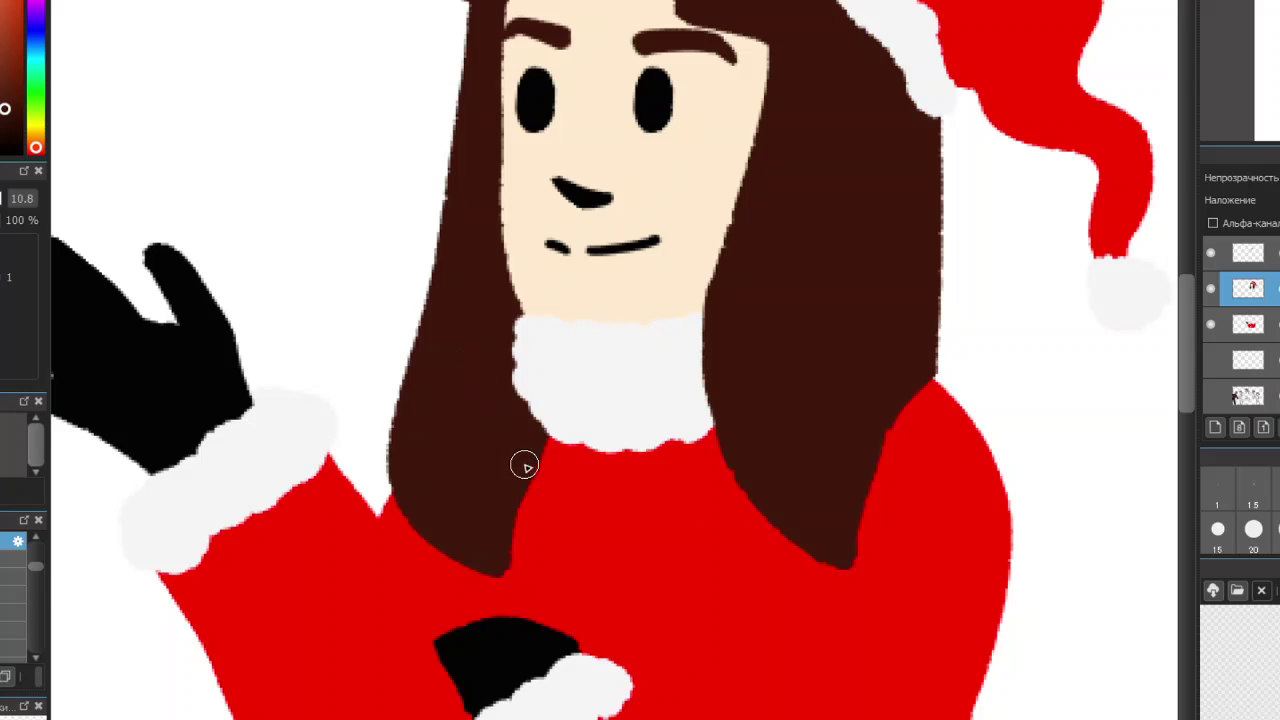
mouse_move(918, 384)
mouse_down()
mouse_move(920, 371)
mouse_move(846, 466)
mouse_move(863, 400)
mouse_up()
scroll(862, 400, down, 5)
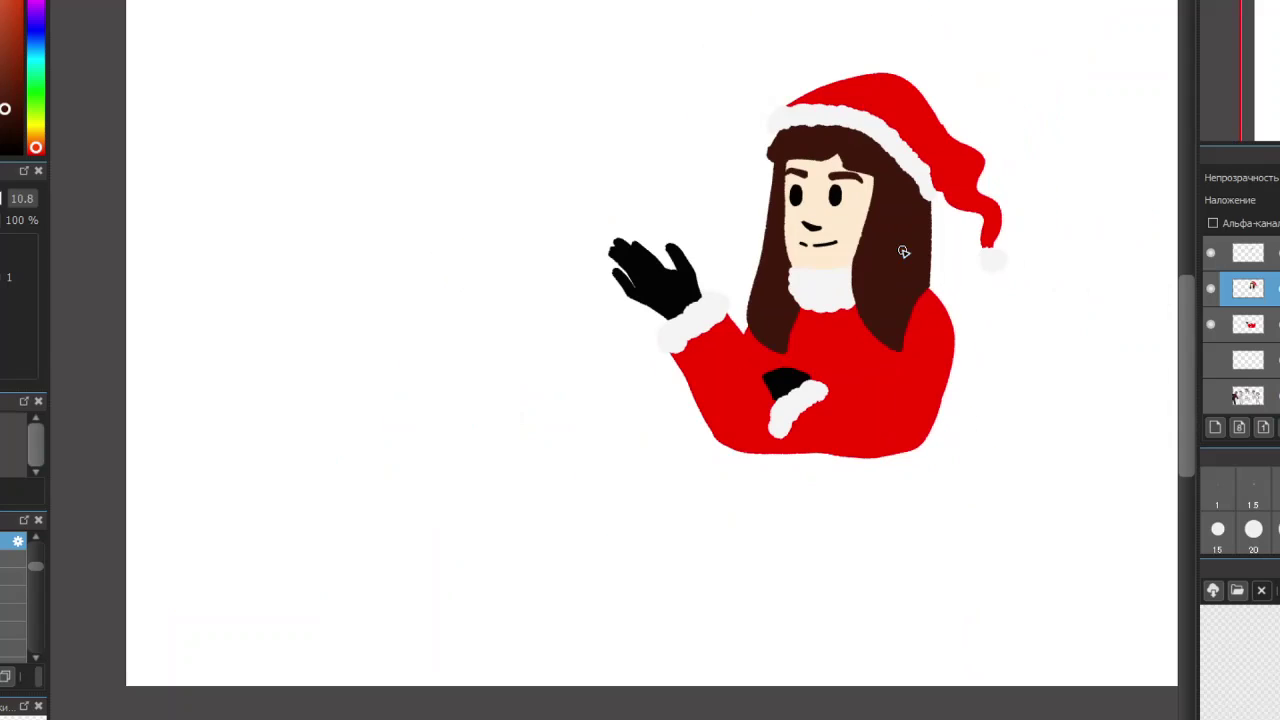
scroll(849, 263, up, 2)
scroll(811, 263, up, 2)
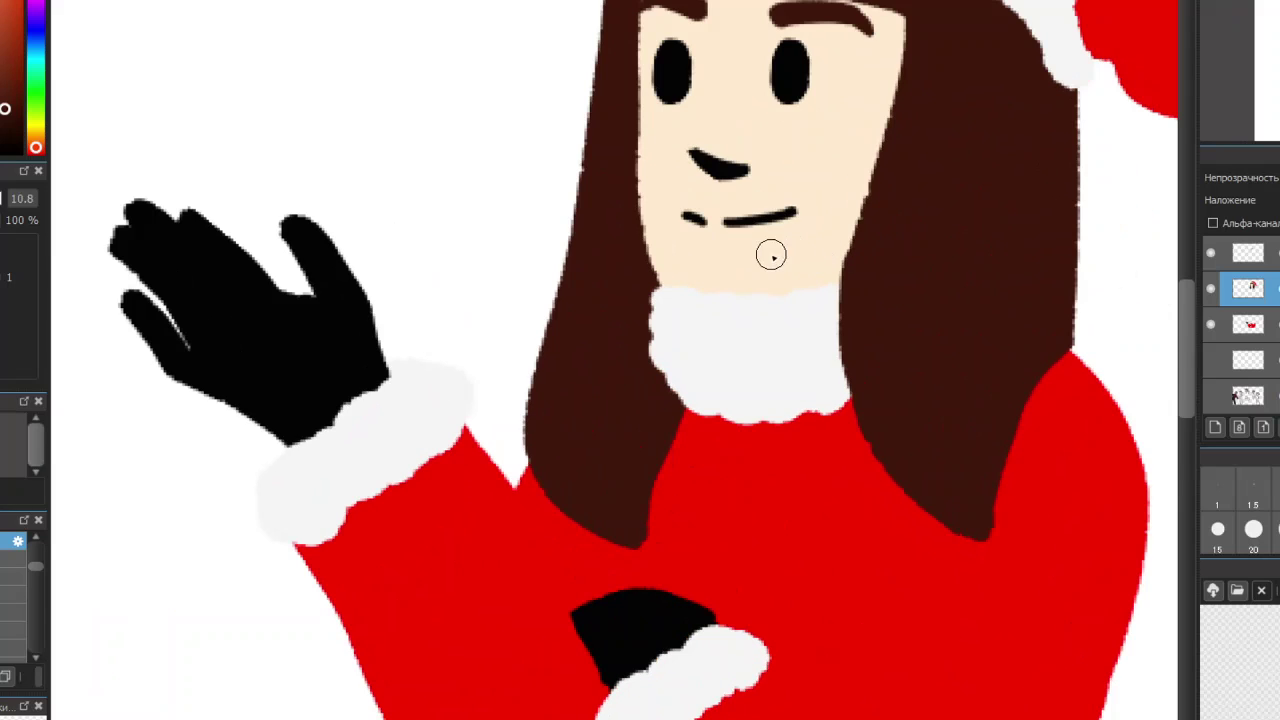
scroll(760, 240, down, 3)
scroll(843, 160, up, 2)
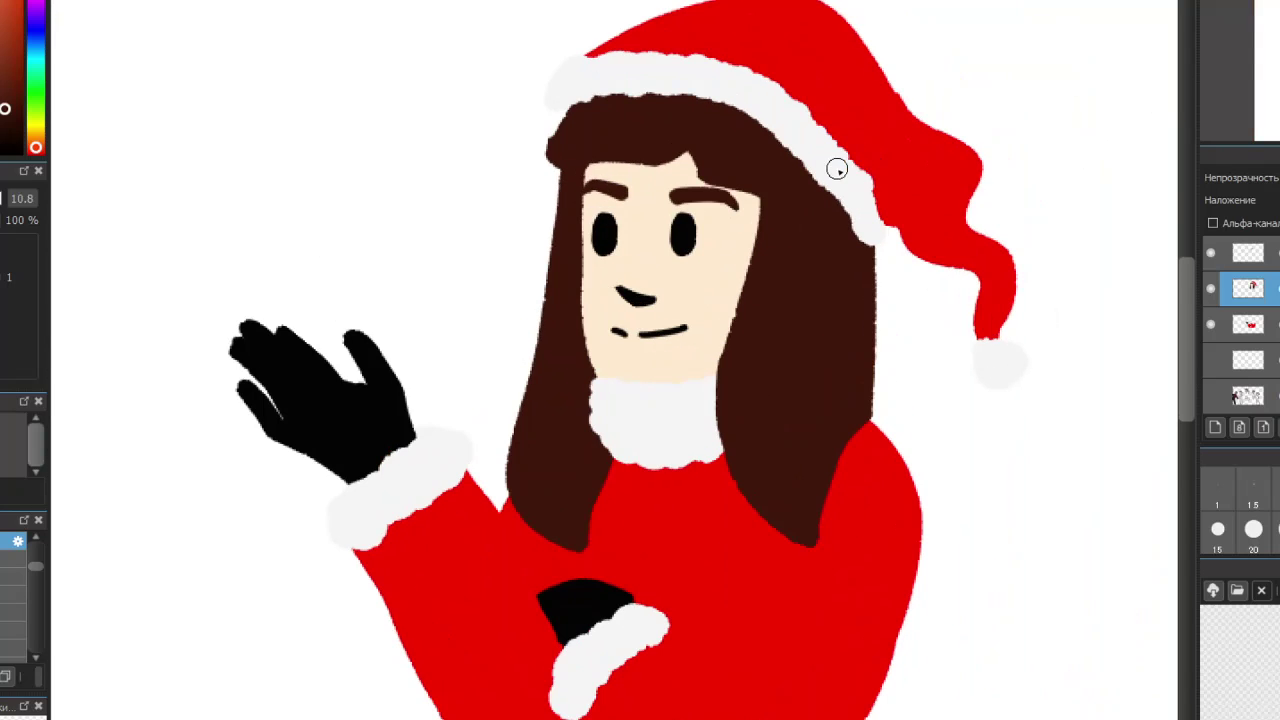
scroll(821, 323, down, 1)
scroll(883, 511, down, 1)
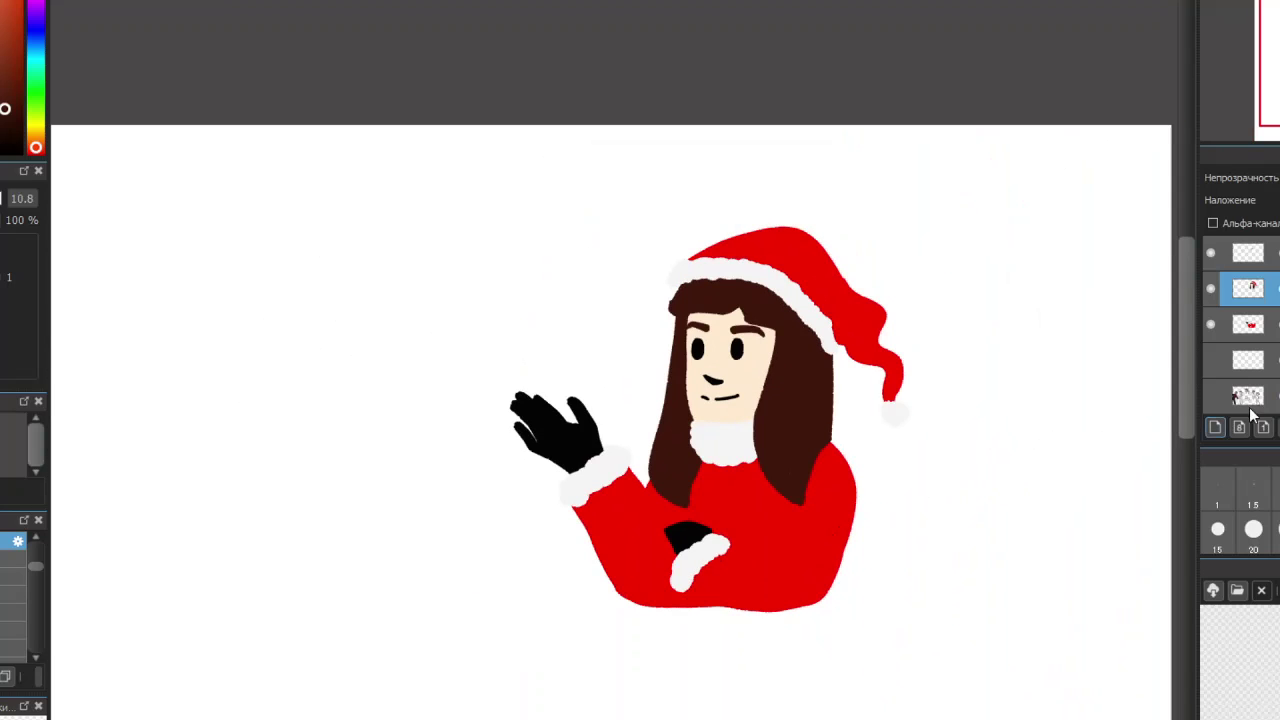
Add a new layer beneath the body layer and turn on the canvas grid
scroll(1240, 330, down, 1)
click(1260, 343)
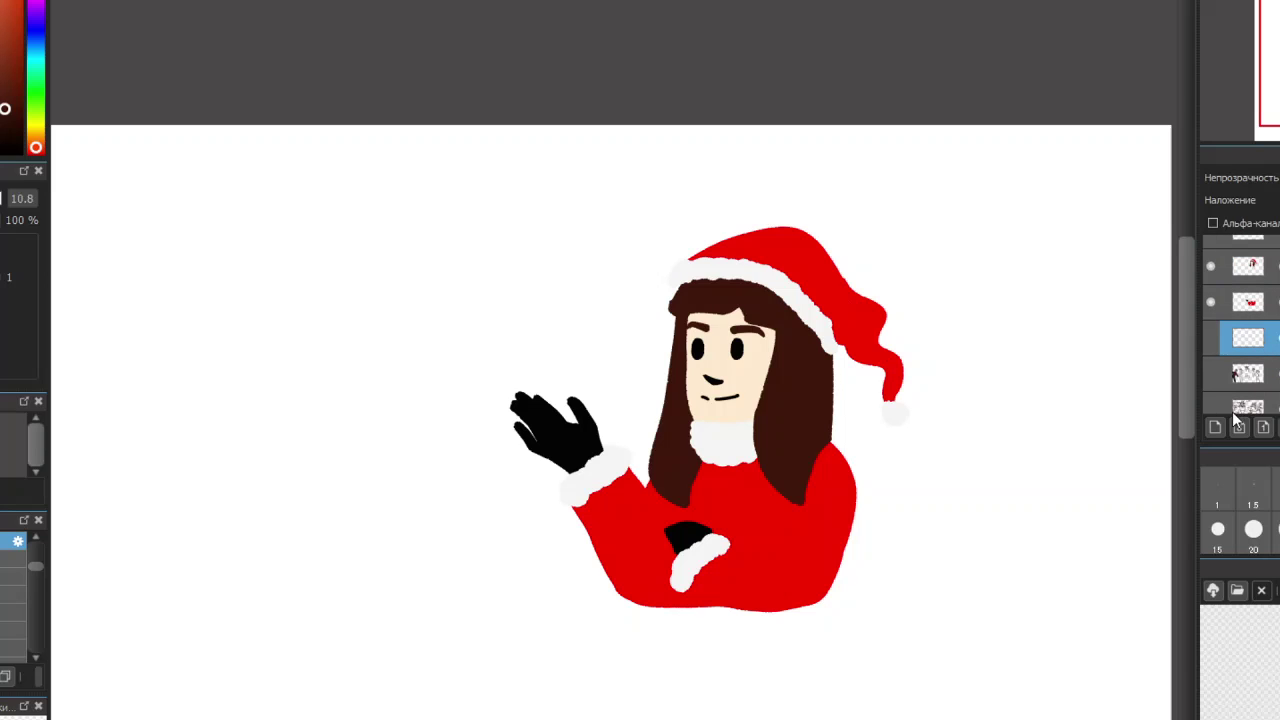
scroll(783, 500, down, 1)
scroll(741, 619, up, 3)
scroll(858, 522, down, 1)
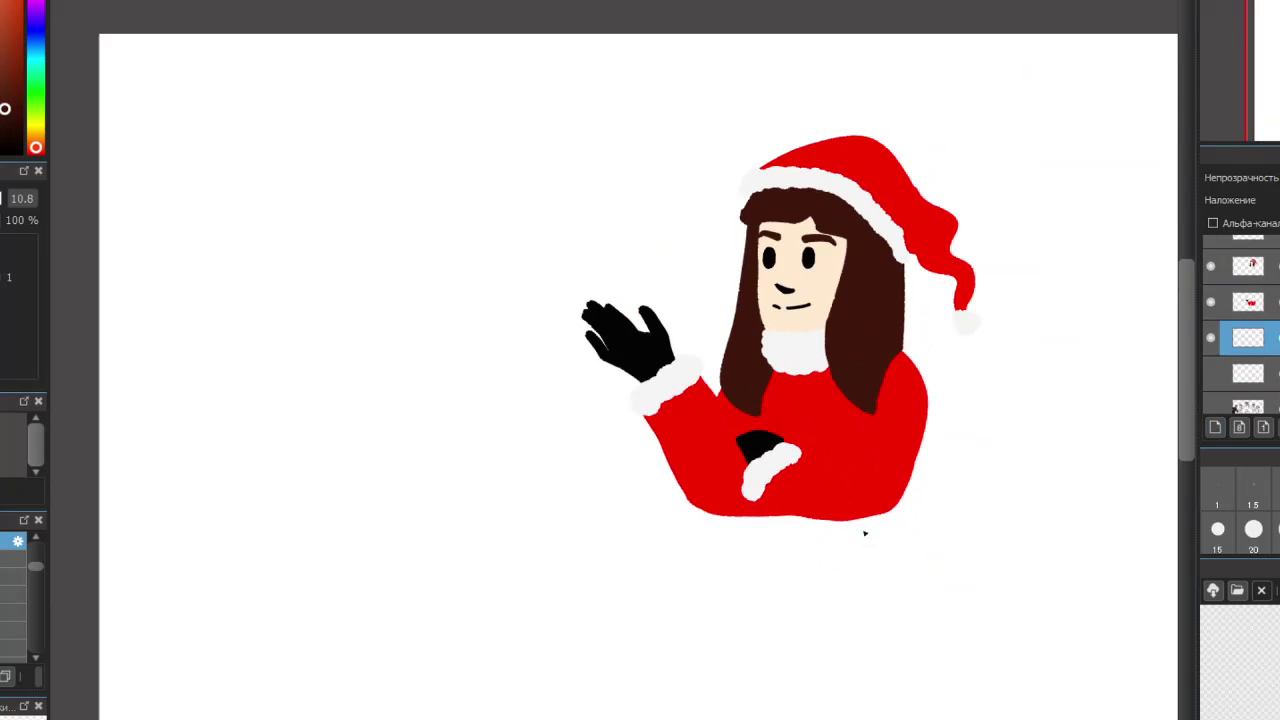
click(1, 45)
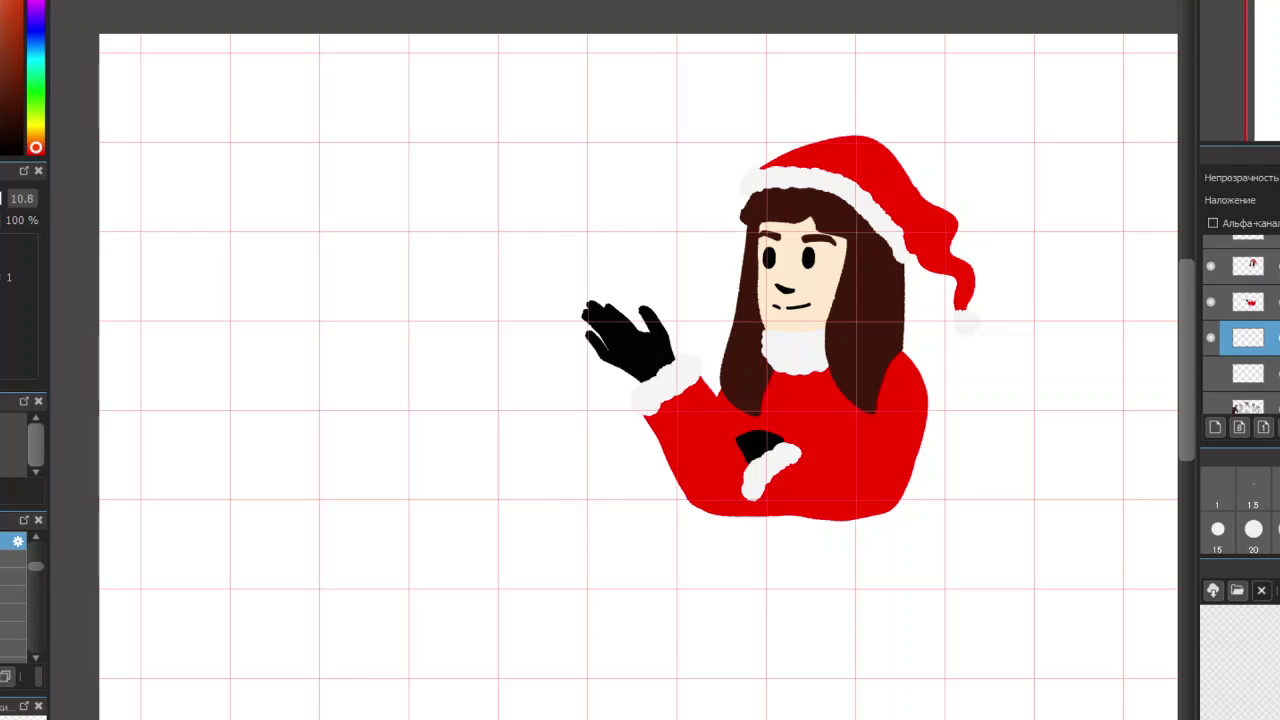
Draw a long straight horizontal brown line behind the base of the sweater, extending past both sides, and hide the grid
drag(703, 503, 478, 503)
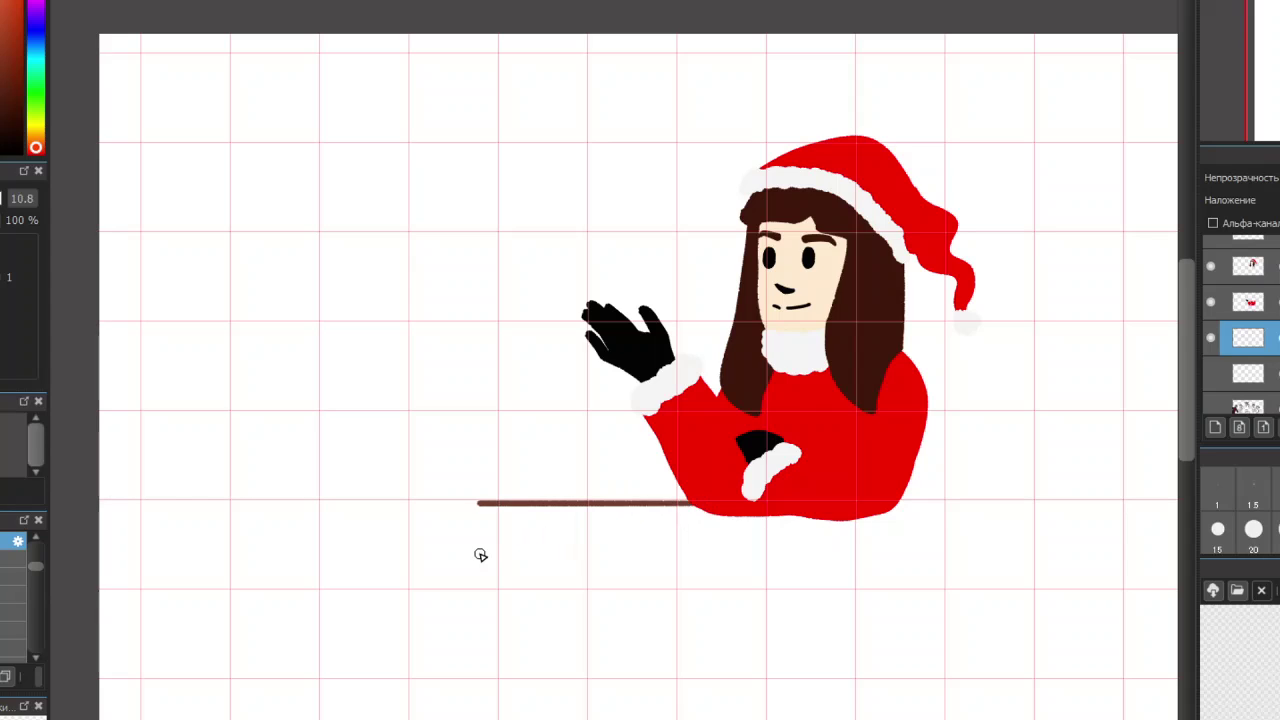
mouse_move(832, 553)
mouse_down()
mouse_move(953, 559)
mouse_move(754, 566)
mouse_move(1006, 553)
mouse_move(636, 553)
mouse_move(485, 568)
mouse_move(720, 574)
mouse_up()
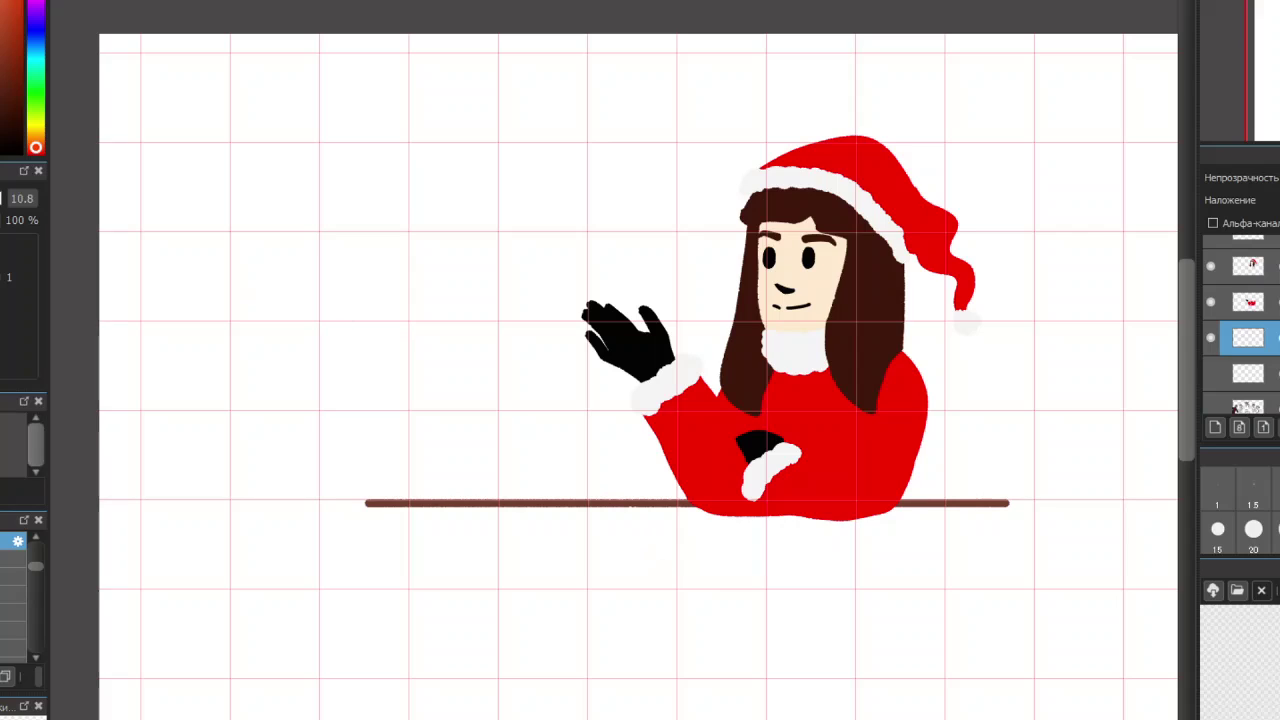
key(ctrl+z)
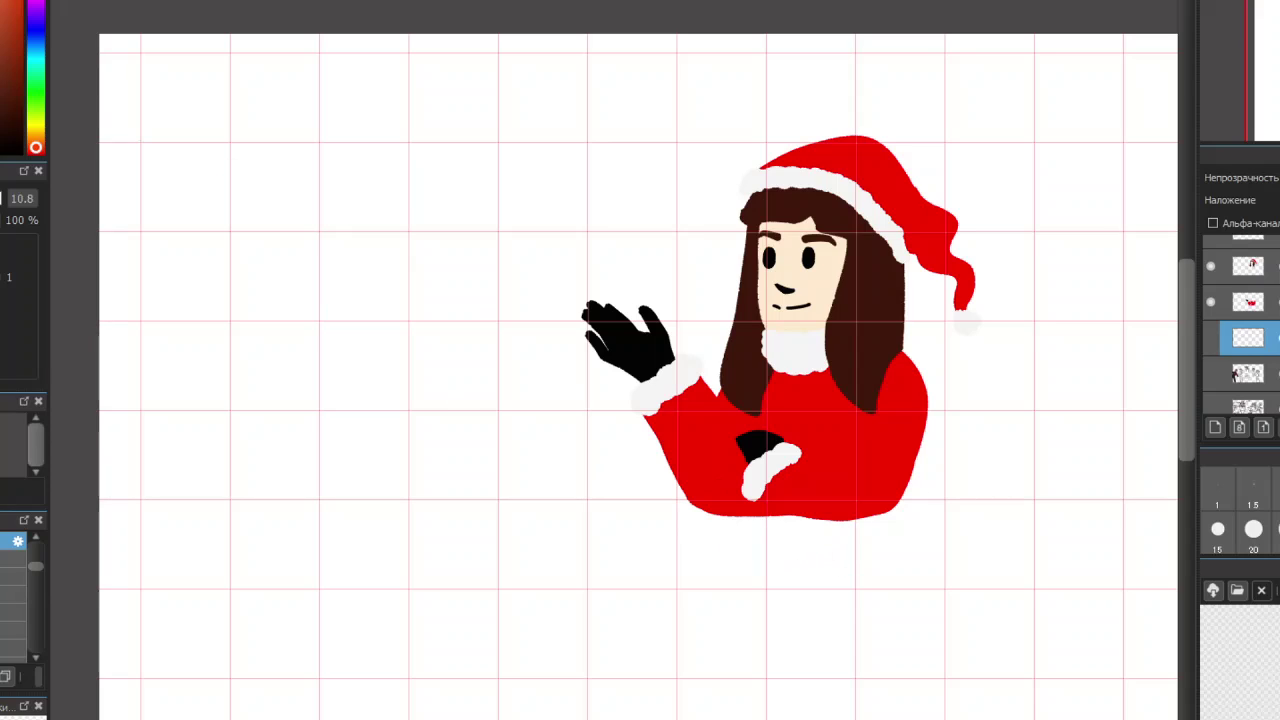
key(ctrl+y)
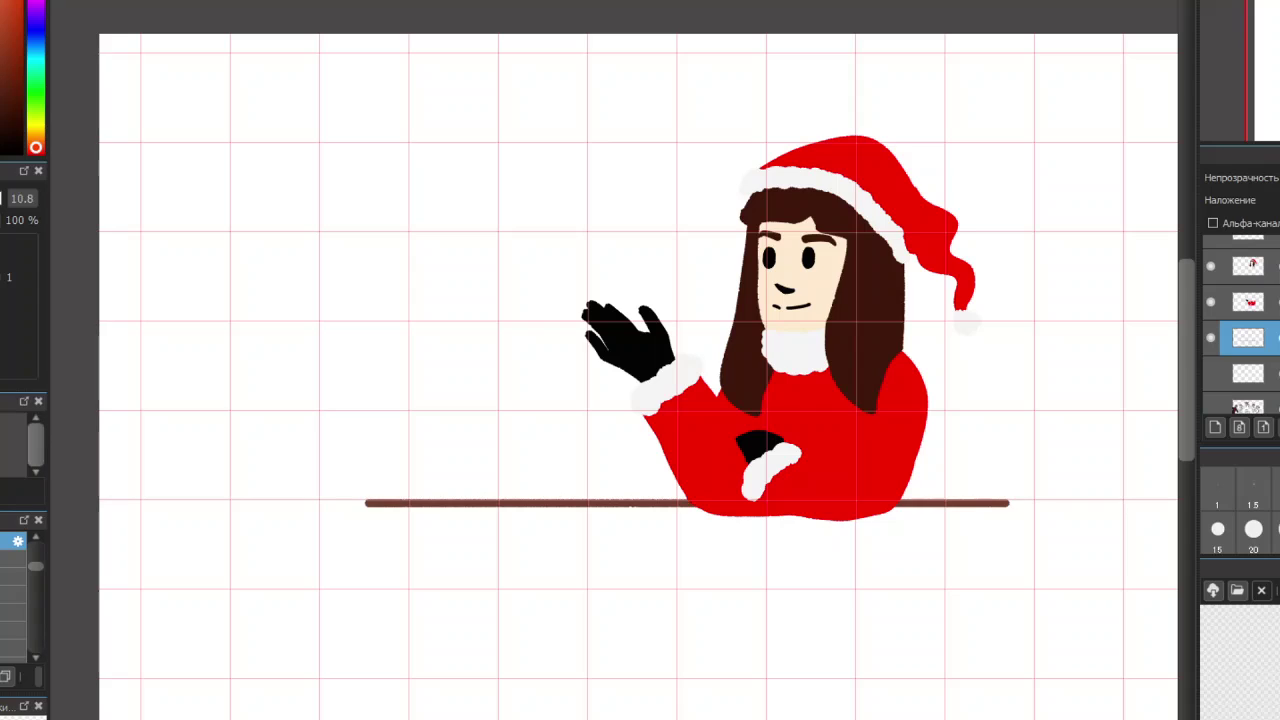
key(ctrl+apostrophe)
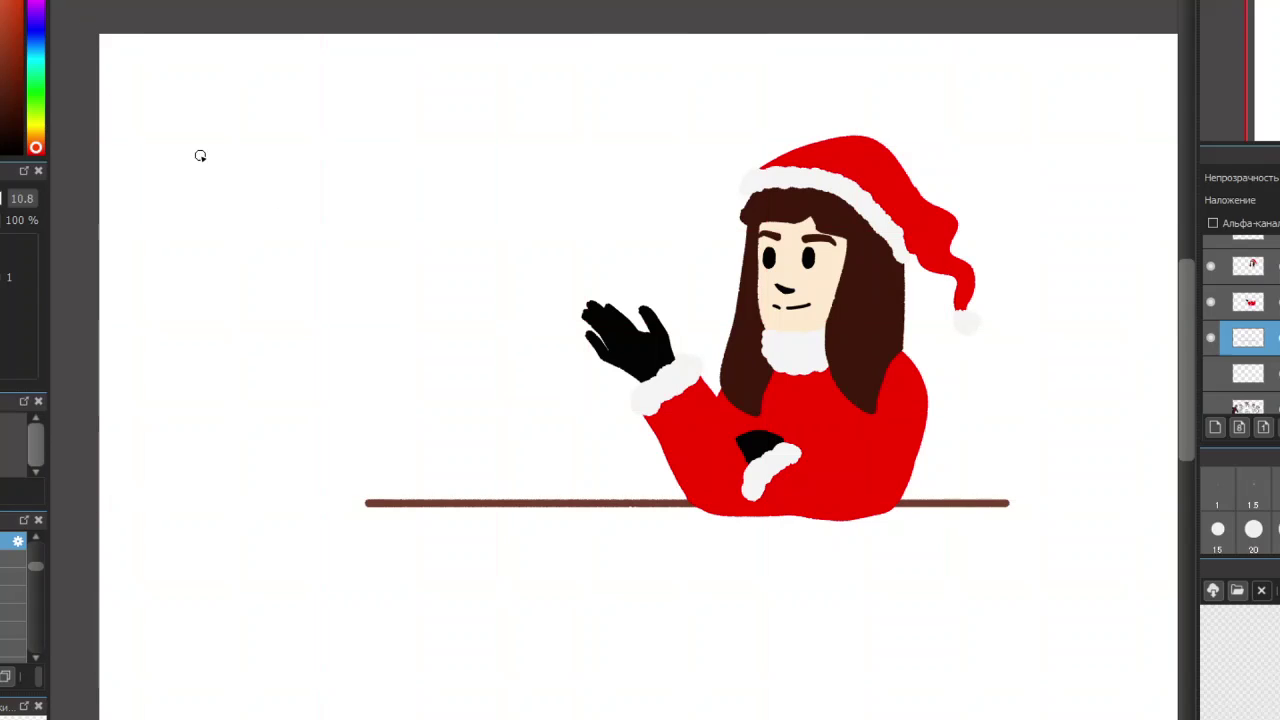
mouse_move(818, 578)
mouse_down()
mouse_move(861, 568)
mouse_move(881, 594)
mouse_move(861, 624)
mouse_move(820, 628)
mouse_up()
mouse_move(815, 577)
mouse_down()
mouse_move(781, 596)
mouse_move(786, 611)
mouse_move(852, 600)
mouse_up()
mouse_move(840, 588)
mouse_down()
mouse_move(752, 601)
mouse_move(691, 570)
mouse_move(632, 570)
mouse_move(606, 578)
mouse_move(697, 602)
mouse_move(463, 604)
mouse_move(422, 572)
mouse_move(413, 625)
mouse_move(626, 628)
mouse_move(616, 652)
mouse_move(478, 667)
mouse_move(439, 669)
mouse_move(414, 643)
mouse_move(406, 693)
mouse_move(718, 664)
mouse_move(658, 695)
mouse_move(697, 694)
mouse_move(738, 682)
mouse_move(778, 623)
mouse_move(885, 623)
mouse_move(831, 628)
mouse_move(862, 624)
mouse_up()
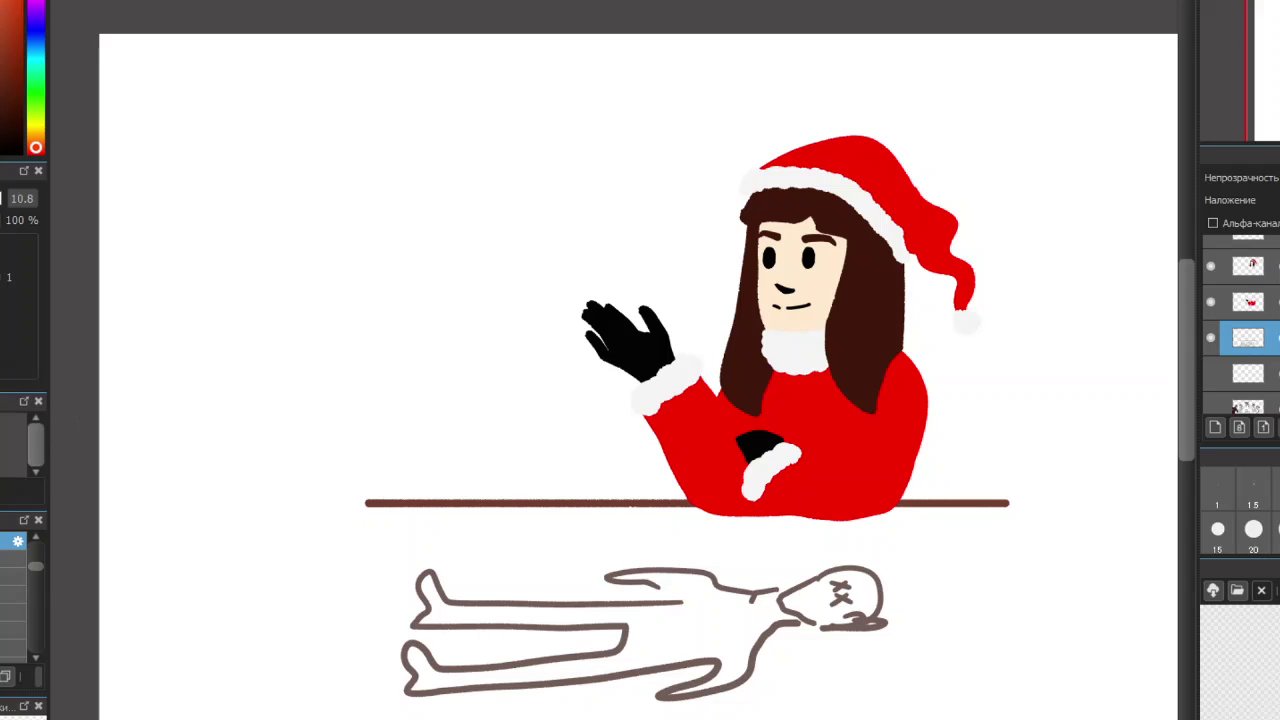
key(ctrl+z)
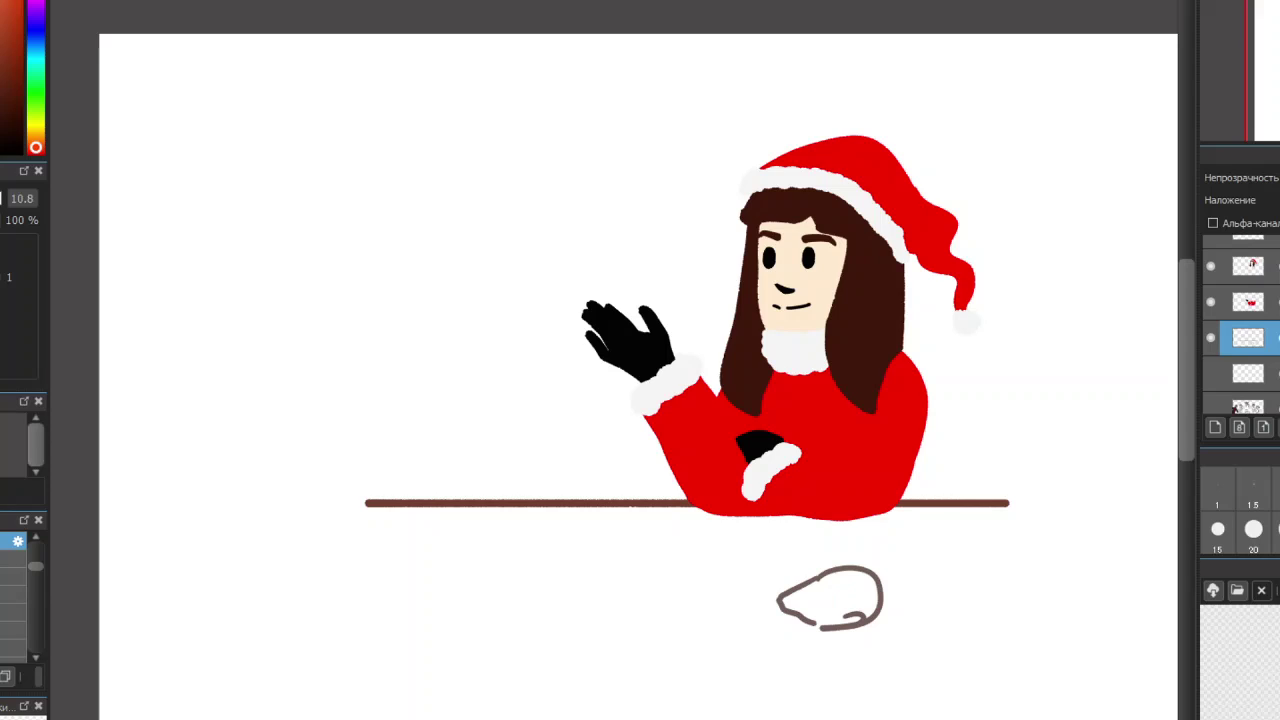
key(ctrl+z)
key(ctrl+z)
key(ctrl+z)
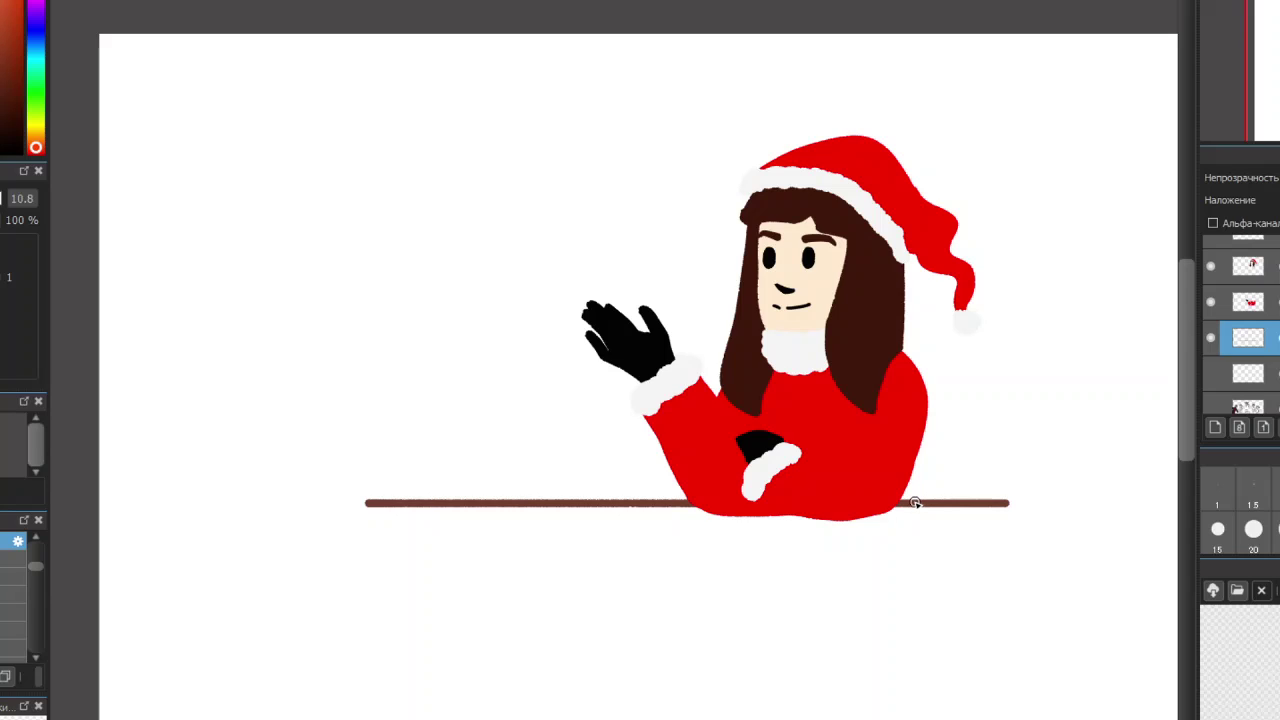
With the canvas grid on, draw a second, longer horizontal brown line below the first one, and hide the grid
scroll(840, 577, down, 1)
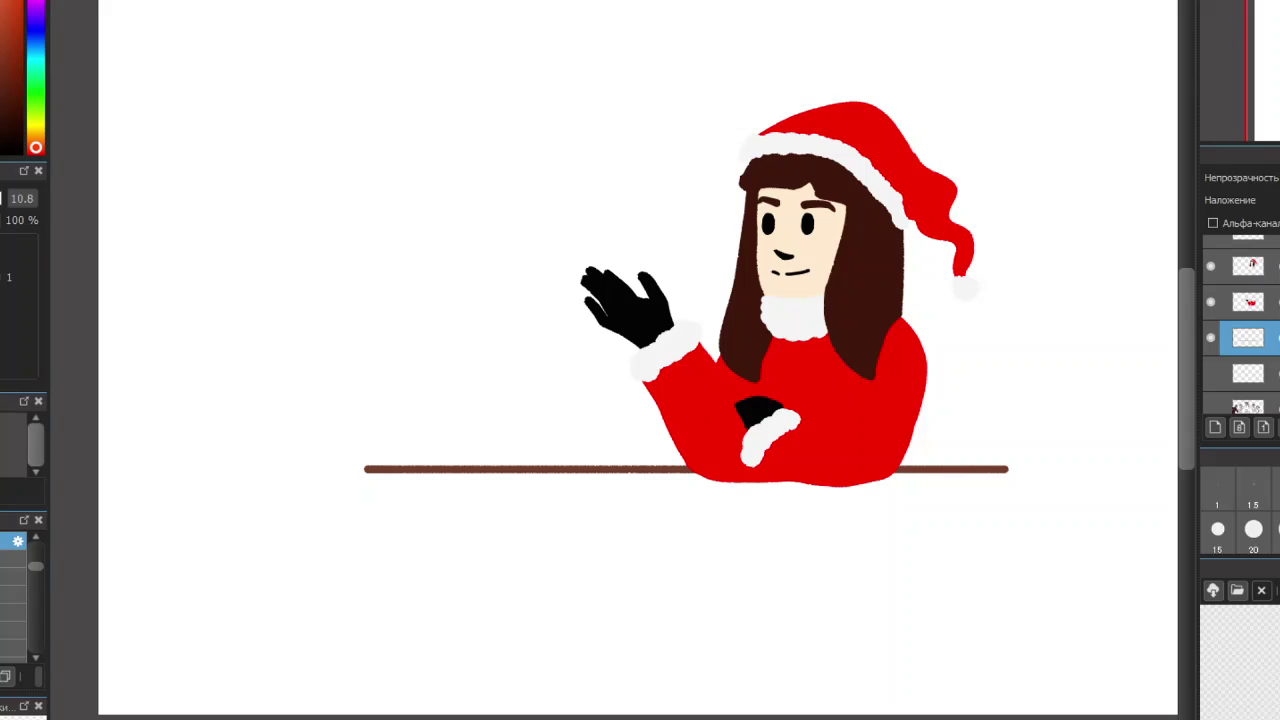
key(ctrl+g)
mouse_move(324, 525)
mouse_down()
mouse_move(552, 525)
mouse_move(834, 574)
mouse_move(1006, 557)
mouse_move(228, 595)
mouse_up()
drag(371, 466, 289, 466)
key(ctrl+z)
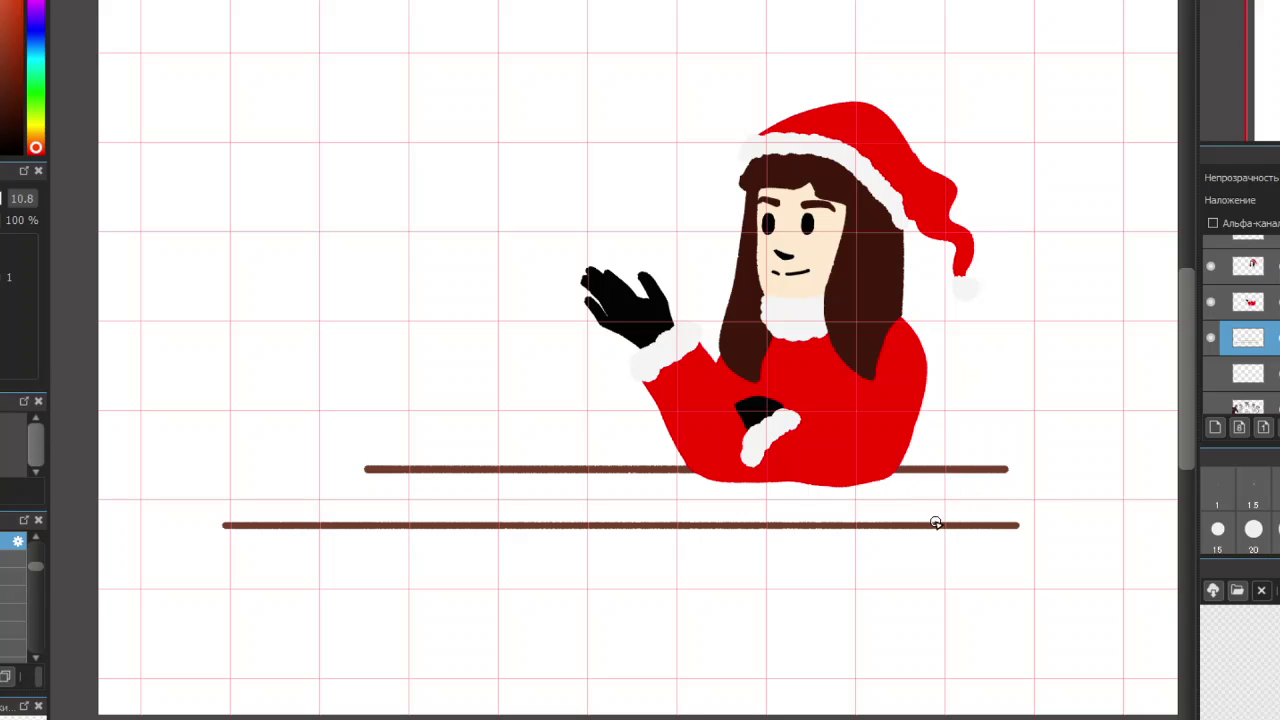
key(ctrl+g)
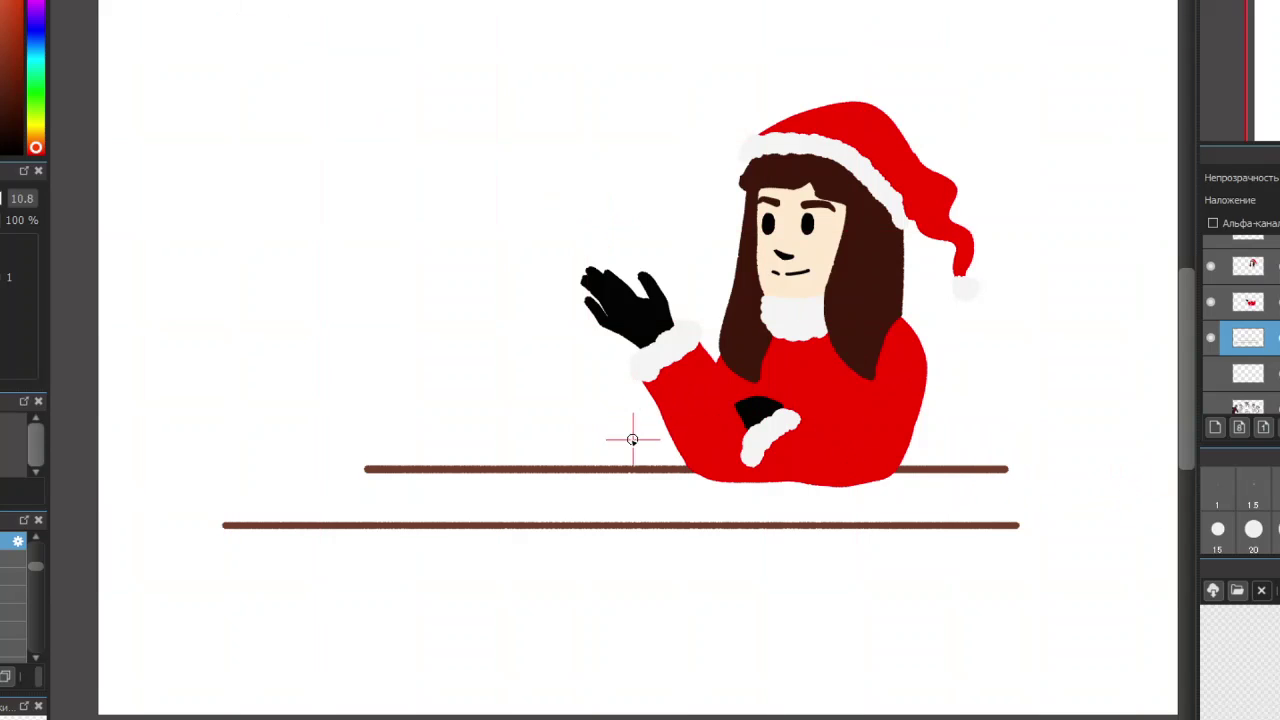
drag(630, 455, 934, 537)
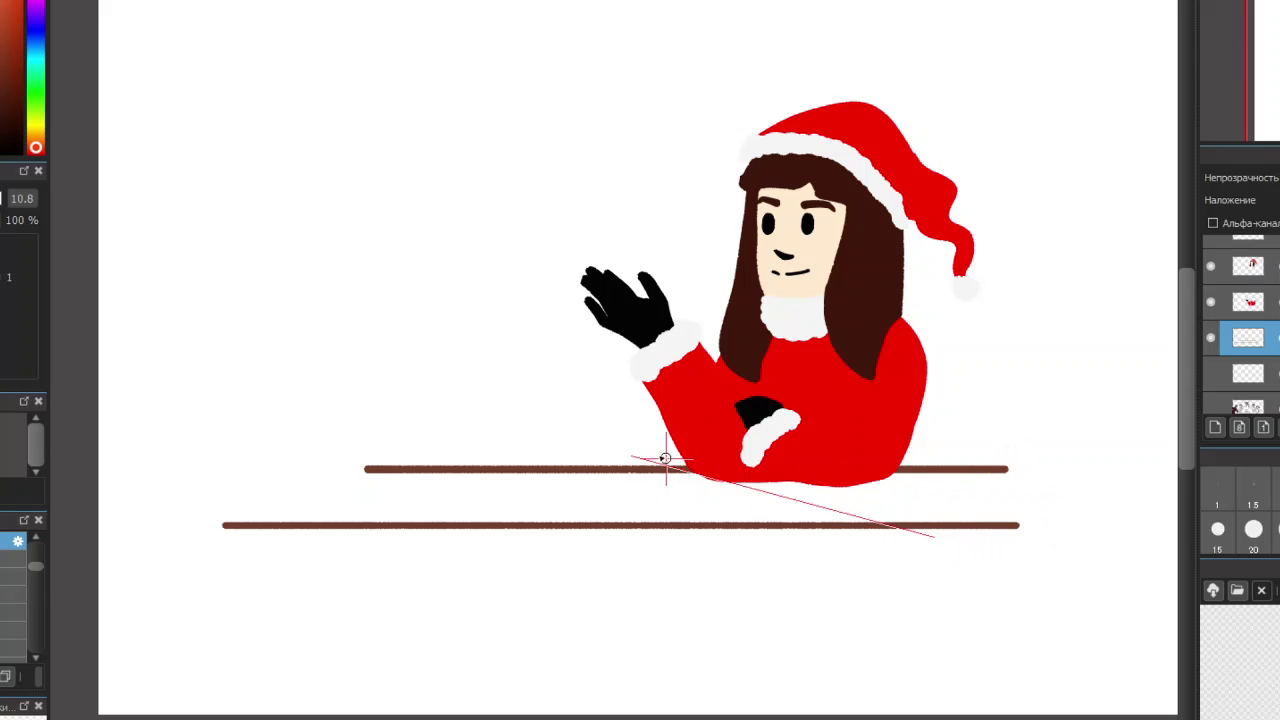
drag(617, 451, 331, 547)
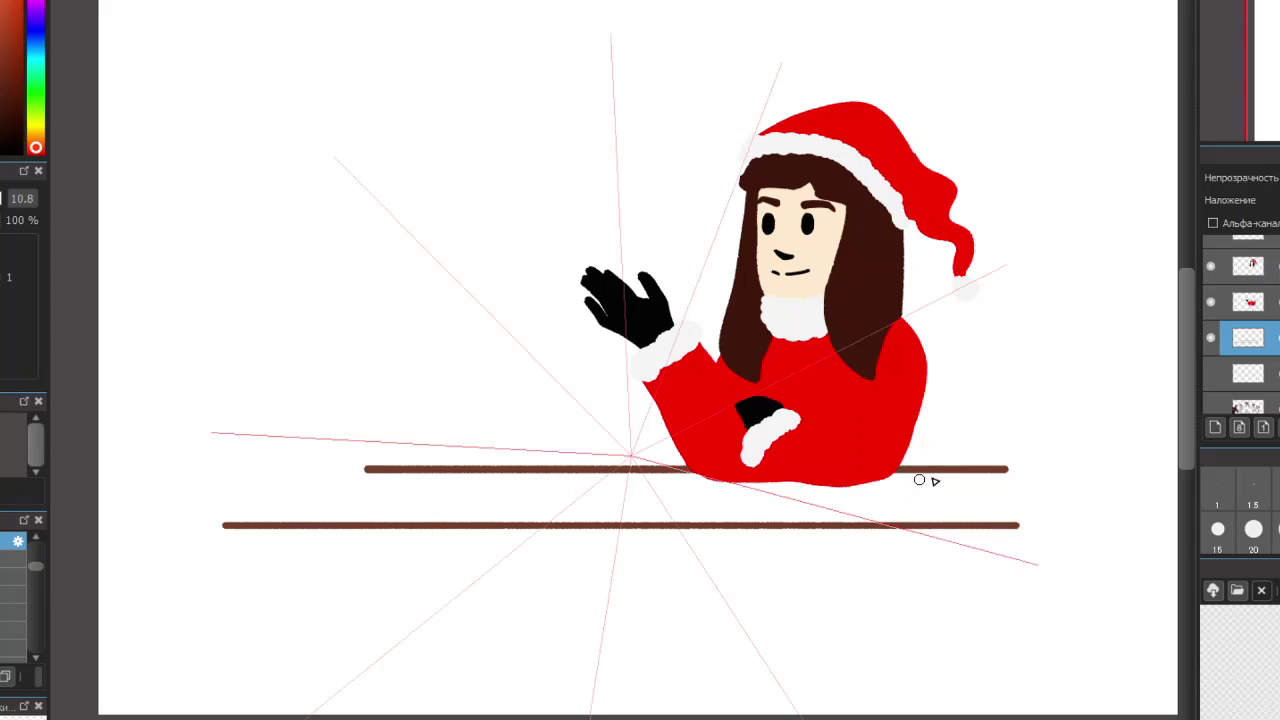
drag(1003, 470, 1054, 526)
key(ctrl+z)
key(ctrl+g)
key(ctrl+g)
mouse_move(988, 466)
mouse_down()
mouse_move(1074, 574)
mouse_move(974, 491)
mouse_move(1033, 517)
mouse_up()
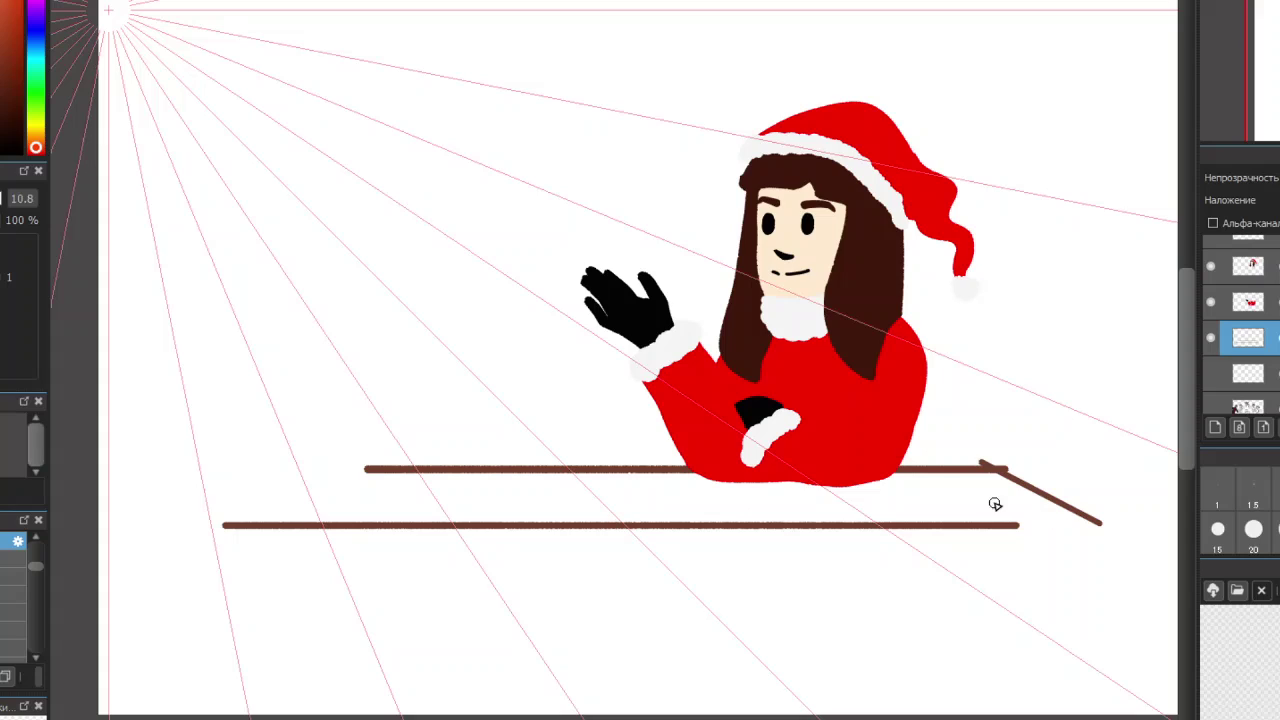
key(ctrl+z)
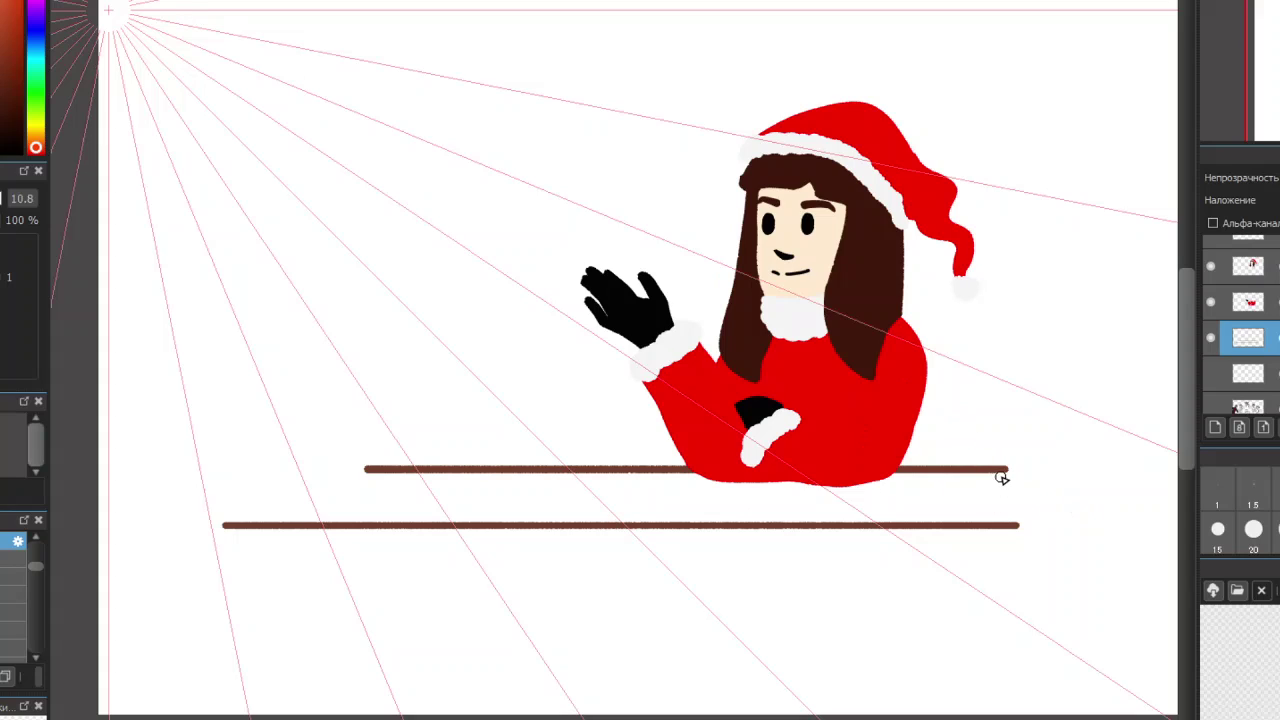
drag(1007, 474, 1066, 547)
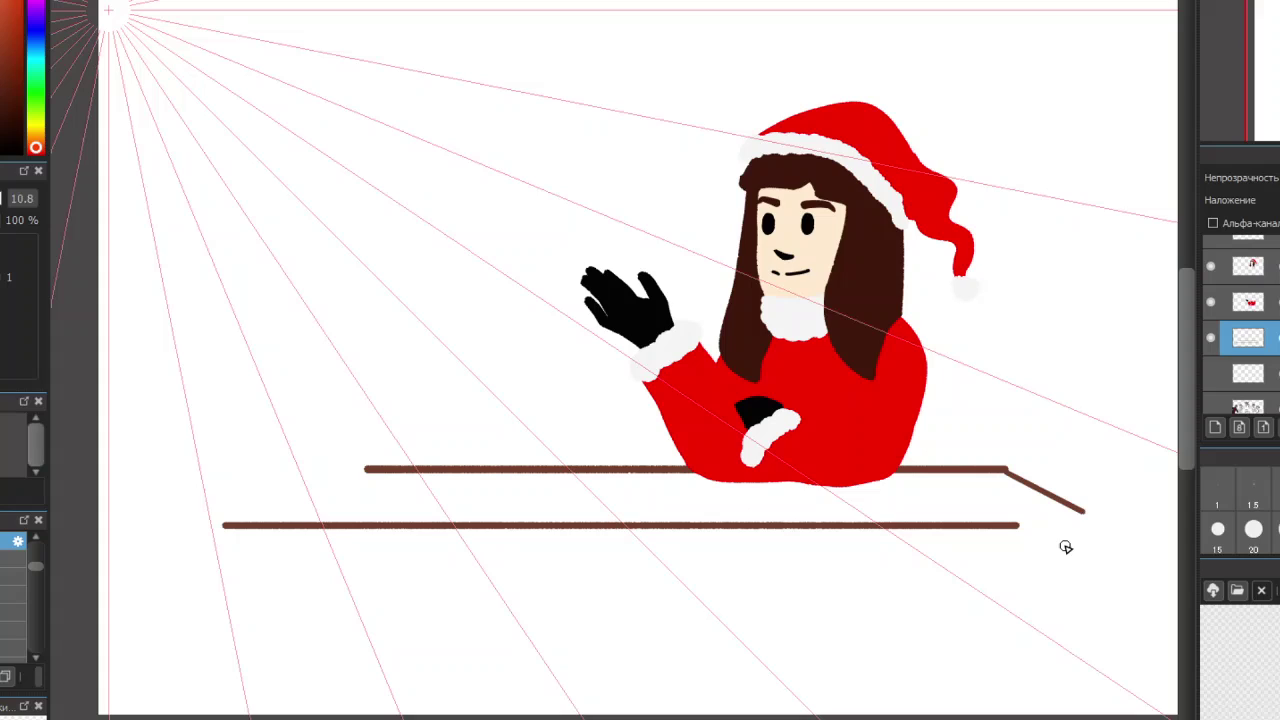
key(ctrl+z)
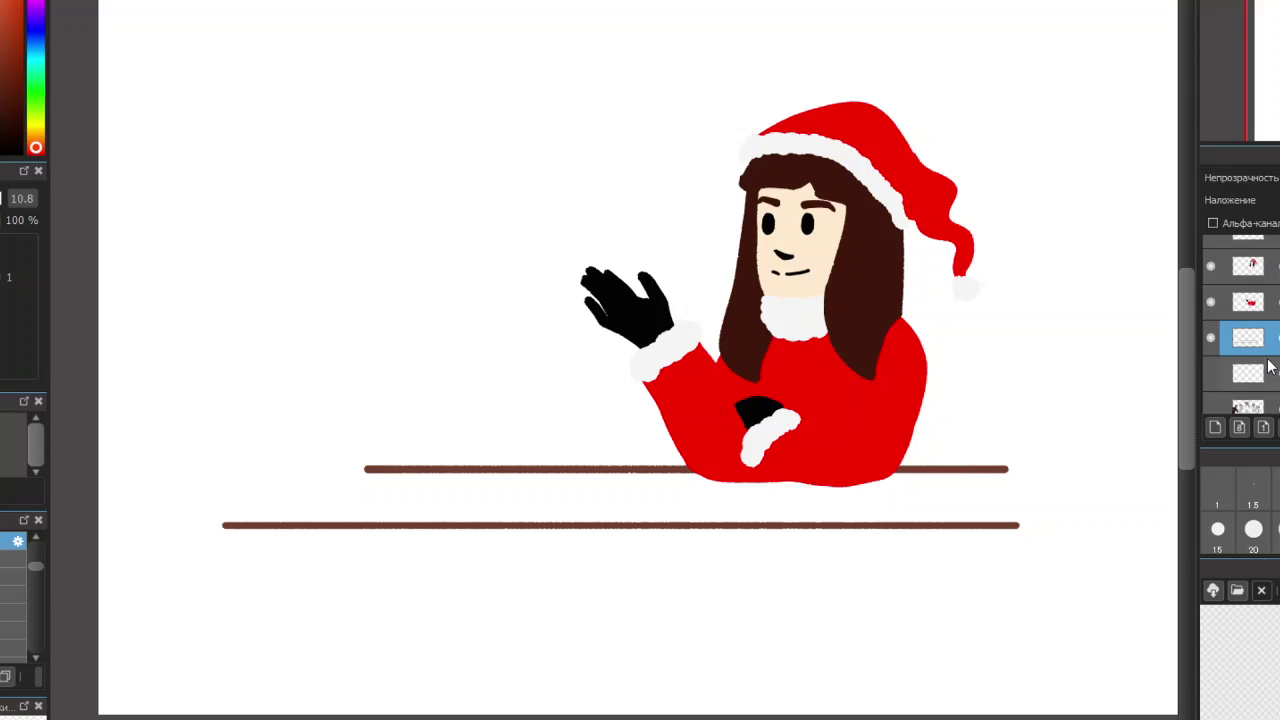
drag(257, 520, 354, 471)
drag(267, 512, 228, 521)
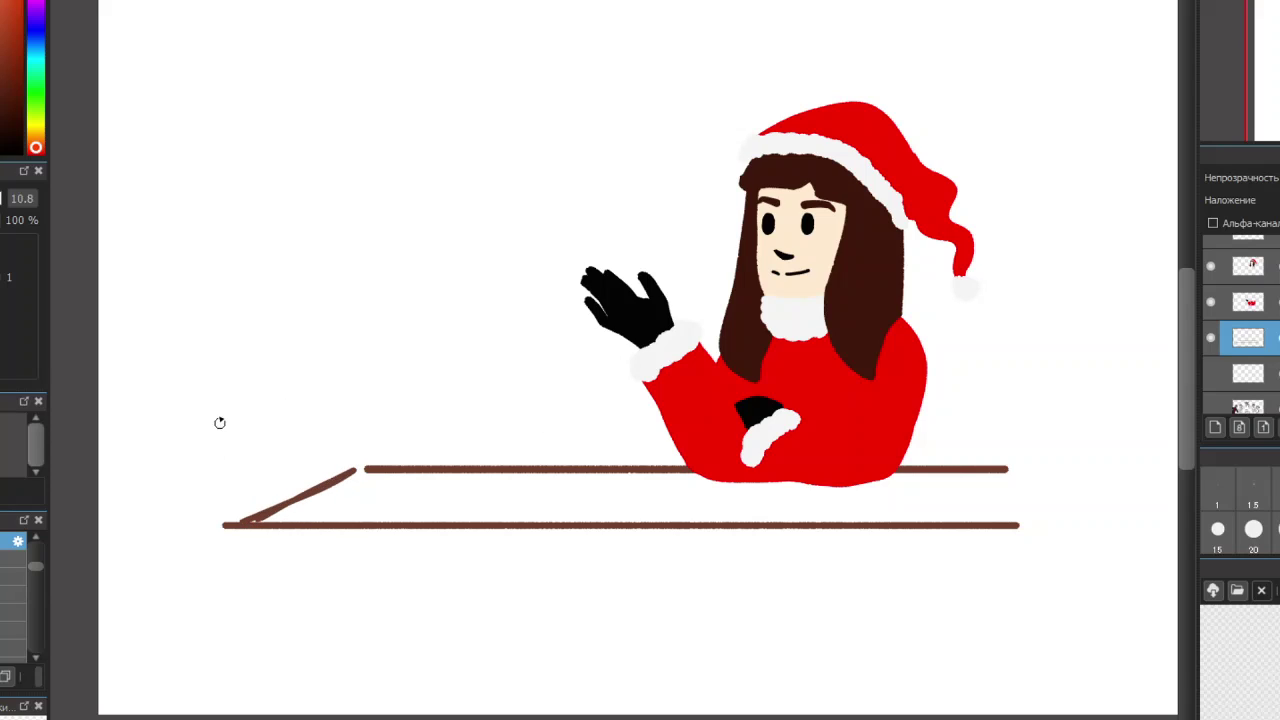
key(ctrl+z)
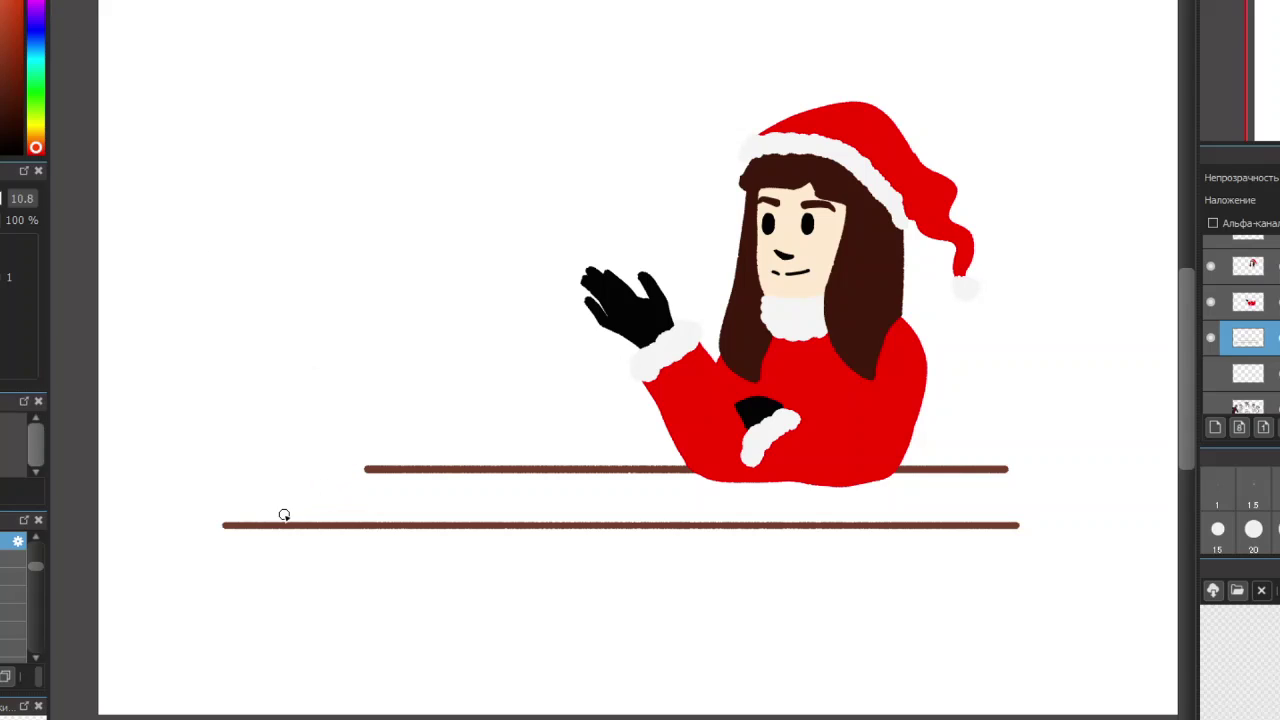
Connect the two brown lines with a slanted stroke near each end and fill the enclosed tabletop with brown
mouse_move(257, 520)
mouse_down()
mouse_move(369, 468)
mouse_move(255, 520)
mouse_move(280, 518)
mouse_up()
mouse_move(1000, 470)
mouse_down()
mouse_move(1015, 529)
mouse_move(970, 479)
mouse_up()
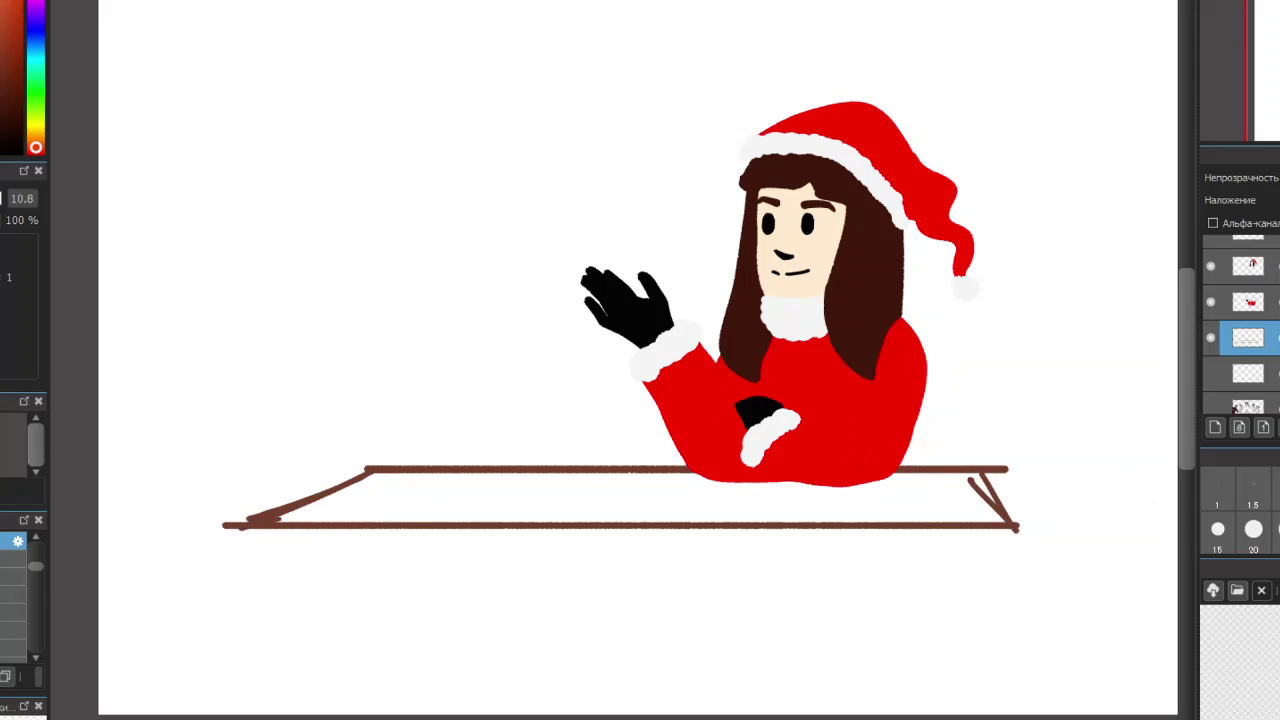
key(ctrl+z)
key(ctrl+z)
mouse_move(982, 468)
mouse_down()
mouse_move(1020, 521)
mouse_move(980, 466)
mouse_up()
key(ctrl+z)
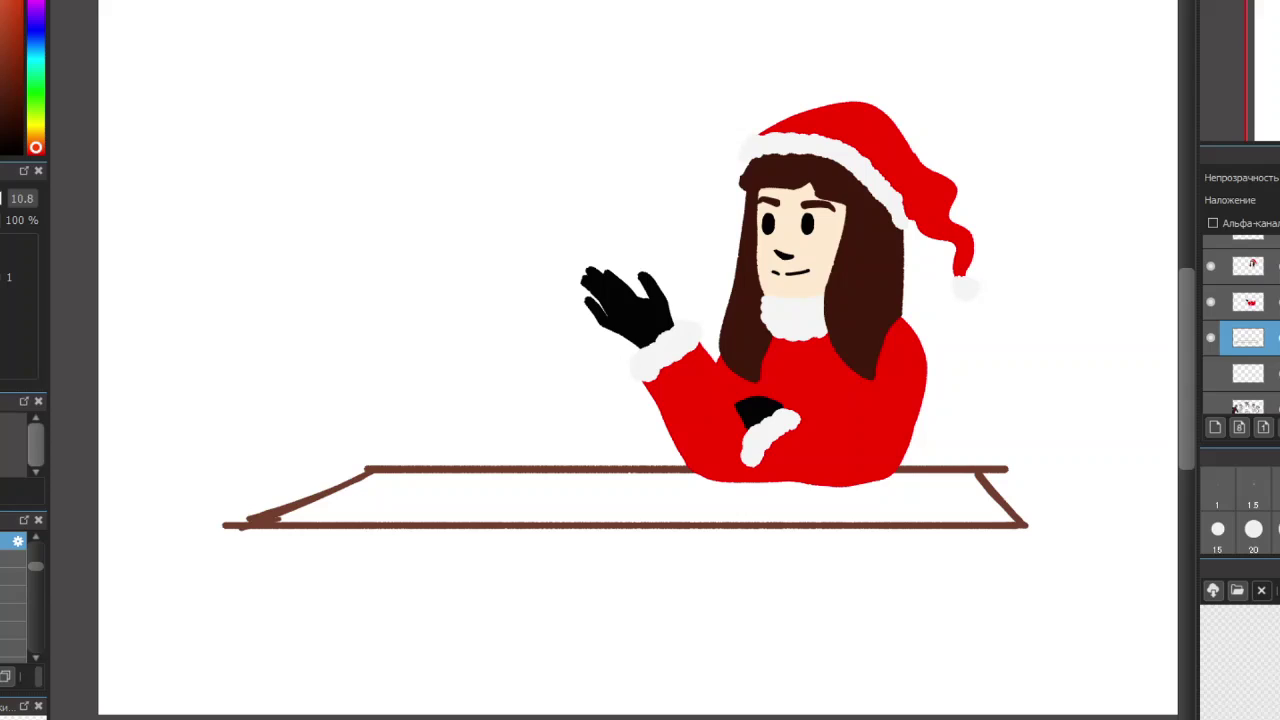
click(618, 505)
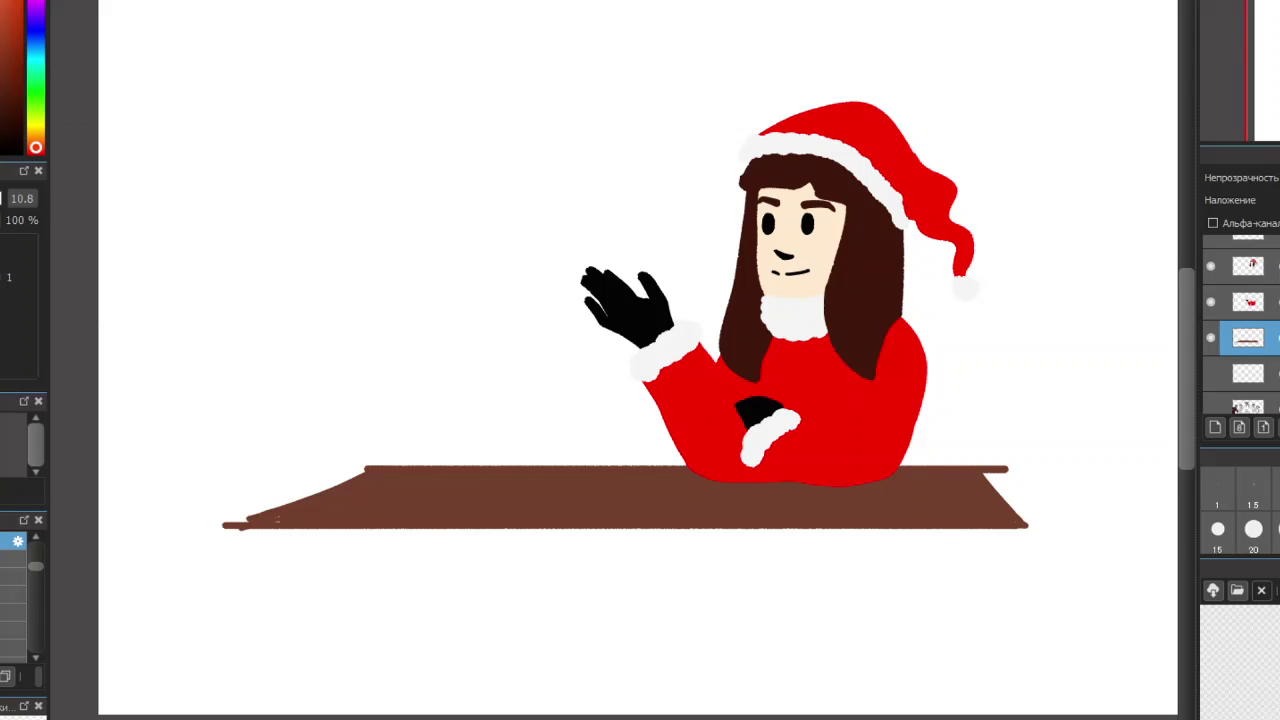
Show the grid, enlarge the brush to 21 and paint a straight darker brown front edge along the tabletop's lower side
key(ctrl+g)
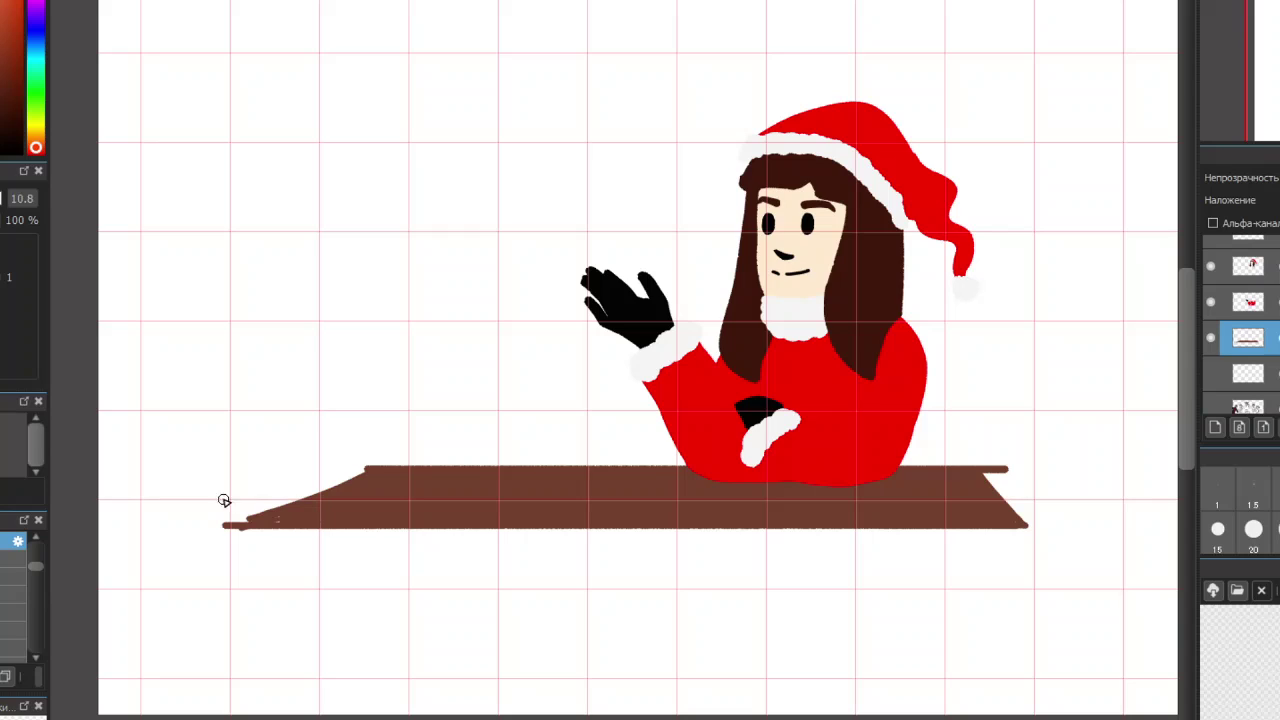
key(bracketright)
mouse_move(238, 529)
mouse_down()
mouse_move(400, 569)
mouse_move(727, 604)
mouse_move(1023, 600)
mouse_up()
drag(648, 597, 240, 596)
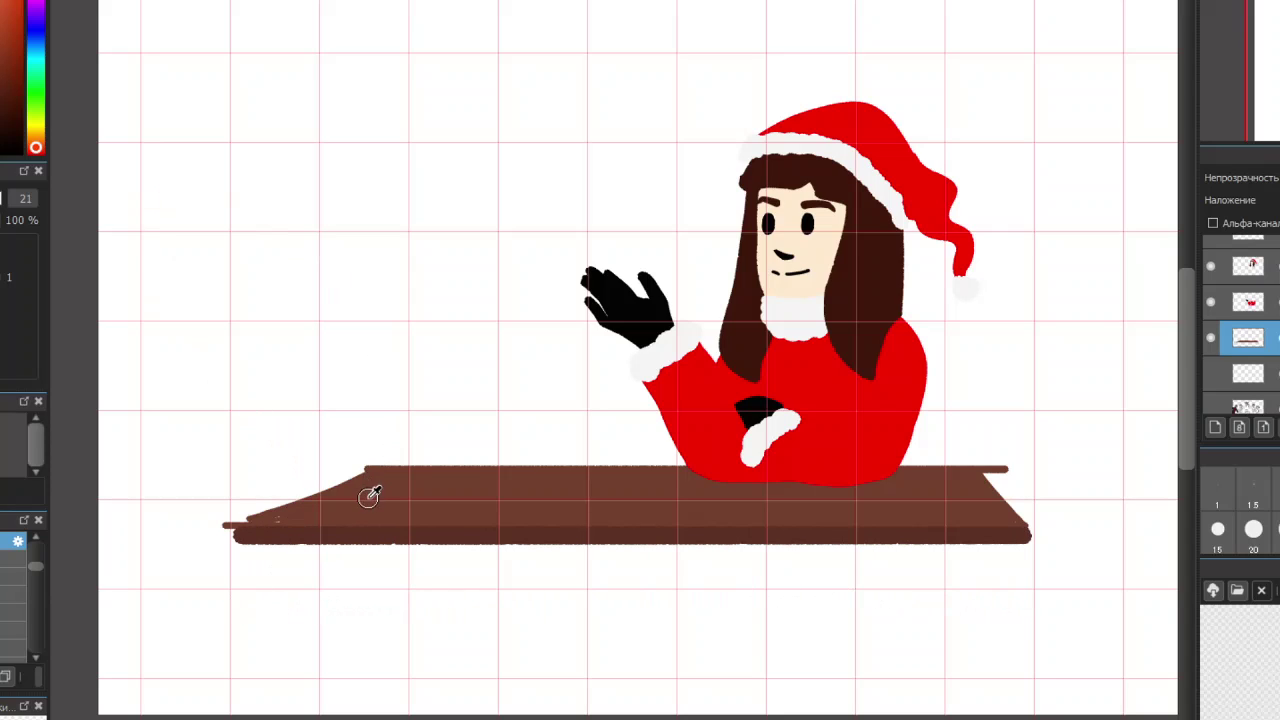
drag(253, 521, 770, 528)
Extend the tabletop and its darker front edge outward past both slanted ends with horizontal strokes in their matching browns
mouse_move(376, 473)
mouse_down()
mouse_move(310, 494)
mouse_move(373, 469)
mouse_move(340, 473)
mouse_move(381, 475)
mouse_move(285, 474)
mouse_up()
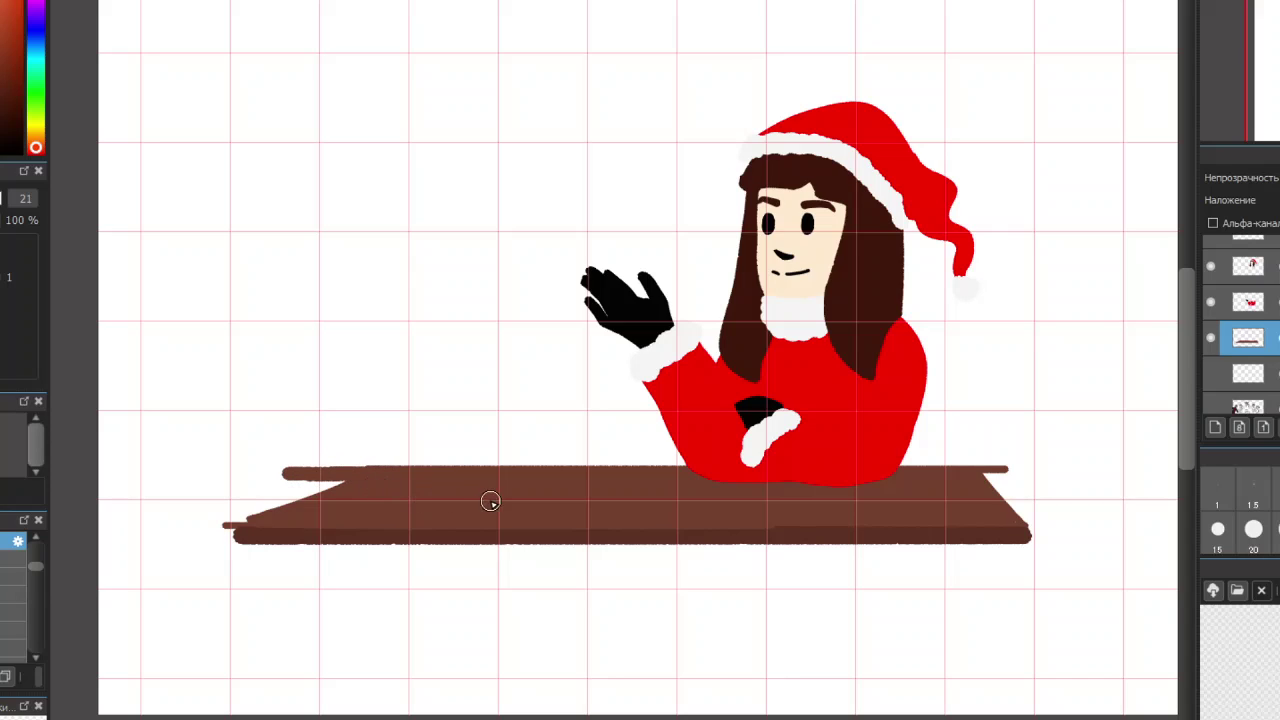
mouse_move(362, 487)
mouse_down()
mouse_move(290, 484)
mouse_move(300, 498)
mouse_move(266, 496)
mouse_move(327, 499)
mouse_move(252, 510)
mouse_move(280, 503)
mouse_move(262, 492)
mouse_move(257, 513)
mouse_move(229, 517)
mouse_move(363, 528)
mouse_up()
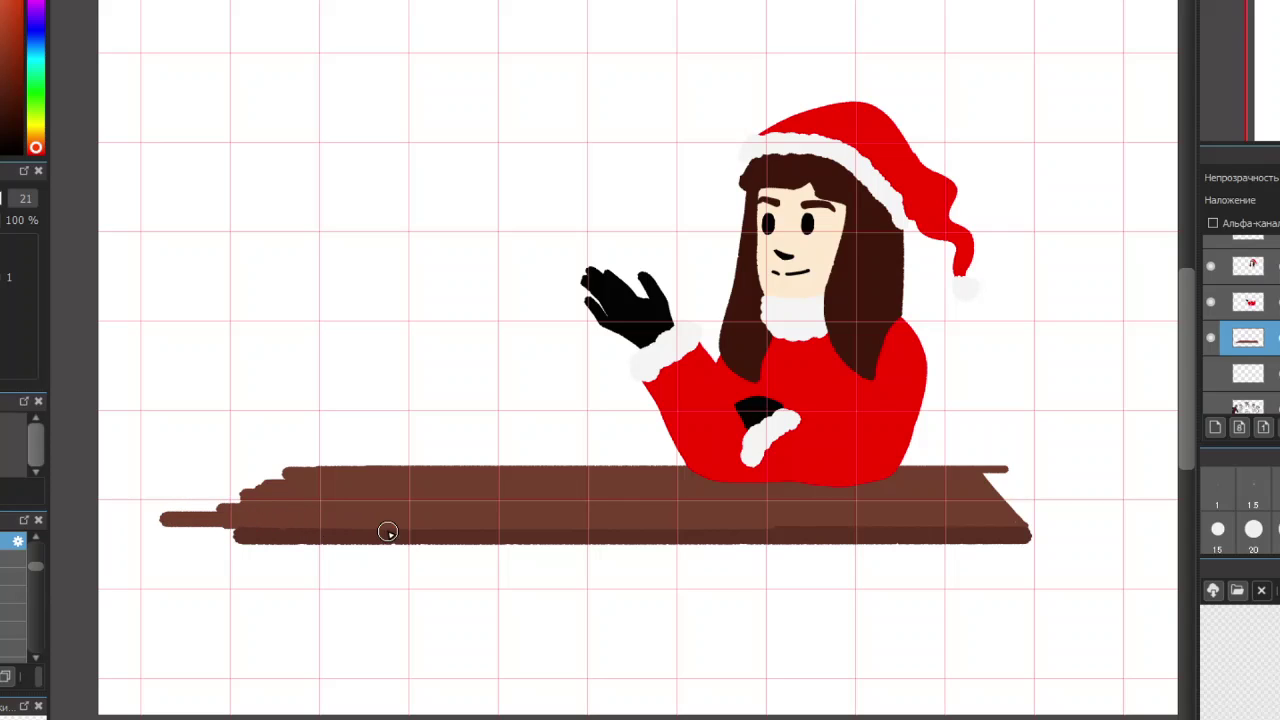
mouse_move(1006, 506)
mouse_down()
mouse_move(1024, 477)
mouse_move(984, 481)
mouse_move(1032, 481)
mouse_move(971, 501)
mouse_move(1051, 494)
mouse_move(957, 489)
mouse_move(1057, 490)
mouse_move(995, 478)
mouse_move(1026, 503)
mouse_move(979, 503)
mouse_move(1067, 507)
mouse_move(1008, 508)
mouse_move(1062, 519)
mouse_move(1023, 519)
mouse_move(1009, 542)
mouse_move(1013, 531)
mouse_move(1060, 534)
mouse_move(1015, 540)
mouse_move(1063, 537)
mouse_up()
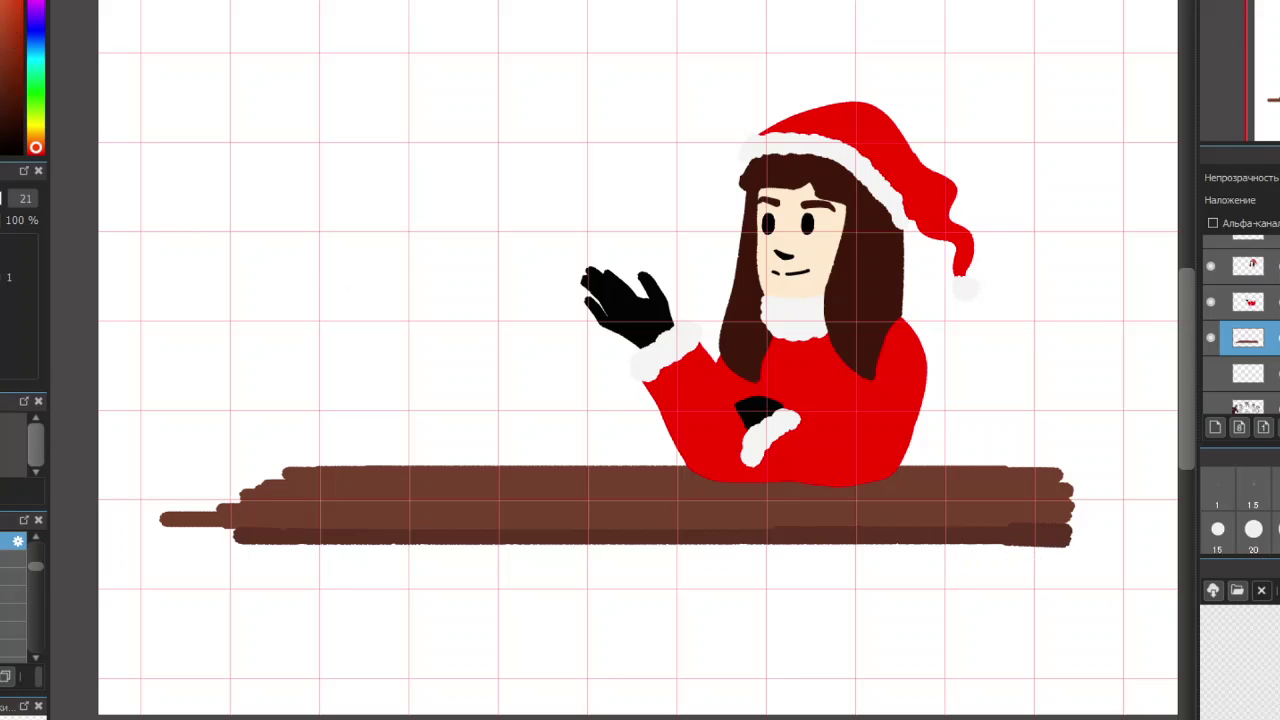
key(ctrl+z)
mouse_move(1034, 534)
mouse_down()
mouse_move(1014, 537)
mouse_move(1055, 540)
mouse_up()
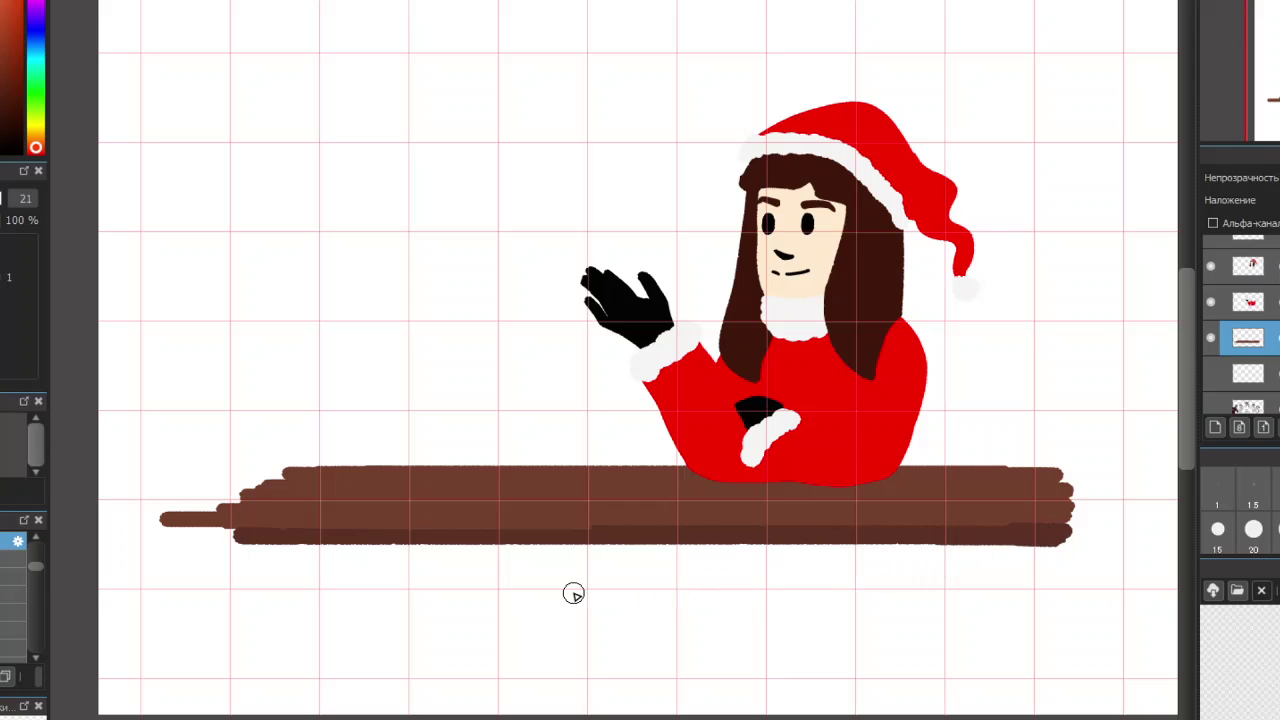
drag(238, 584, 208, 582)
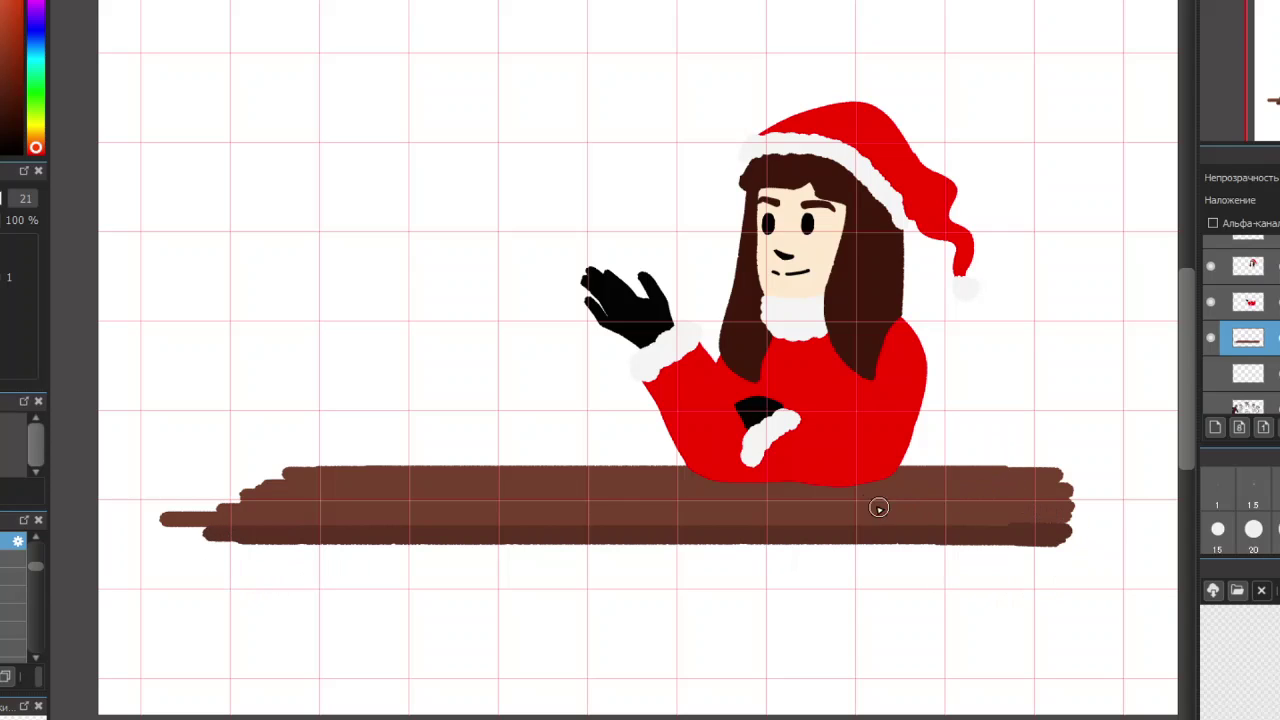
Add a new layer directly above the head layer and undo its clipping to the layer below
scroll(1240, 330, up, 1)
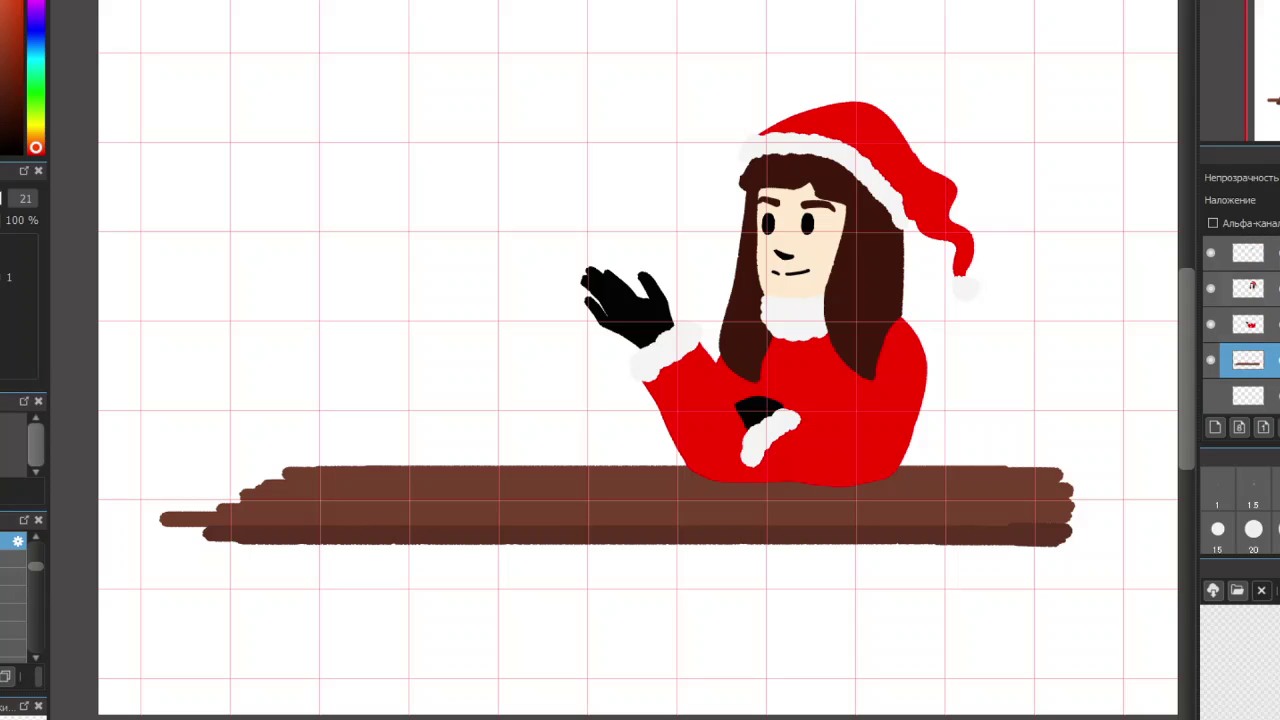
click(1248, 288)
click(1215, 427)
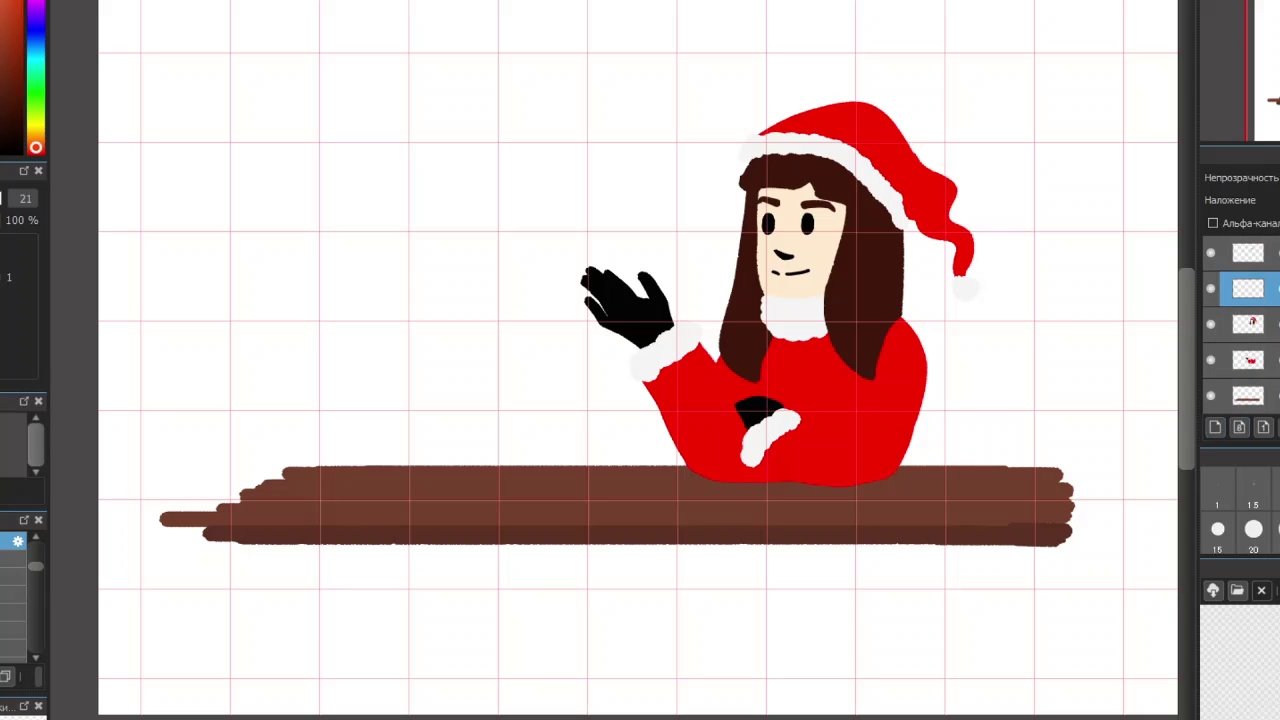
click(1278, 223)
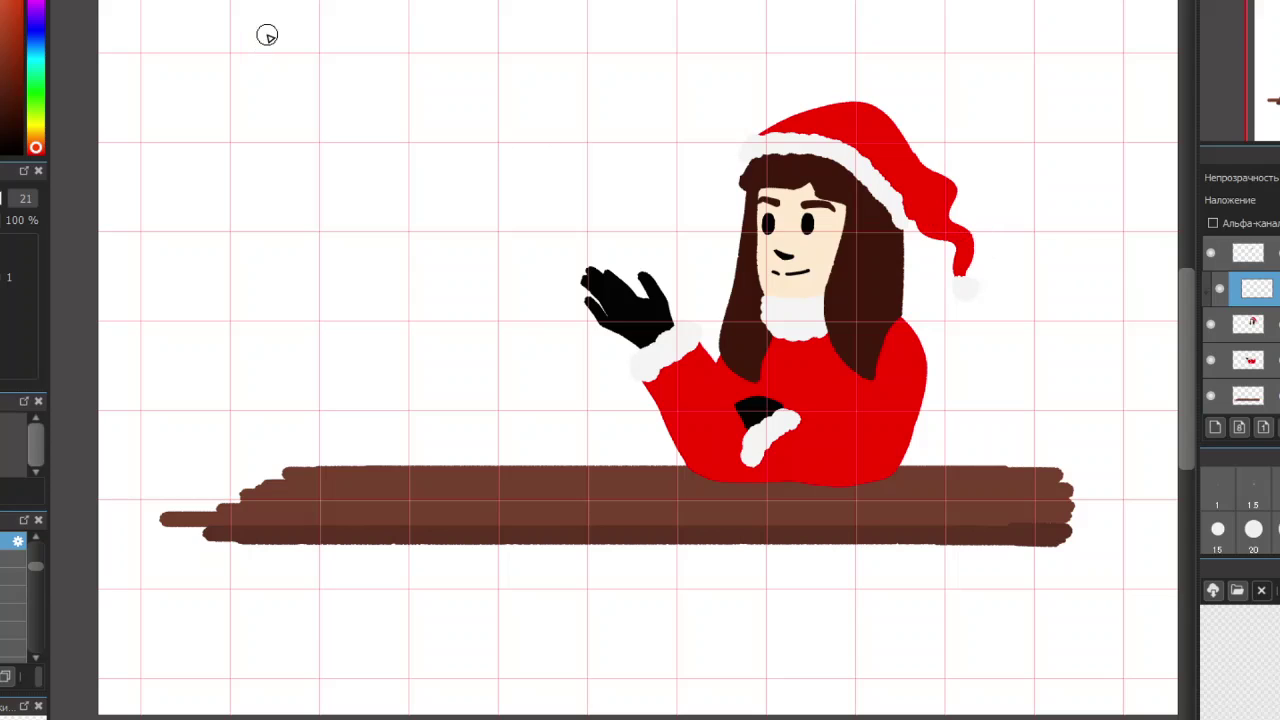
key(ctrl+z)
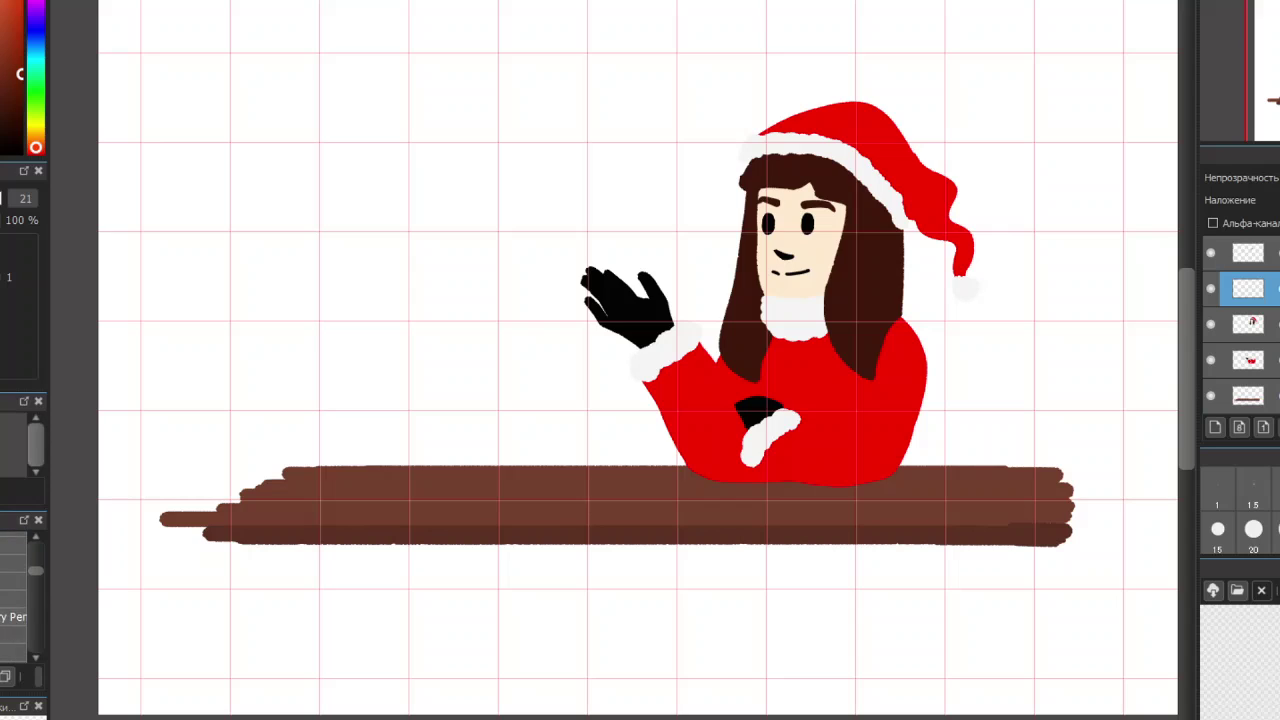
Look through the whole brush list for a brush suited to shading the character
scroll(14, 590, down, 2)
scroll(14, 595, down, 3)
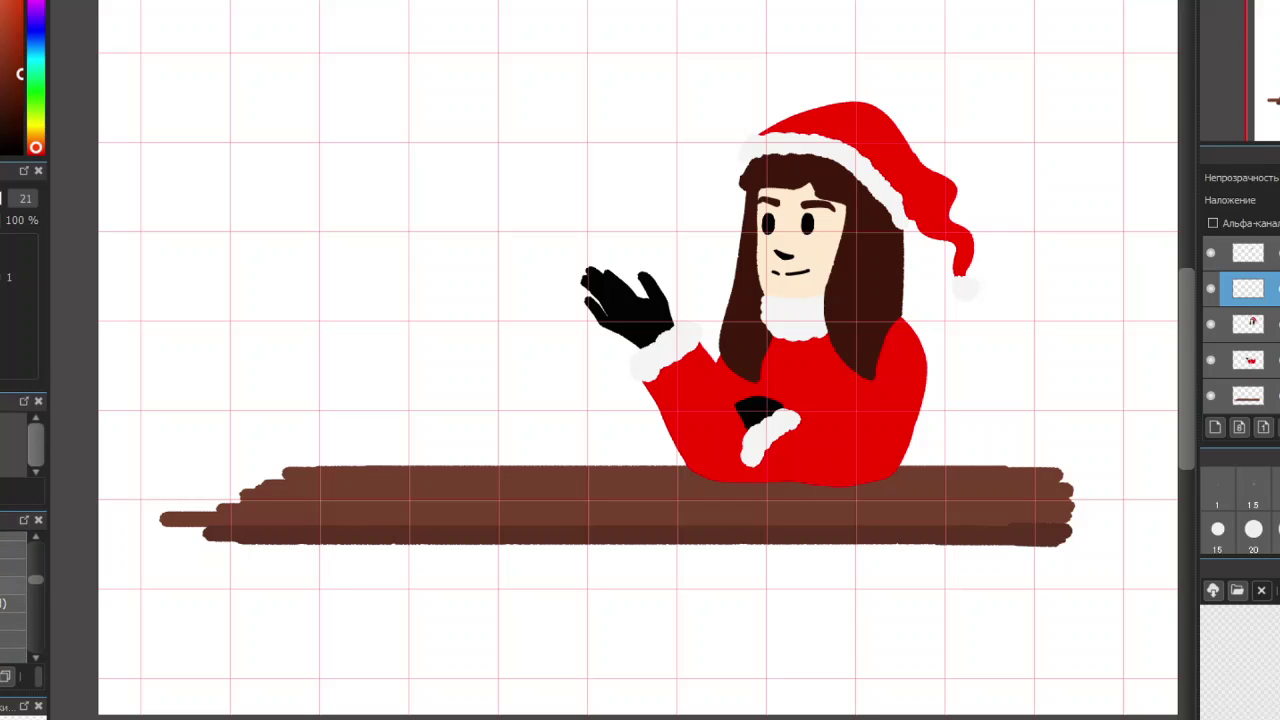
scroll(14, 595, down, 3)
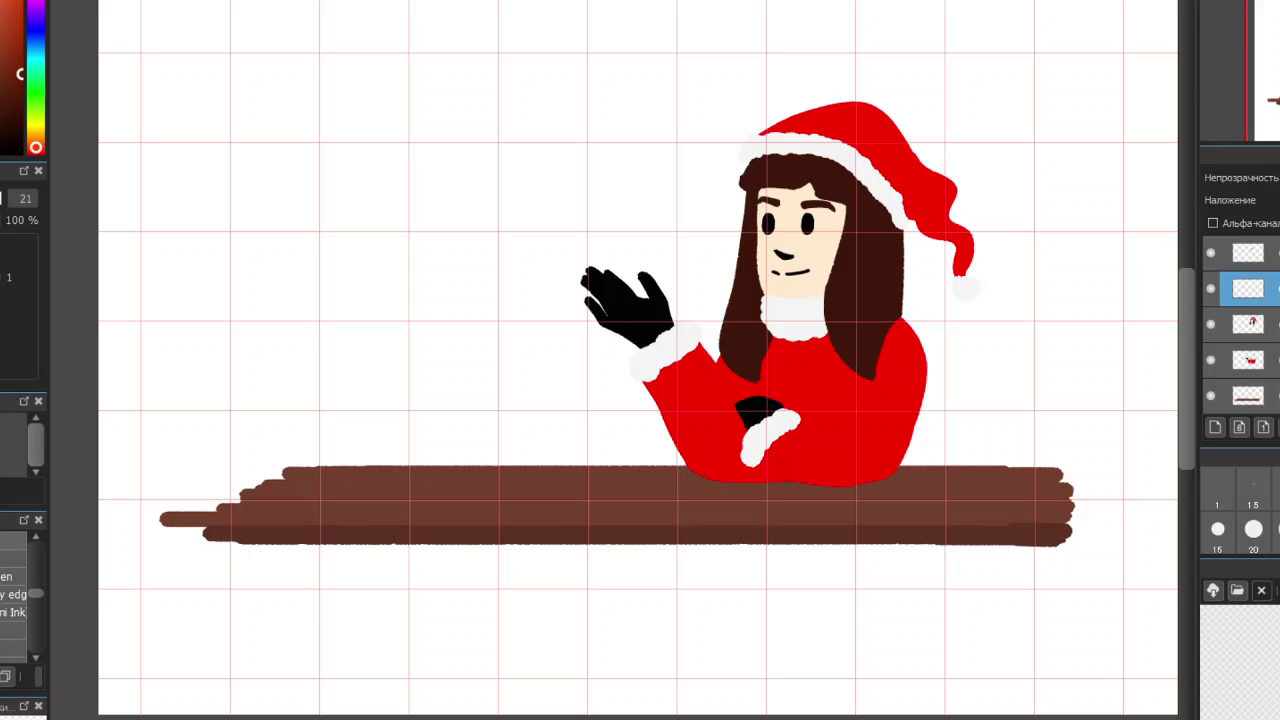
scroll(14, 595, down, 3)
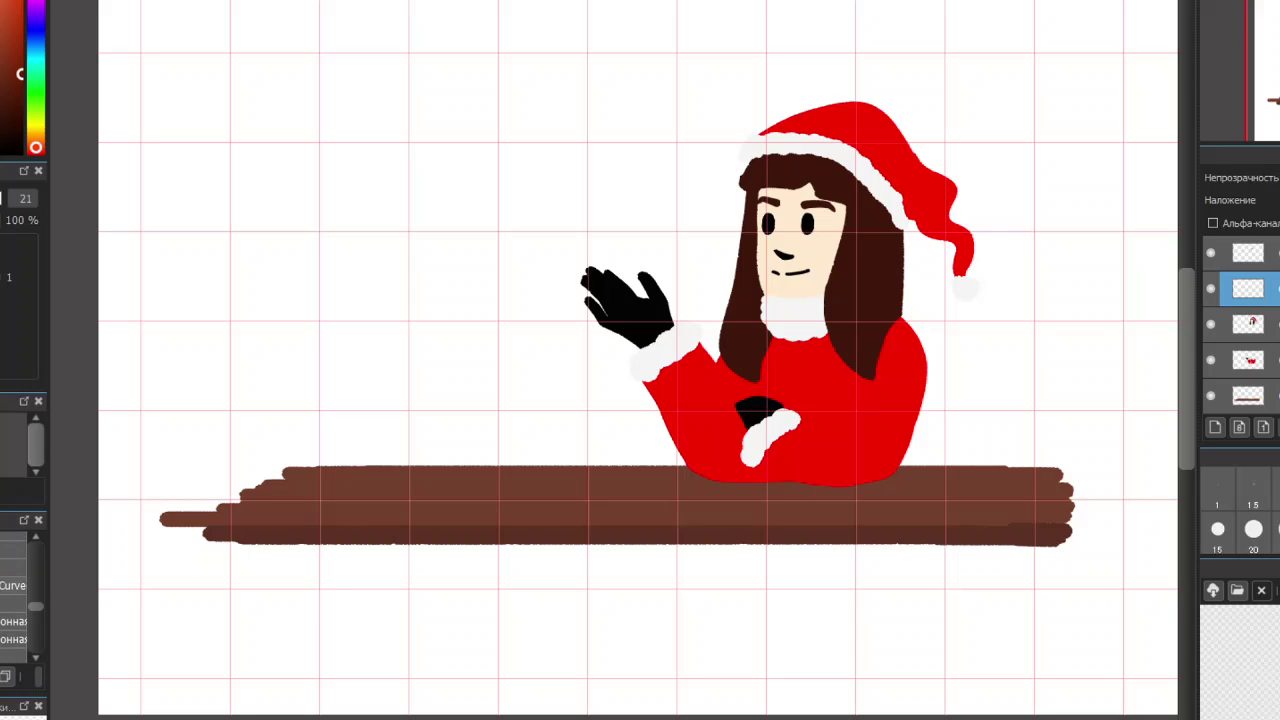
scroll(14, 595, down, 5)
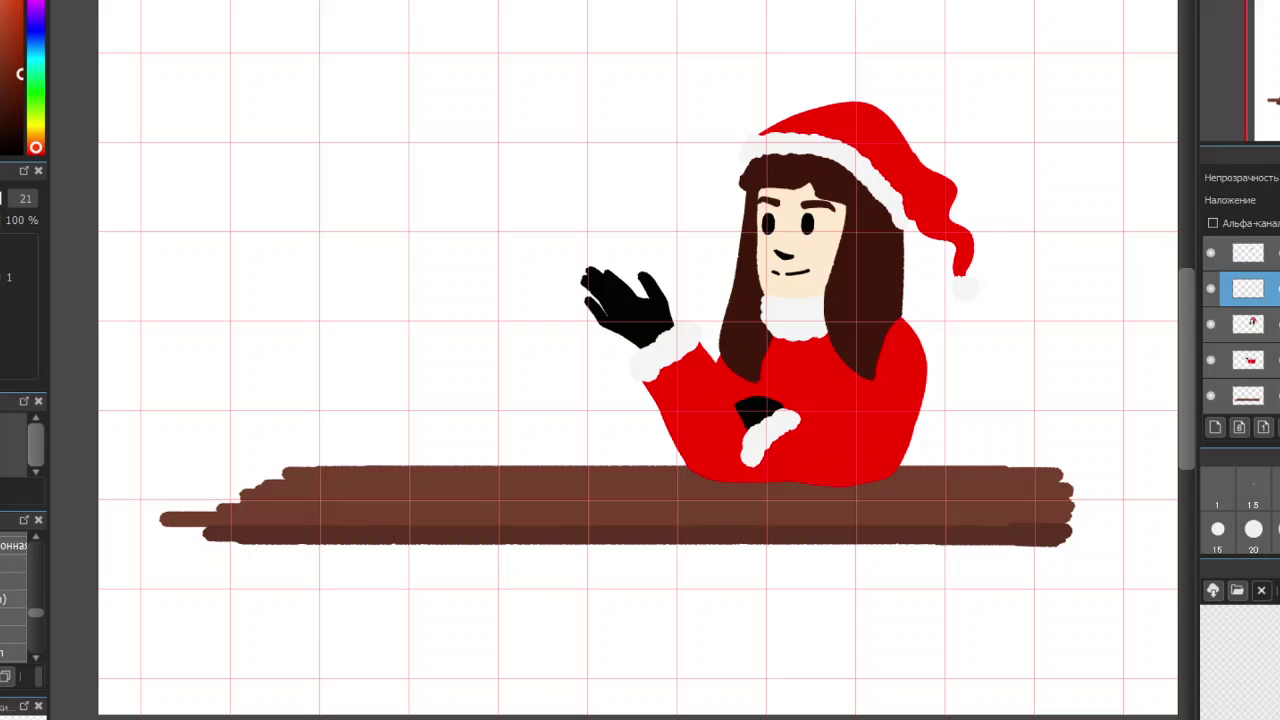
scroll(14, 595, down, 3)
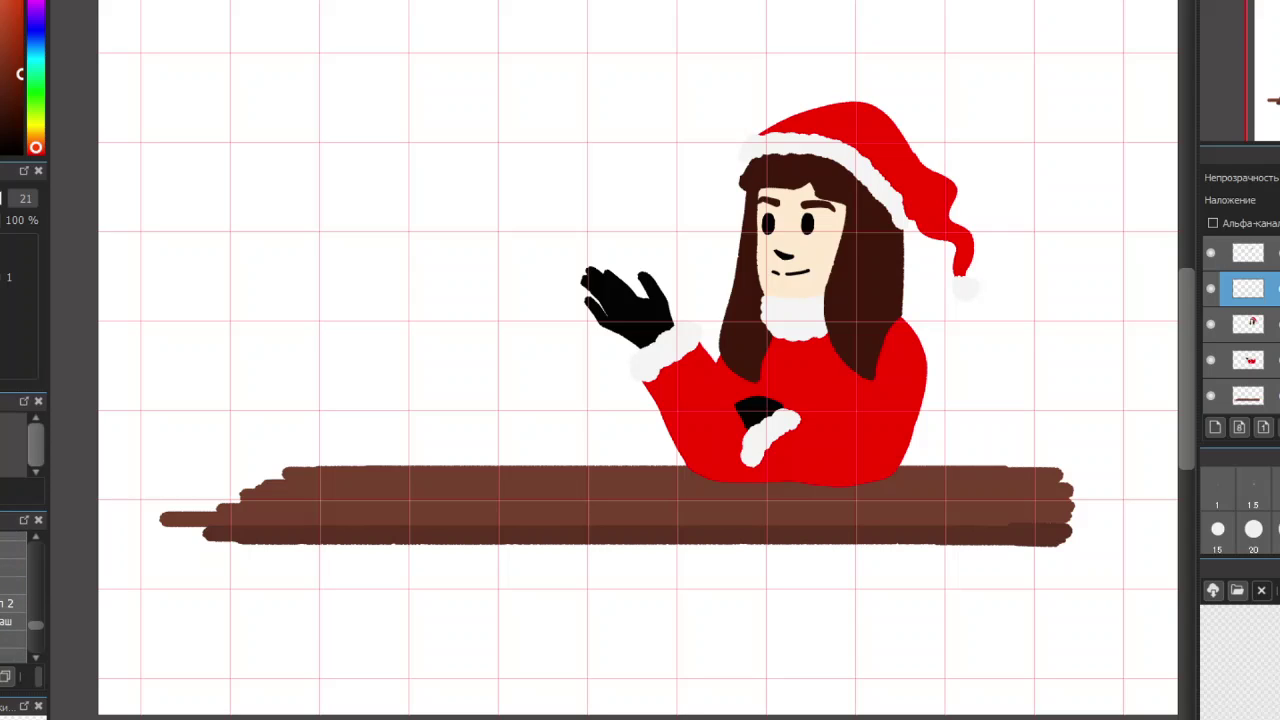
scroll(14, 595, down, 5)
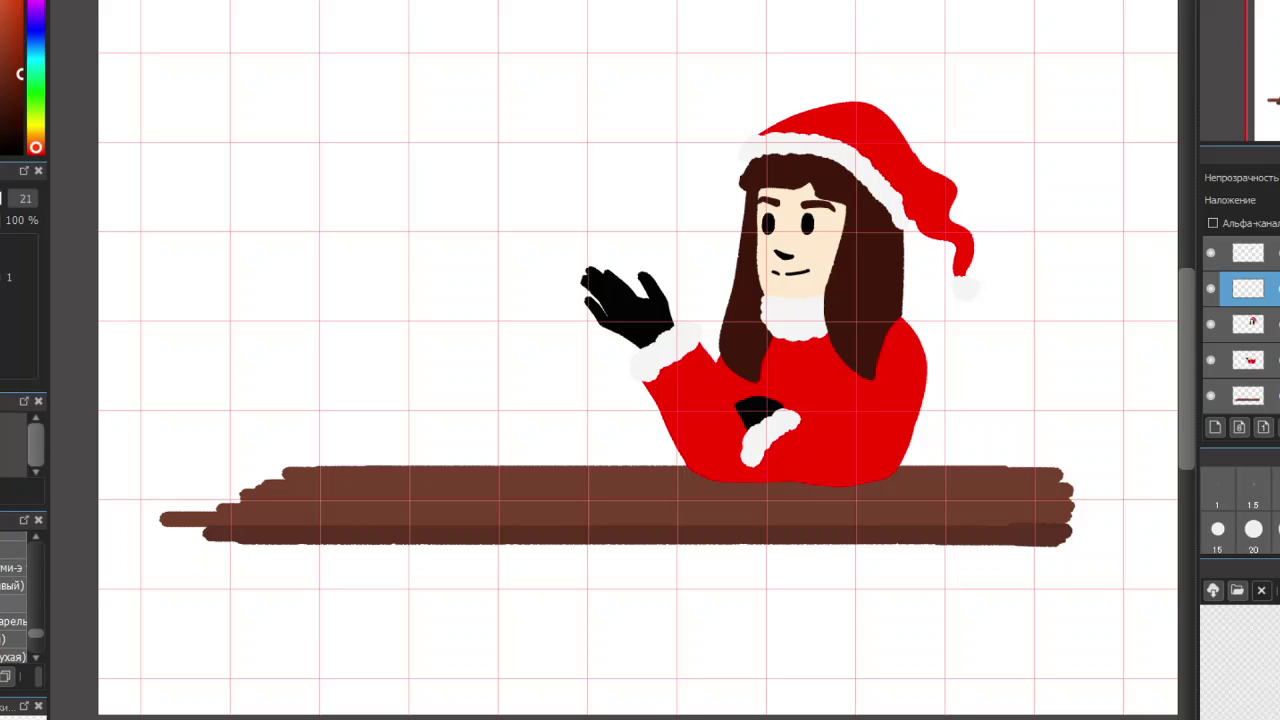
scroll(14, 595, down, 5)
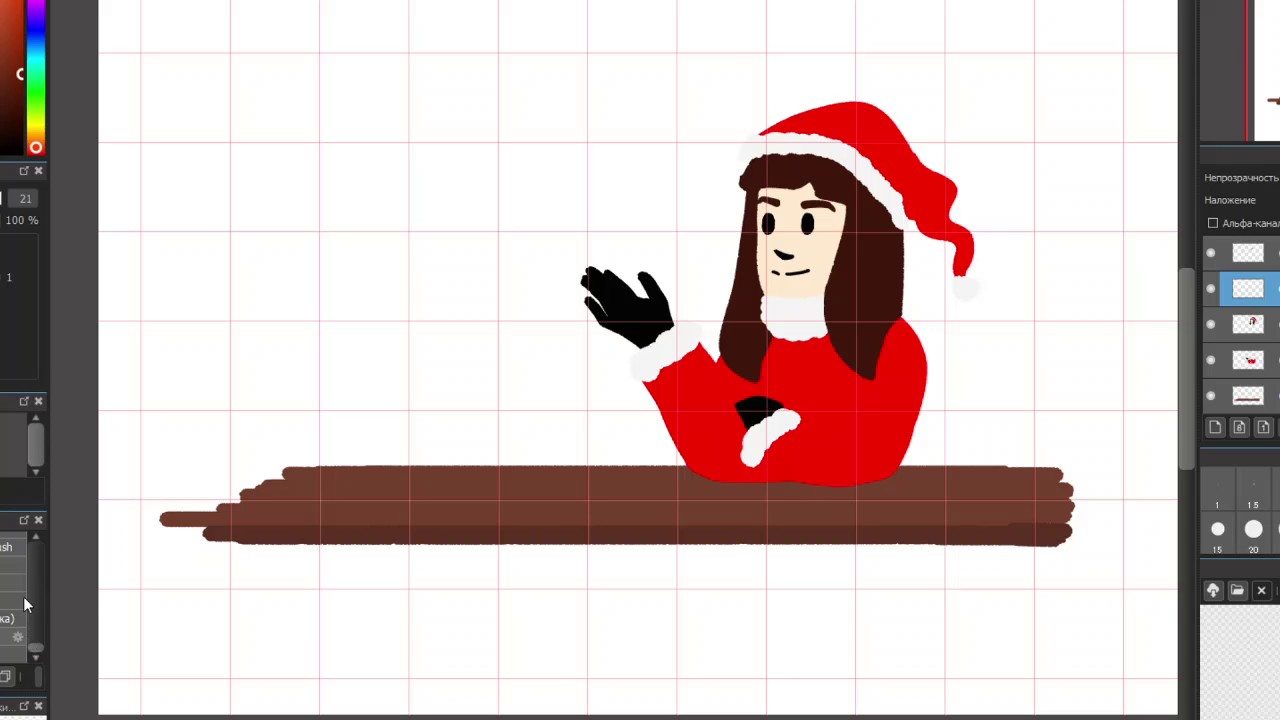
drag(31, 651, 36, 532)
scroll(14, 620, down, 1)
scroll(14, 600, down, 5)
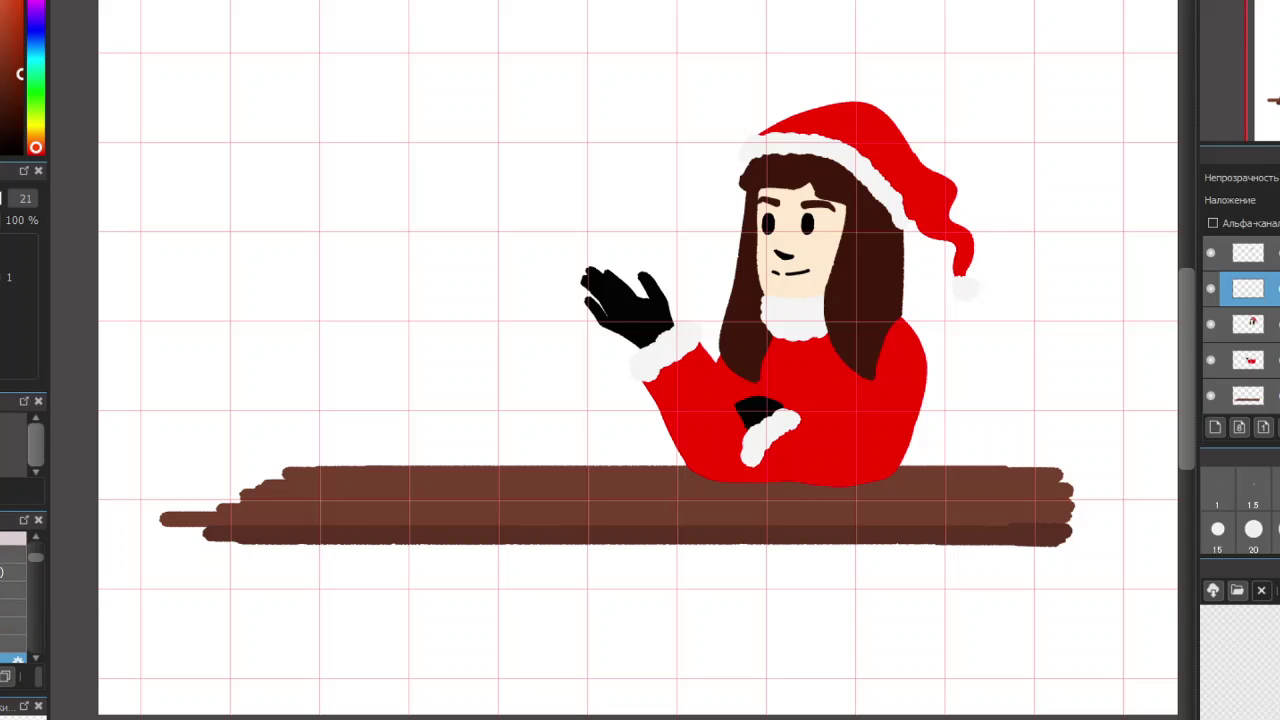
scroll(14, 590, down, 3)
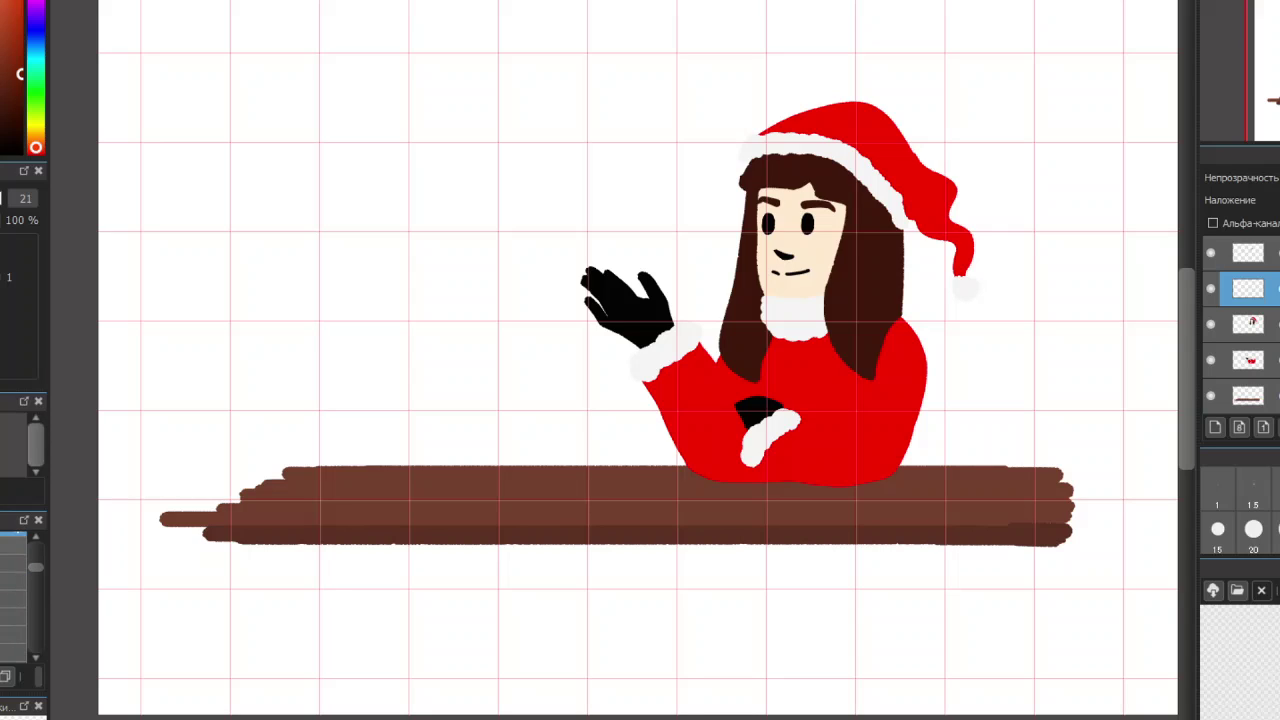
scroll(14, 600, down, 4)
scroll(14, 600, down, 3)
scroll(14, 600, down, 2)
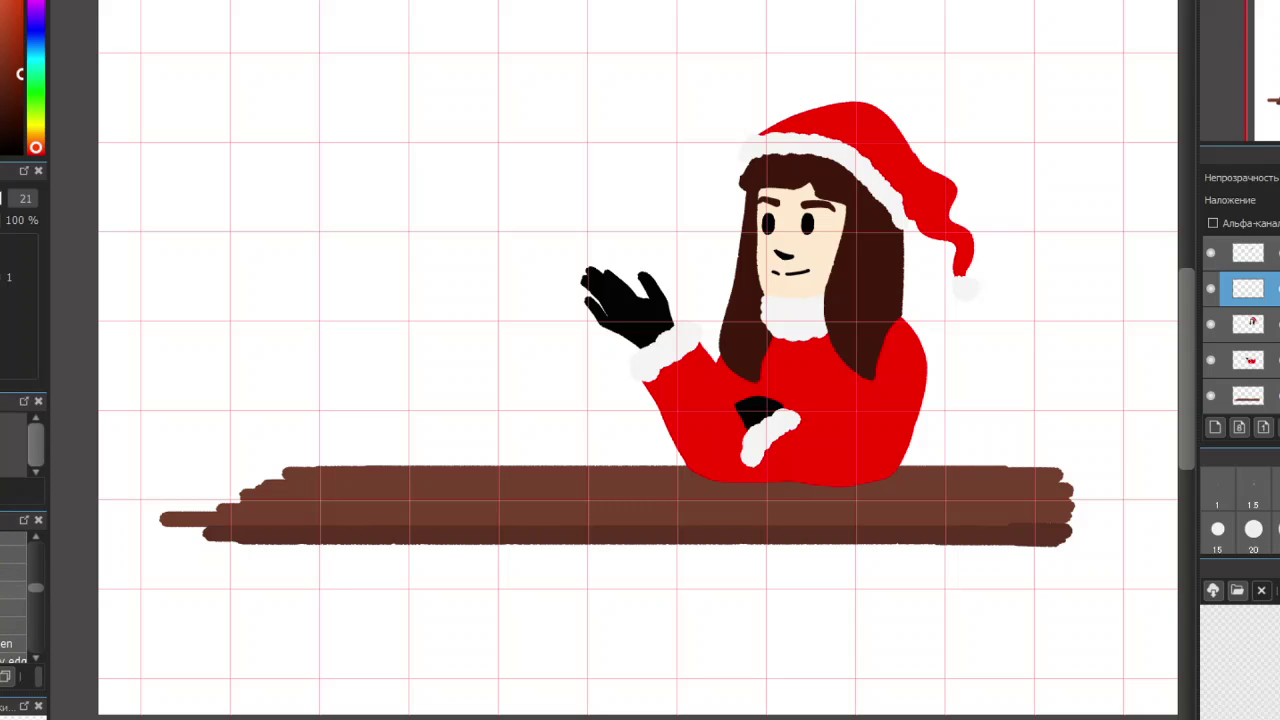
scroll(14, 600, down, 3)
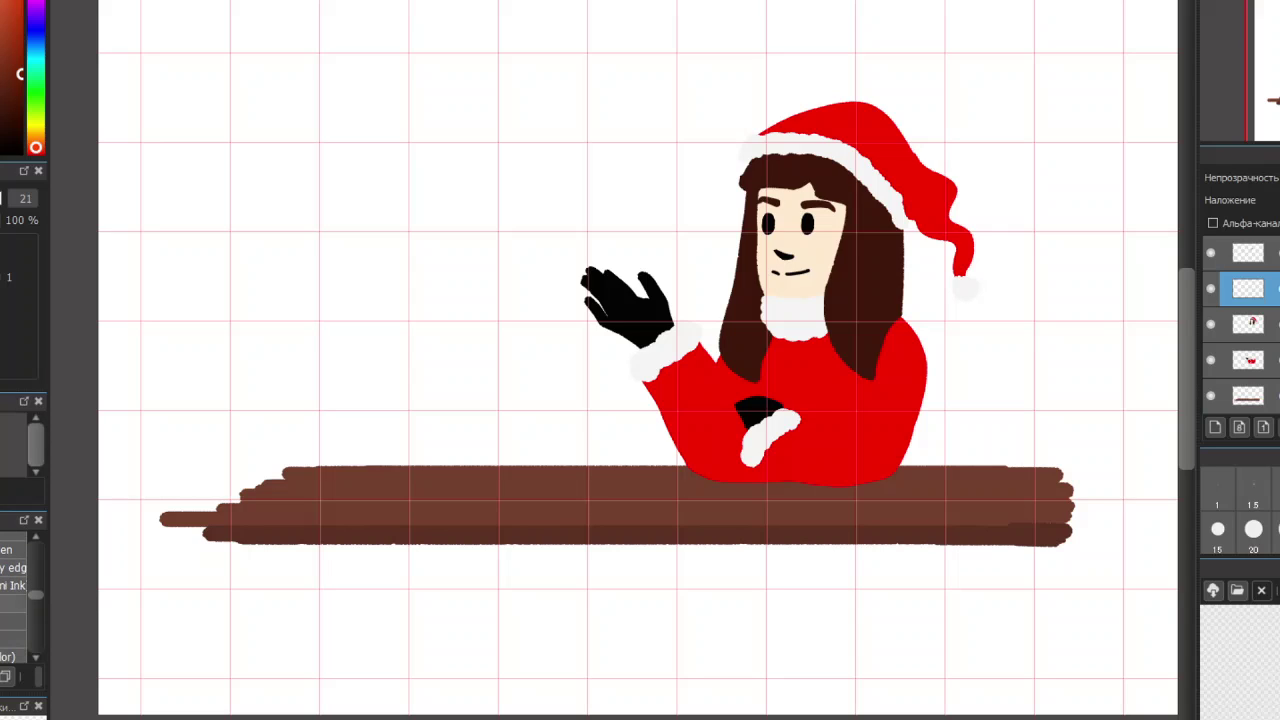
scroll(14, 600, down, 4)
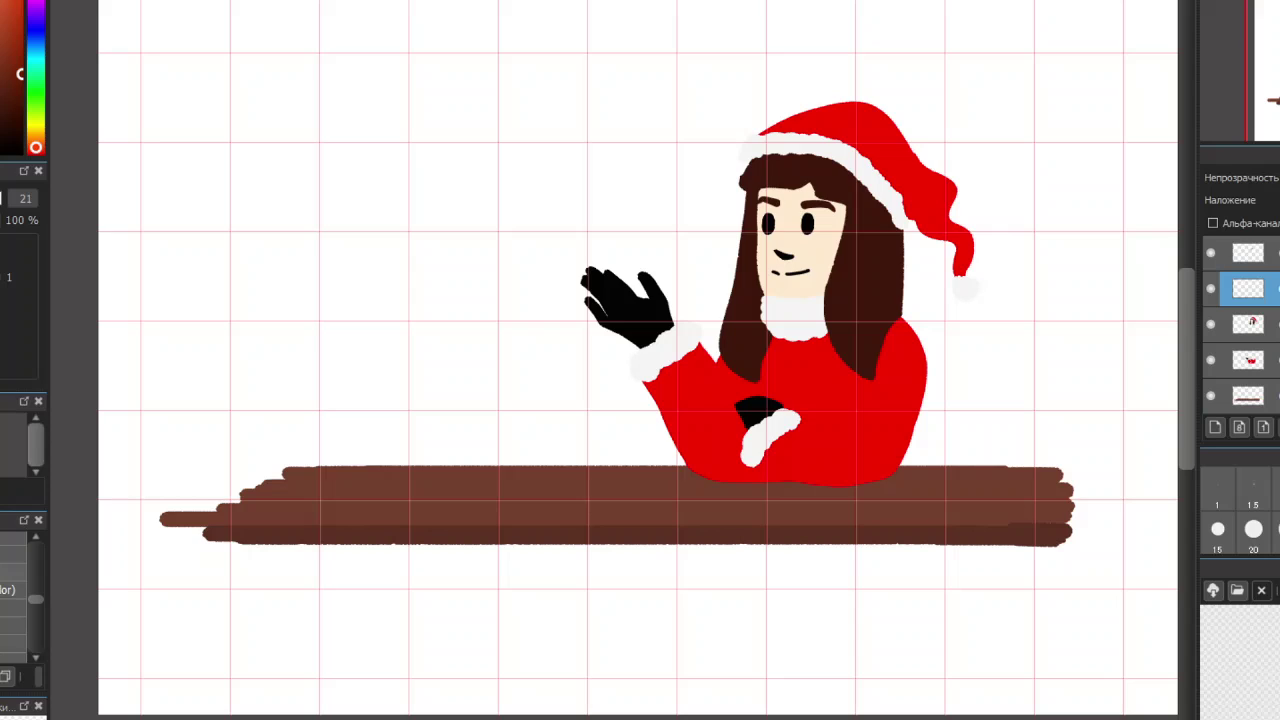
scroll(14, 600, down, 4)
scroll(14, 600, down, 2)
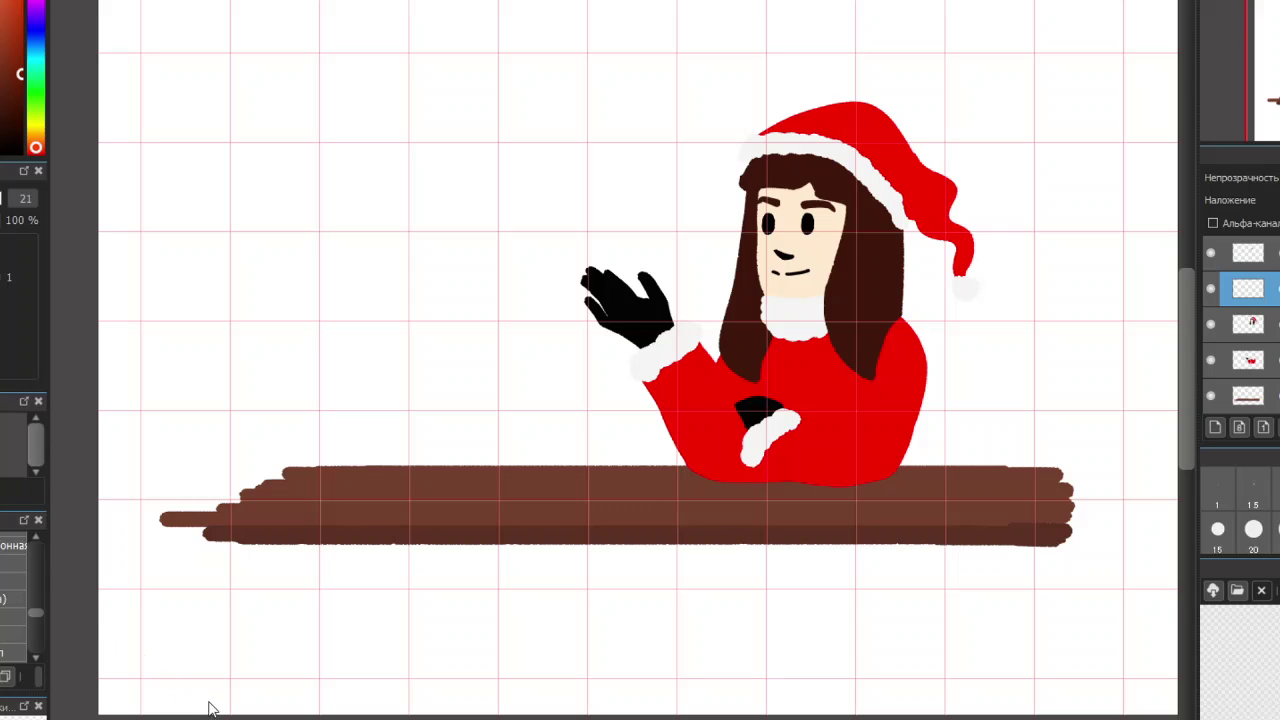
Compare the last brushes in the list and choose the one with size 30 and 50% opacity
click(20, 645)
scroll(86, 494, up, 2)
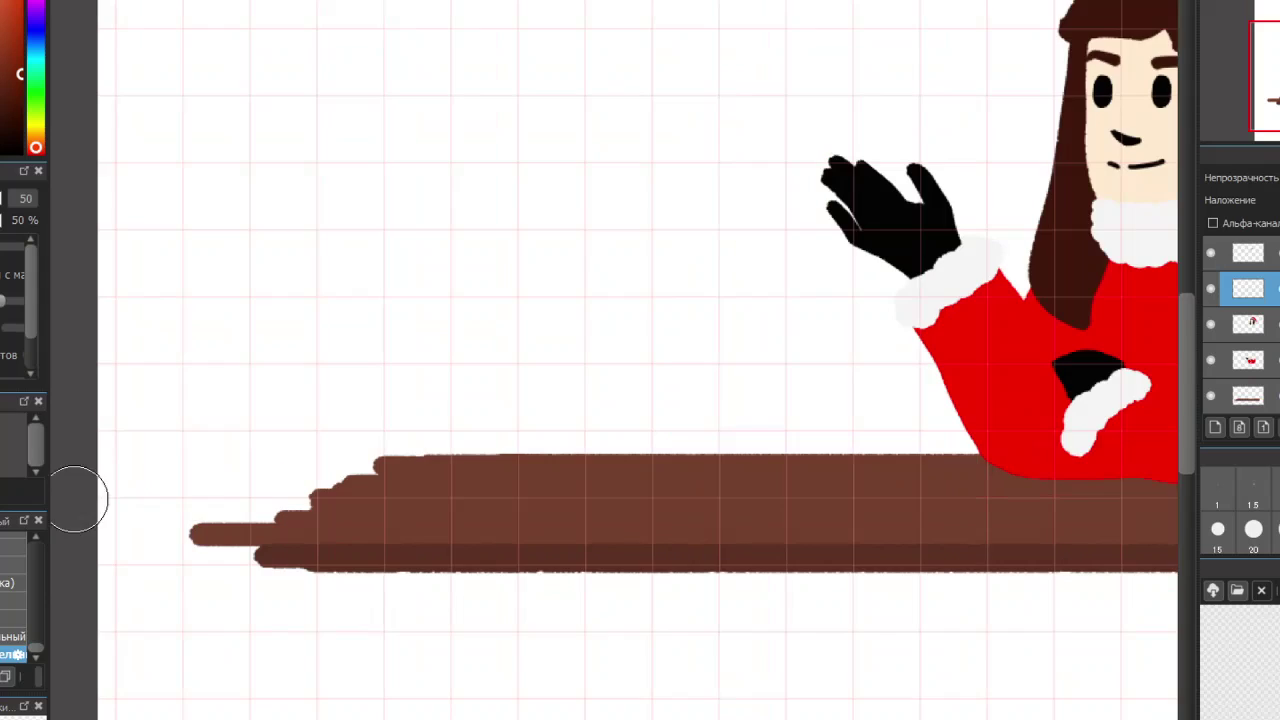
scroll(212, 560, down, 2)
click(14, 650)
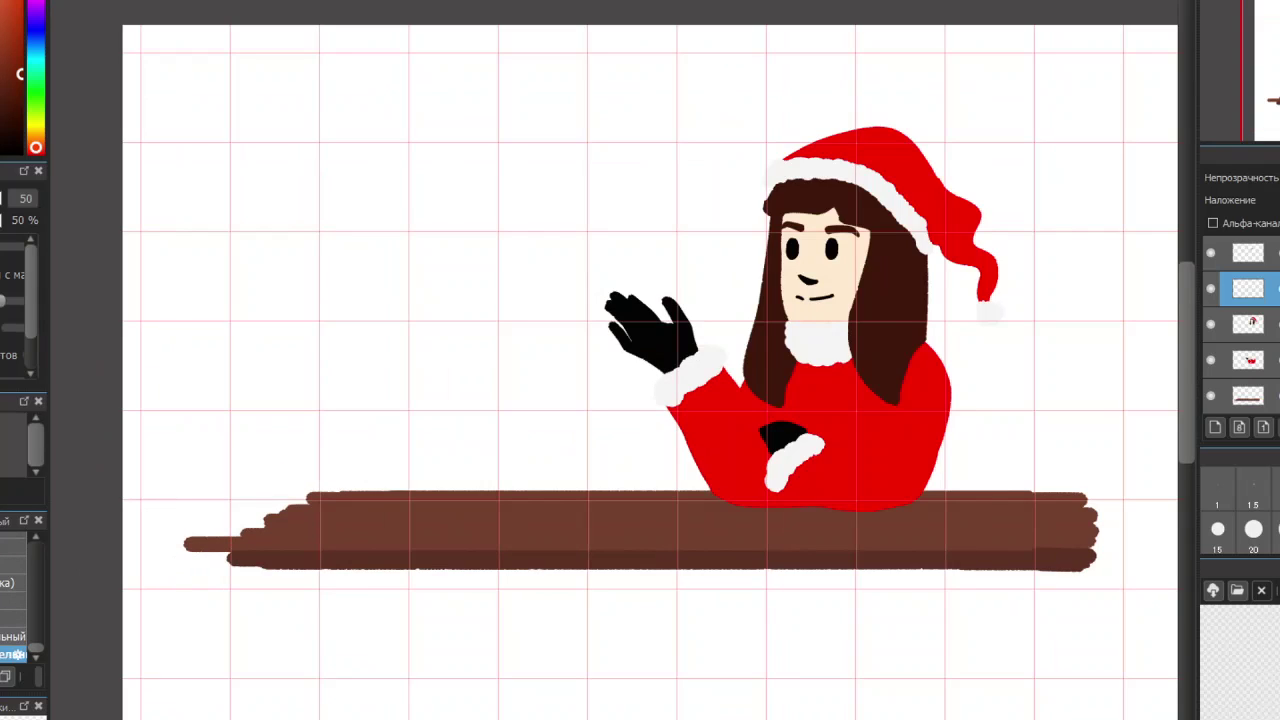
click(14, 636)
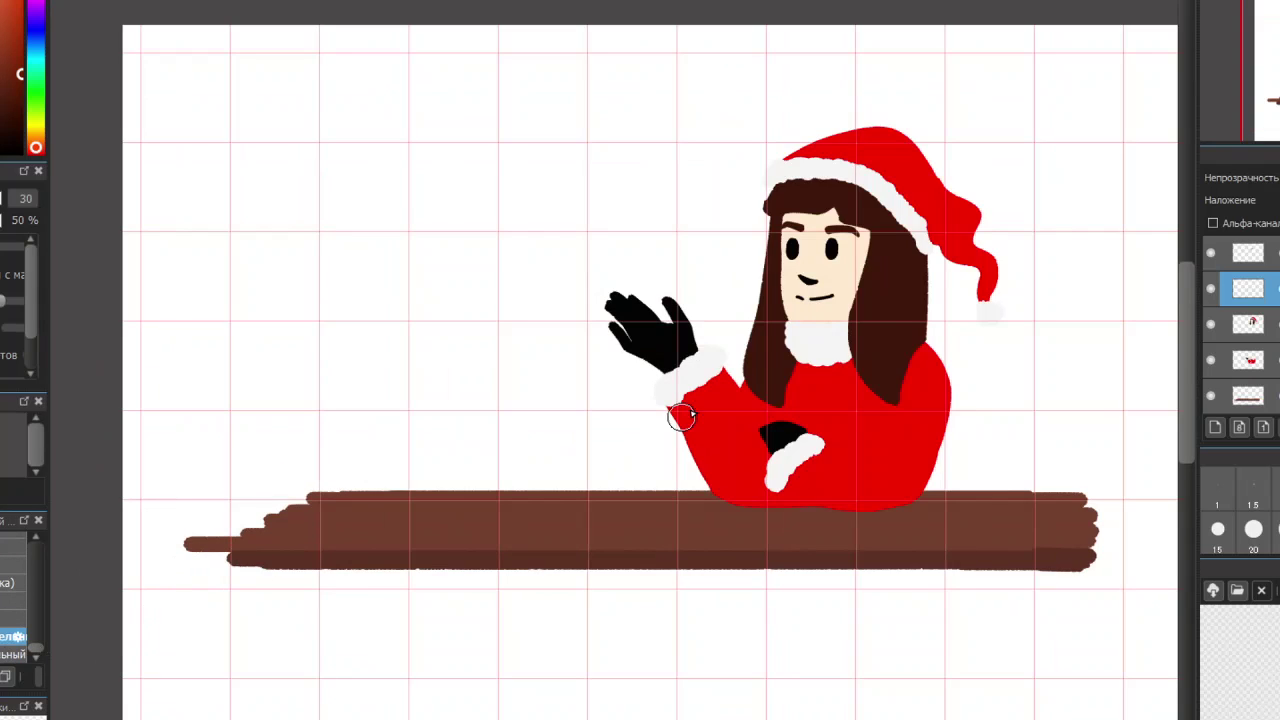
Clip the new empty layer to the head layer below and hide the grid
scroll(745, 305, down, 2)
scroll(918, 273, up, 4)
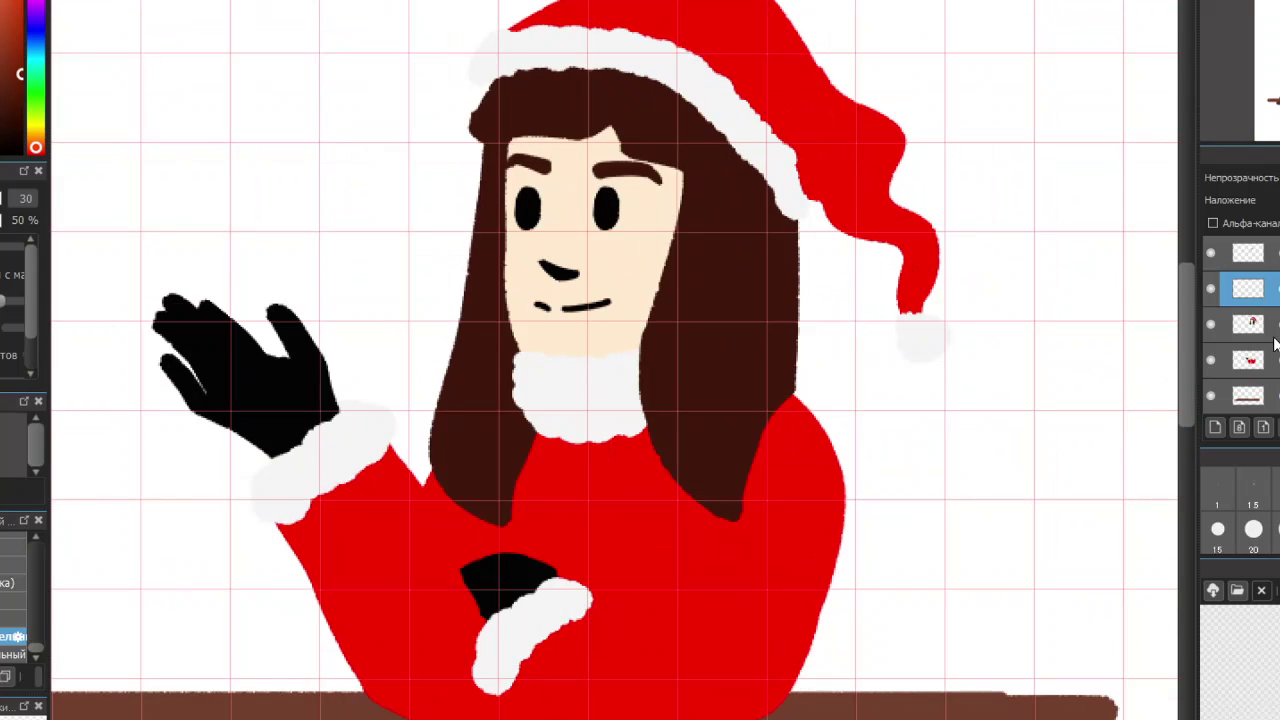
click(1245, 289)
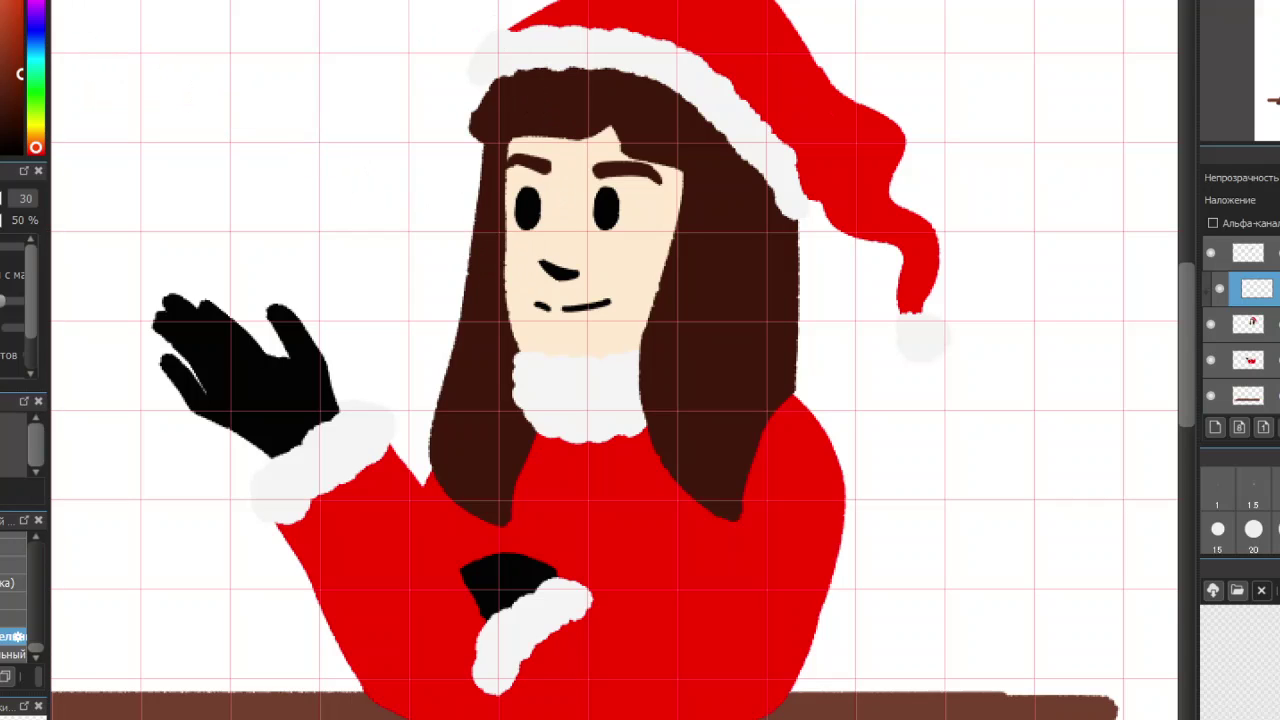
key(ctrl+g)
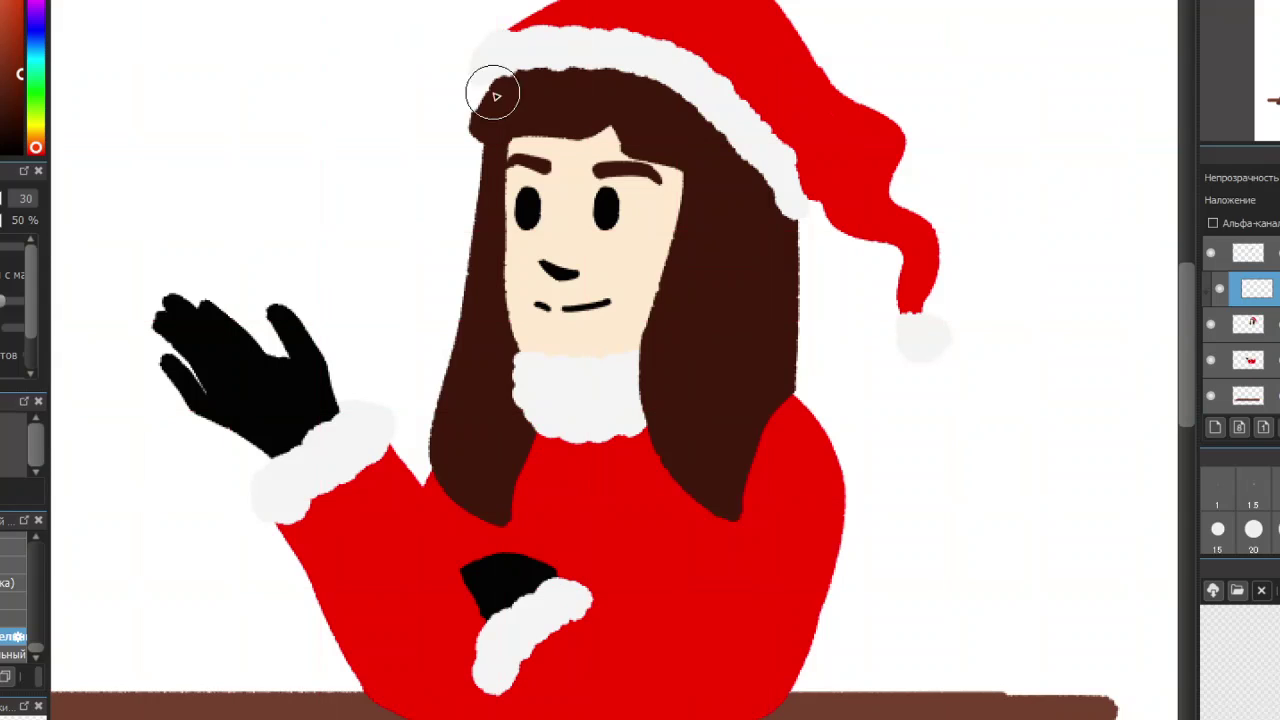
Try brown shading along the cheek and chin with the size 30 and size 50 brushes, undoing both attempts
mouse_move(540, 366)
mouse_down()
mouse_move(607, 367)
mouse_move(679, 314)
mouse_move(625, 350)
mouse_move(636, 354)
mouse_move(522, 366)
mouse_move(589, 366)
mouse_move(527, 362)
mouse_move(587, 360)
mouse_move(696, 282)
mouse_move(634, 351)
mouse_move(595, 372)
mouse_move(692, 250)
mouse_move(683, 280)
mouse_move(659, 319)
mouse_move(685, 188)
mouse_move(655, 313)
mouse_move(628, 345)
mouse_move(660, 172)
mouse_move(683, 239)
mouse_move(677, 176)
mouse_up()
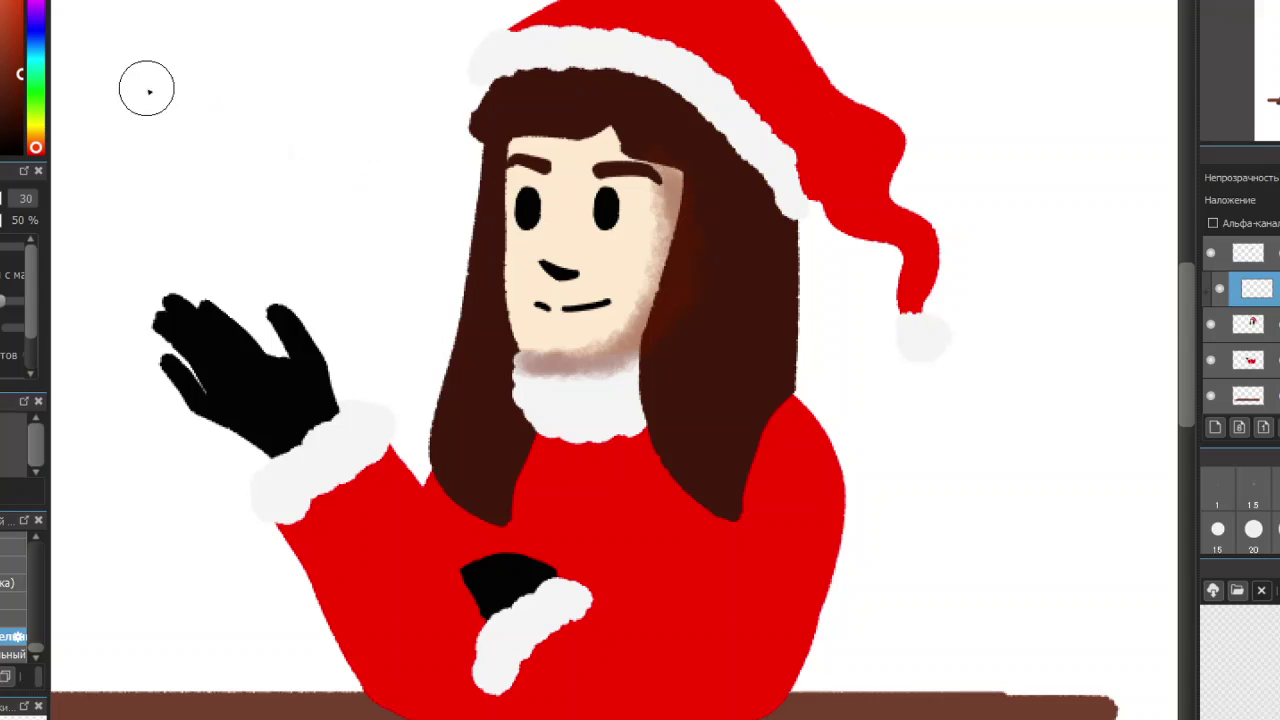
key(ctrl+z)
key(ctrl+z)
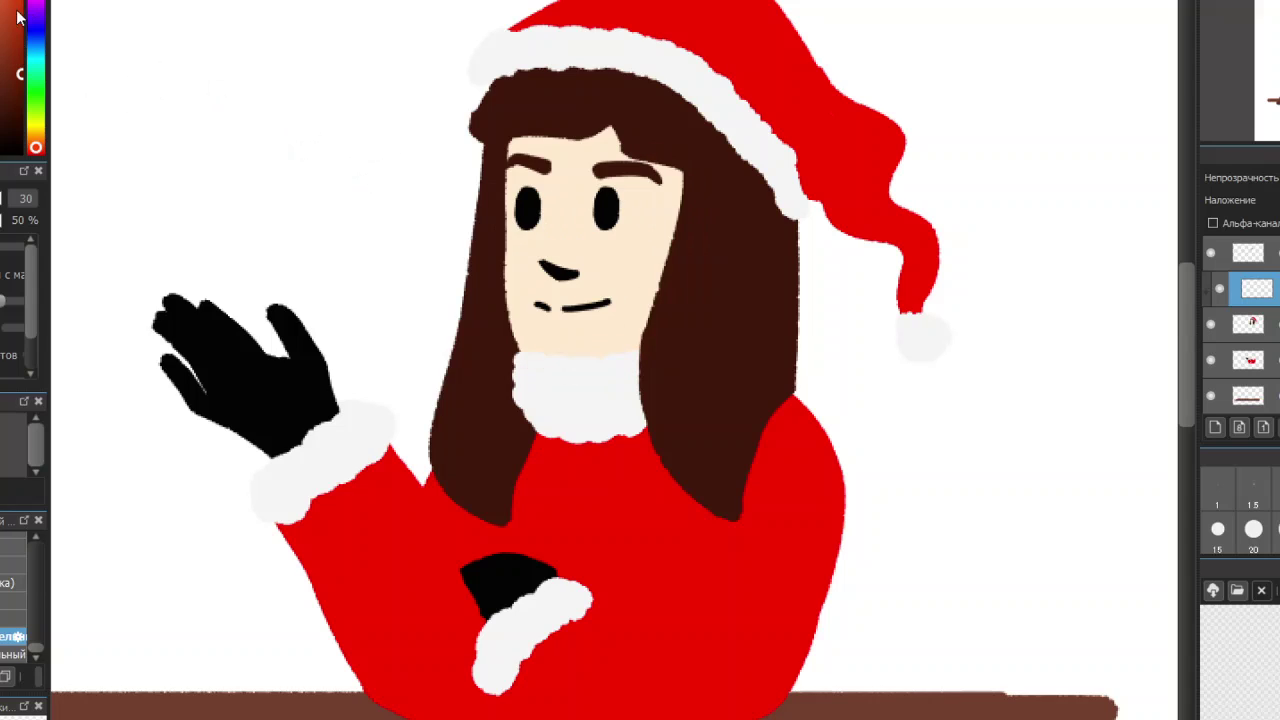
click(12, 654)
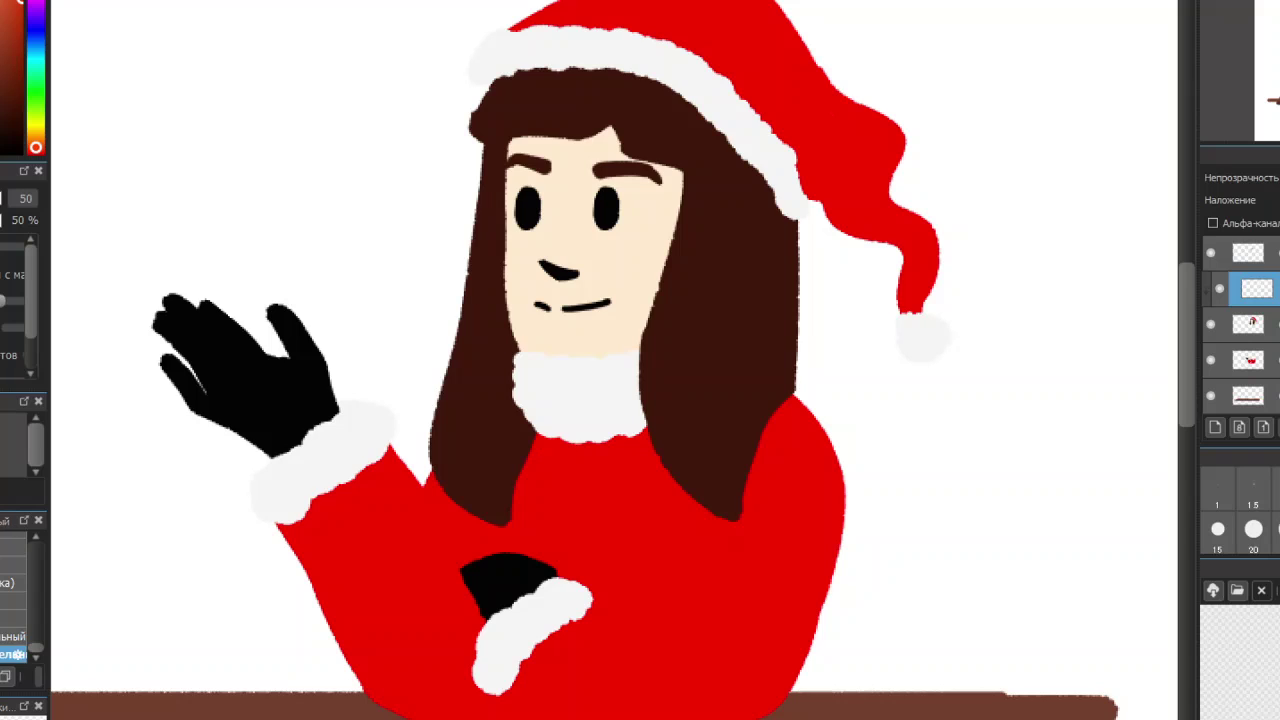
mouse_move(674, 300)
mouse_down()
mouse_move(607, 361)
mouse_move(509, 373)
mouse_up()
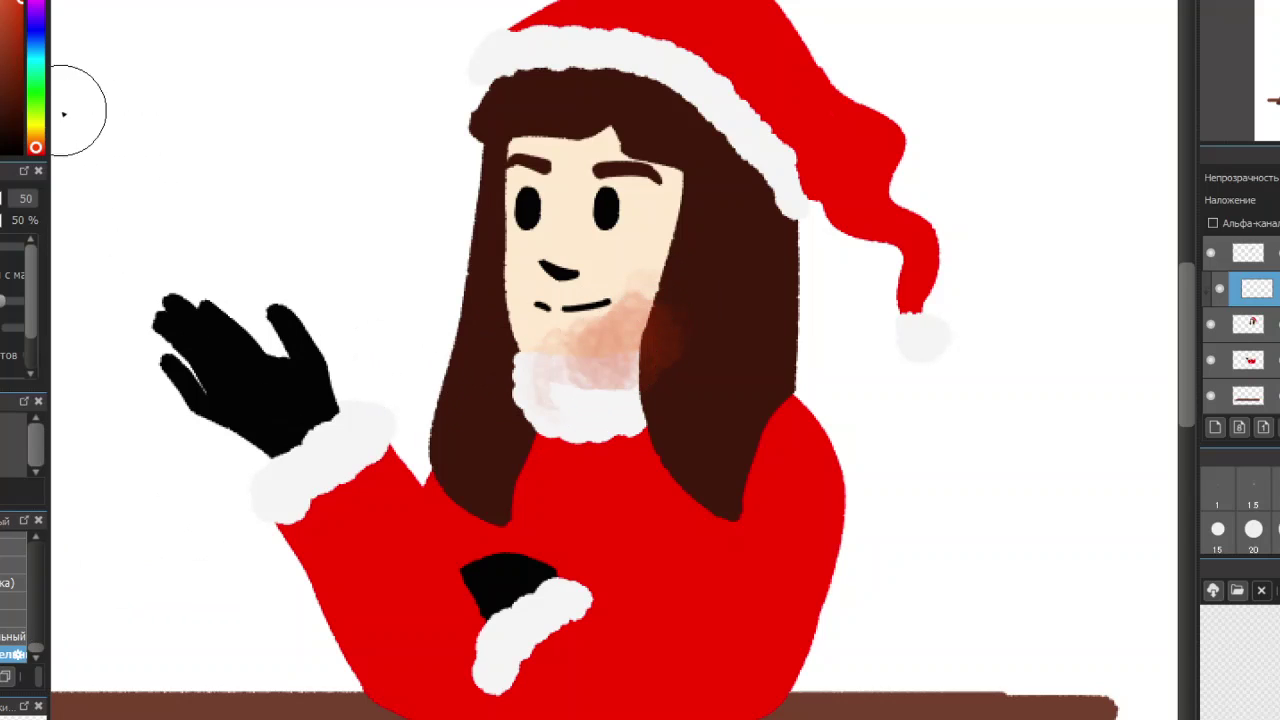
key(ctrl+z)
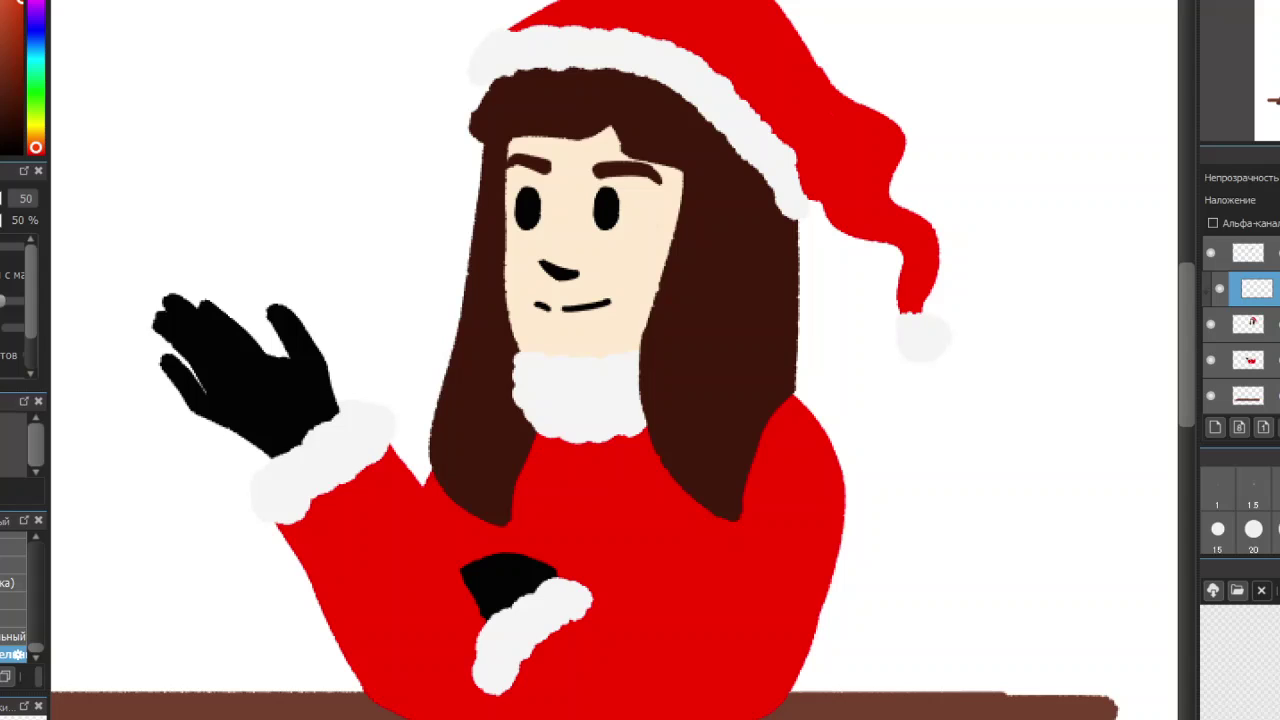
Switch to the textured brush with 100% opacity, undo a test stroke on the chin, and set size 20 with a dark red colour
click(12, 627)
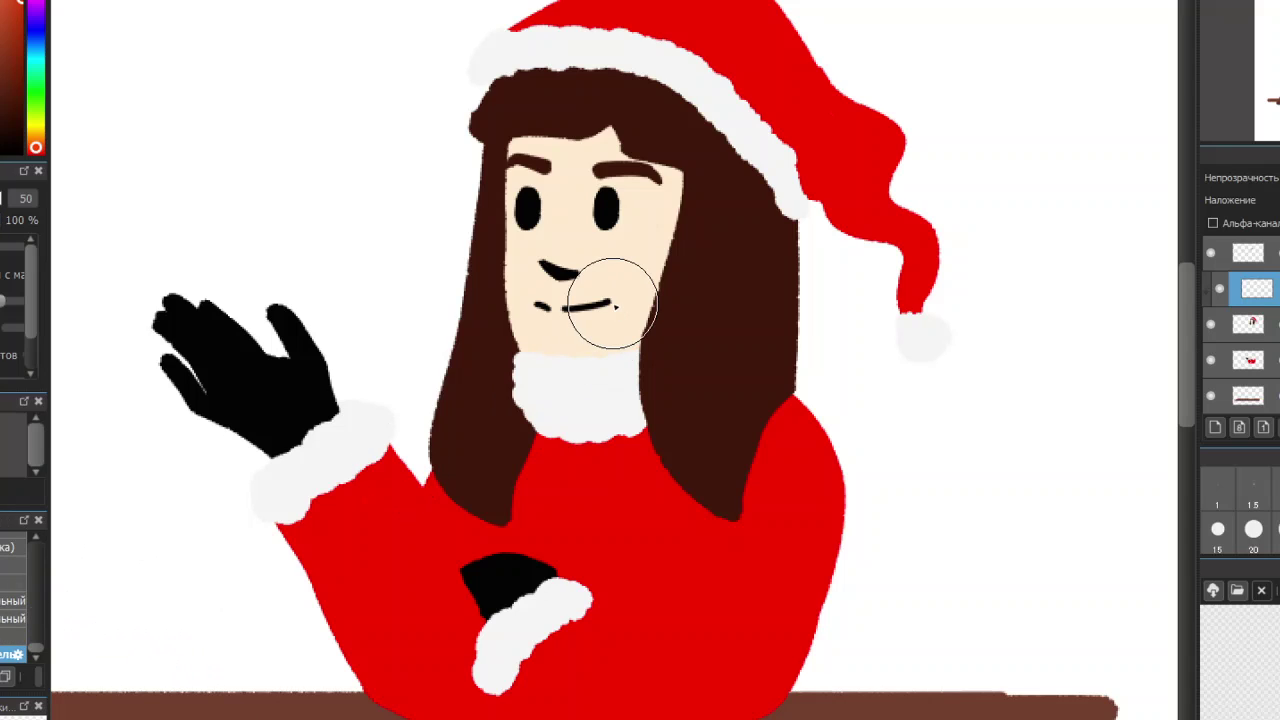
drag(634, 371, 620, 350)
key(ctrl+z)
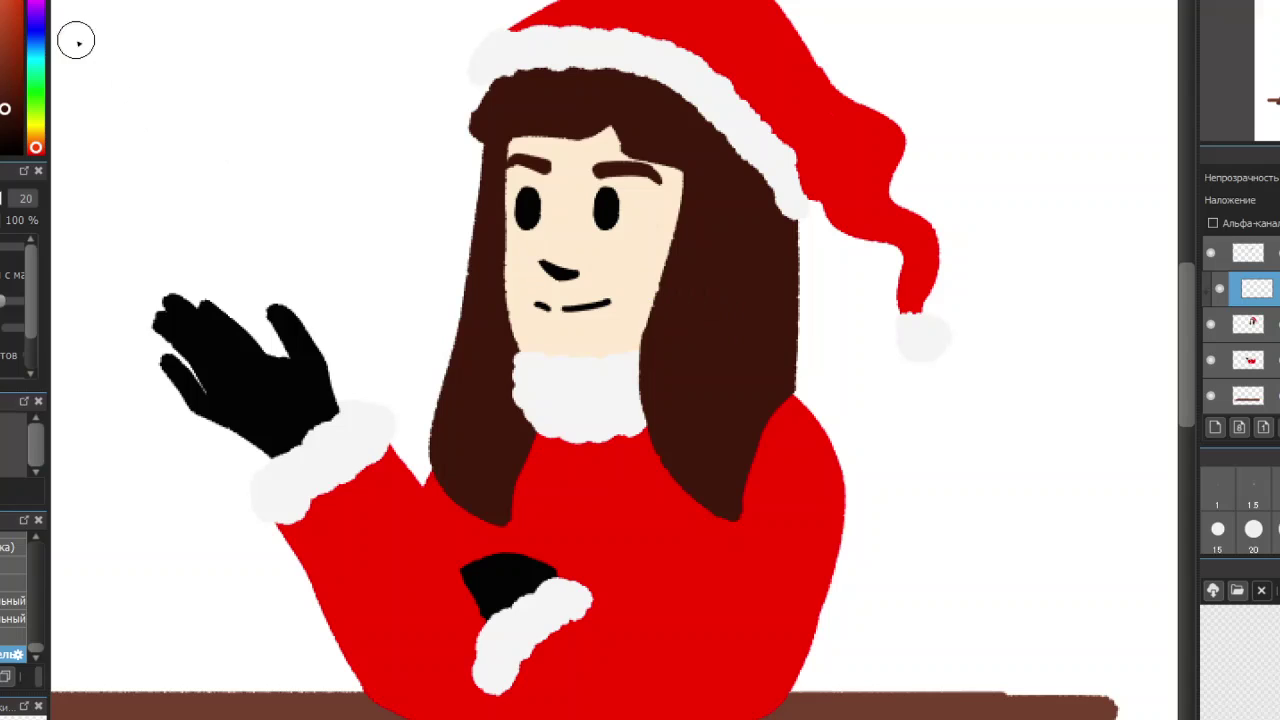
click(14, 88)
drag(40, 64, 50, 84)
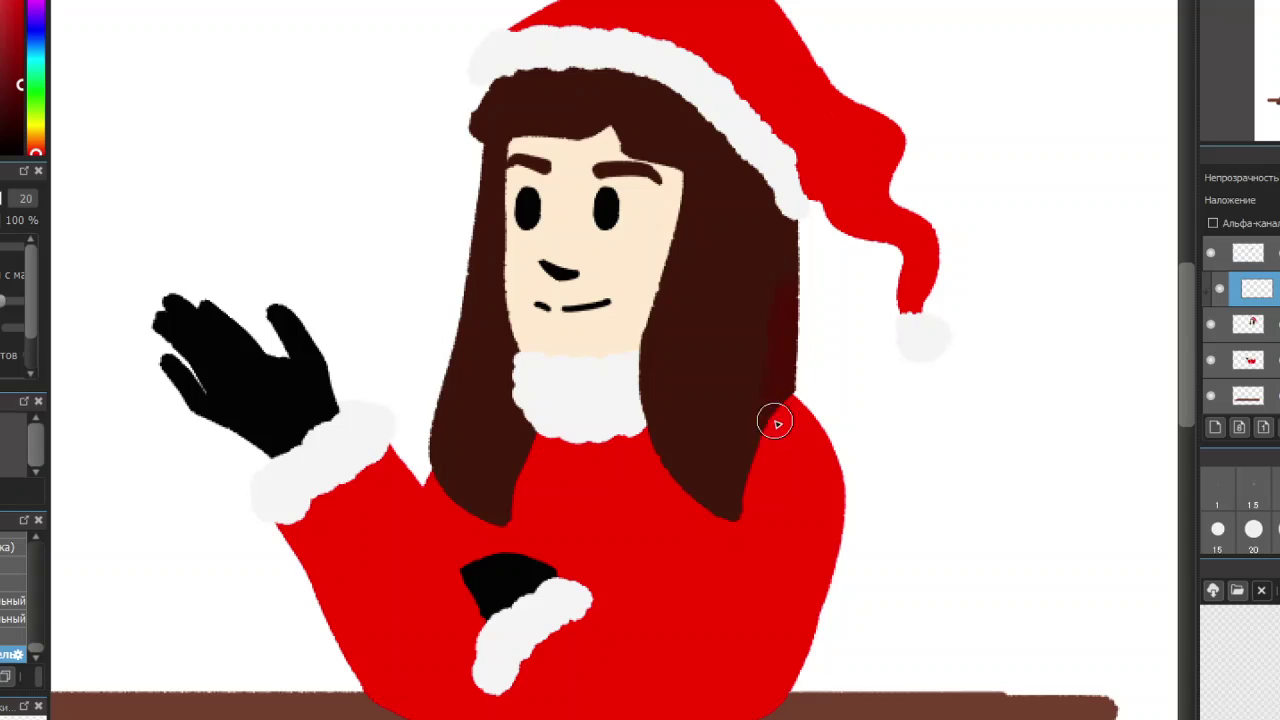
Shade the outer edge of the long hair, the hat's drooping tail and pom-pom, and its white fur band in dark red
drag(766, 434, 791, 166)
mouse_move(778, 286)
mouse_down()
mouse_move(780, 149)
mouse_move(779, 189)
mouse_move(800, 143)
mouse_move(823, 177)
mouse_move(811, 206)
mouse_move(830, 176)
mouse_move(866, 255)
mouse_up()
mouse_move(829, 195)
mouse_down()
mouse_move(894, 263)
mouse_move(898, 340)
mouse_move(977, 363)
mouse_move(931, 371)
mouse_up()
mouse_move(820, 157)
mouse_down()
mouse_move(762, 160)
mouse_move(650, 121)
mouse_move(753, 180)
mouse_move(769, 175)
mouse_move(744, 166)
mouse_move(762, 203)
mouse_move(727, 132)
mouse_move(773, 130)
mouse_move(821, 185)
mouse_move(758, 100)
mouse_move(845, 196)
mouse_move(921, 138)
mouse_move(901, 177)
mouse_move(925, 139)
mouse_move(875, 239)
mouse_move(903, 177)
mouse_move(879, 185)
mouse_move(888, 193)
mouse_move(863, 228)
mouse_move(901, 175)
mouse_up()
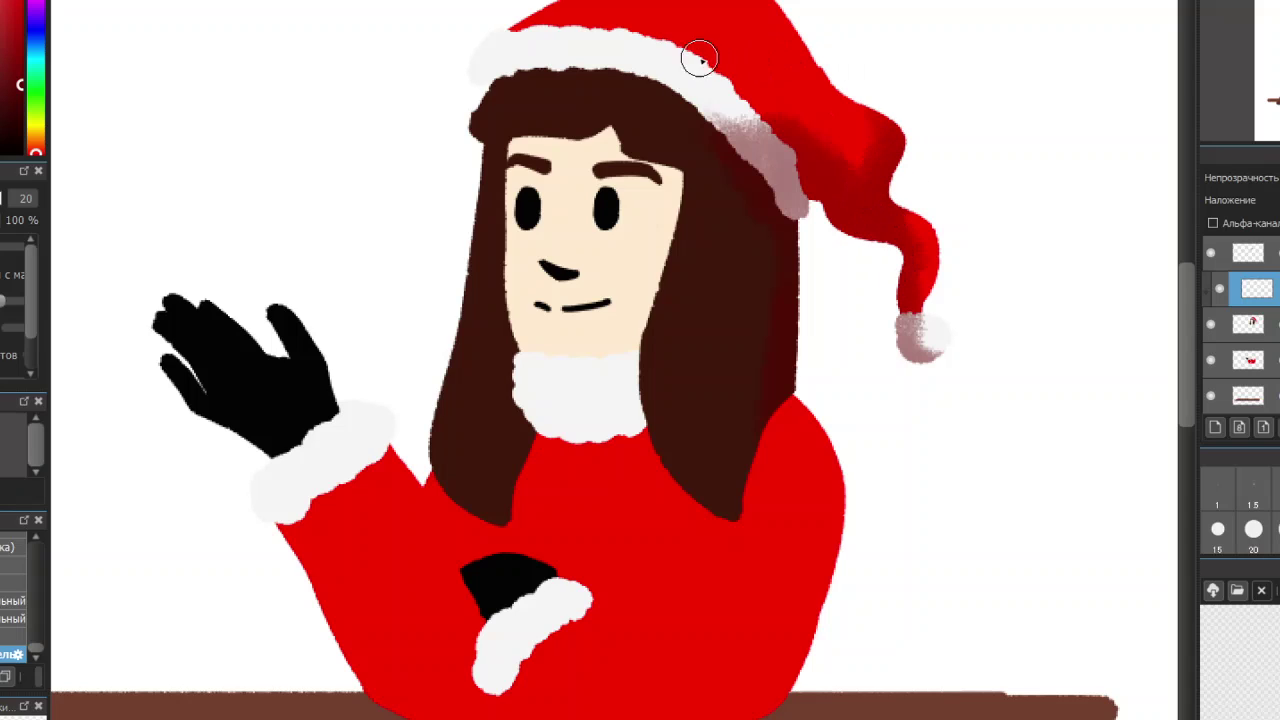
mouse_move(806, 157)
mouse_down()
mouse_move(711, 116)
mouse_move(668, 76)
mouse_move(609, 58)
mouse_move(471, 71)
mouse_move(496, 70)
mouse_move(474, 83)
mouse_move(568, 62)
mouse_move(630, 70)
mouse_move(763, 129)
mouse_up()
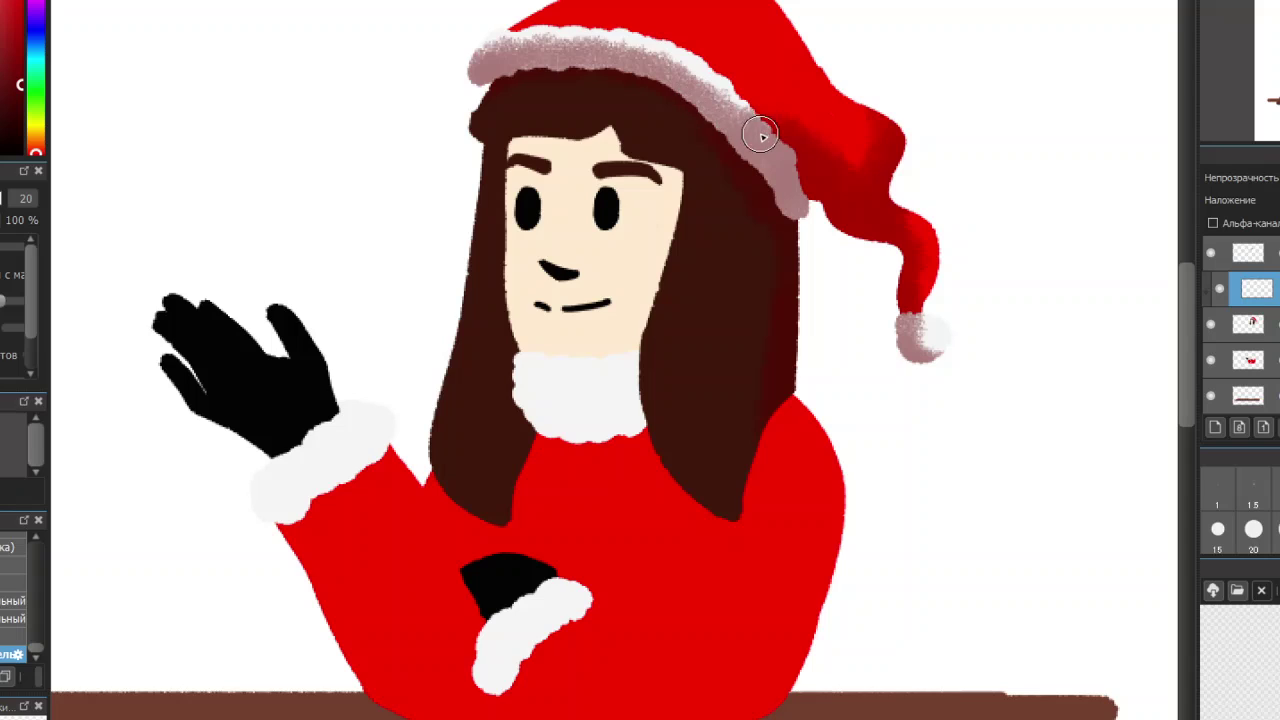
Paint soft dark red shadows under the fringe, along the hair beside the face, and below the chin across the white collar
mouse_move(636, 155)
mouse_down()
mouse_move(594, 128)
mouse_move(610, 153)
mouse_move(603, 141)
mouse_move(609, 150)
mouse_move(495, 145)
mouse_move(613, 157)
mouse_move(605, 139)
mouse_move(623, 162)
mouse_move(664, 166)
mouse_move(614, 157)
mouse_move(683, 175)
mouse_move(648, 166)
mouse_move(676, 202)
mouse_move(662, 175)
mouse_move(662, 197)
mouse_move(612, 176)
mouse_move(644, 198)
mouse_move(606, 178)
mouse_move(655, 208)
mouse_move(659, 198)
mouse_move(663, 221)
mouse_move(665, 187)
mouse_move(665, 265)
mouse_move(654, 185)
mouse_move(647, 281)
mouse_move(681, 178)
mouse_move(649, 381)
mouse_move(688, 259)
mouse_up()
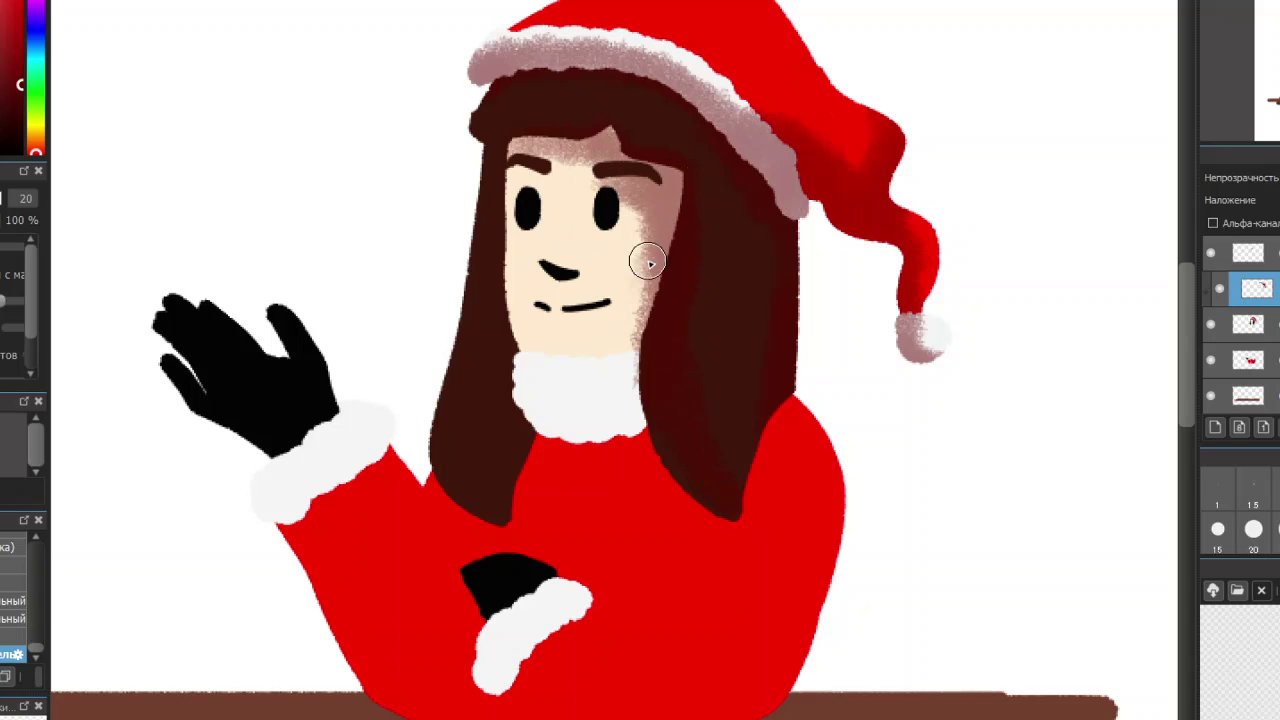
mouse_move(594, 188)
mouse_down()
mouse_move(588, 161)
mouse_move(569, 157)
mouse_move(503, 186)
mouse_move(529, 173)
mouse_move(529, 186)
mouse_move(512, 183)
mouse_move(532, 172)
mouse_move(528, 193)
mouse_move(534, 166)
mouse_move(576, 158)
mouse_move(554, 147)
mouse_move(522, 184)
mouse_move(547, 167)
mouse_move(582, 176)
mouse_move(520, 145)
mouse_move(514, 208)
mouse_up()
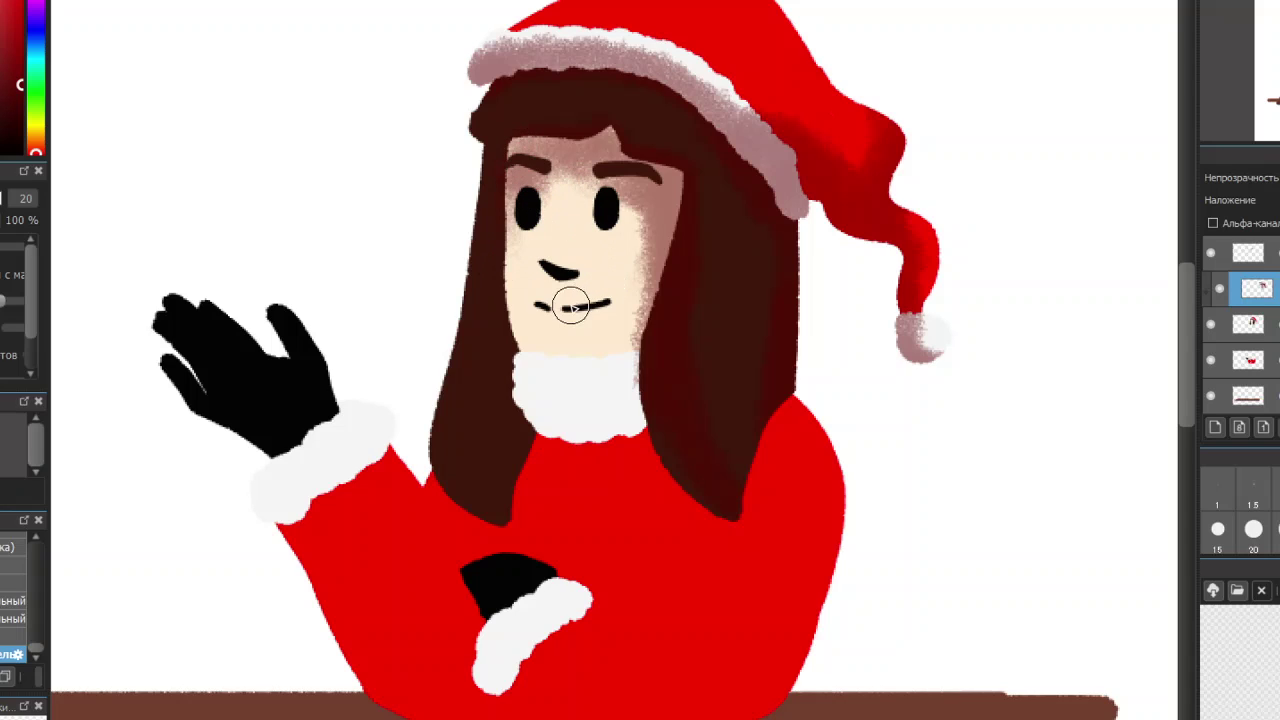
mouse_move(663, 280)
mouse_down()
mouse_move(626, 365)
mouse_move(584, 378)
mouse_move(516, 362)
mouse_move(608, 363)
mouse_move(641, 340)
mouse_move(605, 382)
mouse_move(552, 386)
mouse_move(635, 385)
mouse_move(633, 368)
mouse_move(683, 463)
mouse_move(642, 341)
mouse_move(692, 484)
mouse_move(631, 367)
mouse_move(520, 372)
mouse_up()
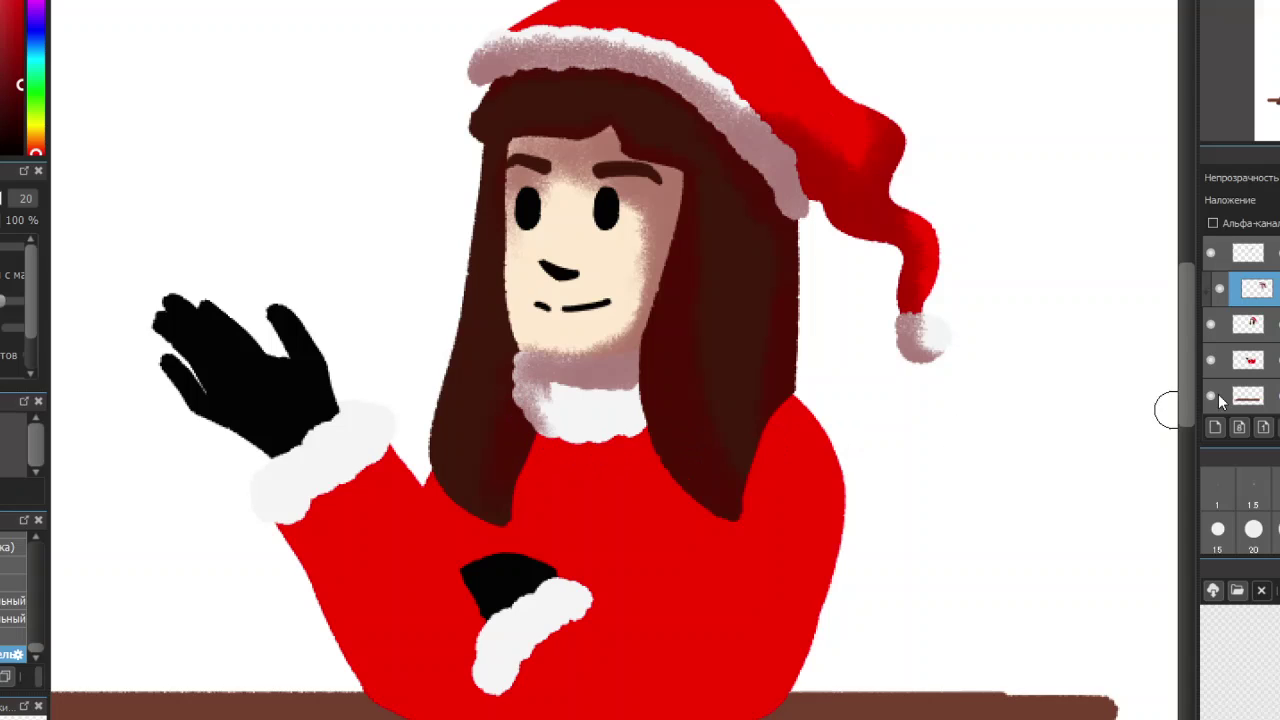
Try duplicating the head layer twice, undoing each copy
click(1248, 323)
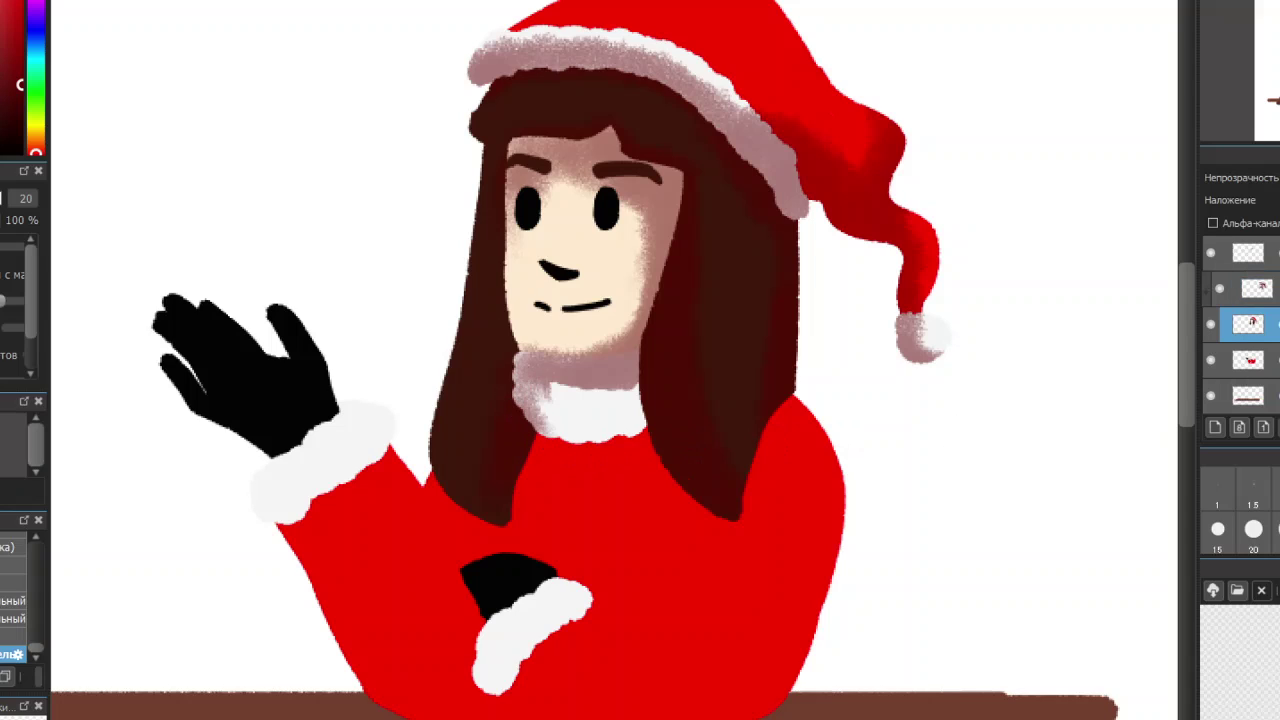
key(ctrl+d)
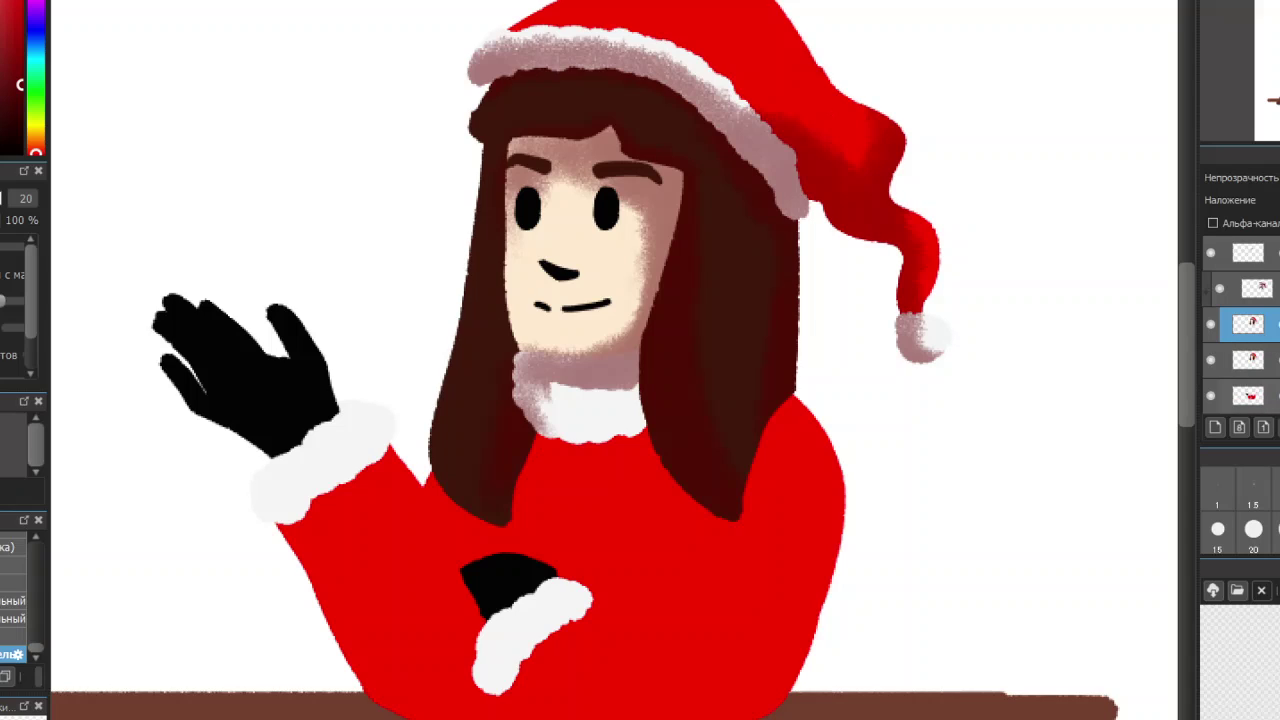
key(ctrl+z)
key(ctrl+d)
key(ctrl+z)
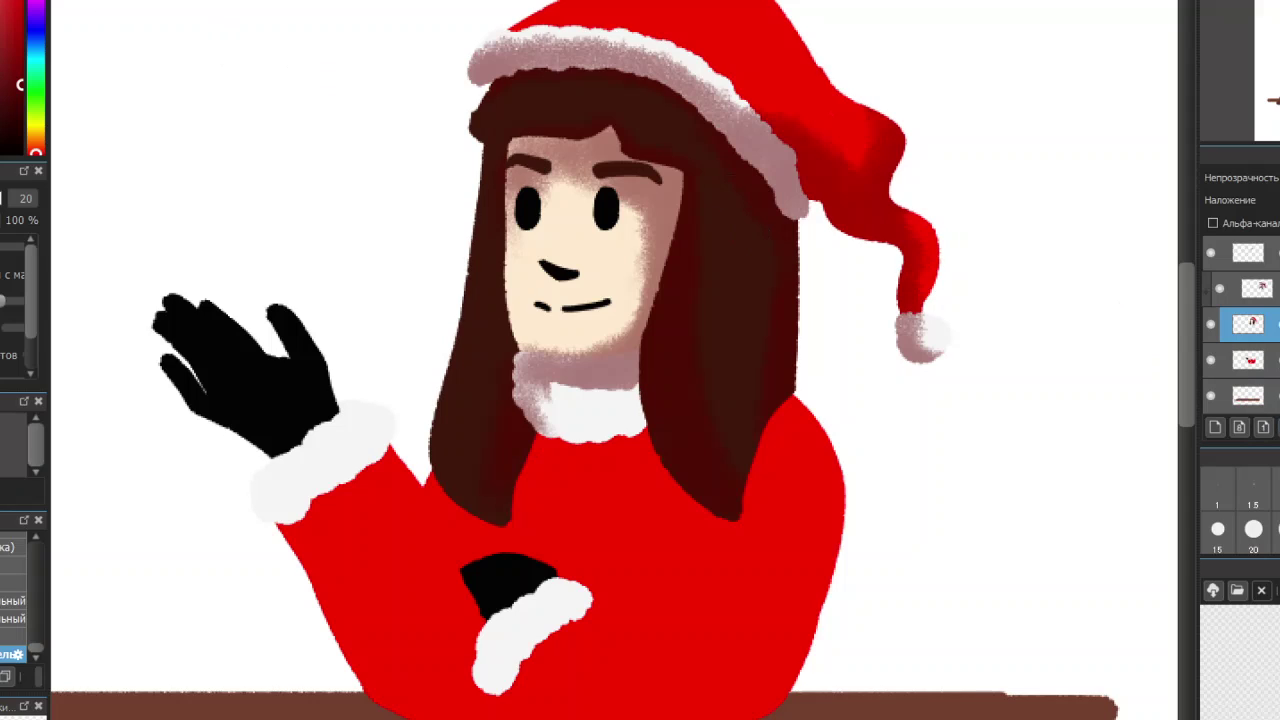
Merge the head layer into the body layer and shade the collar, chest, shoulder and folded arm in dark red on the clipped layer
key(ctrl+e)
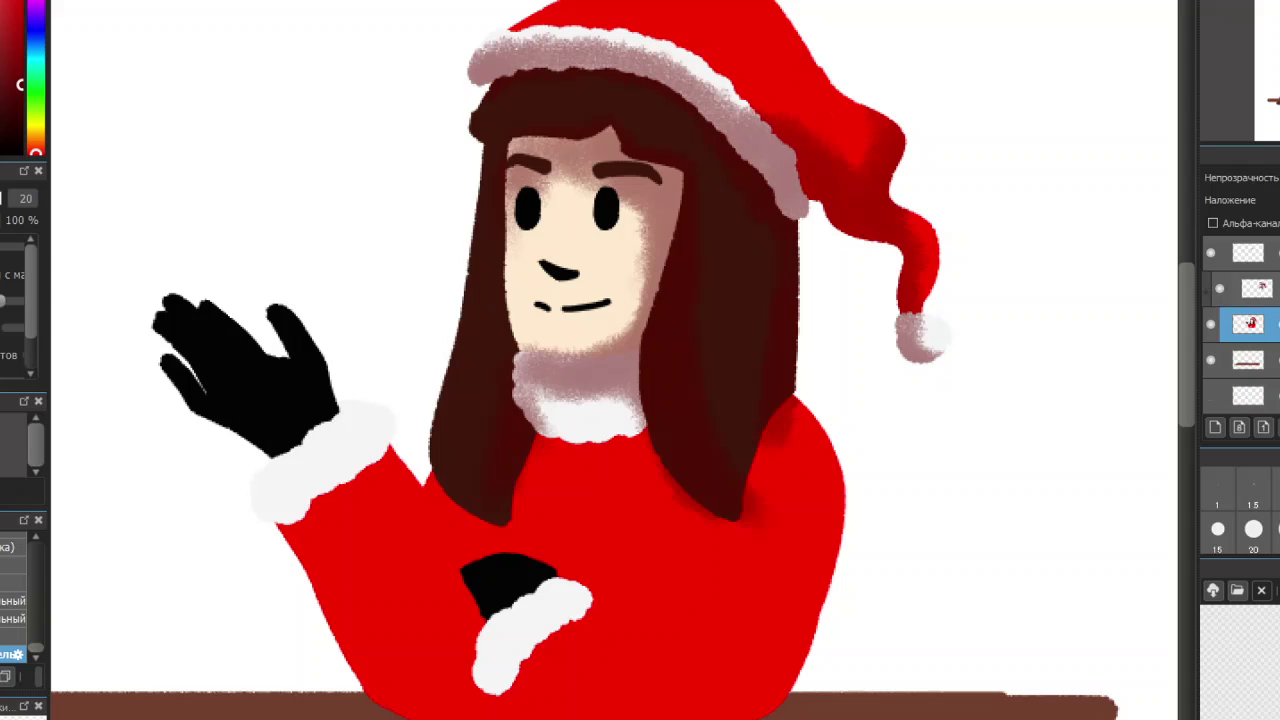
click(1250, 288)
mouse_move(538, 407)
mouse_down()
mouse_move(543, 420)
mouse_move(540, 400)
mouse_move(522, 419)
mouse_up()
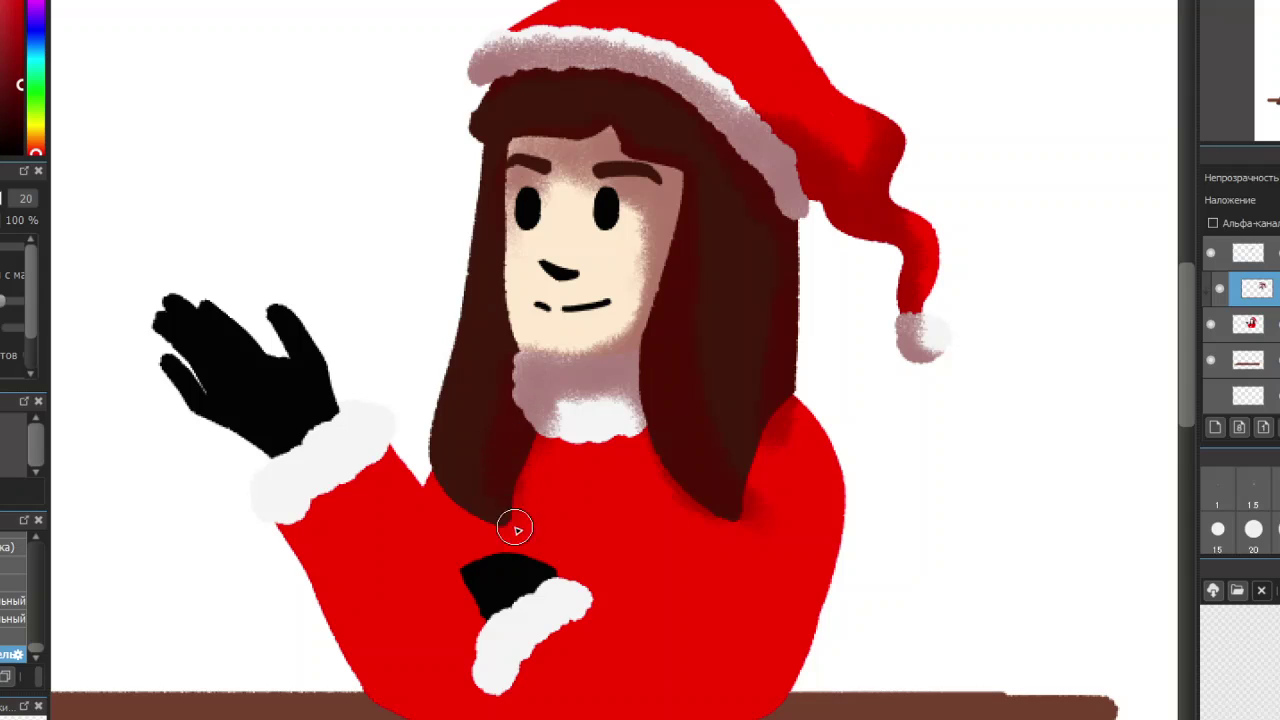
mouse_move(470, 512)
mouse_down()
mouse_move(429, 481)
mouse_move(478, 551)
mouse_up()
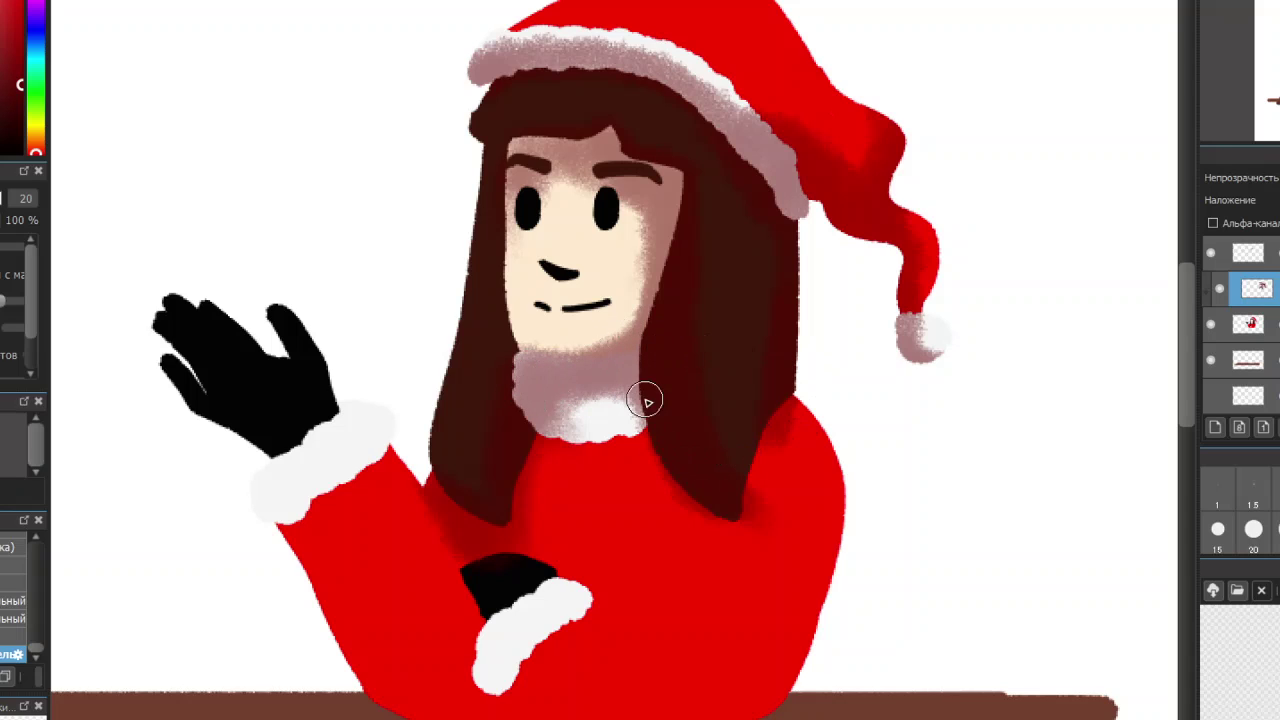
mouse_move(548, 436)
mouse_down()
mouse_move(625, 423)
mouse_move(609, 390)
mouse_move(594, 392)
mouse_move(576, 411)
mouse_move(651, 401)
mouse_up()
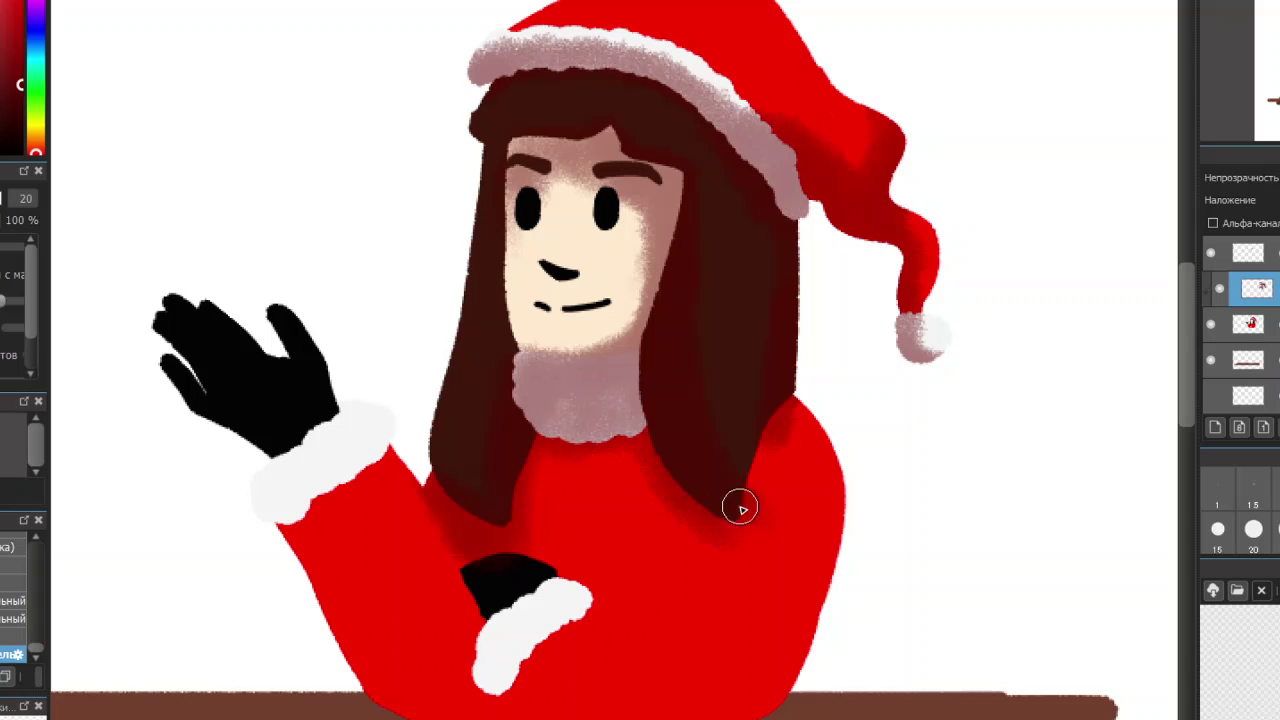
mouse_move(830, 416)
mouse_down()
mouse_move(860, 520)
mouse_move(806, 443)
mouse_move(828, 655)
mouse_move(770, 705)
mouse_up()
mouse_move(573, 592)
mouse_down()
mouse_move(654, 608)
mouse_move(686, 655)
mouse_move(699, 598)
mouse_move(691, 658)
mouse_move(720, 548)
mouse_move(674, 627)
mouse_move(723, 524)
mouse_move(674, 626)
mouse_up()
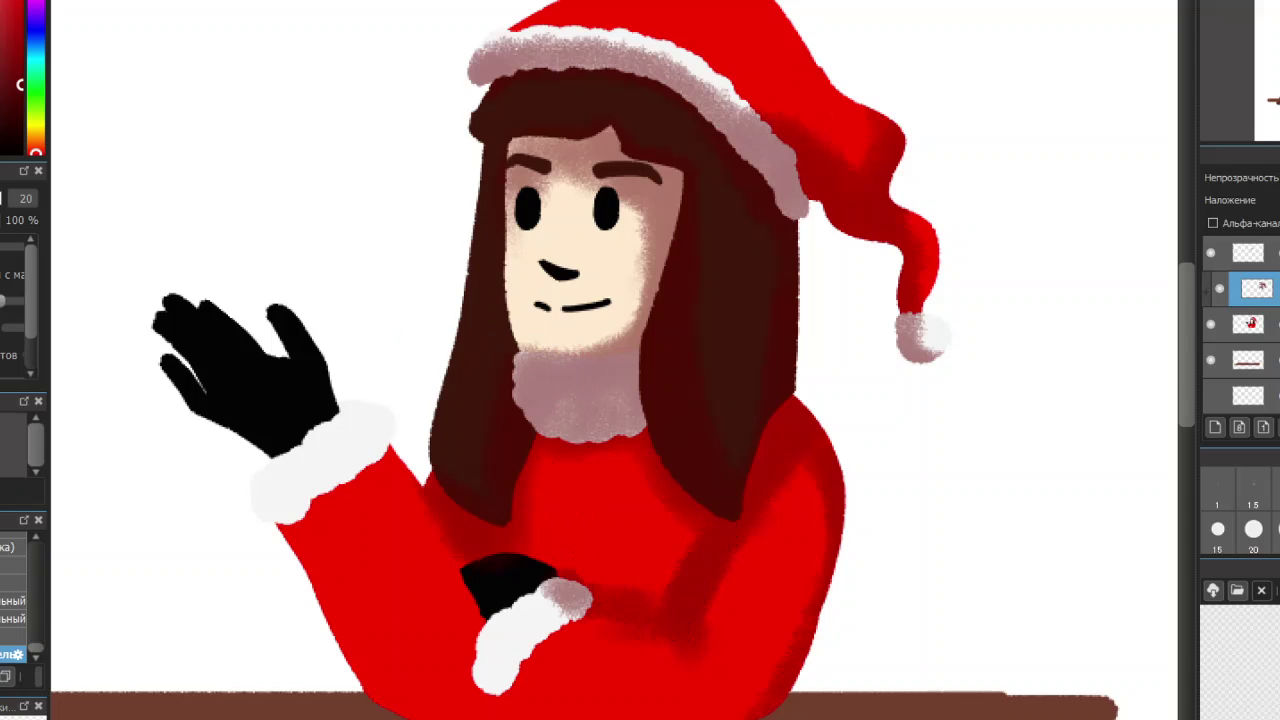
Erase the shadow from the chin and upper collar, and repaint soft dark red shading on the cheek side and the collar's lower edge
key(bracketleft)
mouse_move(613, 367)
mouse_down()
mouse_move(525, 372)
mouse_move(555, 362)
mouse_move(543, 381)
mouse_move(575, 339)
mouse_move(603, 349)
mouse_move(591, 378)
mouse_move(605, 323)
mouse_move(612, 345)
mouse_move(578, 380)
mouse_move(558, 386)
mouse_move(530, 366)
mouse_move(559, 393)
mouse_move(582, 374)
mouse_move(609, 390)
mouse_move(617, 356)
mouse_up()
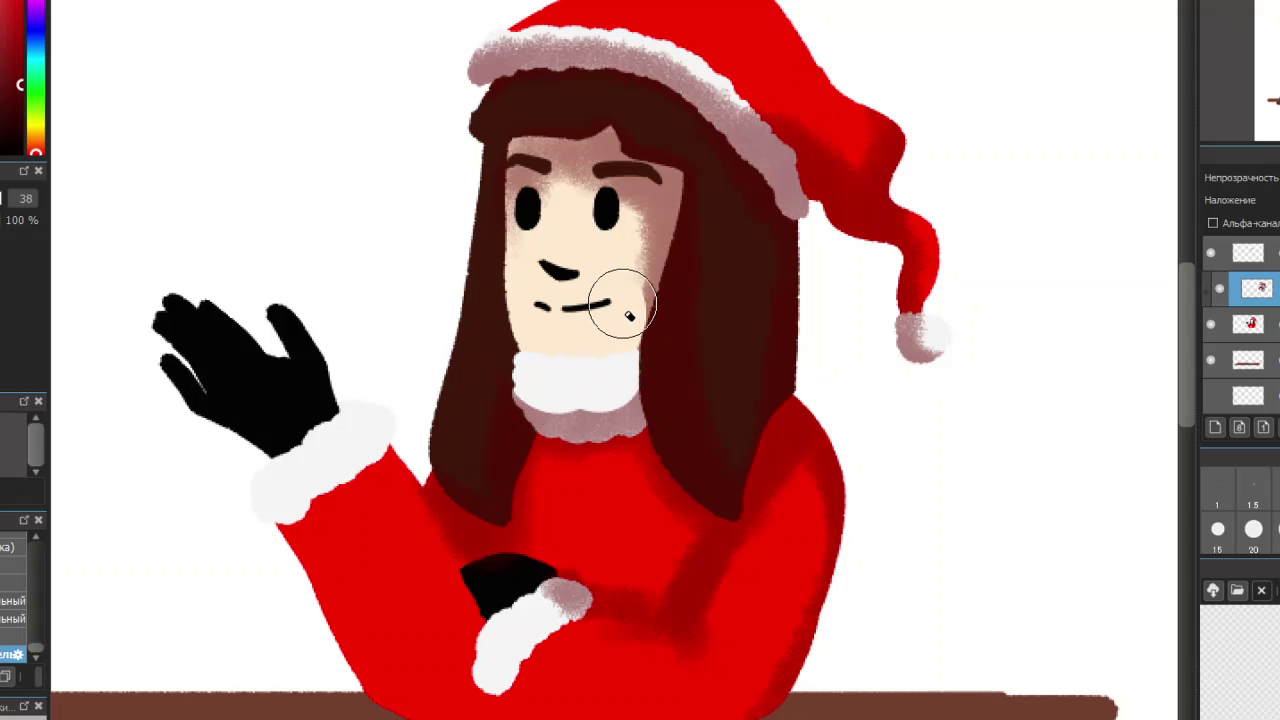
mouse_move(352, 429)
mouse_down()
mouse_move(307, 468)
mouse_move(337, 491)
mouse_up()
click(1253, 529)
mouse_move(515, 392)
mouse_down()
mouse_move(563, 417)
mouse_move(630, 422)
mouse_up()
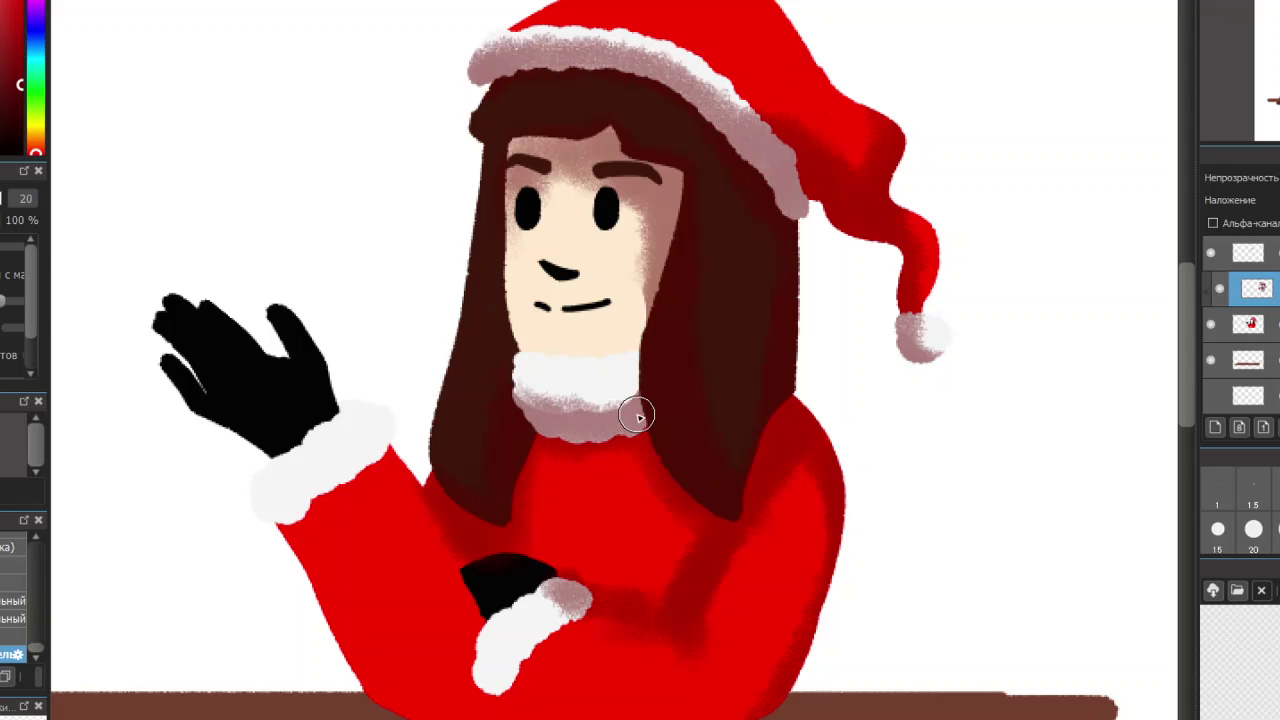
mouse_move(663, 286)
mouse_down()
mouse_move(649, 291)
mouse_move(631, 354)
mouse_move(638, 414)
mouse_move(651, 406)
mouse_move(654, 271)
mouse_move(654, 334)
mouse_move(659, 281)
mouse_move(623, 371)
mouse_move(654, 337)
mouse_move(566, 378)
mouse_up()
mouse_move(622, 345)
mouse_down()
mouse_move(553, 374)
mouse_move(637, 300)
mouse_move(561, 375)
mouse_move(637, 300)
mouse_move(580, 372)
mouse_up()
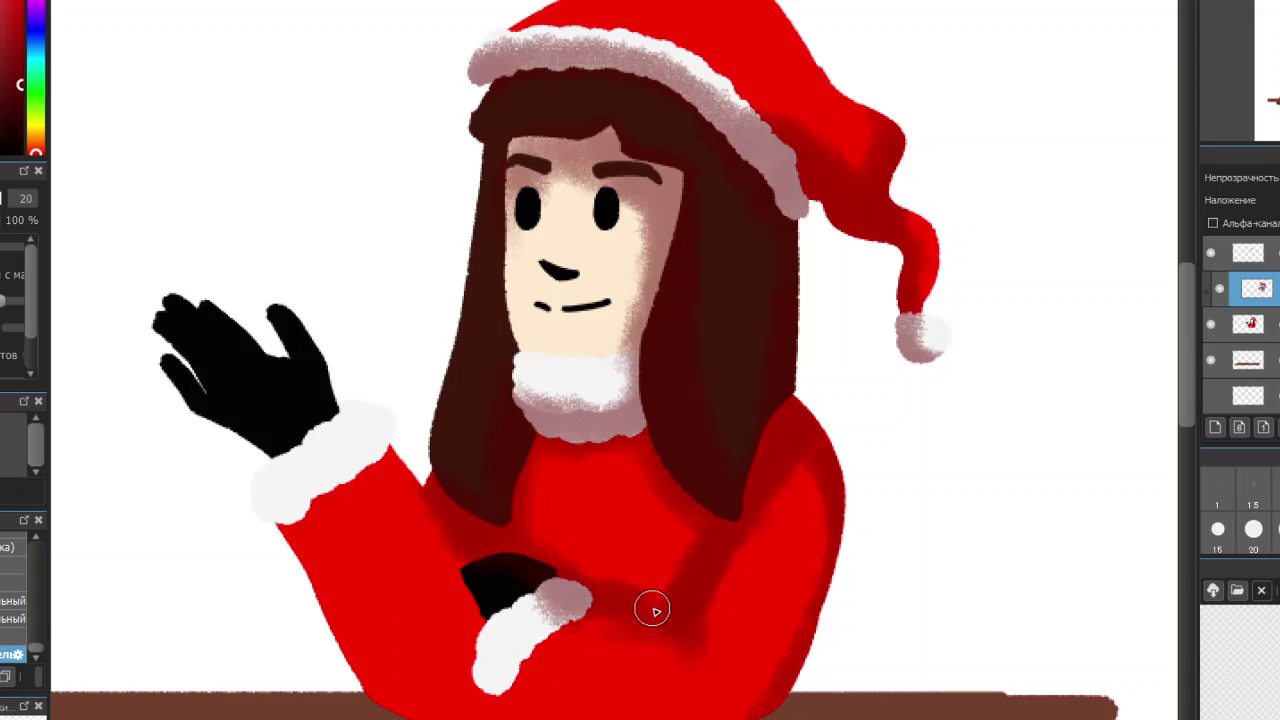
Shade the folded forearm, the undersides of both sleeves, the tucked glove and the white cuffs in dark red
mouse_move(641, 610)
mouse_down()
mouse_move(692, 657)
mouse_move(679, 643)
mouse_move(722, 654)
mouse_move(695, 656)
mouse_move(705, 633)
mouse_move(722, 709)
mouse_move(679, 627)
mouse_move(708, 707)
mouse_move(683, 641)
mouse_move(521, 590)
mouse_move(553, 621)
mouse_up()
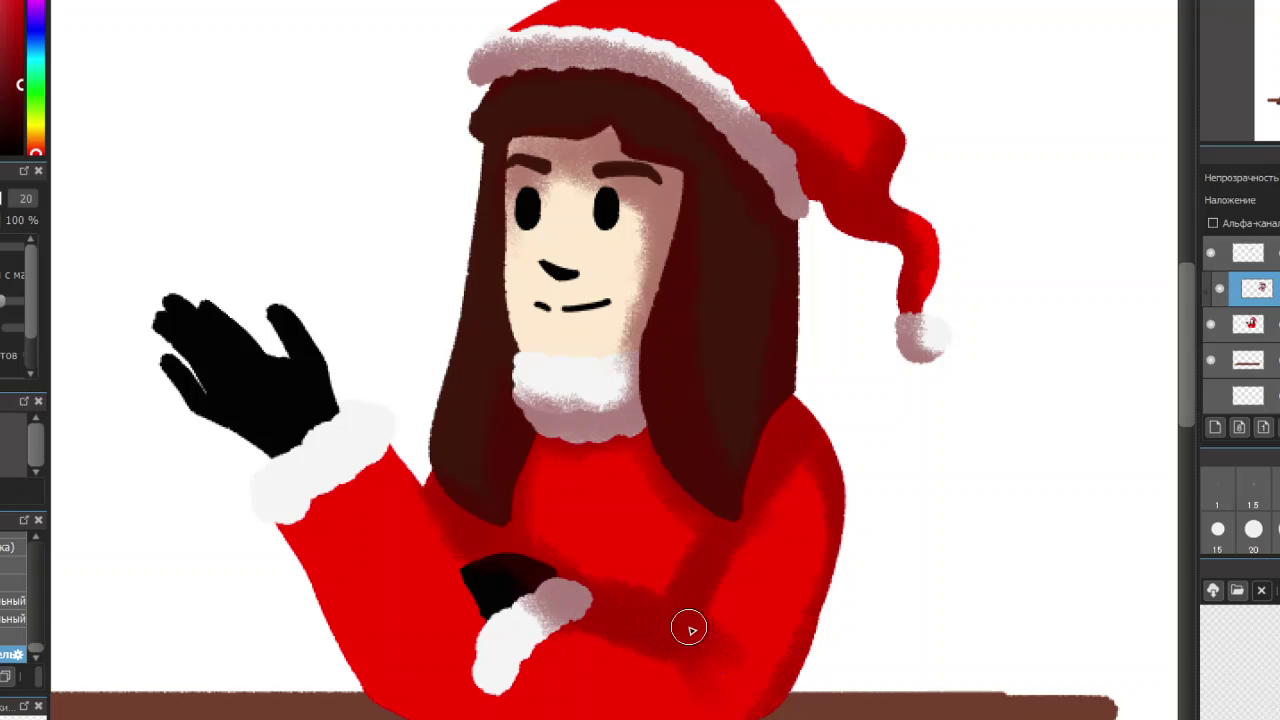
drag(551, 704, 580, 712)
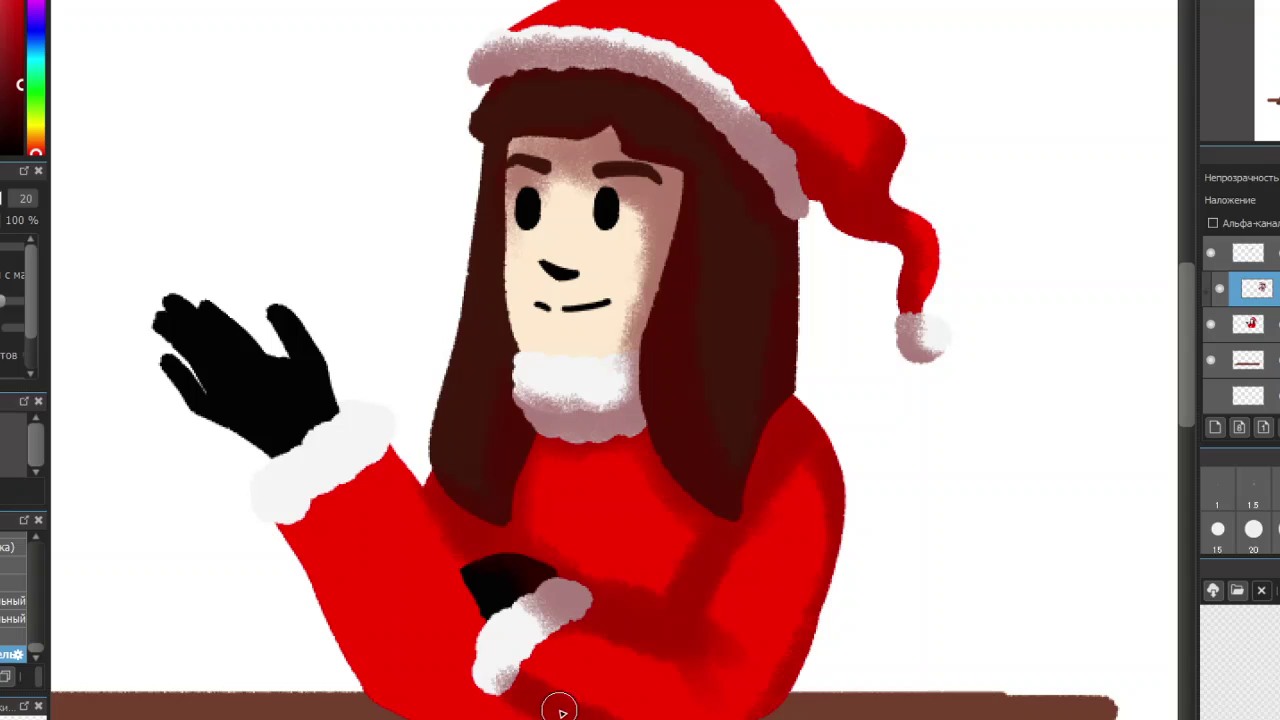
mouse_move(510, 680)
mouse_down()
mouse_move(553, 630)
mouse_move(538, 678)
mouse_move(546, 645)
mouse_move(536, 678)
mouse_move(519, 641)
mouse_move(517, 700)
mouse_up()
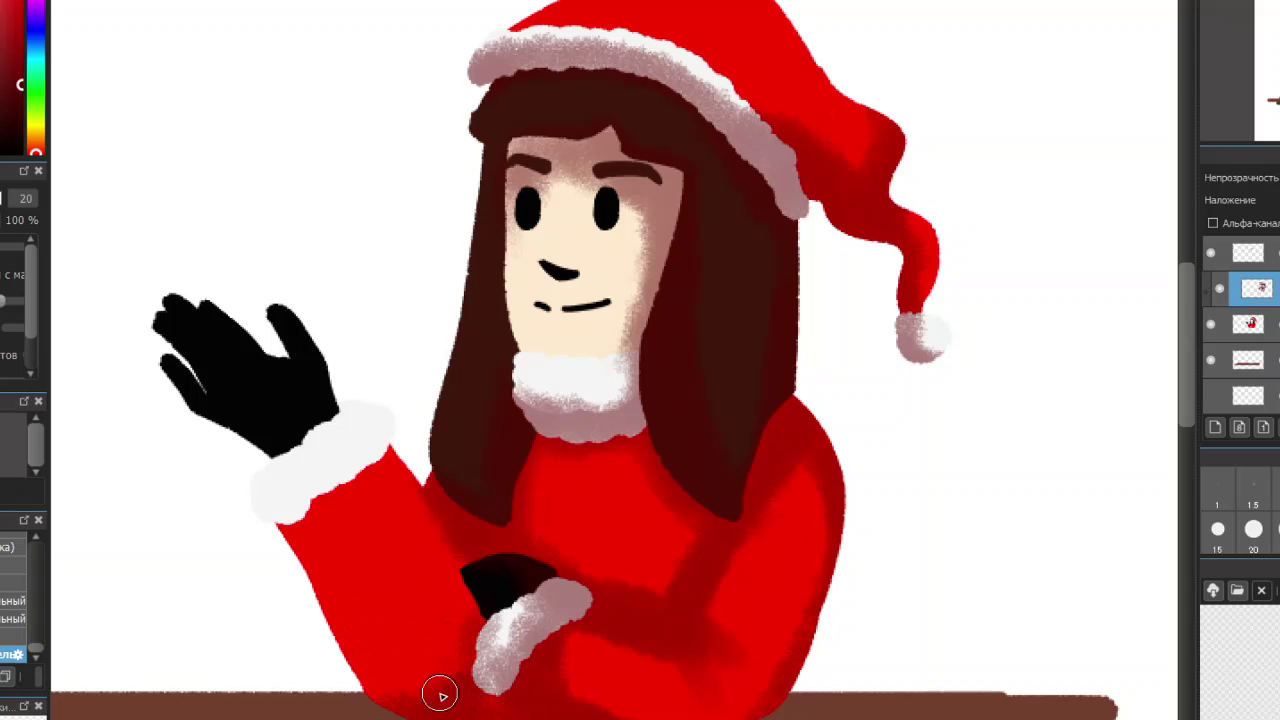
mouse_move(389, 434)
mouse_down()
mouse_move(485, 637)
mouse_move(393, 486)
mouse_move(447, 567)
mouse_move(469, 661)
mouse_move(386, 701)
mouse_move(446, 686)
mouse_move(459, 613)
mouse_move(418, 686)
mouse_move(329, 680)
mouse_move(455, 718)
mouse_move(509, 718)
mouse_move(486, 675)
mouse_move(489, 621)
mouse_move(494, 608)
mouse_move(506, 641)
mouse_move(532, 607)
mouse_move(494, 606)
mouse_up()
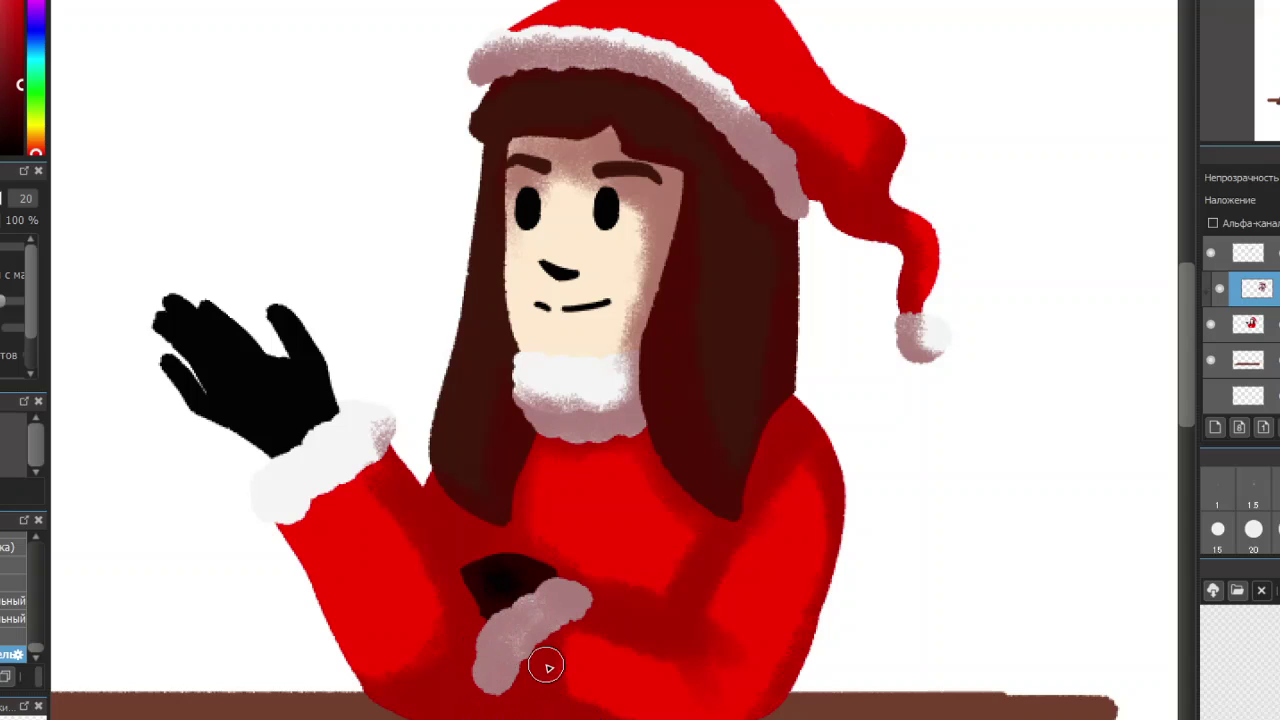
mouse_move(637, 709)
mouse_down()
mouse_move(540, 685)
mouse_move(595, 633)
mouse_move(572, 703)
mouse_move(573, 639)
mouse_move(648, 672)
mouse_move(565, 633)
mouse_move(687, 669)
mouse_up()
mouse_move(390, 415)
mouse_down()
mouse_move(374, 454)
mouse_move(331, 395)
mouse_move(365, 449)
mouse_move(364, 460)
mouse_move(351, 428)
mouse_move(337, 480)
mouse_move(368, 408)
mouse_move(387, 410)
mouse_move(389, 442)
mouse_move(309, 506)
mouse_up()
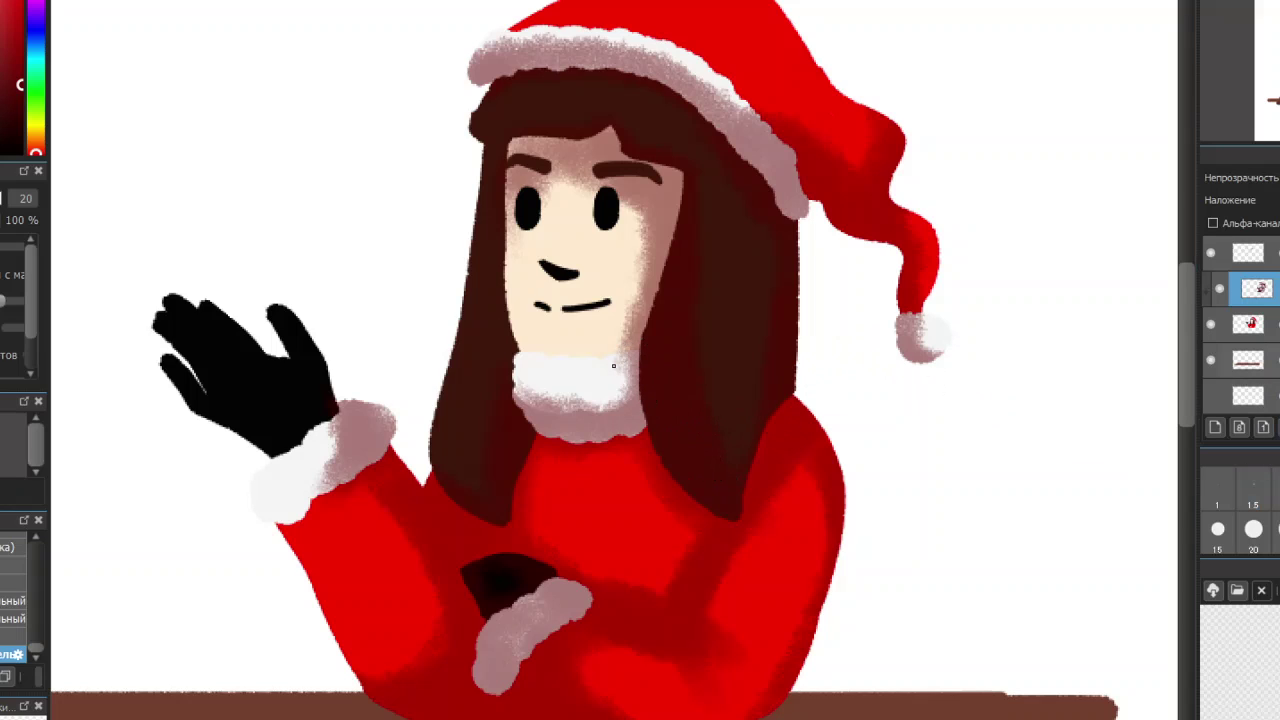
Move the empty layer above the table layer, clip it, and paint a soft dark red shadow on the tabletop beneath the body
drag(1230, 396, 1230, 362)
key(ctrl+alt+g)
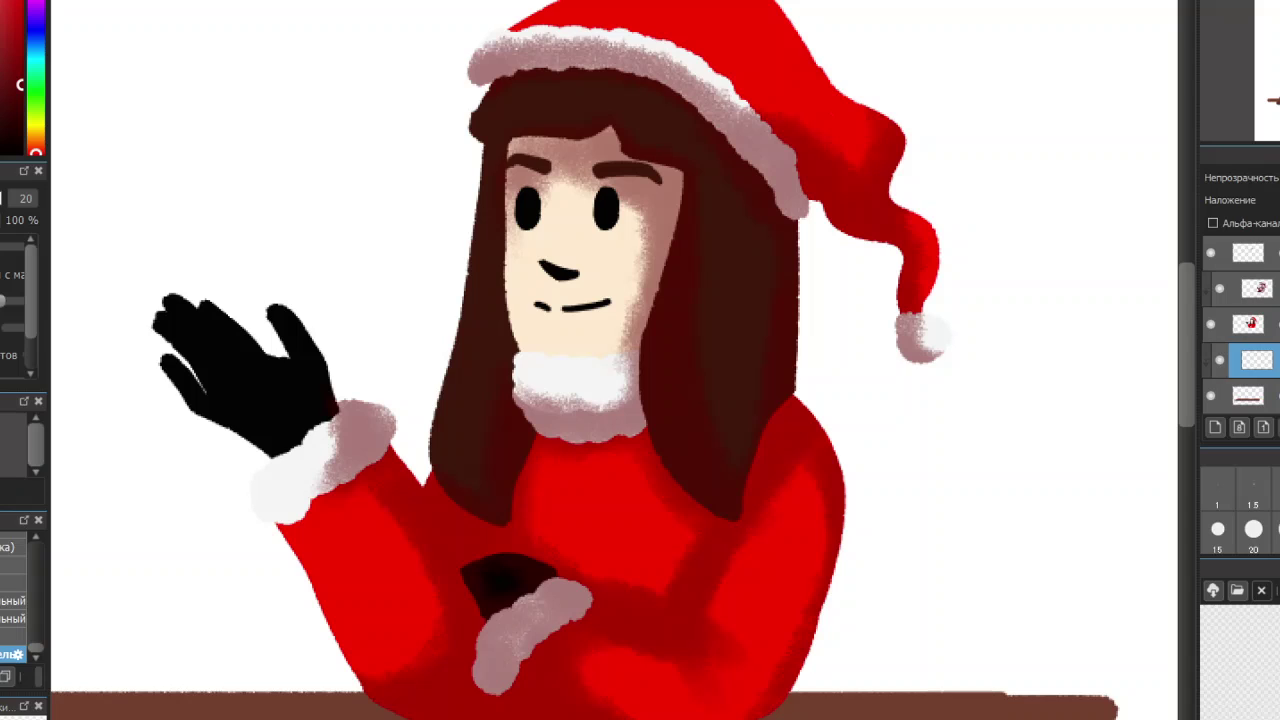
drag(1186, 295, 1195, 321)
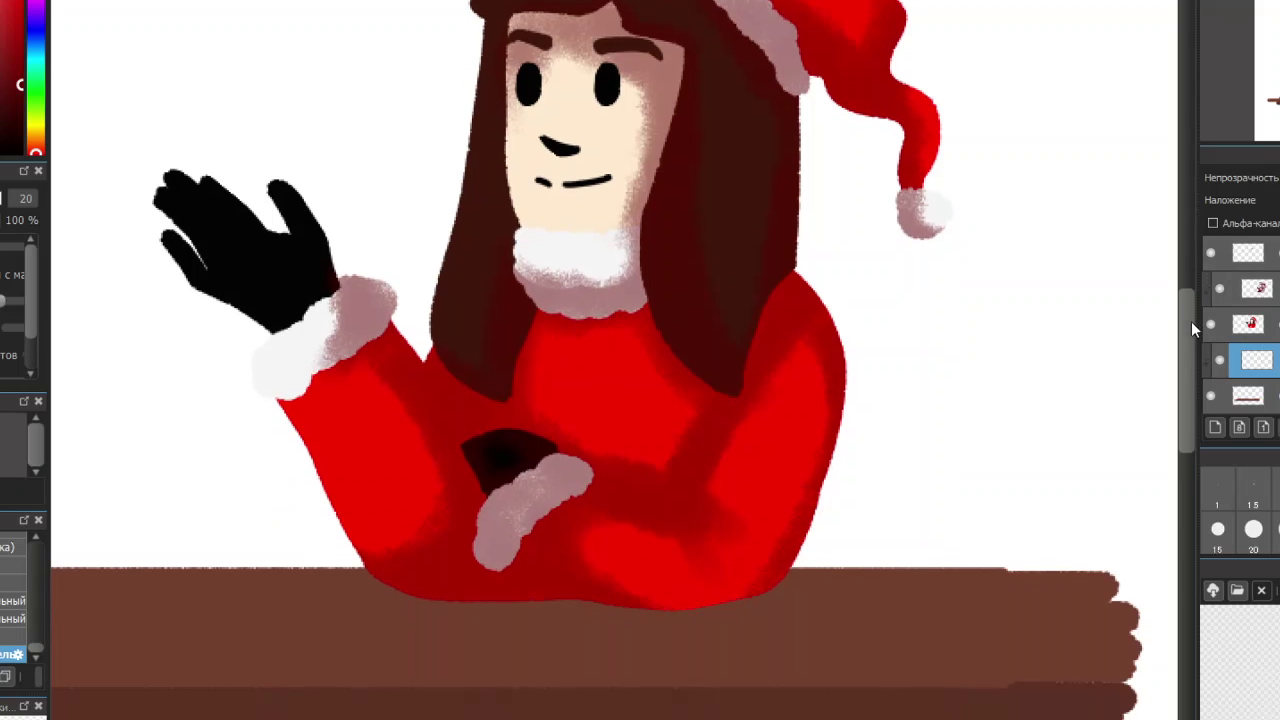
mouse_move(446, 593)
mouse_down()
mouse_move(353, 605)
mouse_move(659, 600)
mouse_move(417, 608)
mouse_move(532, 611)
mouse_move(505, 620)
mouse_move(529, 619)
mouse_move(299, 608)
mouse_move(397, 599)
mouse_move(315, 594)
mouse_move(343, 587)
mouse_move(313, 600)
mouse_move(638, 617)
mouse_move(716, 611)
mouse_move(776, 581)
mouse_move(431, 602)
mouse_move(288, 595)
mouse_move(289, 569)
mouse_move(354, 596)
mouse_move(239, 596)
mouse_move(290, 563)
mouse_move(373, 607)
mouse_move(231, 604)
mouse_move(630, 617)
mouse_move(728, 597)
mouse_up()
Tint the whole character with a dark blue fill on a new clipped layer above the shading, and add another clipped layer over it
click(1250, 288)
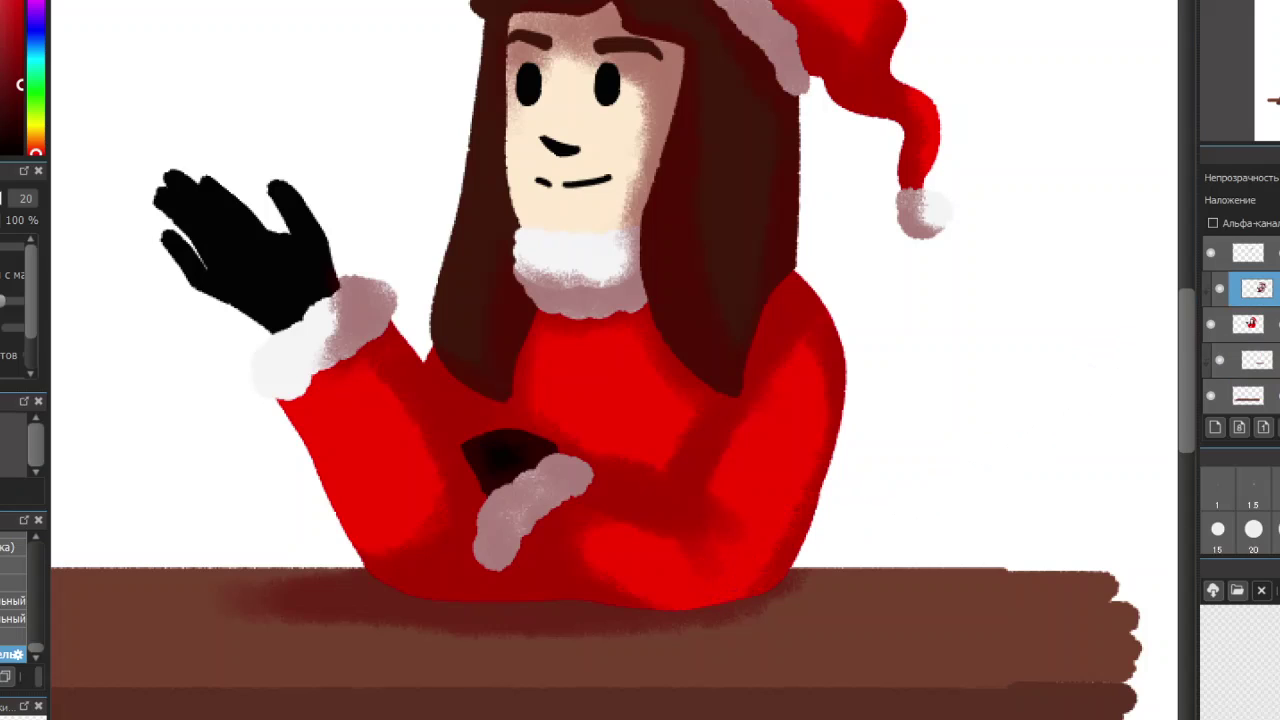
click(1215, 427)
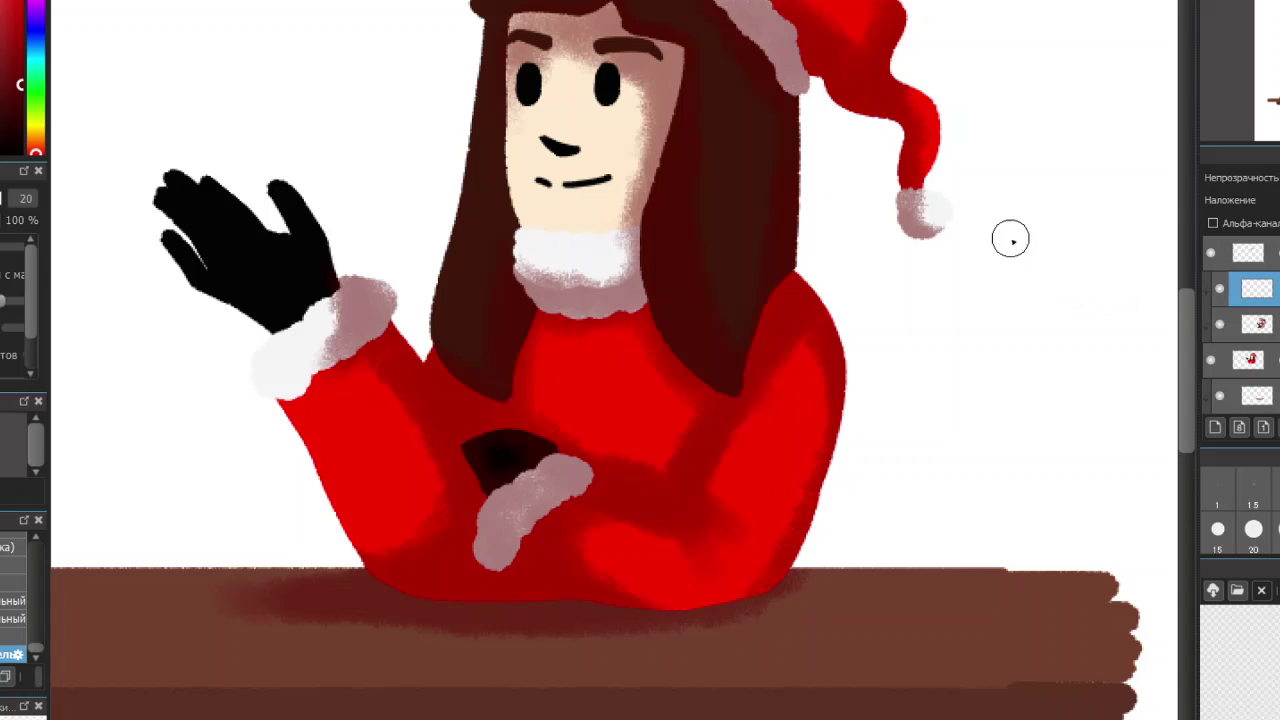
click(35, 30)
click(20, 73)
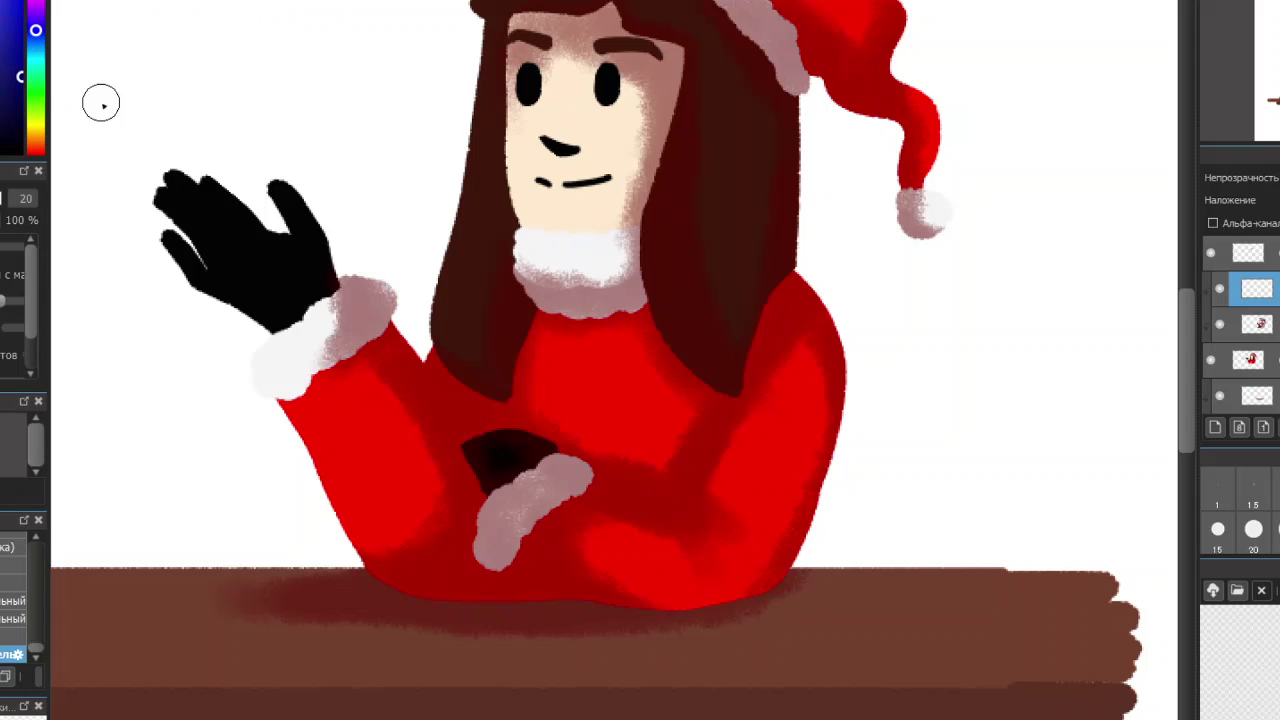
scroll(206, 126, down, 8)
scroll(199, 145, up, 10)
scroll(199, 145, down, 5)
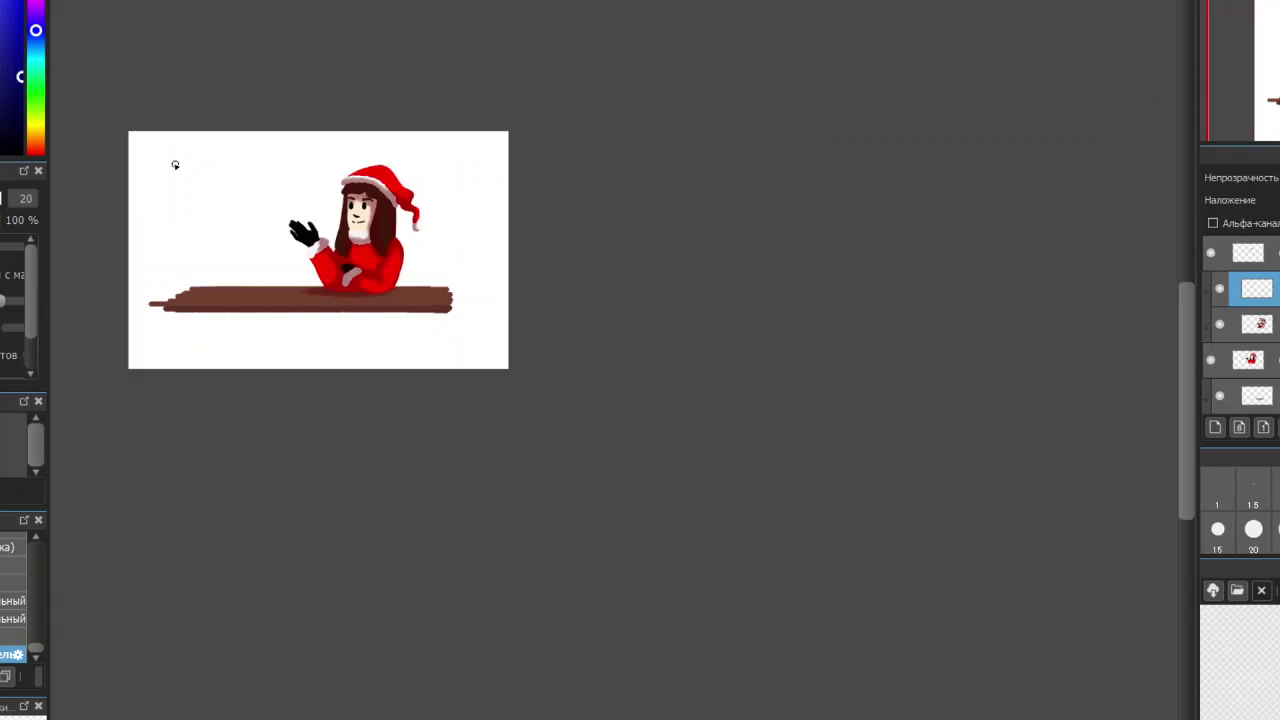
scroll(175, 160, up, 3)
drag(81, 83, 509, 409)
scroll(641, 234, down, 2)
click(641, 234)
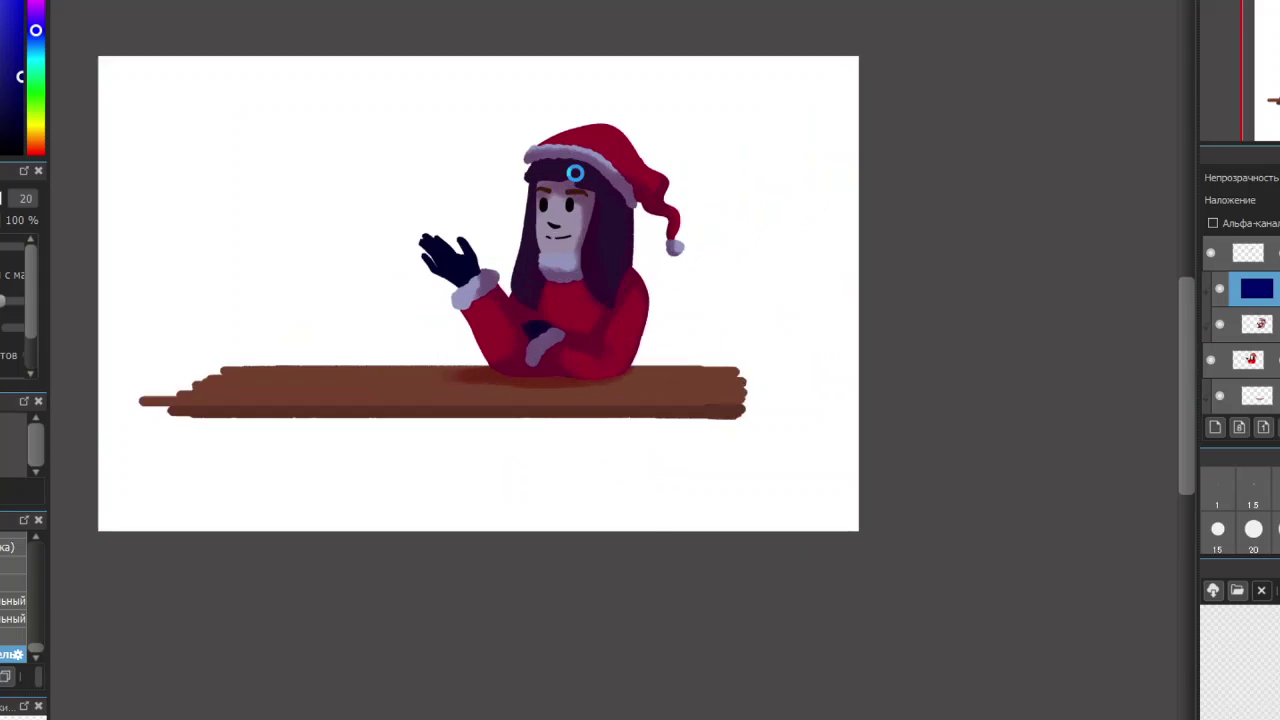
scroll(580, 178, up, 4)
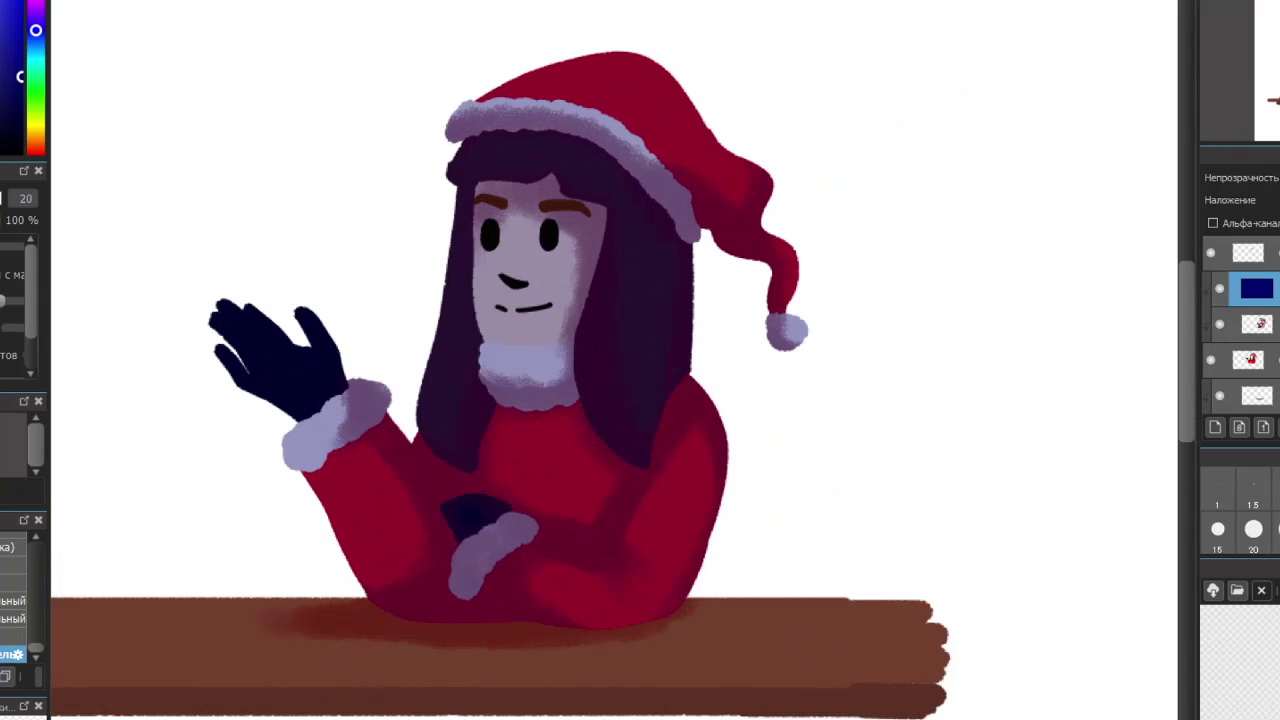
click(1215, 427)
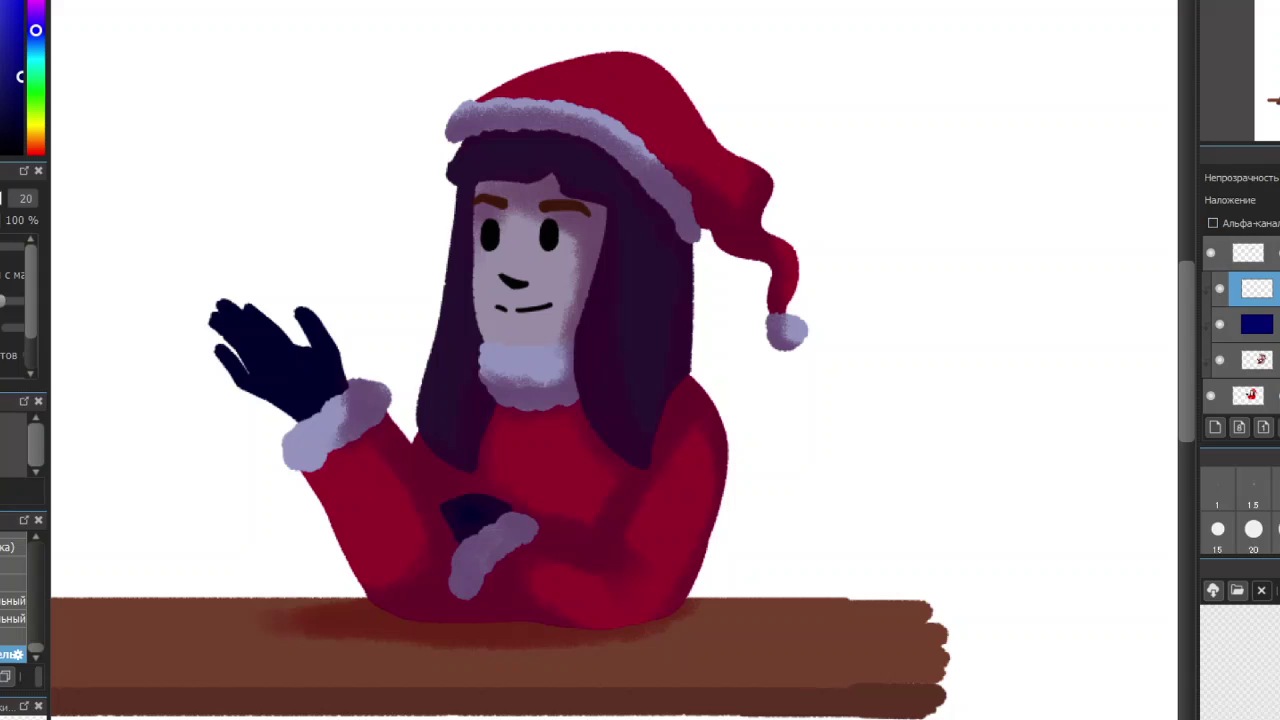
Try a yellow-orange gradient across the character on the new clipped layer, and undo it
scroll(498, 261, down, 3)
drag(37, 118, 38, 140)
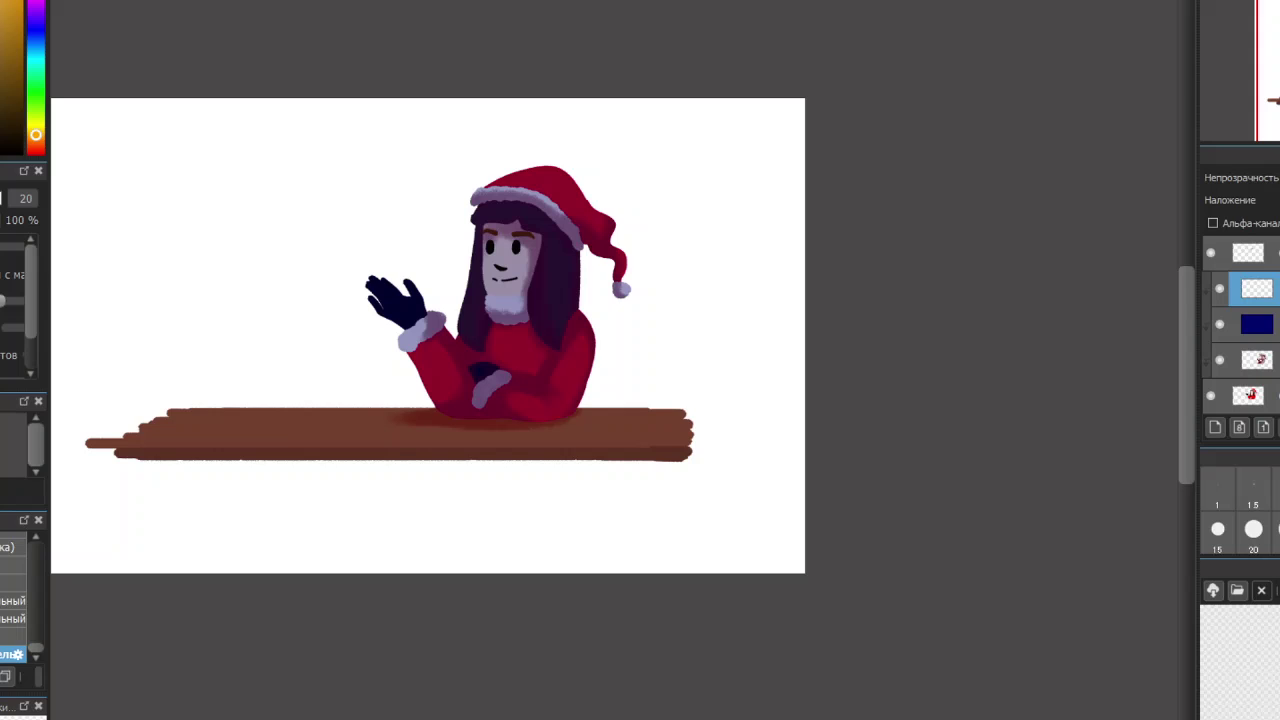
drag(374, 131, 640, 690)
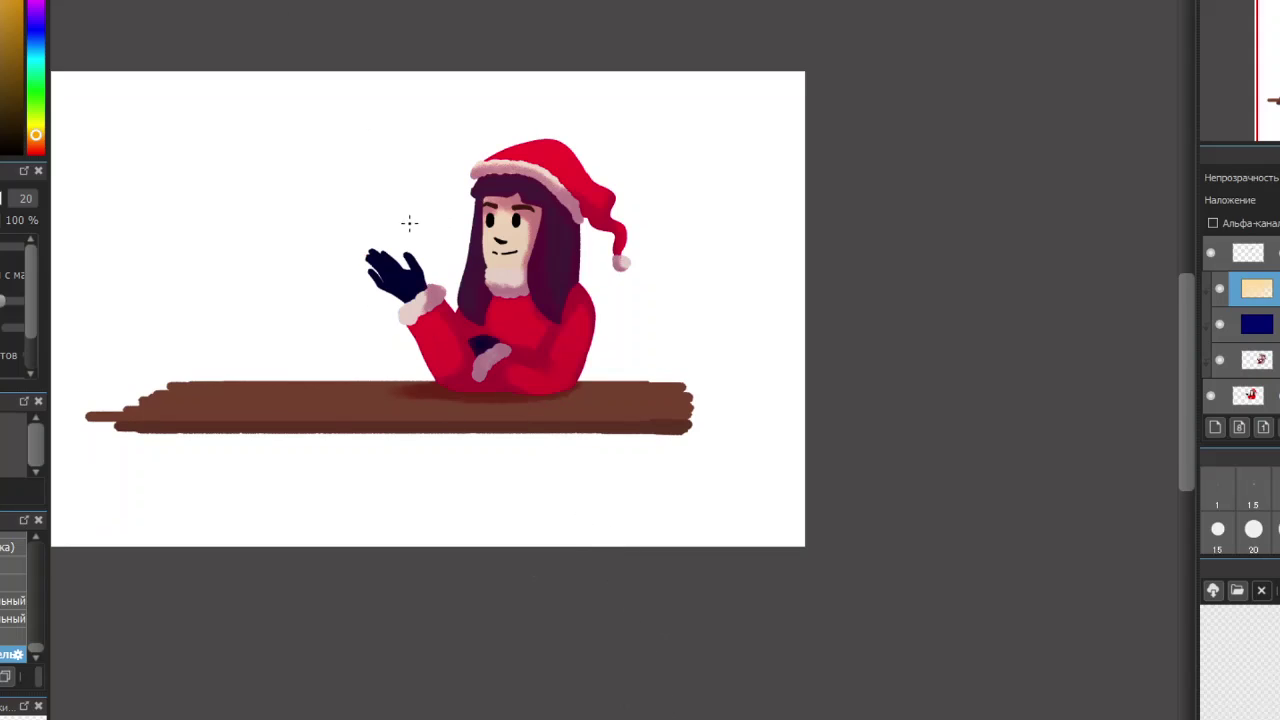
scroll(414, 220, up, 2)
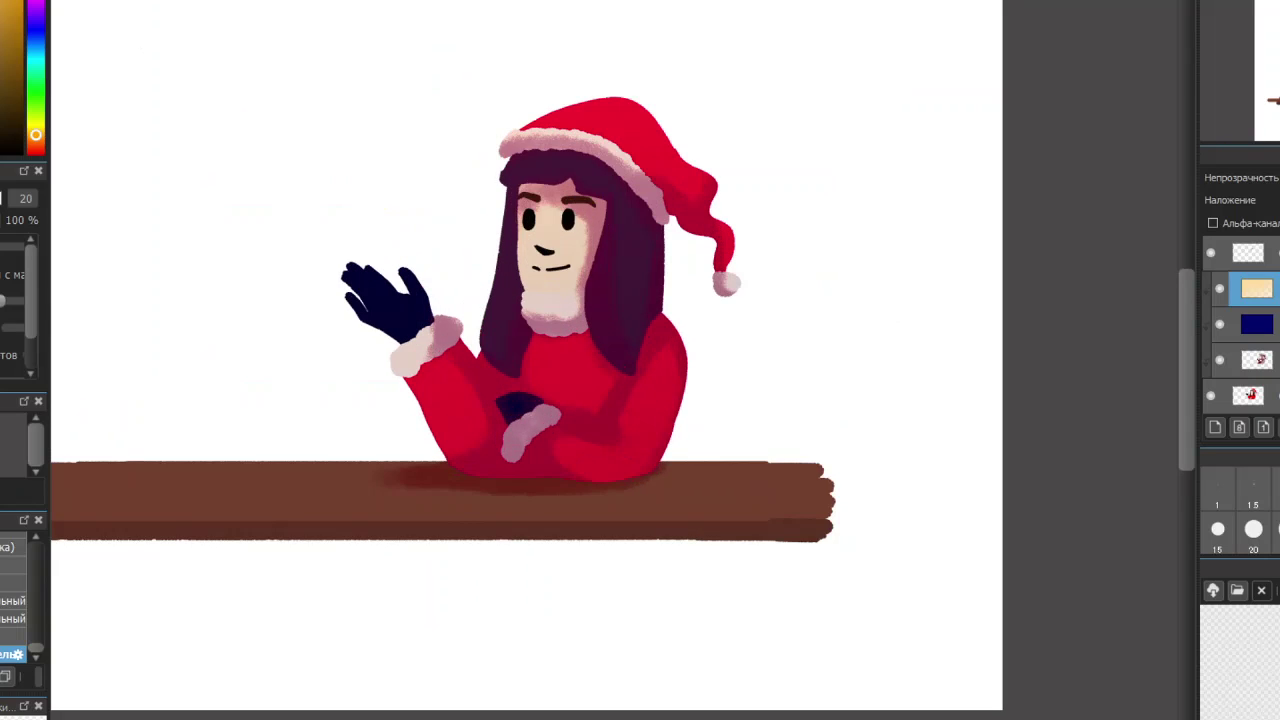
key(ctrl+z)
Lay a warm gradient over the character from the upper side by the raised hand, first in red-orange, topped with orange
drag(35, 135, 35, 148)
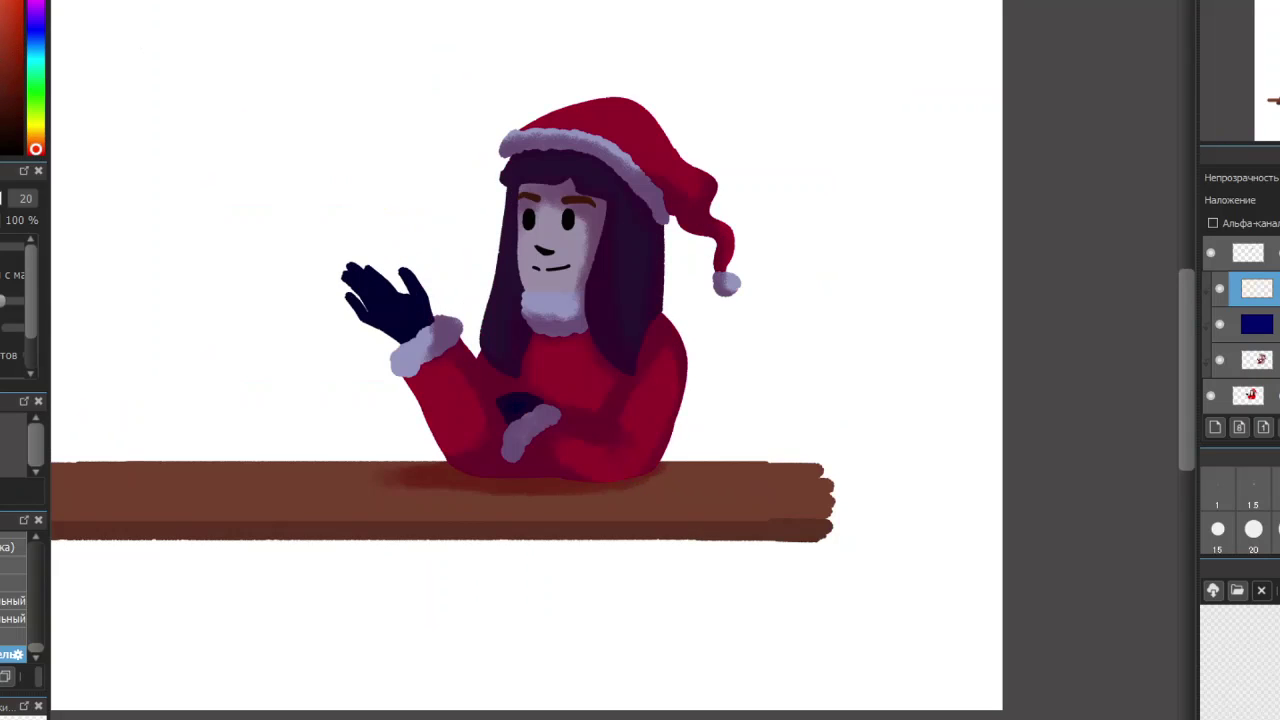
drag(401, 93, 654, 529)
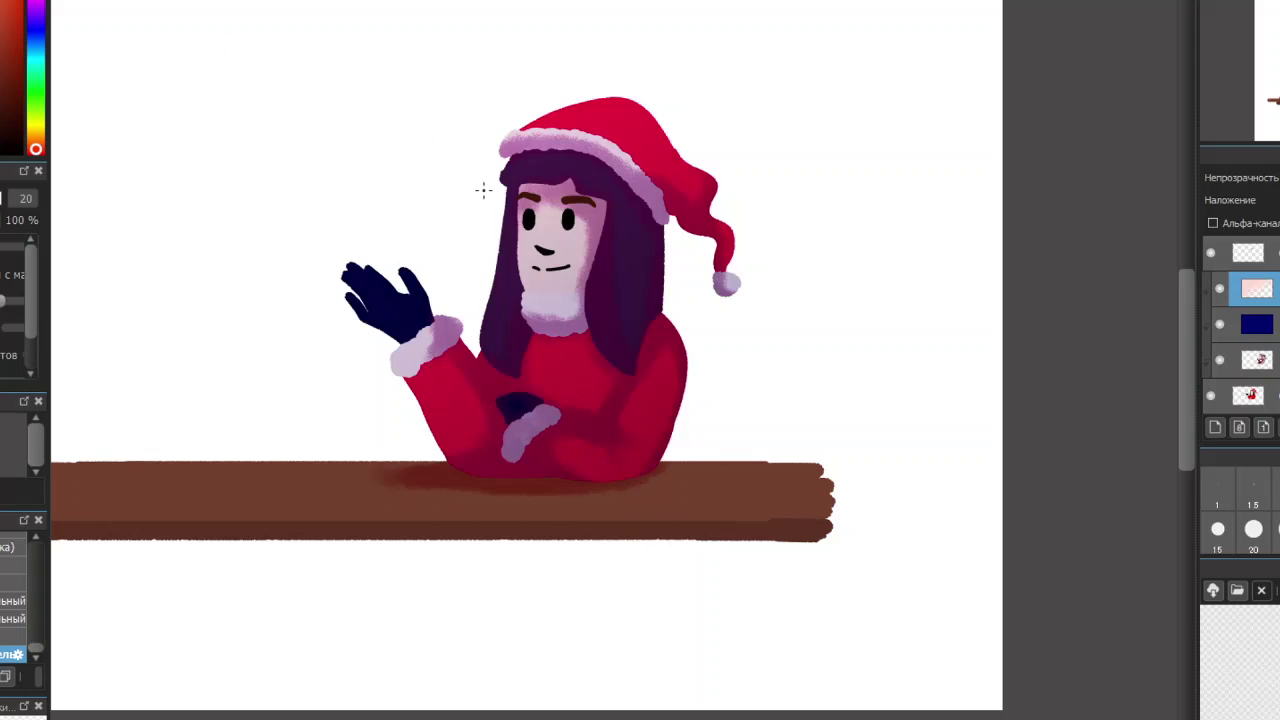
drag(40, 150, 37, 141)
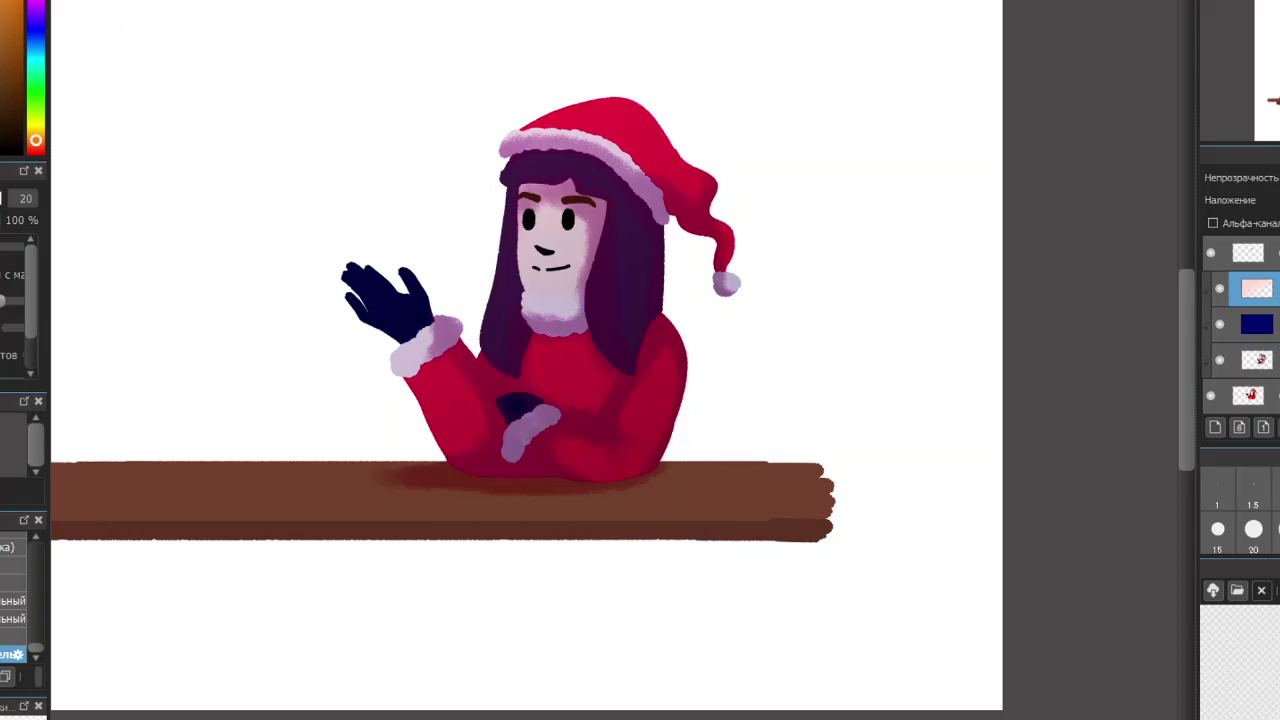
drag(508, 68, 617, 414)
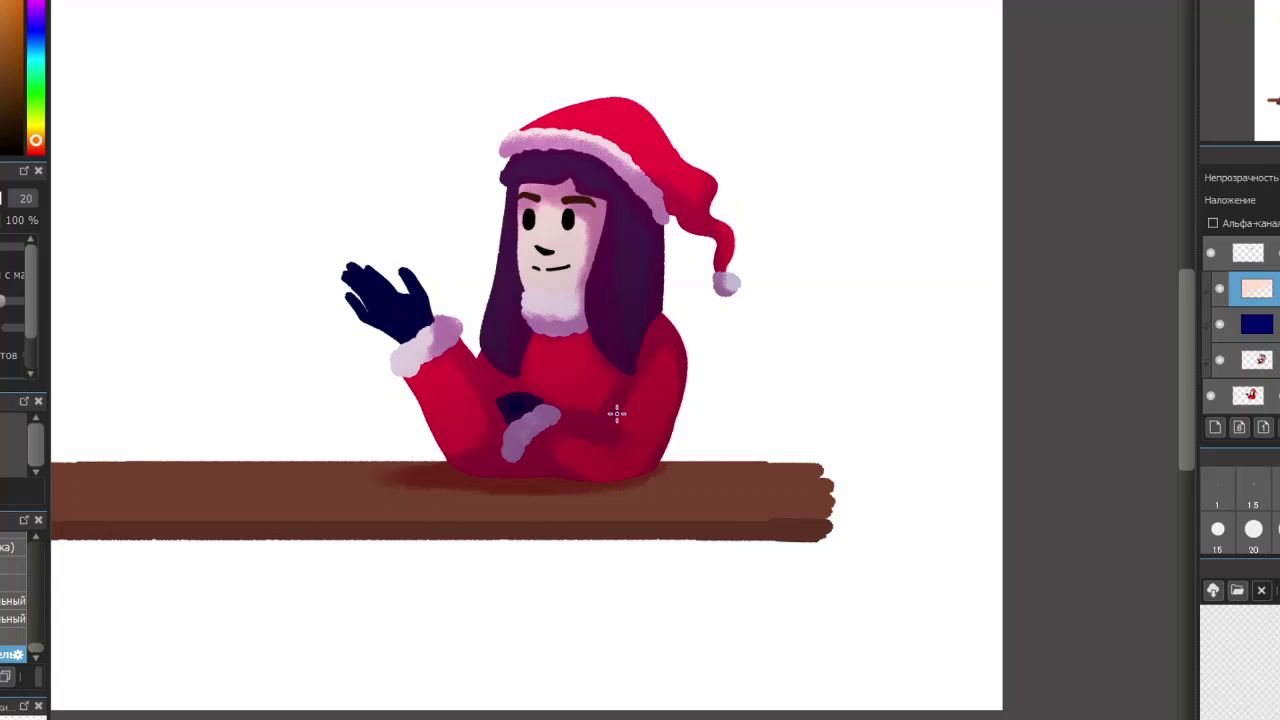
drag(437, 277, 527, 345)
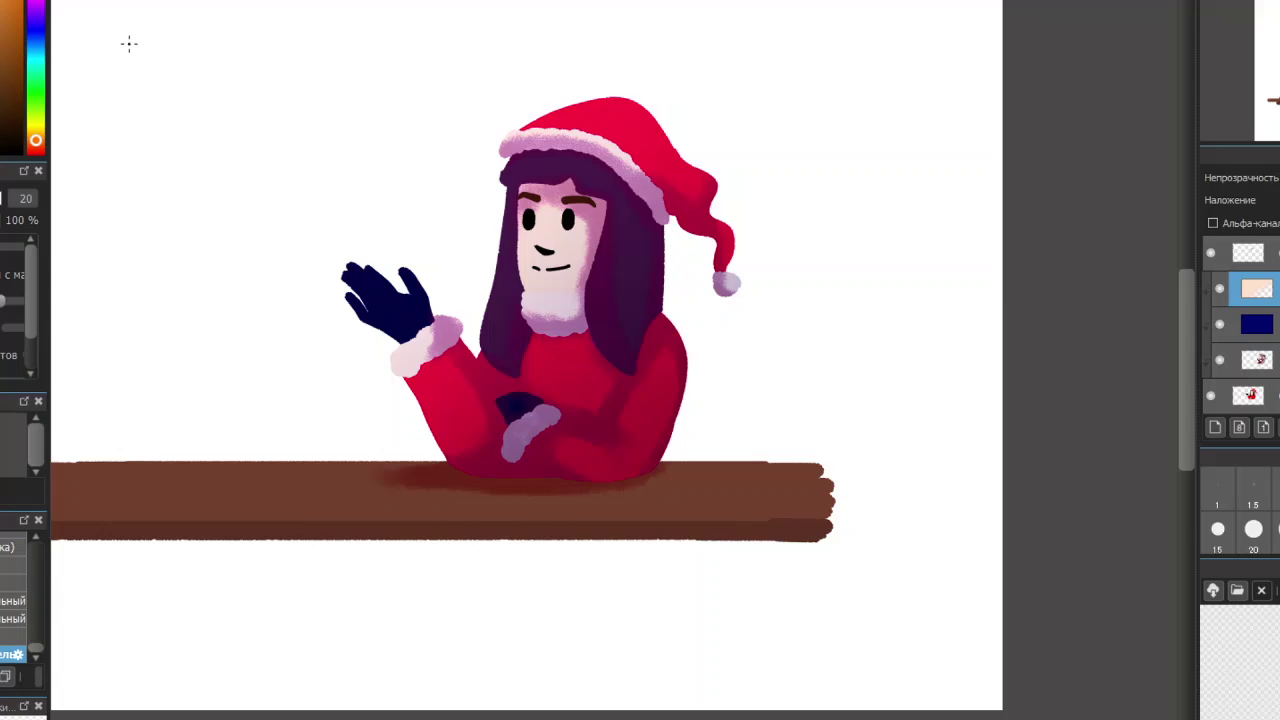
Add dark red gradients from the table's far corner and from the hat-tail side to darken the character's back
click(30, 150)
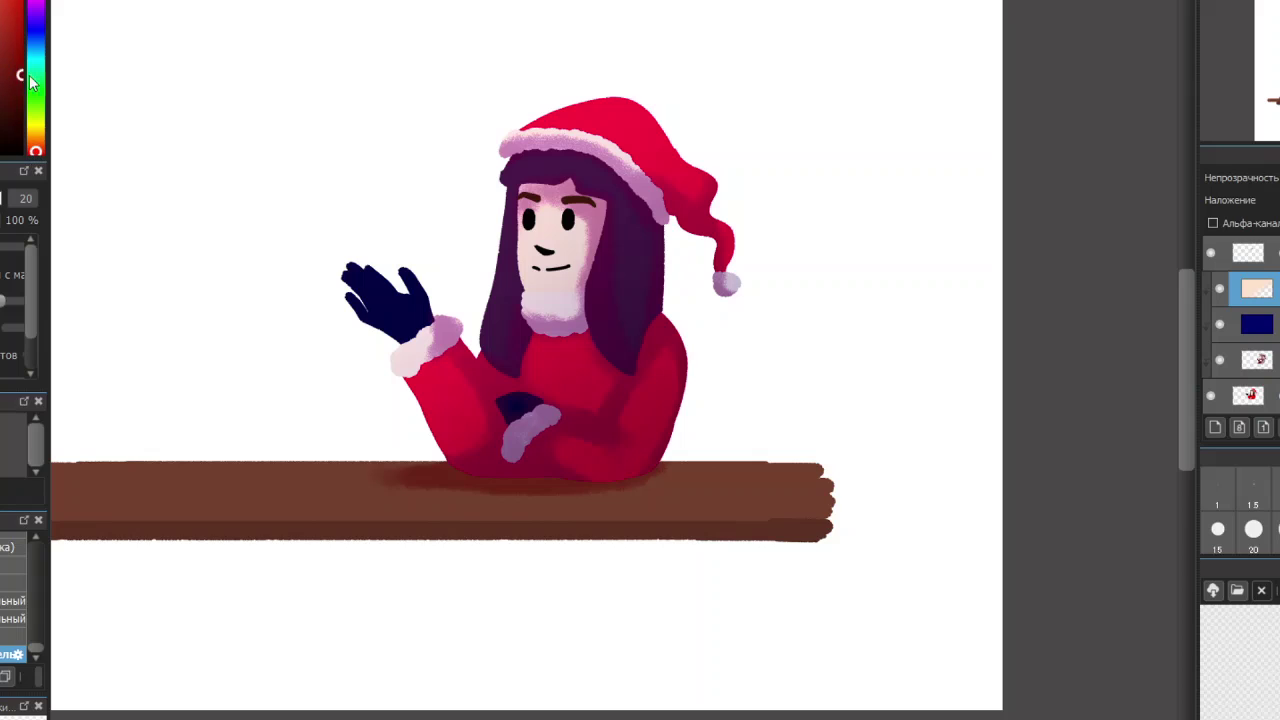
drag(806, 599, 605, 336)
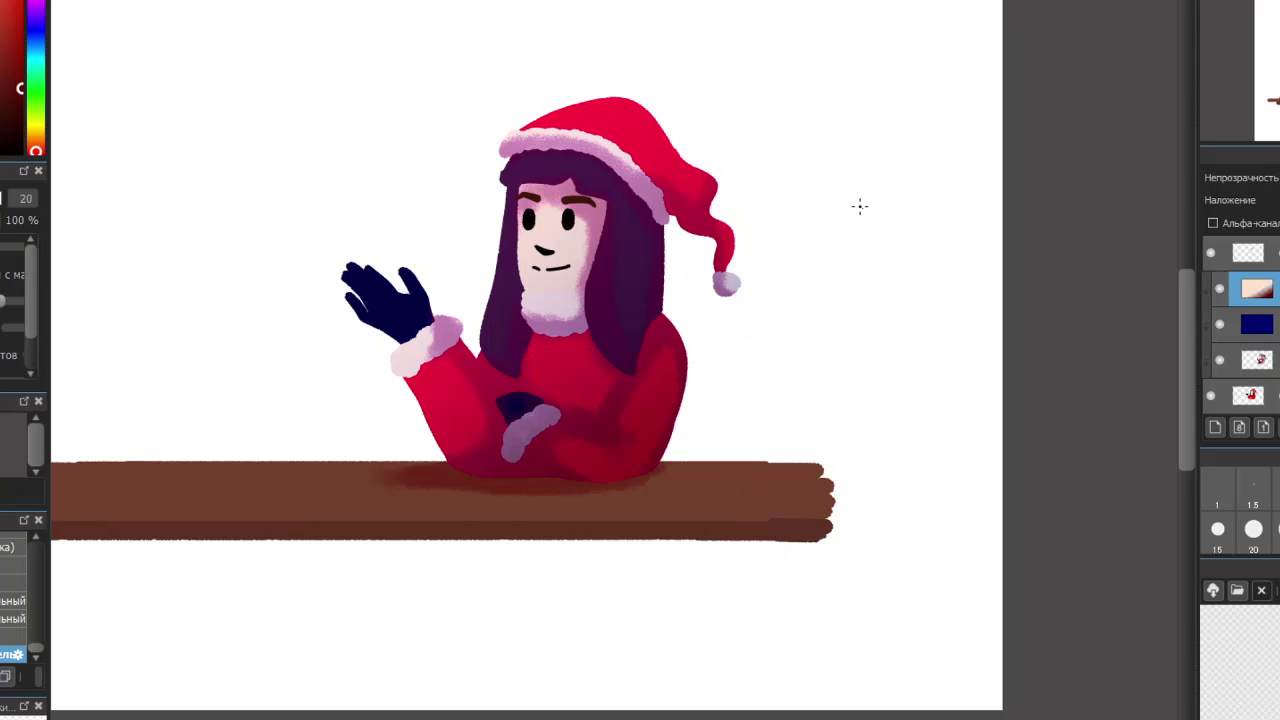
drag(865, 210, 595, 205)
scroll(679, 138, down, 2)
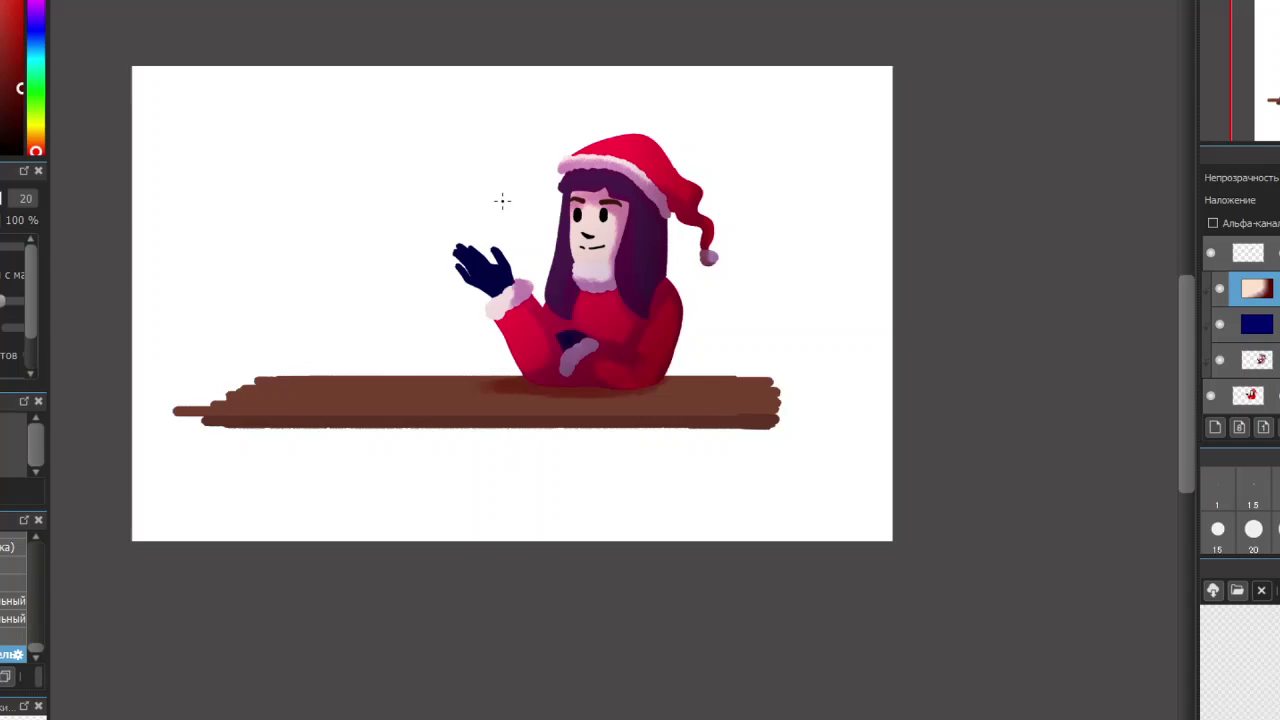
scroll(480, 205, up, 2)
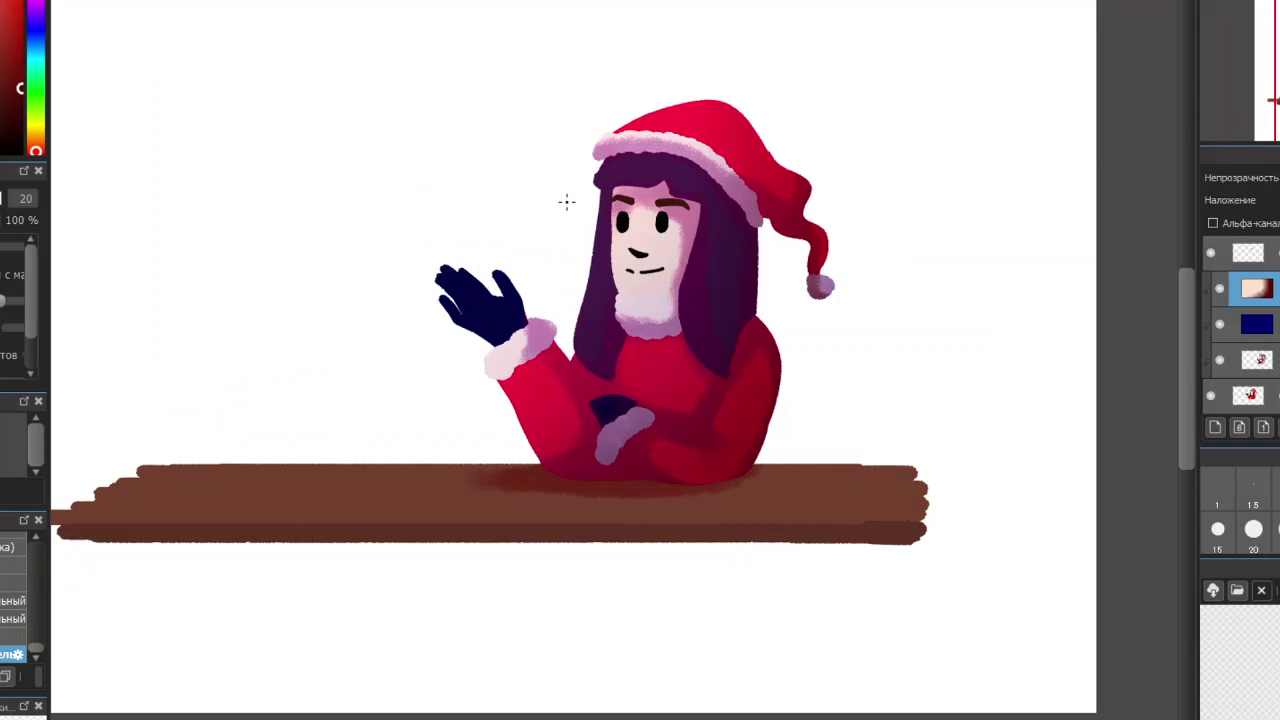
scroll(617, 207, up, 2)
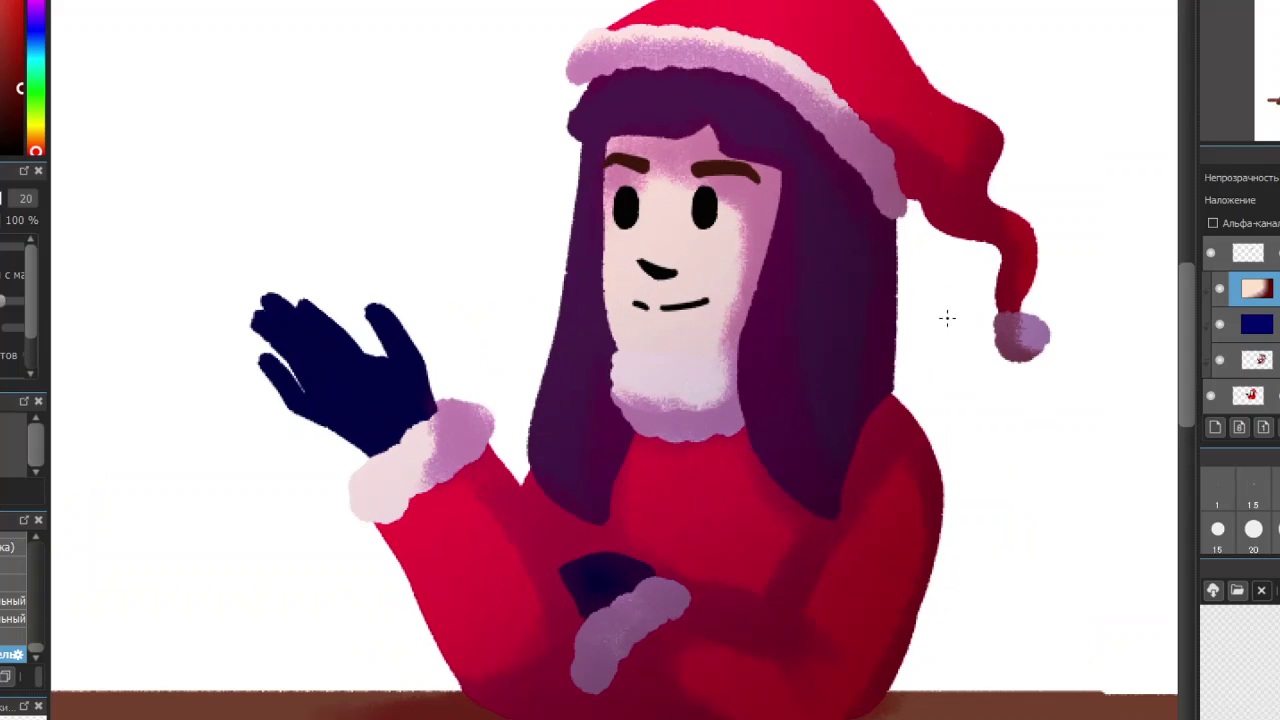
Sample the shadow colour on the character's shading layer with the overlays temporarily hidden, and brush a soft shadow under the chin onto the fur collar
click(1257, 359)
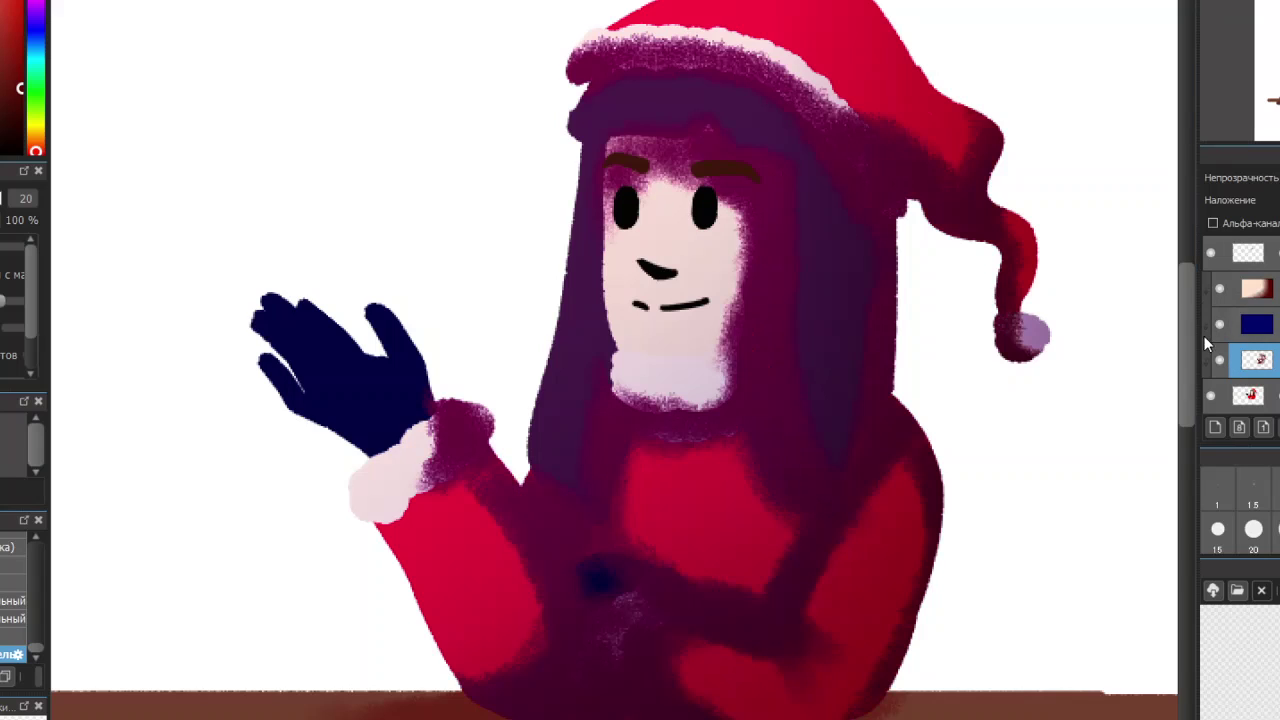
click(1224, 320)
click(1222, 289)
alt+click(759, 340)
click(1224, 290)
click(1216, 322)
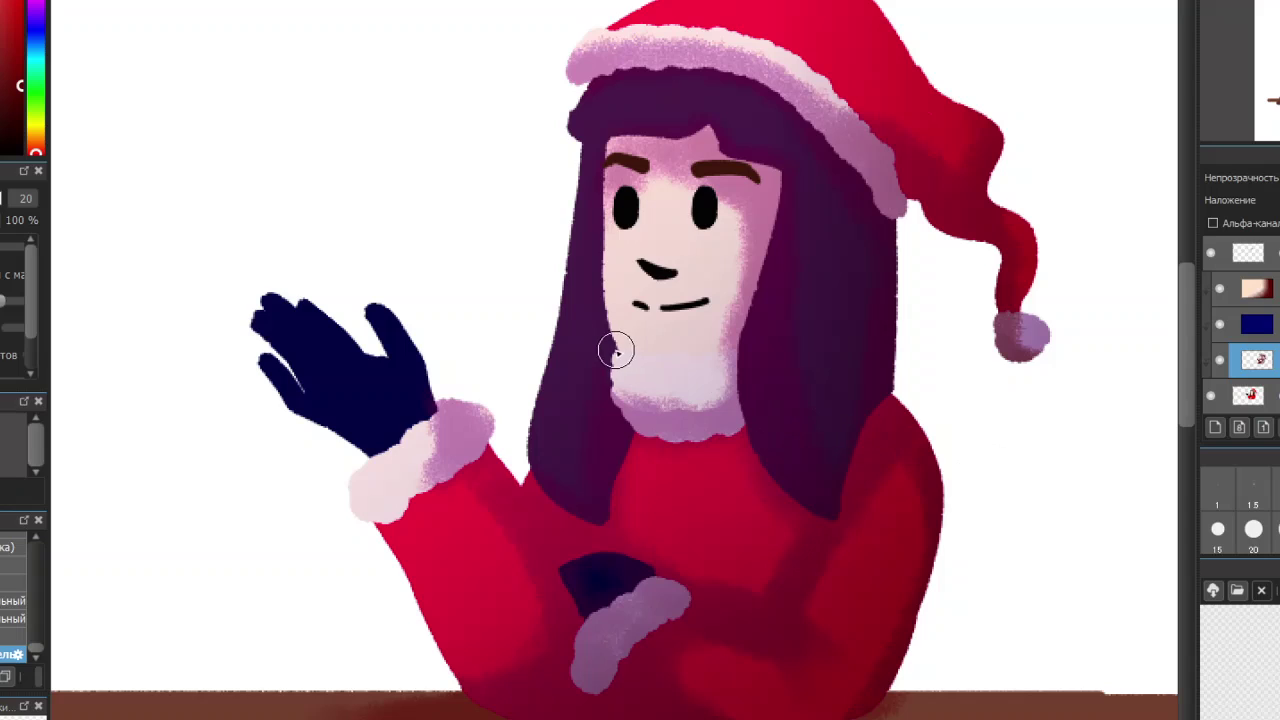
mouse_move(686, 351)
mouse_down()
mouse_move(728, 329)
mouse_move(694, 357)
mouse_move(602, 355)
mouse_move(694, 360)
mouse_up()
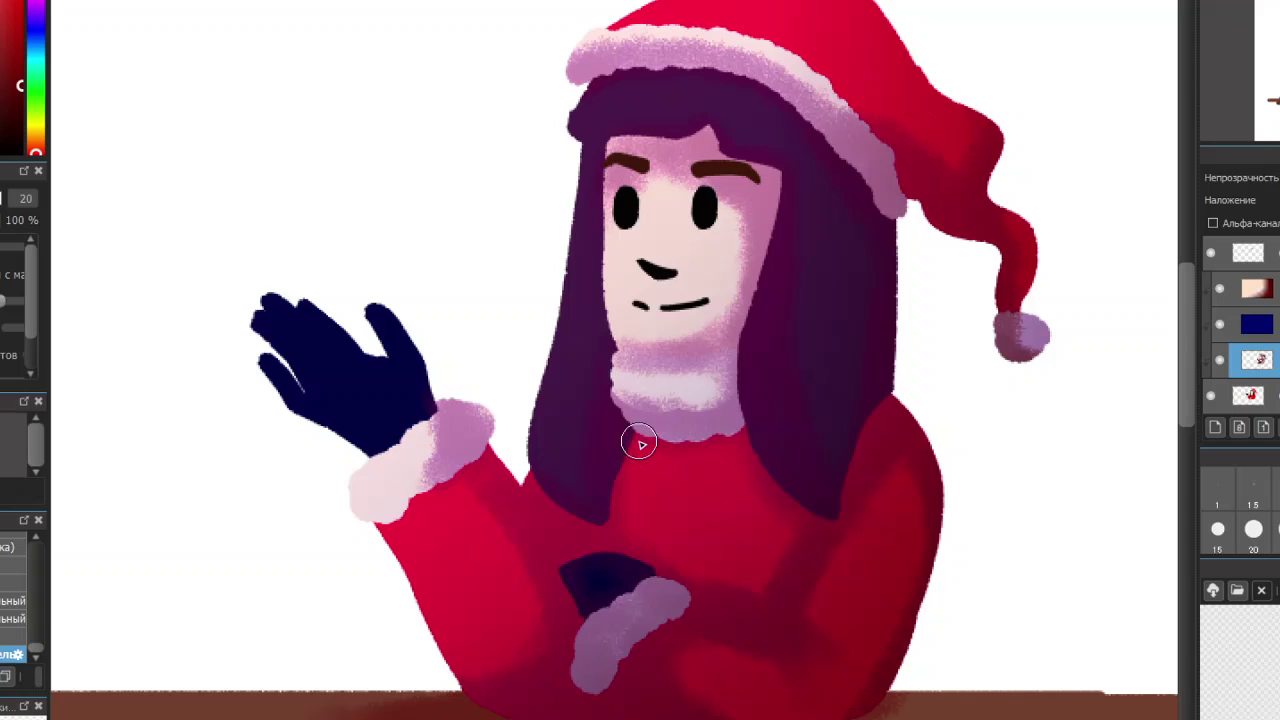
mouse_move(631, 322)
mouse_down()
mouse_move(702, 357)
mouse_move(636, 352)
mouse_move(671, 373)
mouse_move(658, 379)
mouse_move(677, 369)
mouse_move(718, 393)
mouse_move(710, 410)
mouse_move(669, 407)
mouse_move(656, 370)
mouse_move(616, 373)
mouse_move(607, 383)
mouse_move(653, 394)
mouse_move(656, 426)
mouse_move(673, 435)
mouse_move(713, 392)
mouse_up()
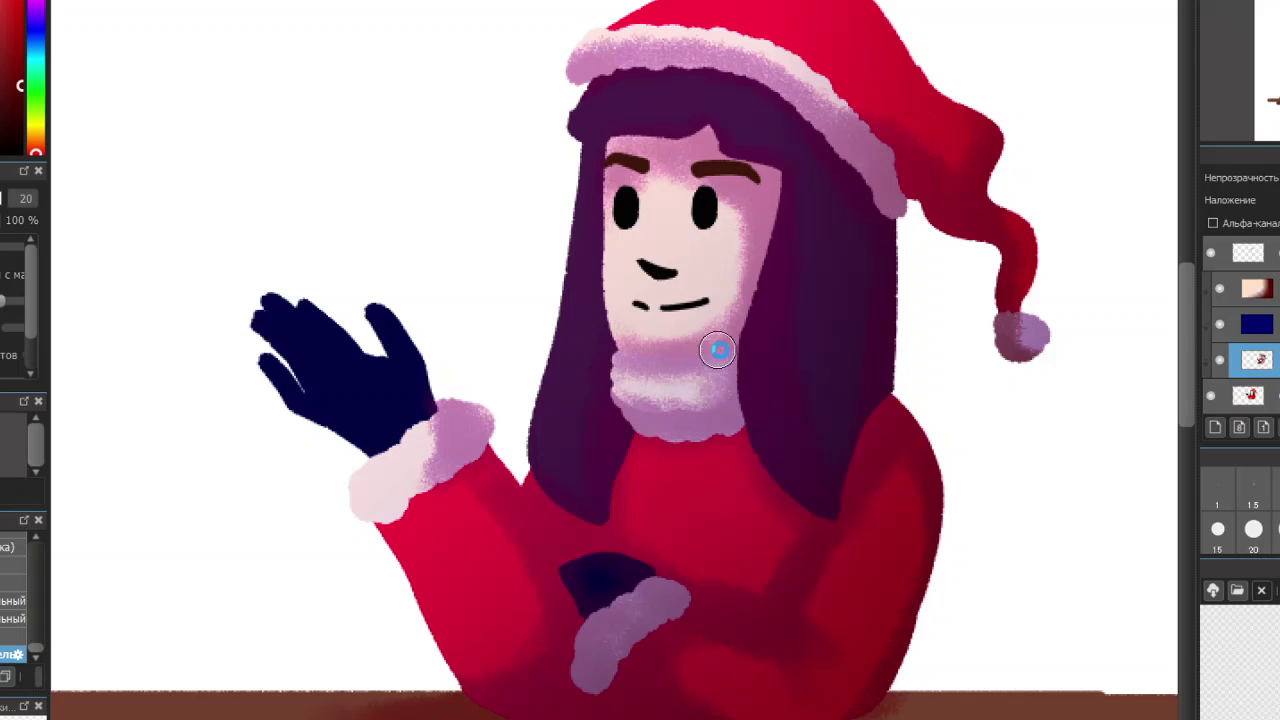
scroll(712, 342, down, 2)
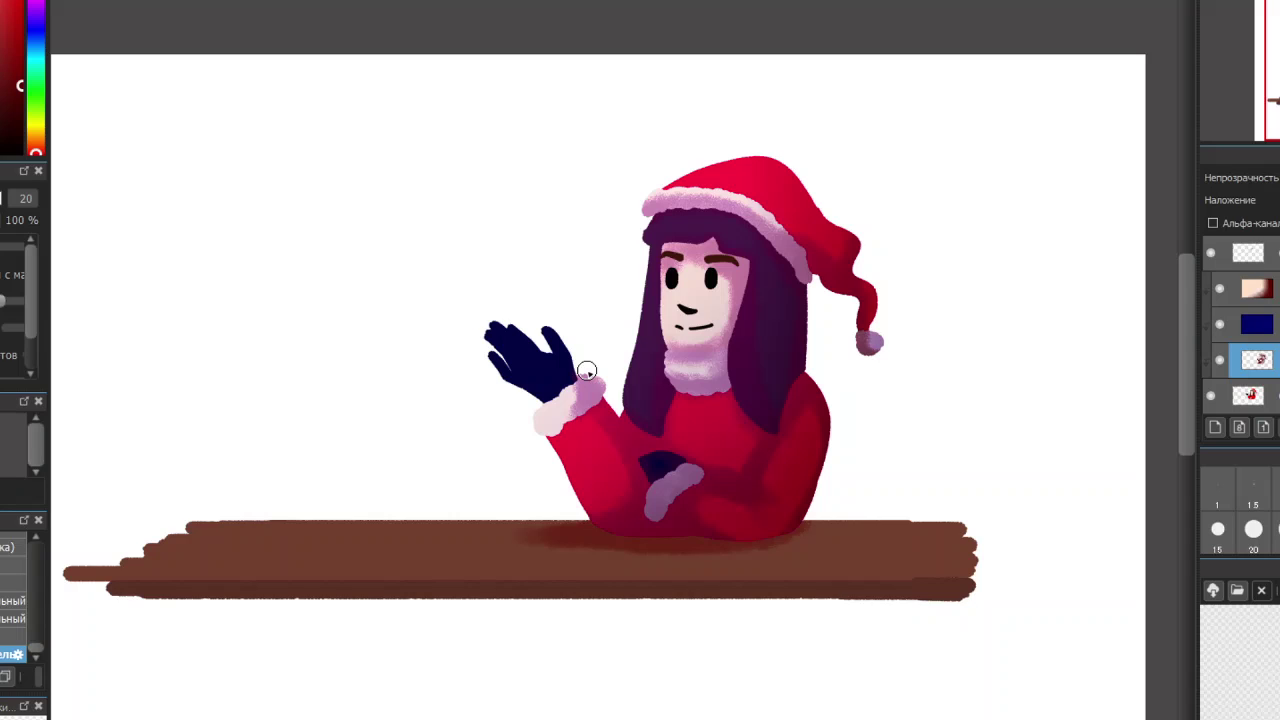
scroll(643, 394, down, 1)
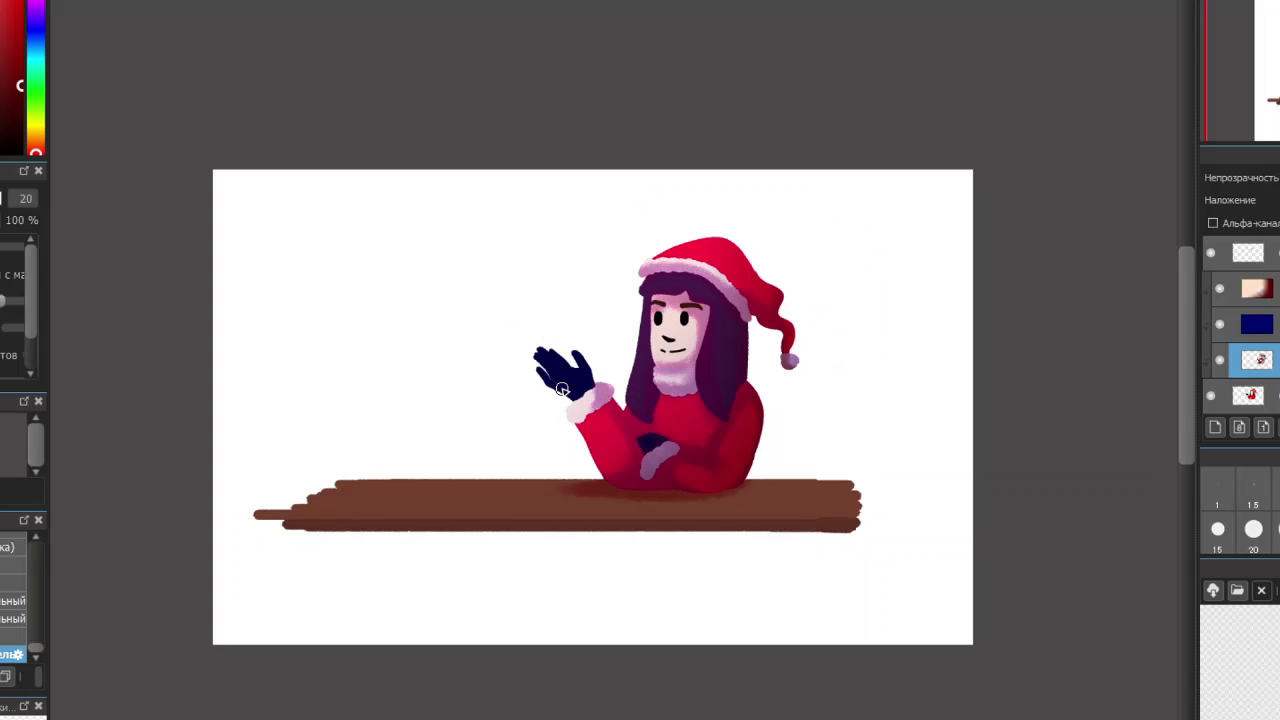
scroll(666, 390, up, 1)
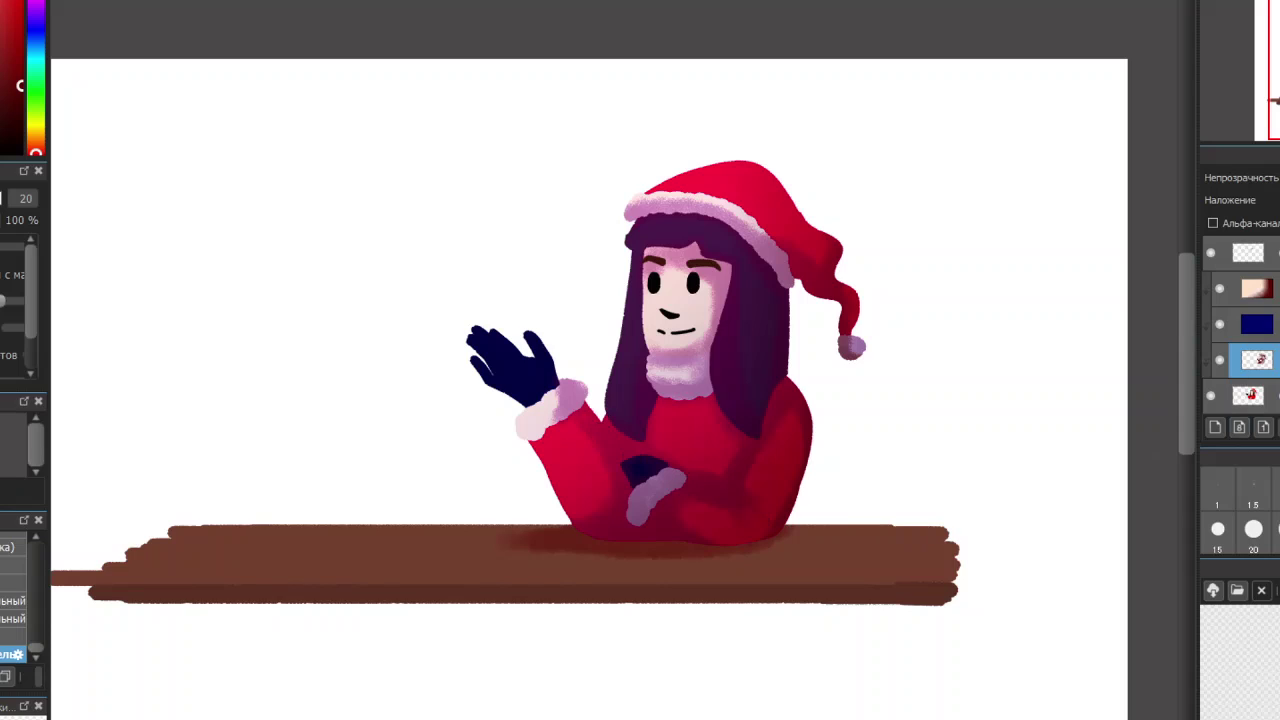
Copy the dark blue tint layer, clip the copy above the table's shading, and add an empty clipped layer over it
click(1272, 324)
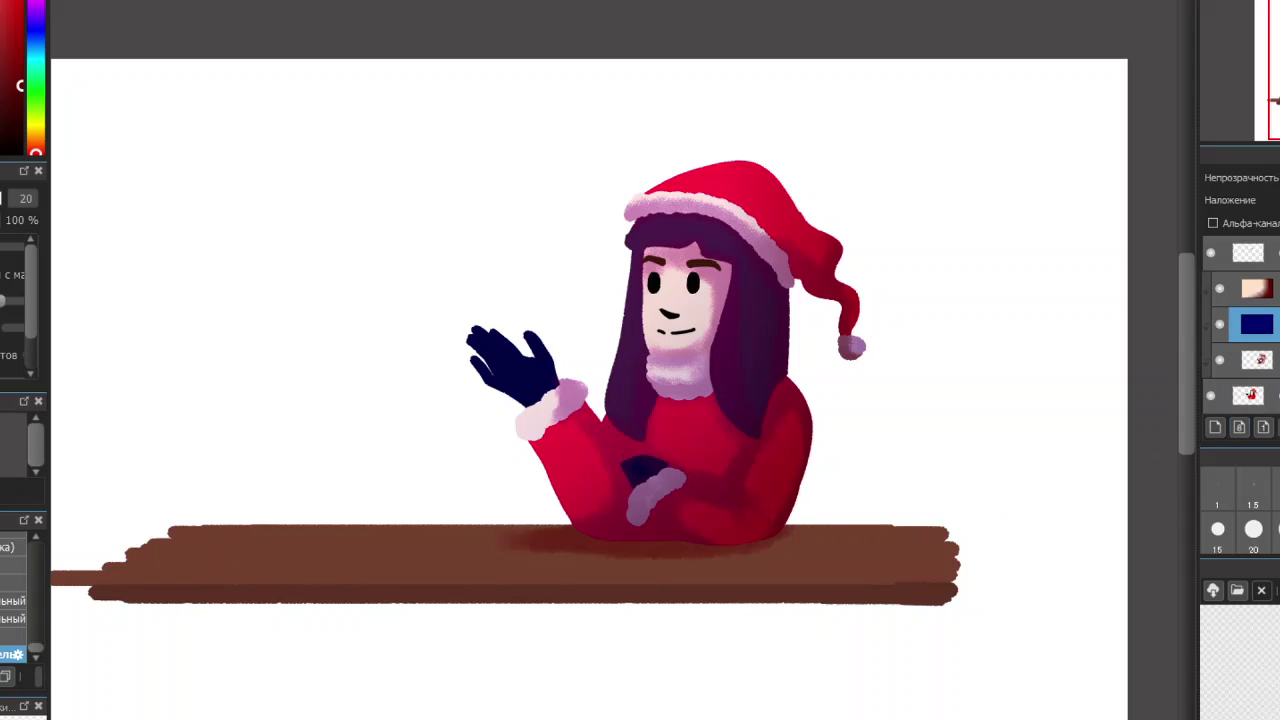
key(ctrl+j)
scroll(1260, 330, down, 3)
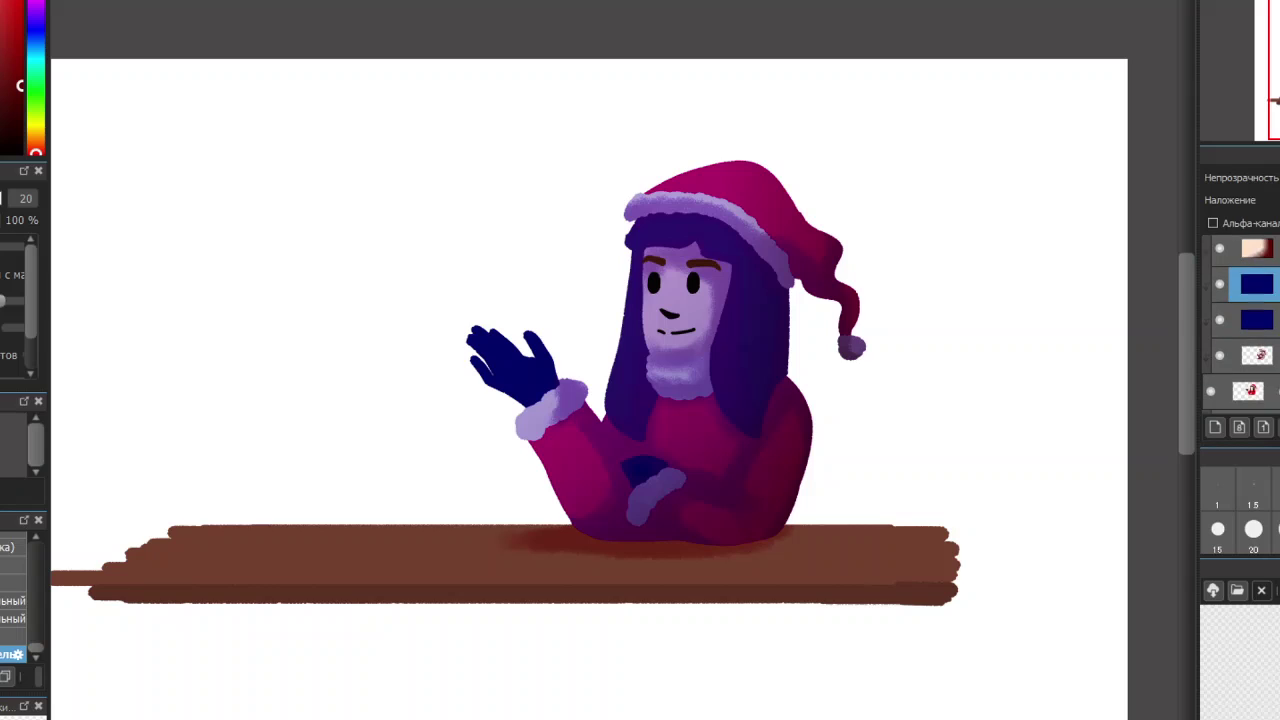
key(ctrl+Page_Down)
key(ctrl+Page_Down)
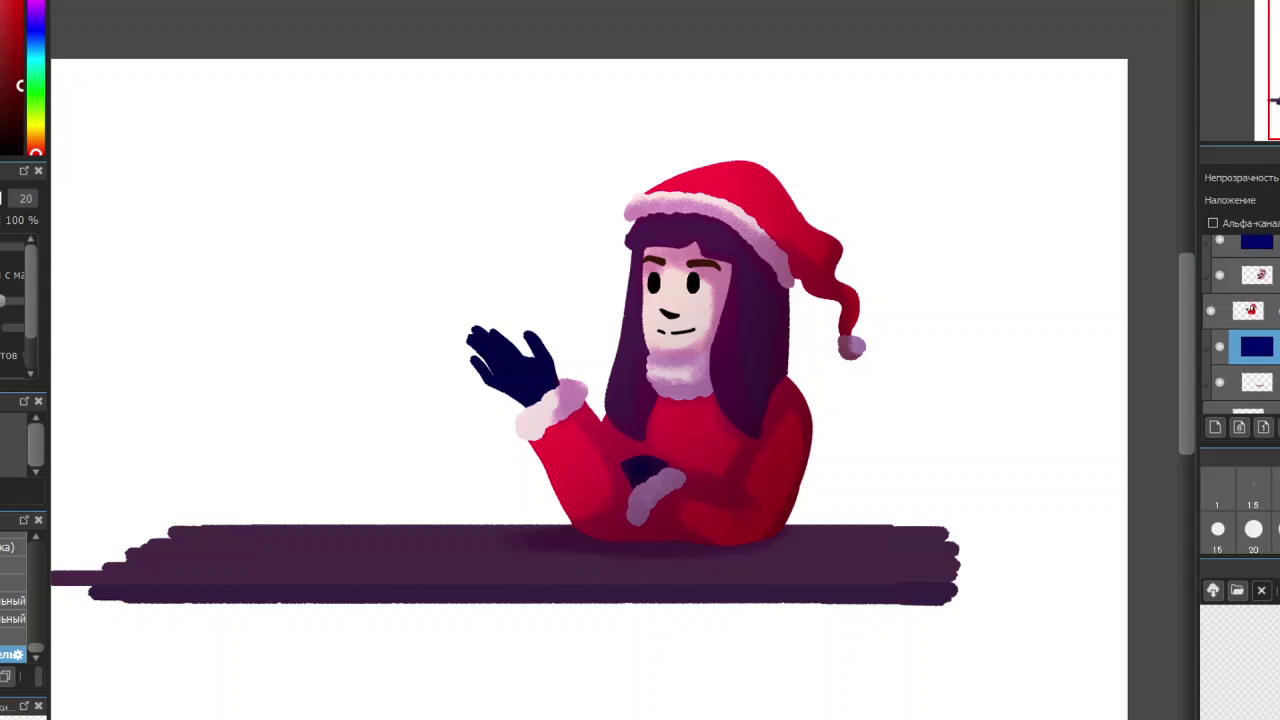
drag(1250, 346, 1248, 387)
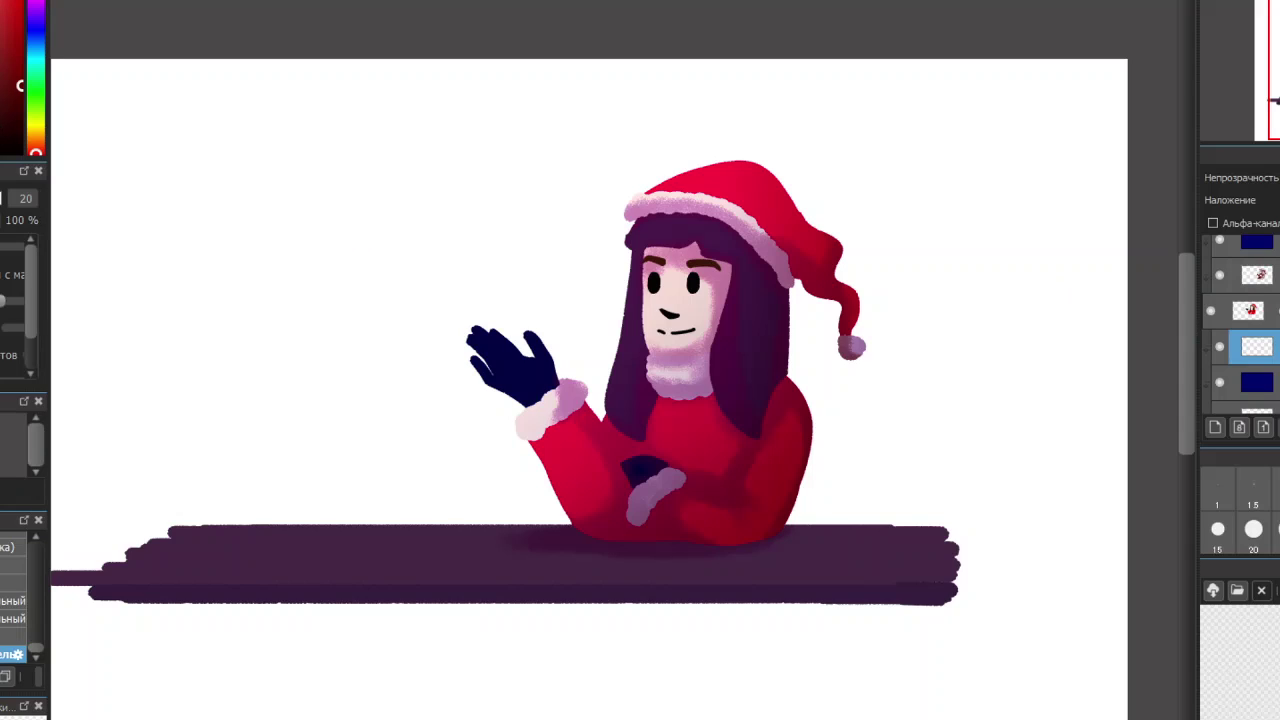
Lay warm gradients over the table on the new clipped layer, using orange and then a redder orange
drag(33, 130, 35, 143)
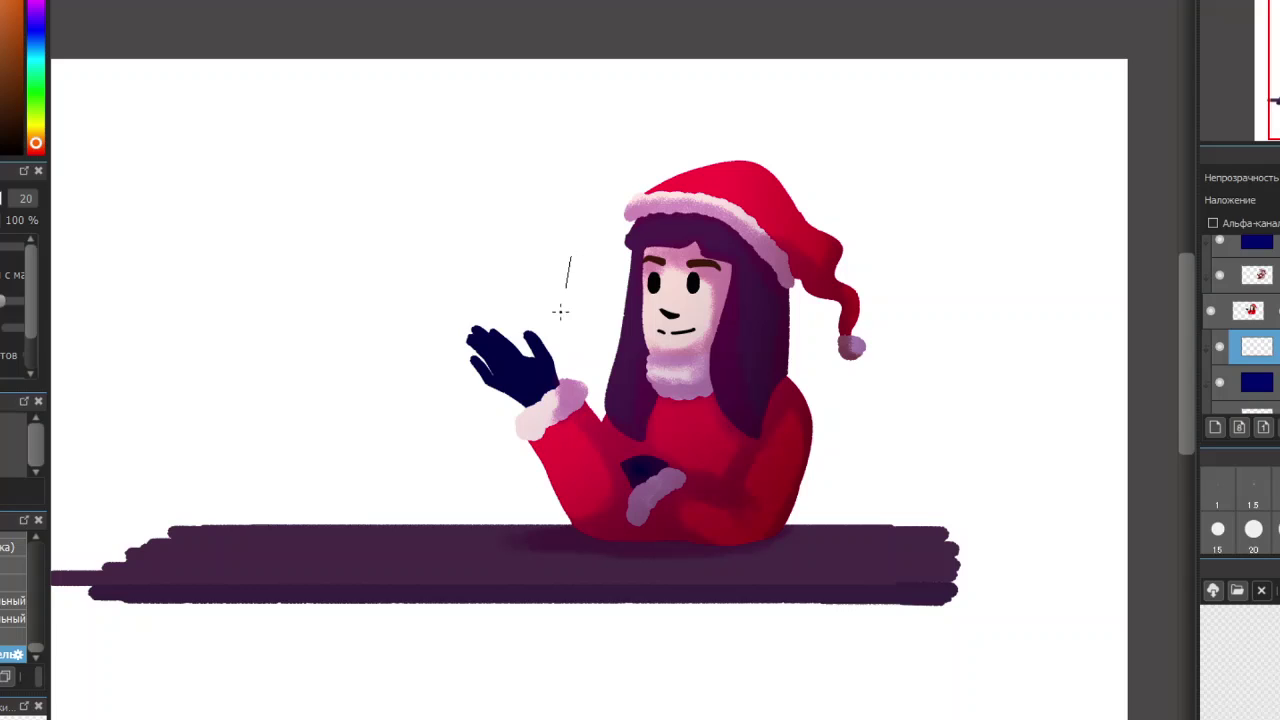
scroll(572, 256, down, 1)
click(572, 256)
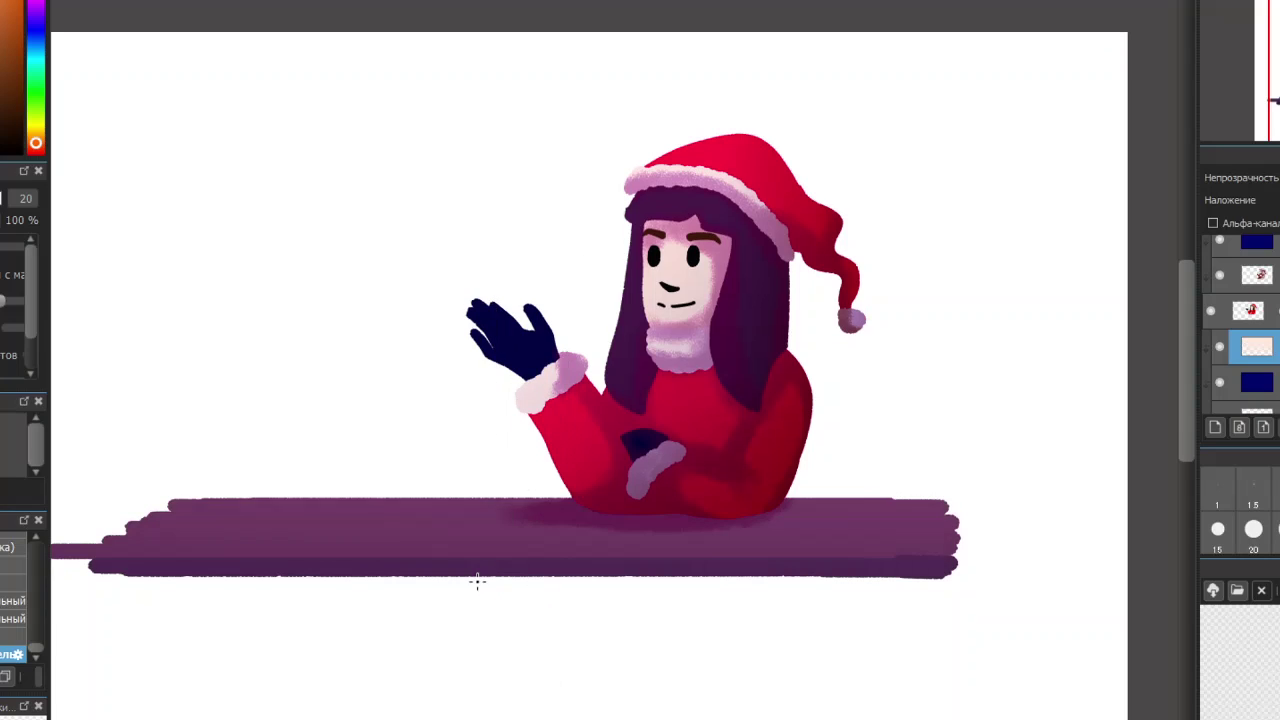
drag(35, 143, 47, 141)
scroll(329, 357, down, 1)
scroll(329, 357, up, 1)
scroll(1245, 320, down, 1)
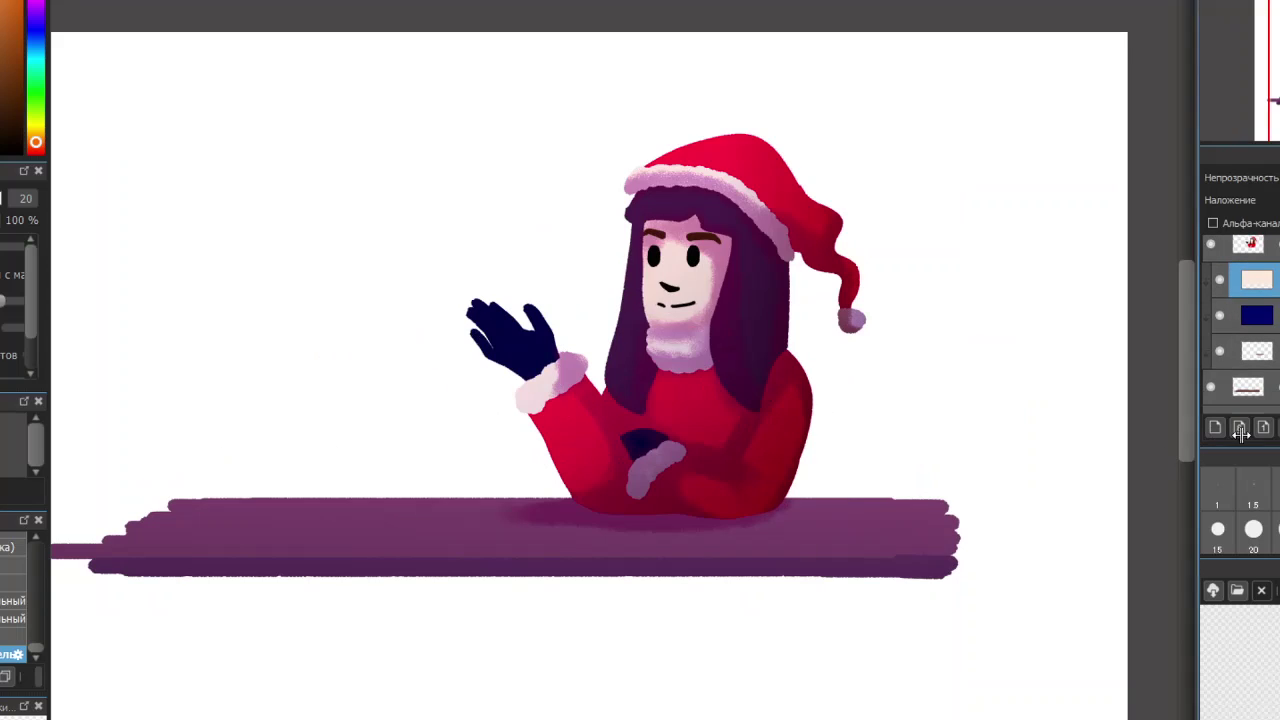
click(36, 146)
click(37, 150)
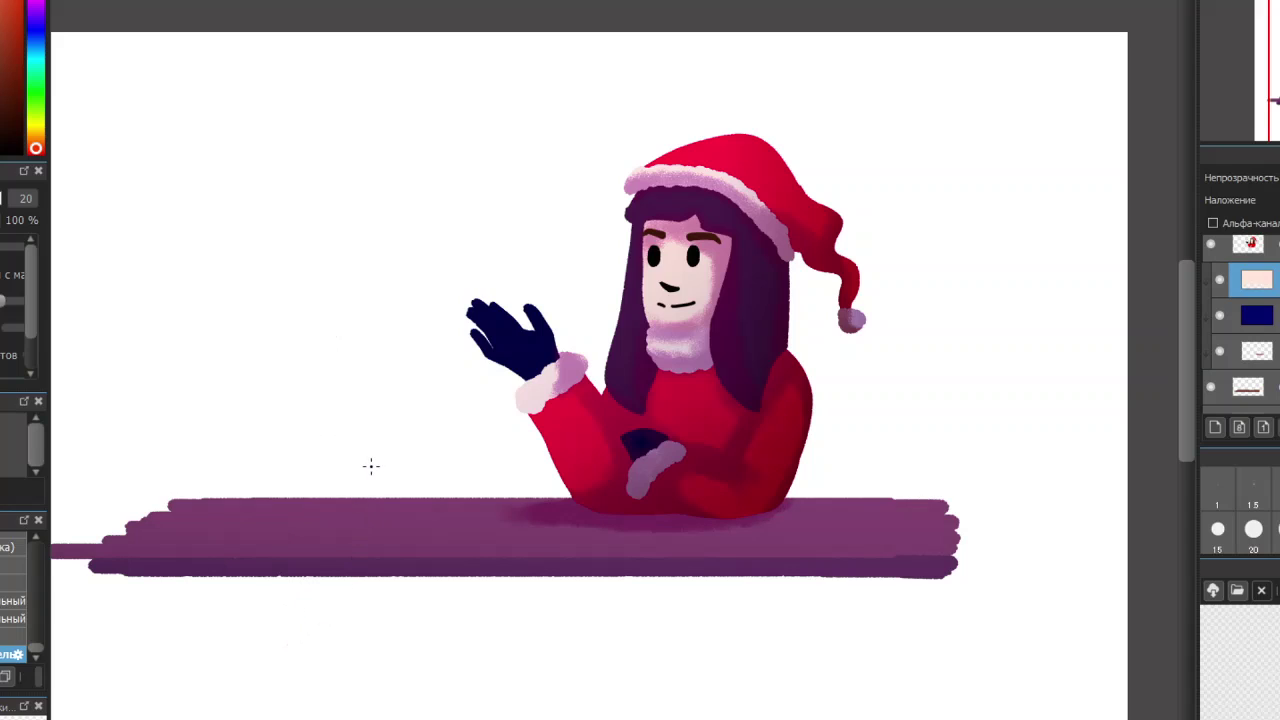
Try dark red and brighter red gradients rising from the table's front edge, and undo them
click(11, 69)
drag(356, 584, 362, 491)
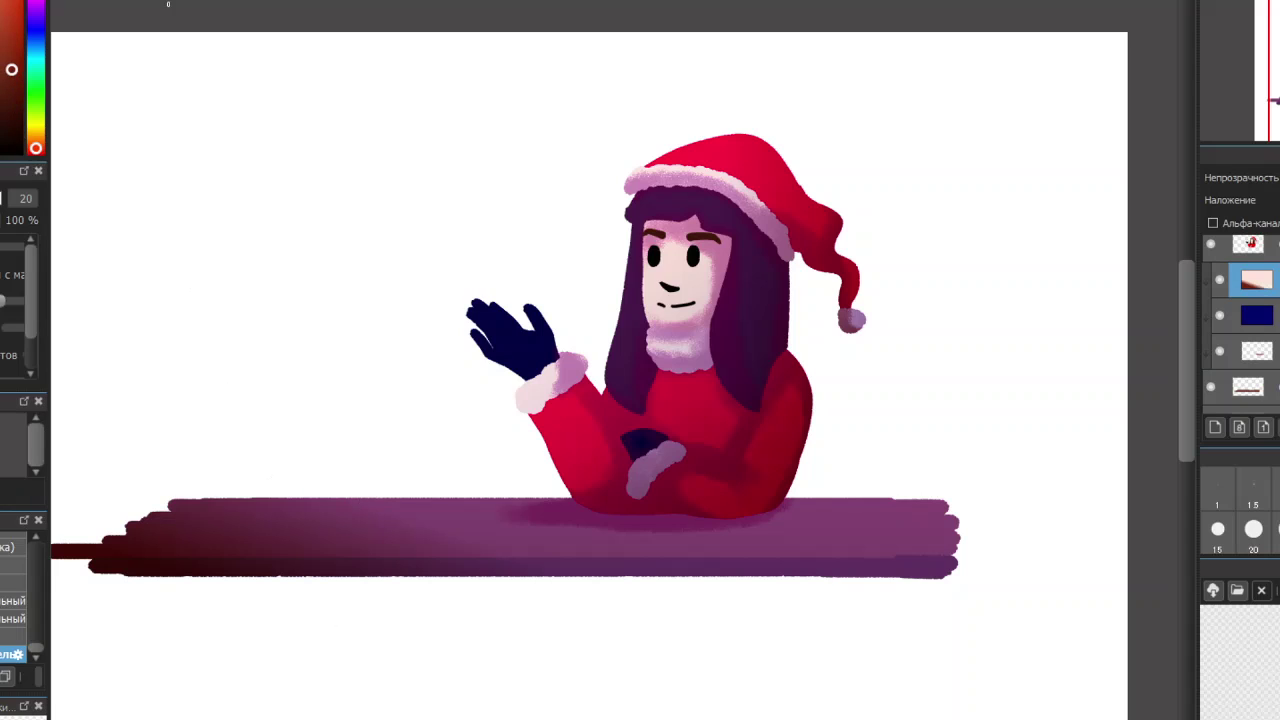
key(ctrl+z)
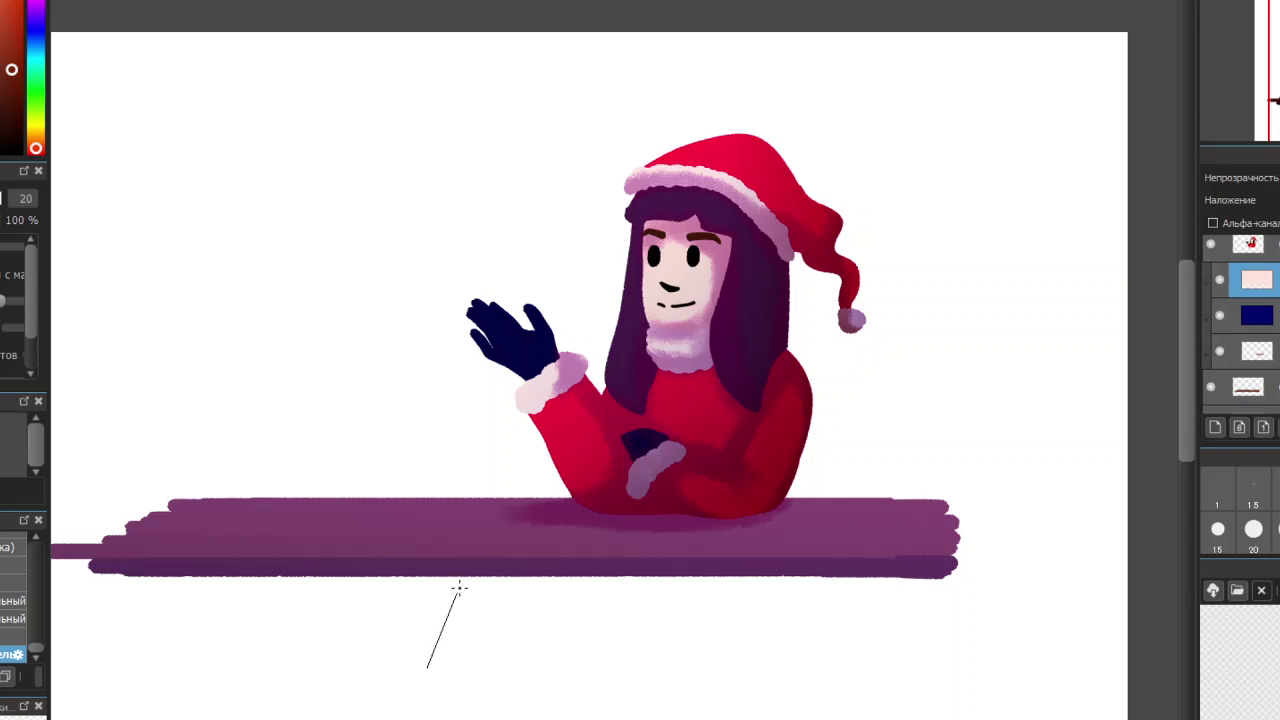
shift+click(416, 490)
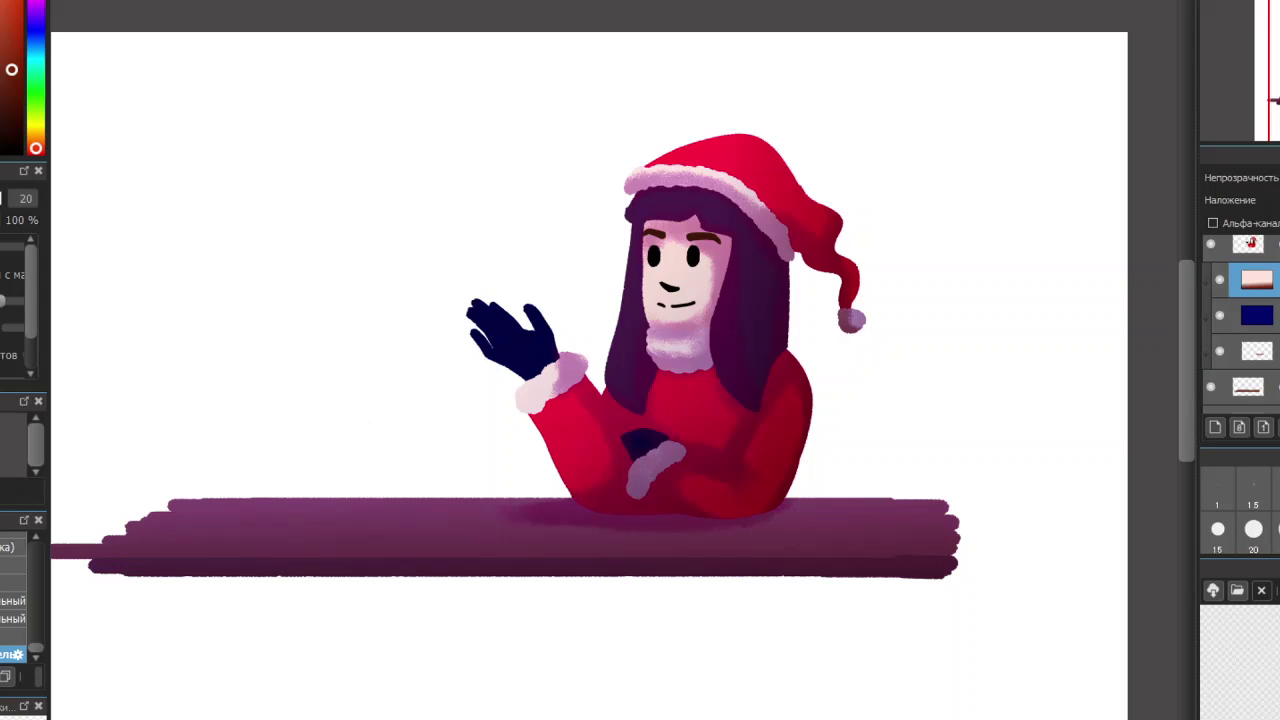
key(ctrl+z)
drag(12, 24, 16, 5)
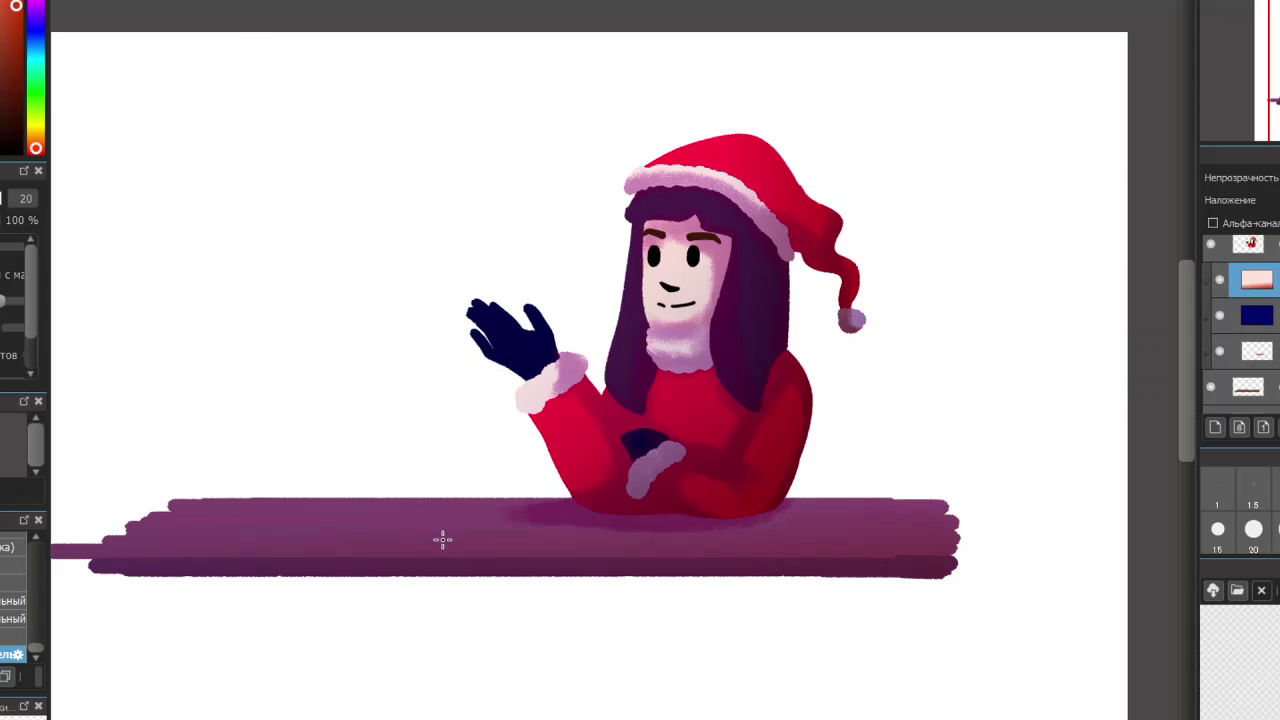
key(ctrl+z)
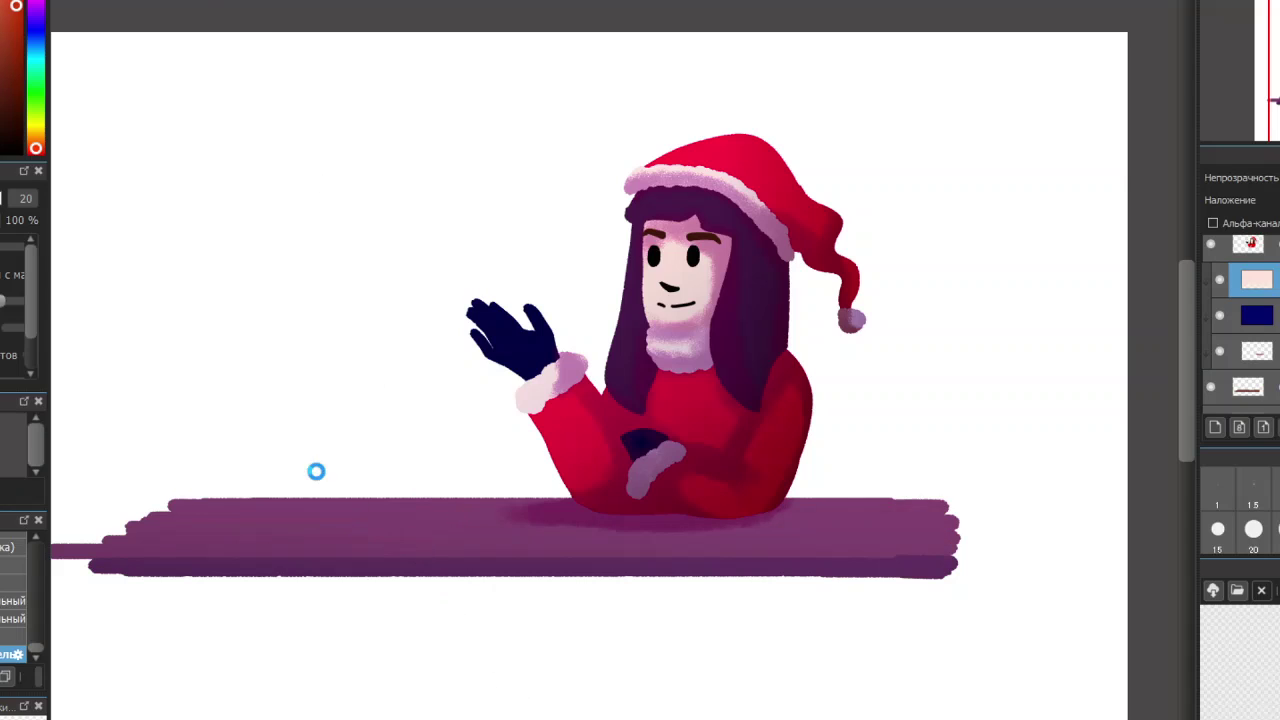
scroll(285, 450, up, 2)
scroll(326, 326, down, 2)
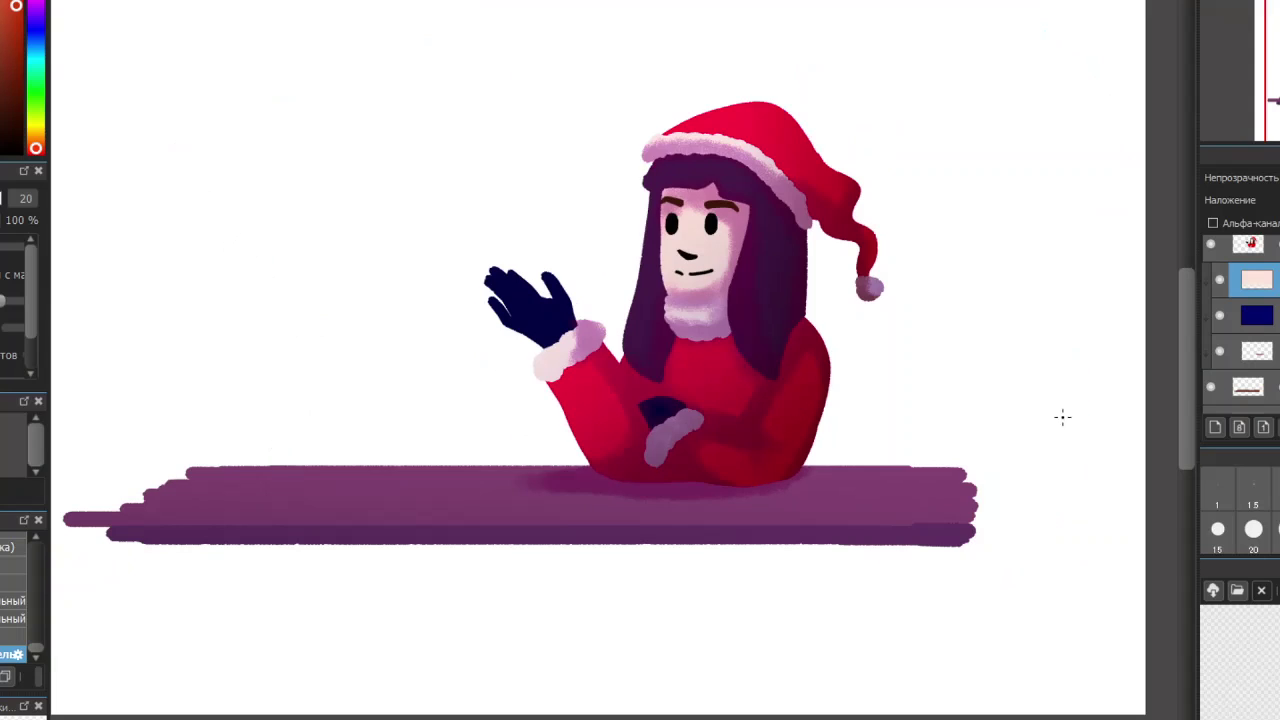
Add a new empty layer at the top of the stack and choose a size 21 brush
scroll(1275, 272, down, 3)
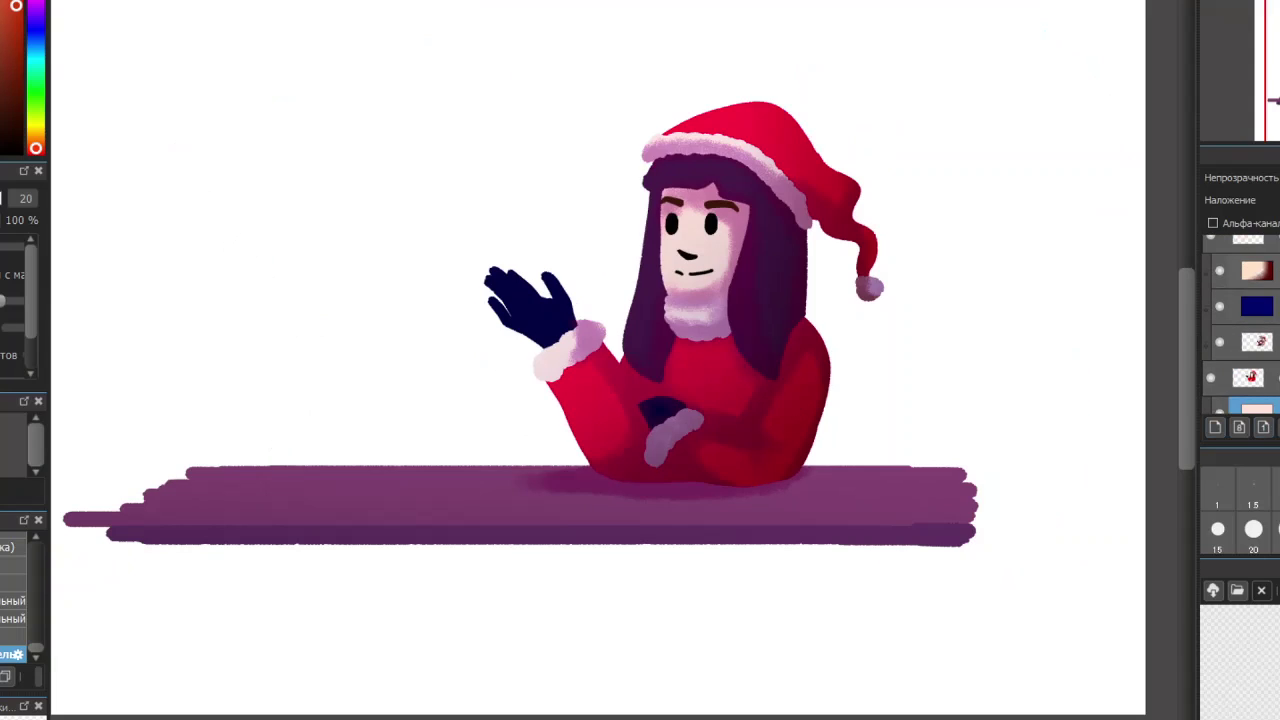
click(1213, 428)
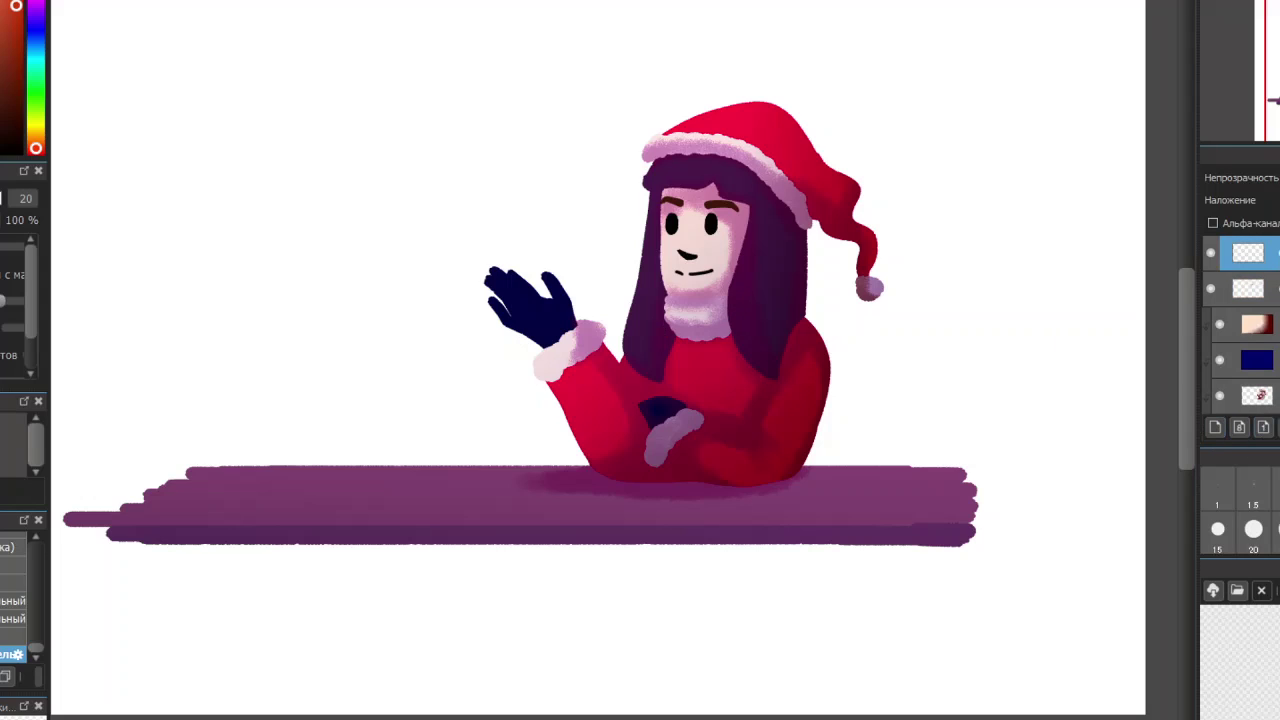
scroll(5, 617, up, 3)
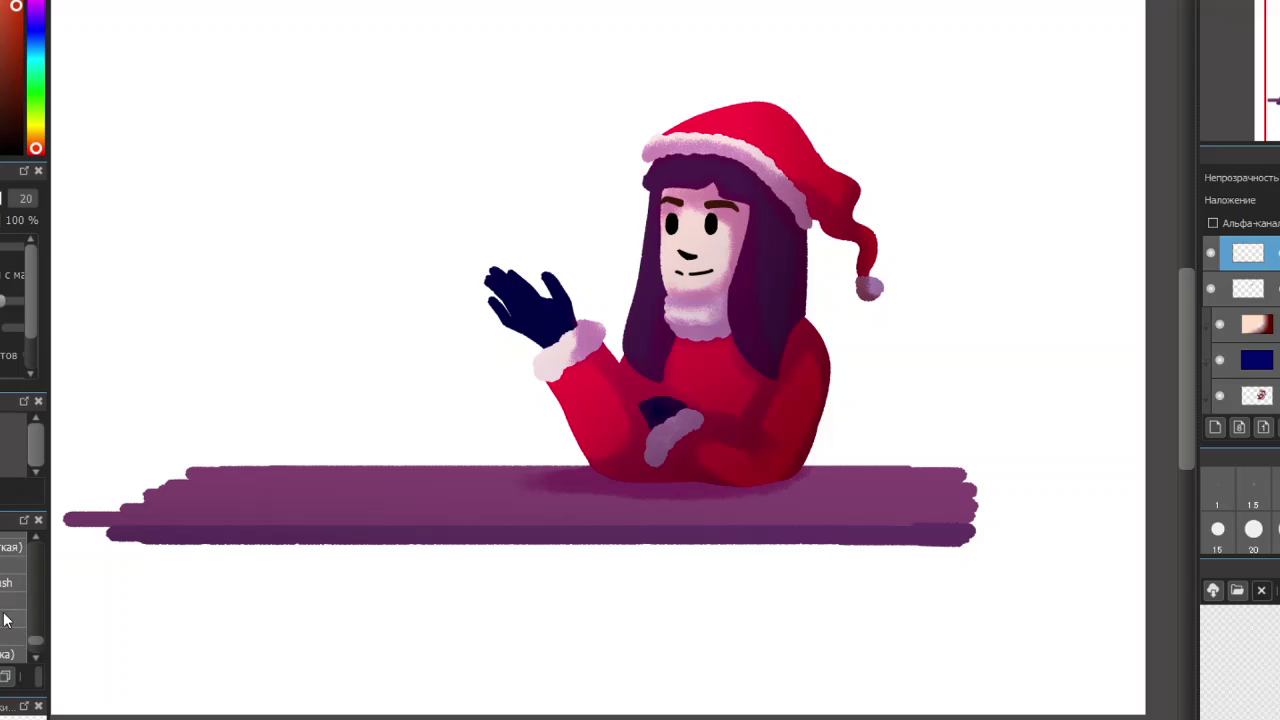
scroll(20, 600, up, 5)
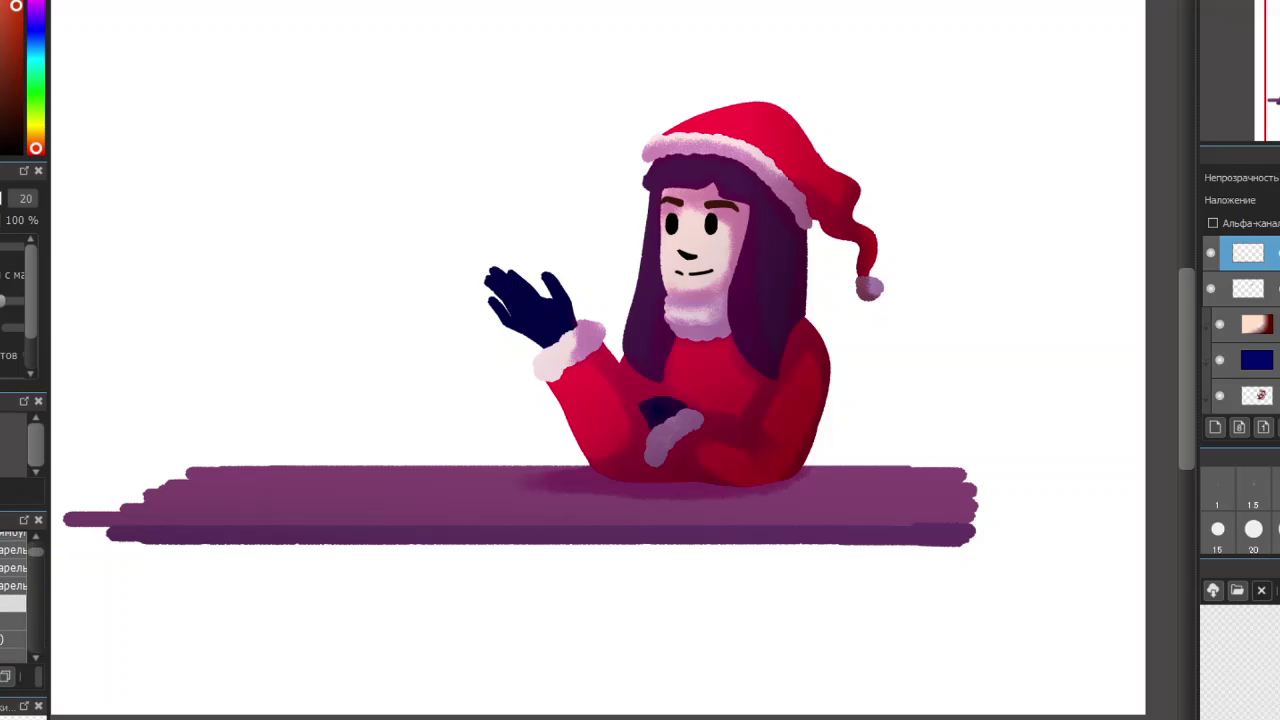
scroll(20, 600, down, 2)
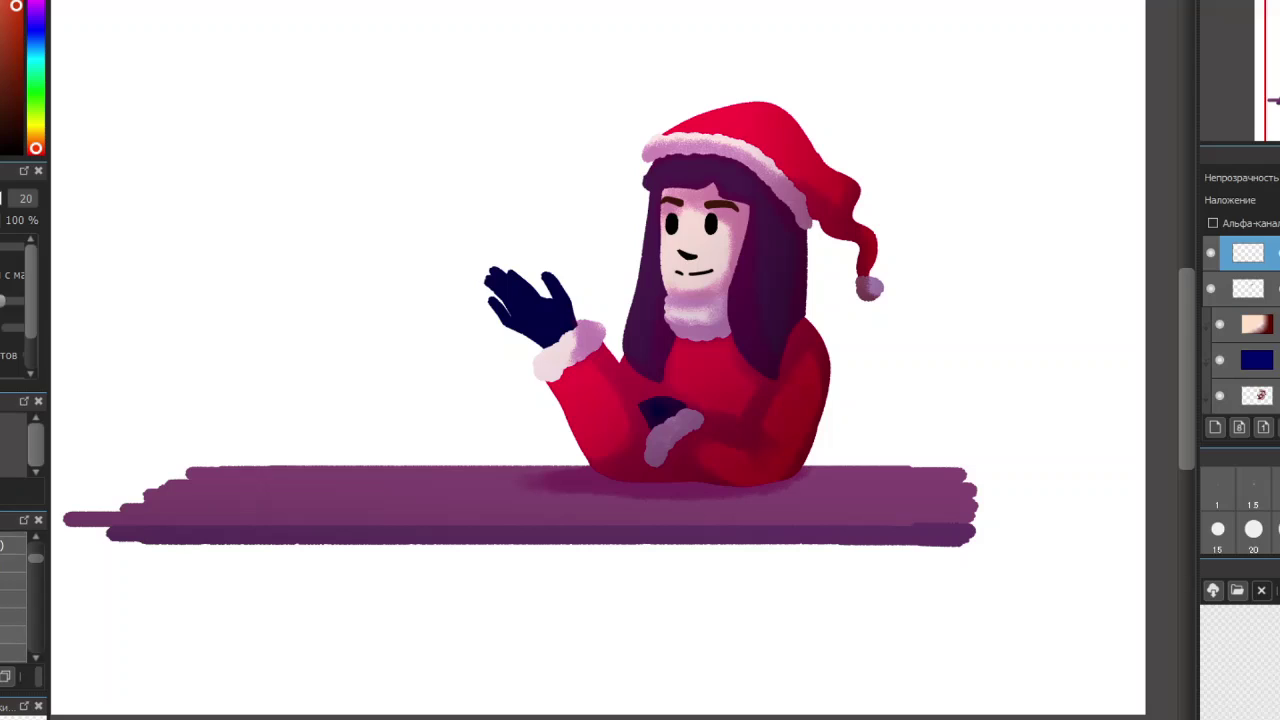
click(13, 635)
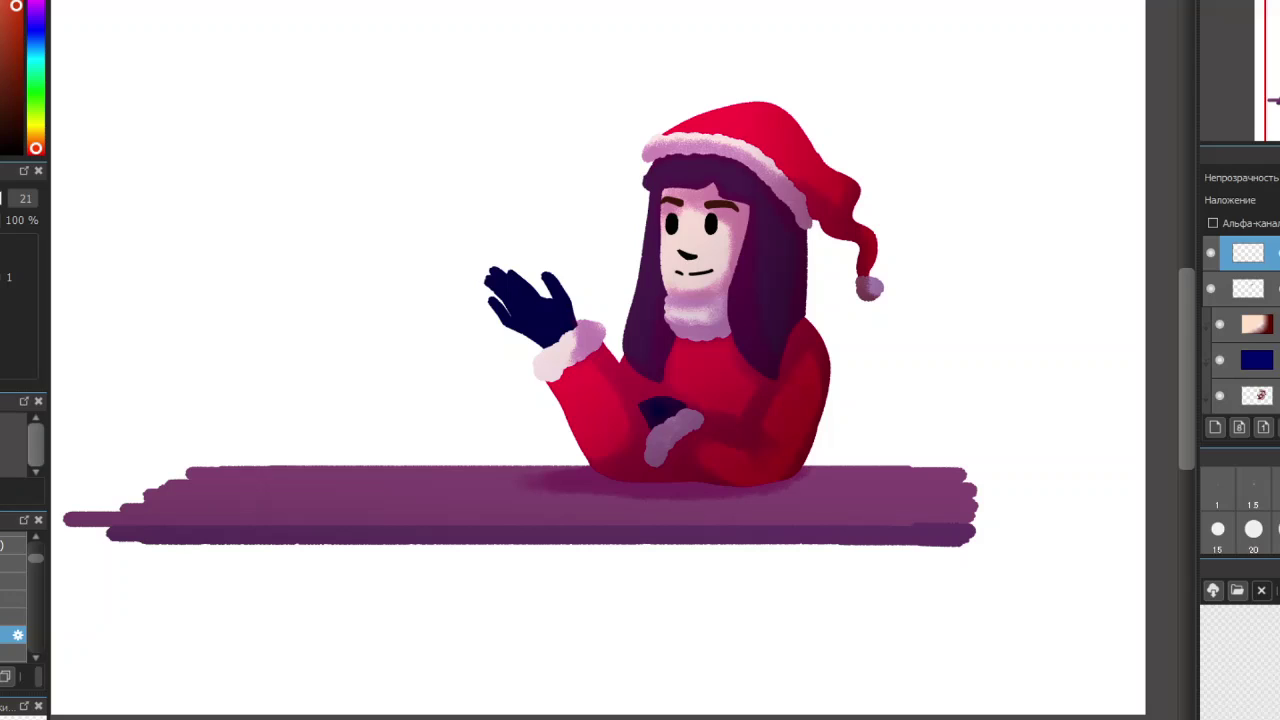
Copy the dark blue tint and warm gradient layers and clip the copies to the facial features layer
click(1257, 360)
drag(1257, 360, 1248, 288)
key(ctrl+z)
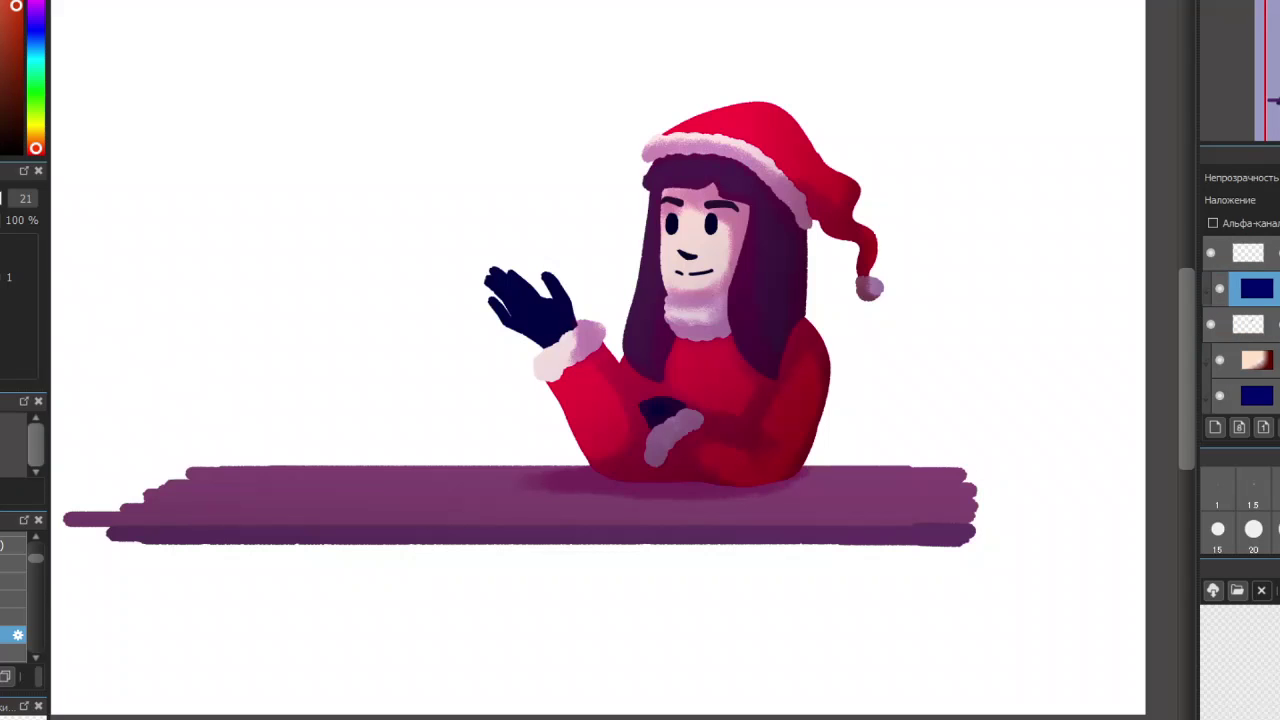
key(ctrl+z)
key(ctrl+z)
key(ctrl+z)
key(ctrl+z)
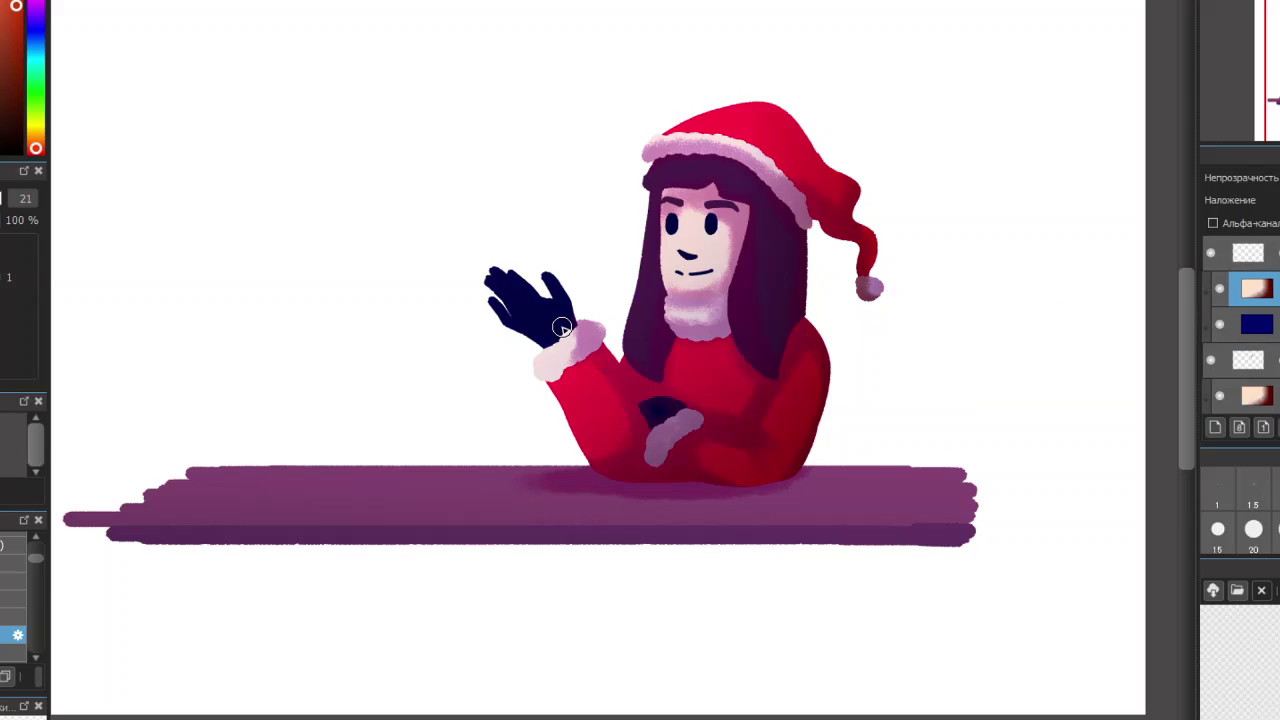
Try a black arch-shaped outline on the top layer above the table's empty side, and remove the strokes
click(1272, 250)
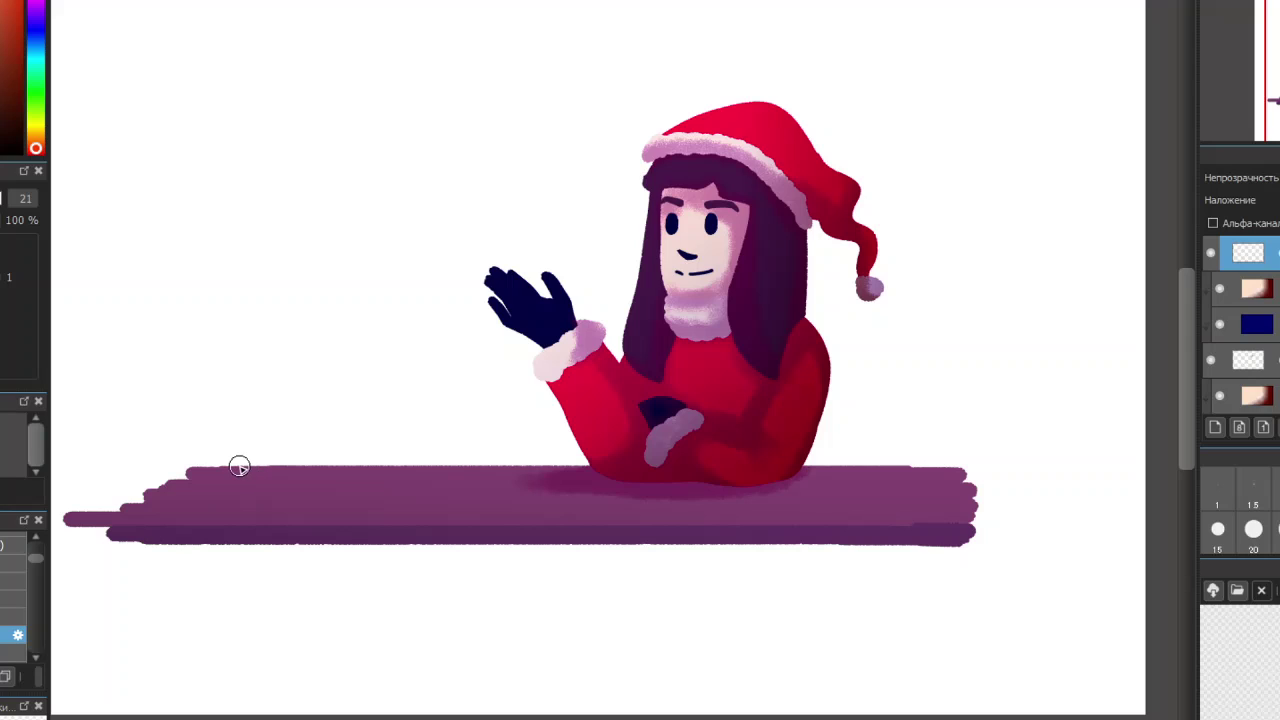
mouse_move(226, 480)
mouse_down()
mouse_move(206, 337)
mouse_move(246, 286)
mouse_move(329, 259)
mouse_move(403, 271)
mouse_move(477, 326)
mouse_move(475, 444)
mouse_move(487, 460)
mouse_up()
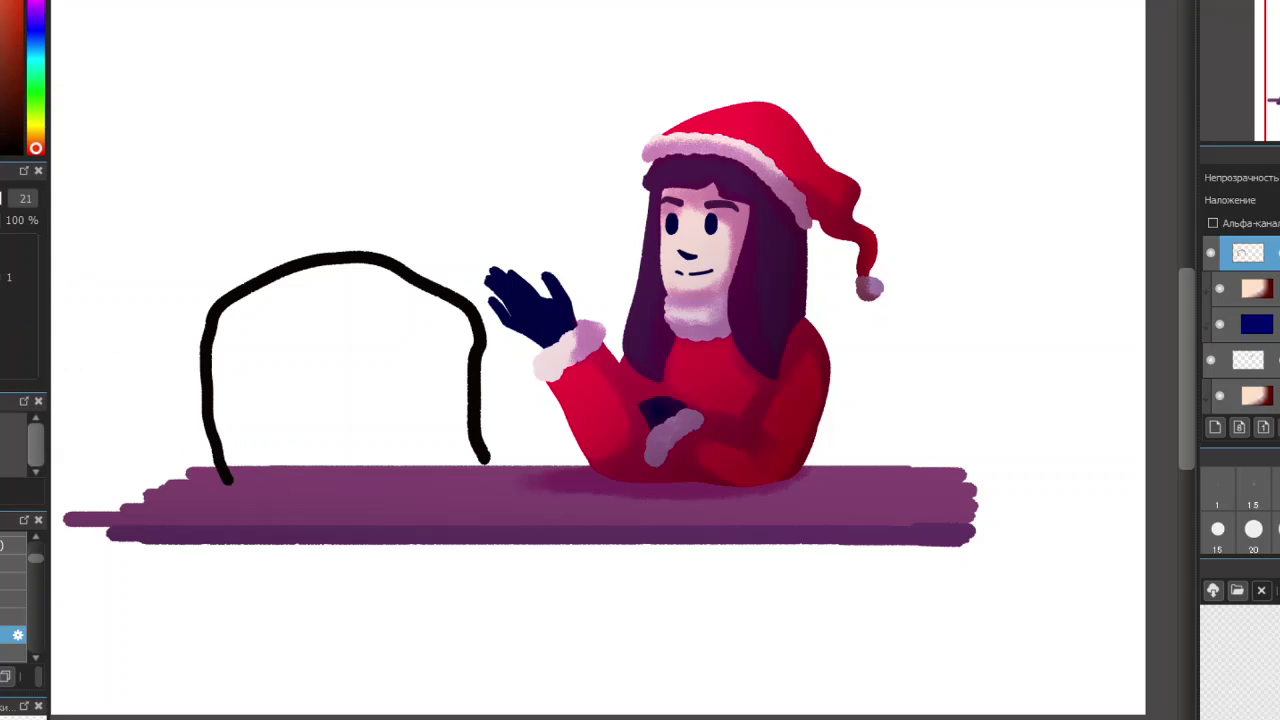
key(ctrl+z)
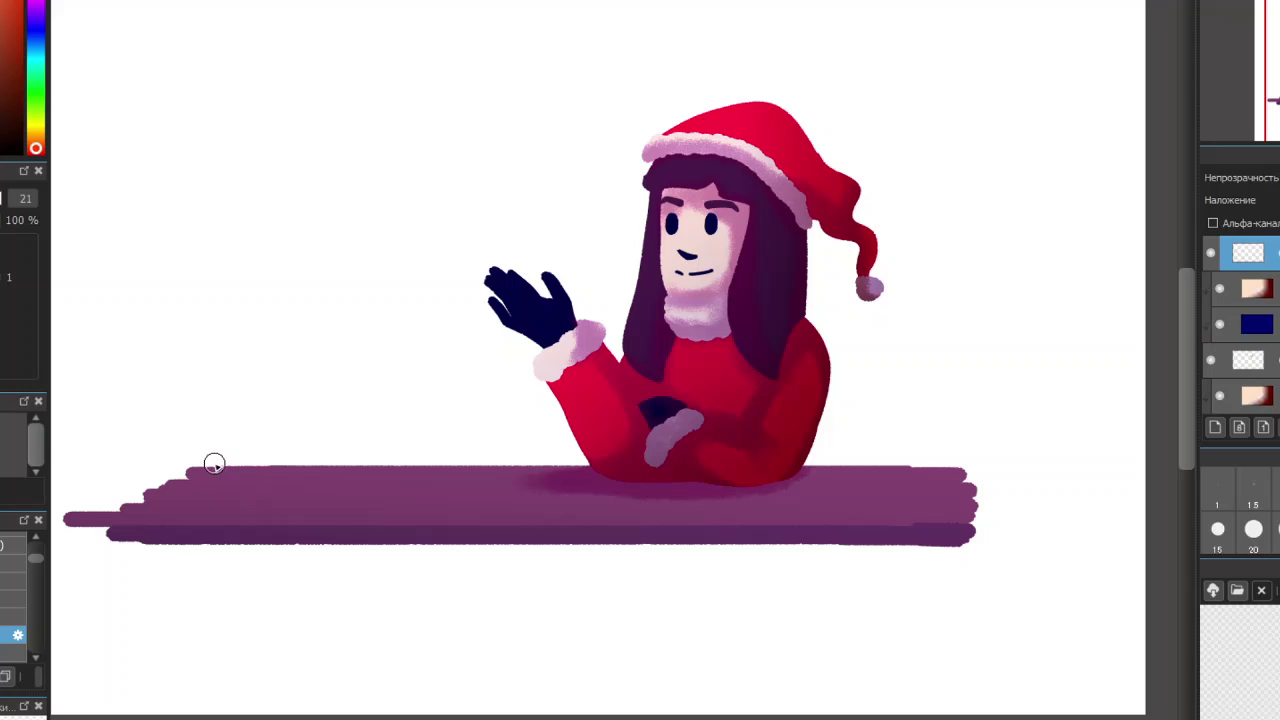
drag(214, 477, 197, 395)
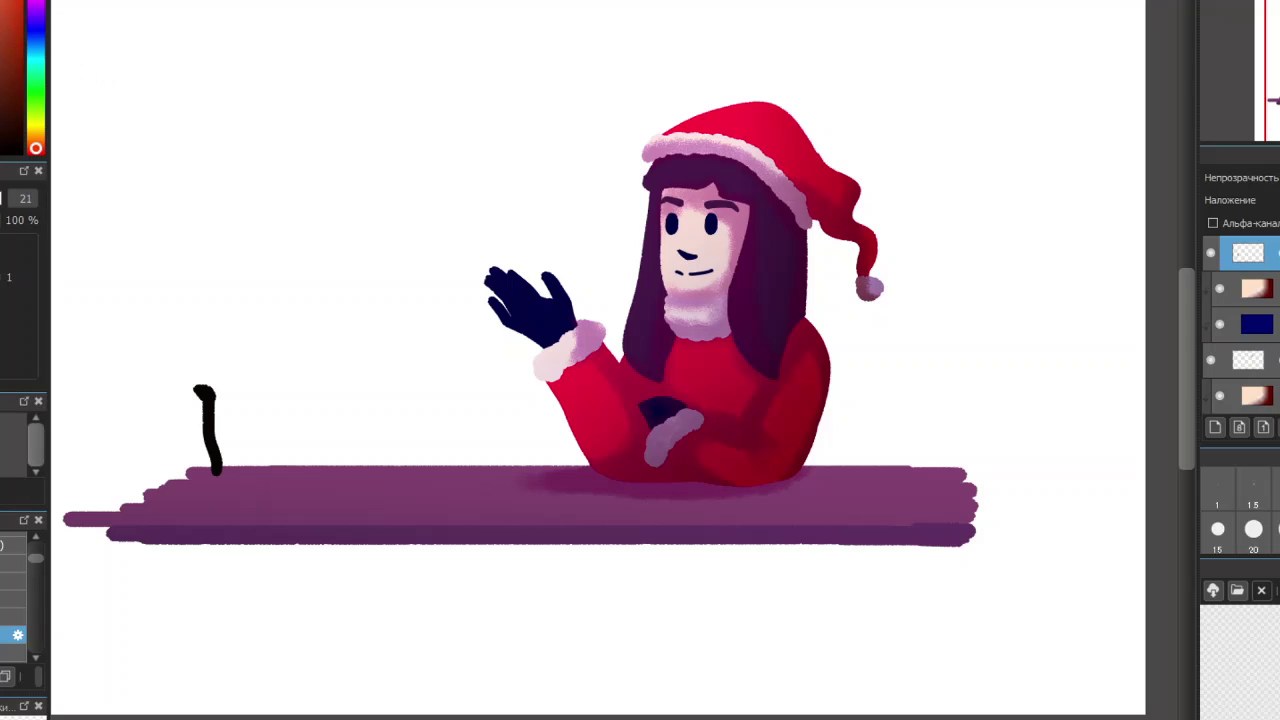
key(Delete)
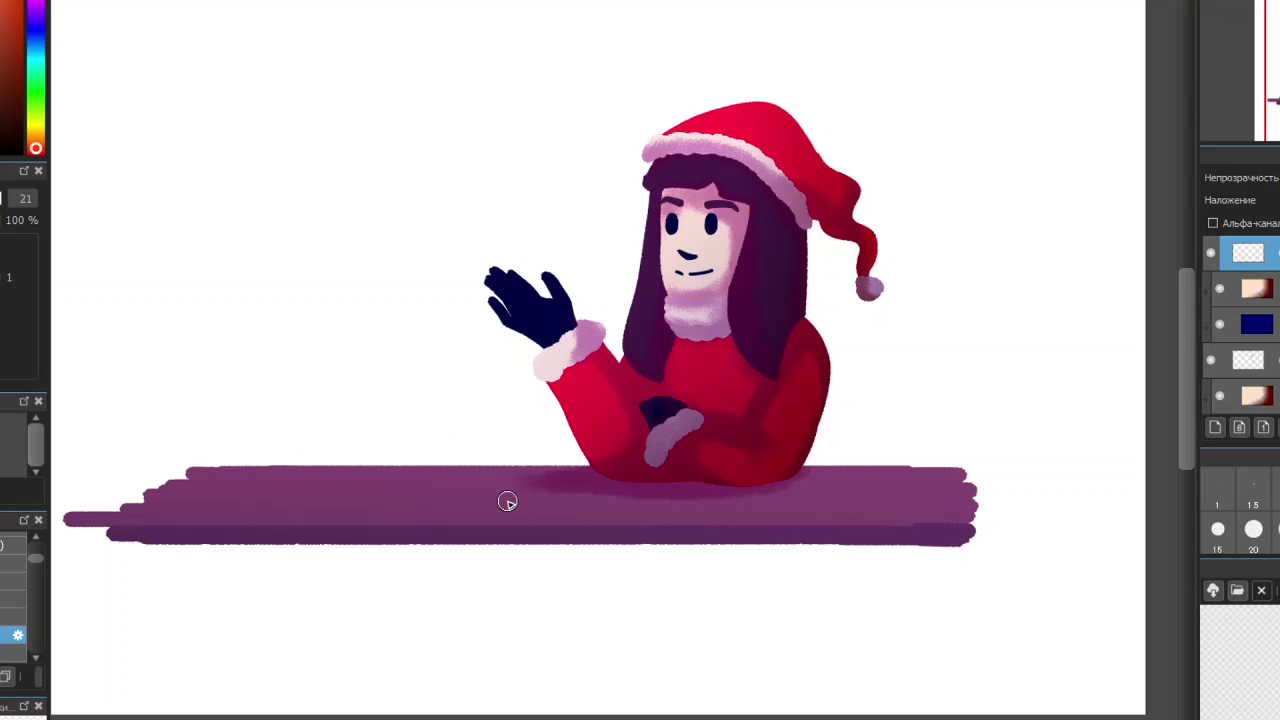
scroll(437, 486, down, 1)
scroll(343, 403, up, 5)
scroll(431, 548, down, 1)
scroll(437, 557, up, 1)
scroll(431, 554, down, 1)
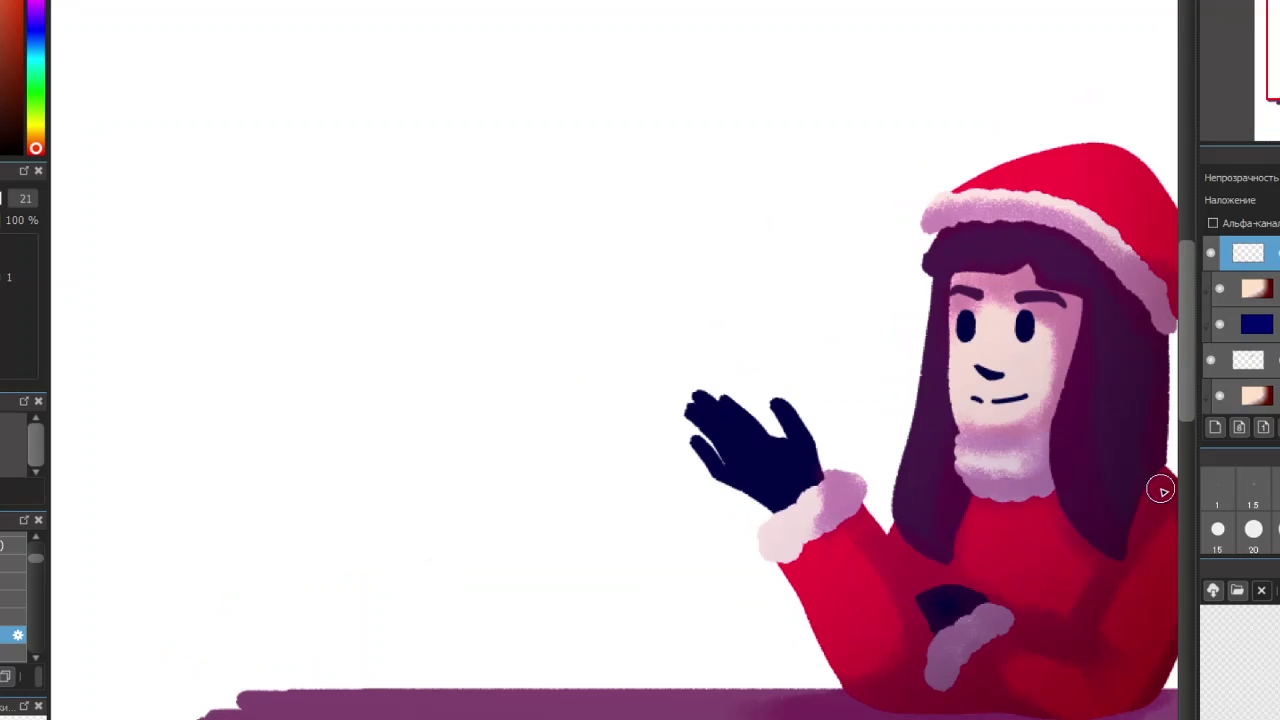
Outline a second figure in black above the table's empty side: arched coat, scarf band with ragged tail, front seam and round button
mouse_move(287, 684)
mouse_down()
mouse_move(273, 554)
mouse_move(326, 442)
mouse_move(433, 375)
mouse_move(512, 361)
mouse_move(574, 373)
mouse_move(622, 477)
mouse_move(676, 684)
mouse_up()
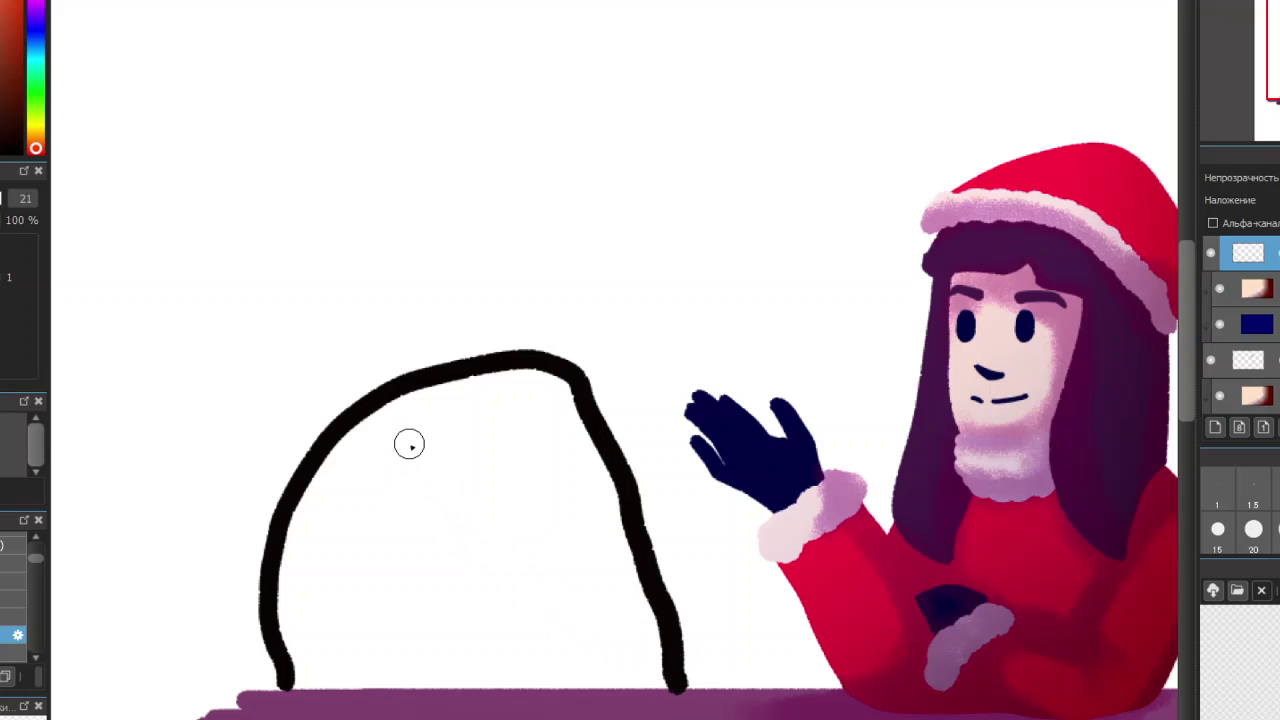
mouse_move(361, 321)
mouse_down()
mouse_move(365, 393)
mouse_move(358, 332)
mouse_move(378, 321)
mouse_move(598, 281)
mouse_move(578, 378)
mouse_up()
mouse_move(350, 364)
mouse_down()
mouse_move(296, 416)
mouse_move(279, 412)
mouse_move(199, 493)
mouse_move(206, 521)
mouse_move(167, 559)
mouse_move(187, 632)
mouse_move(211, 637)
mouse_move(234, 584)
mouse_move(270, 540)
mouse_up()
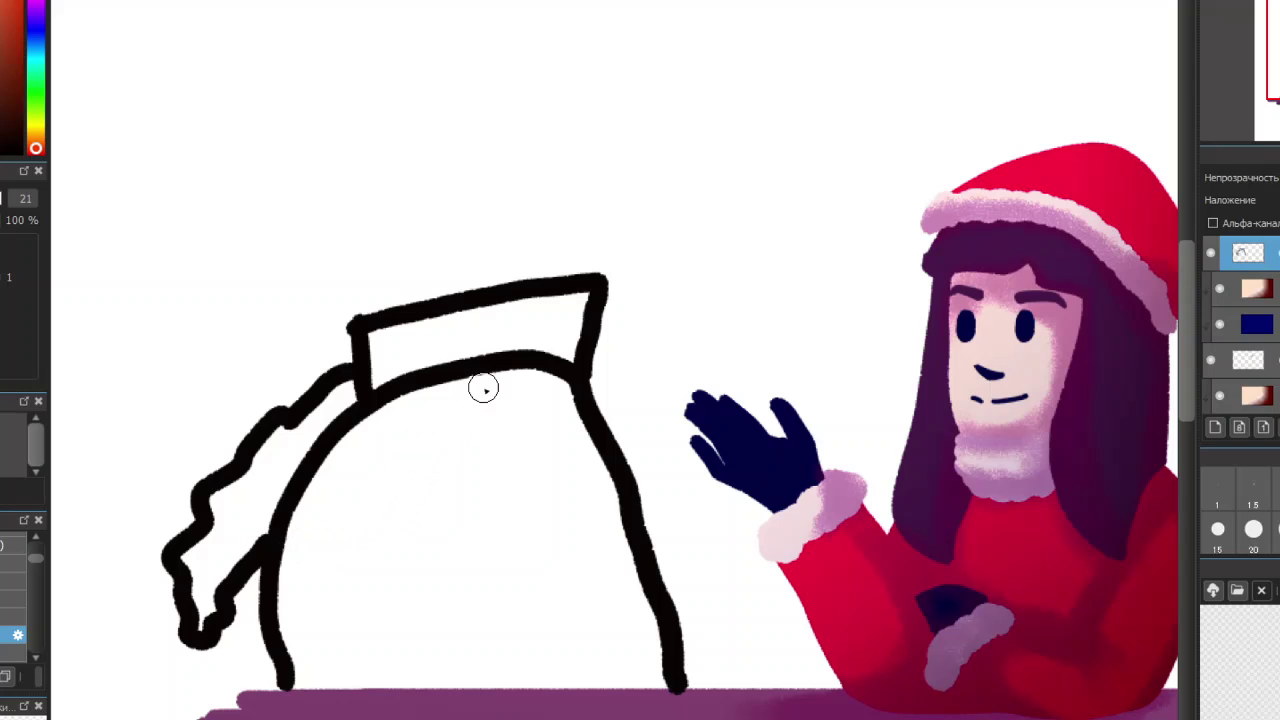
drag(472, 387, 552, 668)
mouse_move(466, 437)
mouse_down()
mouse_move(426, 449)
mouse_move(457, 449)
mouse_move(443, 471)
mouse_move(454, 451)
mouse_up()
mouse_move(532, 572)
mouse_down()
mouse_move(554, 615)
mouse_move(555, 685)
mouse_up()
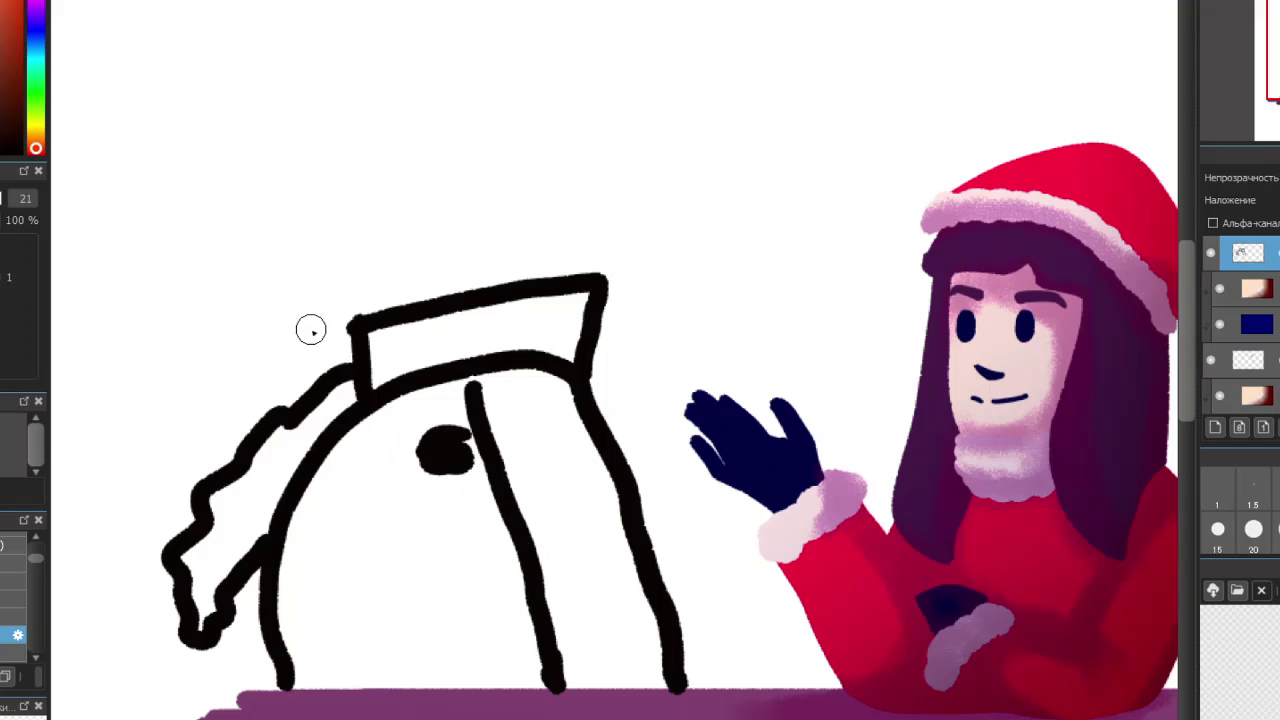
Draw the figure's earflap hat with a rounded face opening above the scarf, and add a pair of goggles on its top
mouse_move(353, 307)
mouse_down()
mouse_move(313, 354)
mouse_move(276, 357)
mouse_move(249, 330)
mouse_move(254, 261)
mouse_move(300, 167)
mouse_move(326, 139)
mouse_move(429, 89)
mouse_move(517, 74)
mouse_move(587, 90)
mouse_move(659, 166)
mouse_move(691, 258)
mouse_move(683, 287)
mouse_move(655, 322)
mouse_move(600, 300)
mouse_up()
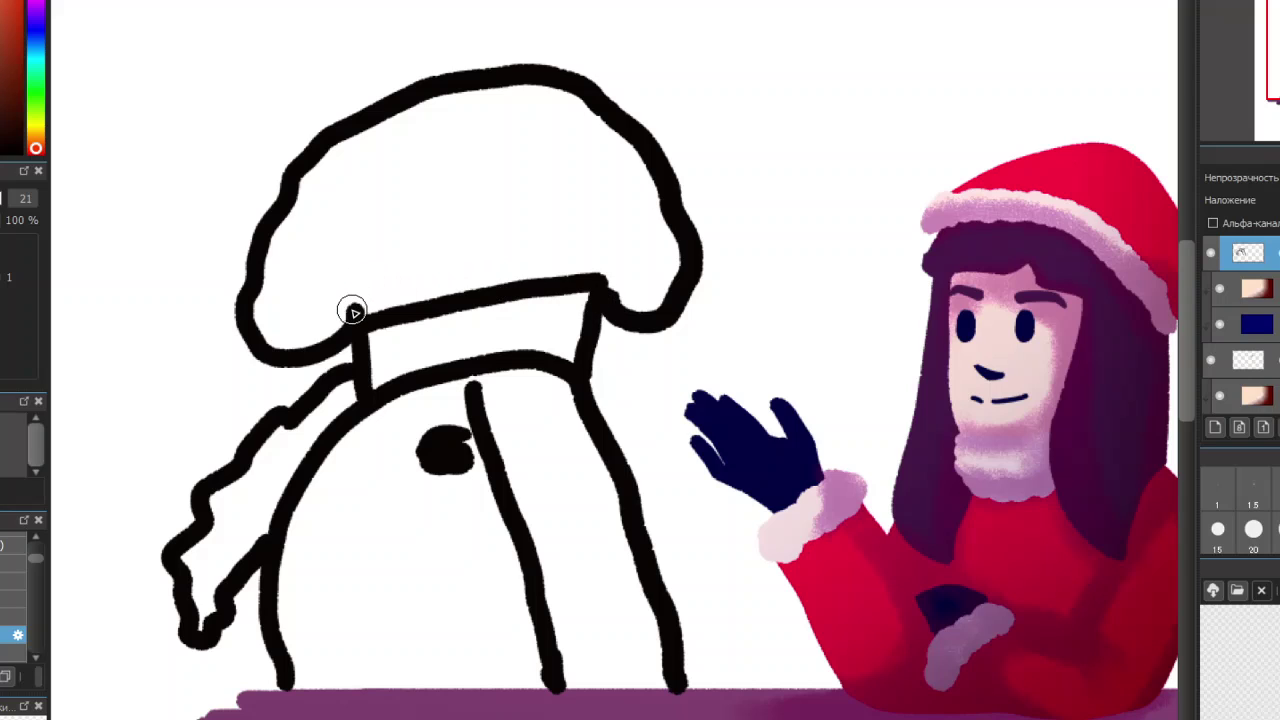
mouse_move(351, 309)
mouse_down()
mouse_move(357, 222)
mouse_move(409, 171)
mouse_move(503, 157)
mouse_move(571, 177)
mouse_move(595, 226)
mouse_move(600, 284)
mouse_up()
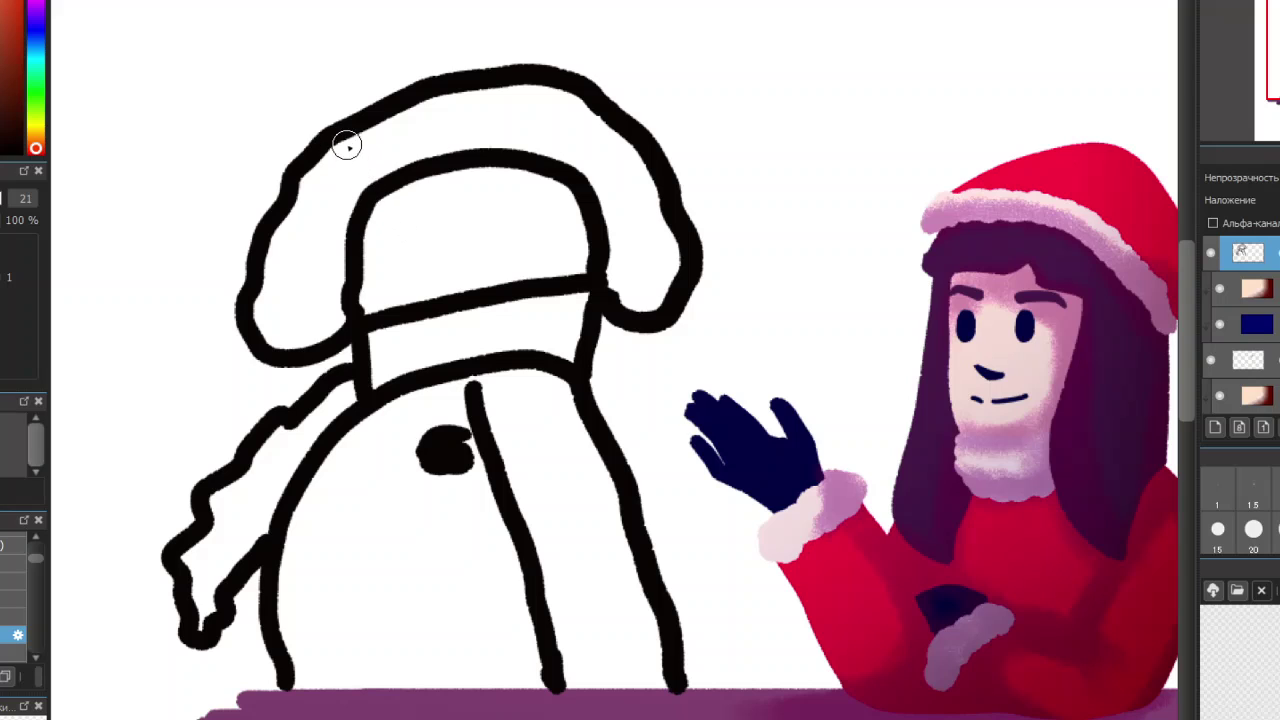
drag(290, 70, 343, 122)
drag(386, 37, 460, 102)
mouse_move(386, 47)
mouse_down()
mouse_move(295, 83)
mouse_move(310, 53)
mouse_move(356, 35)
mouse_move(477, 59)
mouse_move(509, 57)
mouse_move(545, 15)
mouse_up()
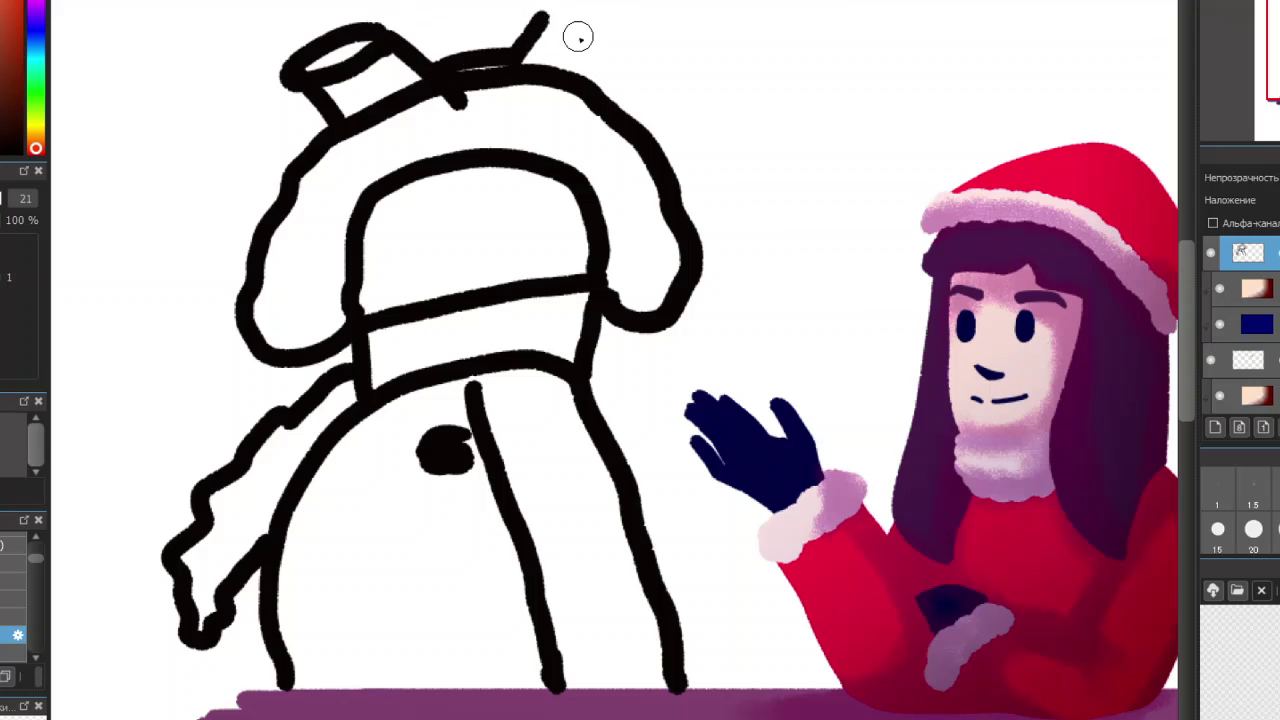
mouse_move(588, 80)
mouse_down()
mouse_move(610, 41)
mouse_move(543, 23)
mouse_move(545, 42)
mouse_move(603, 54)
mouse_move(543, 23)
mouse_up()
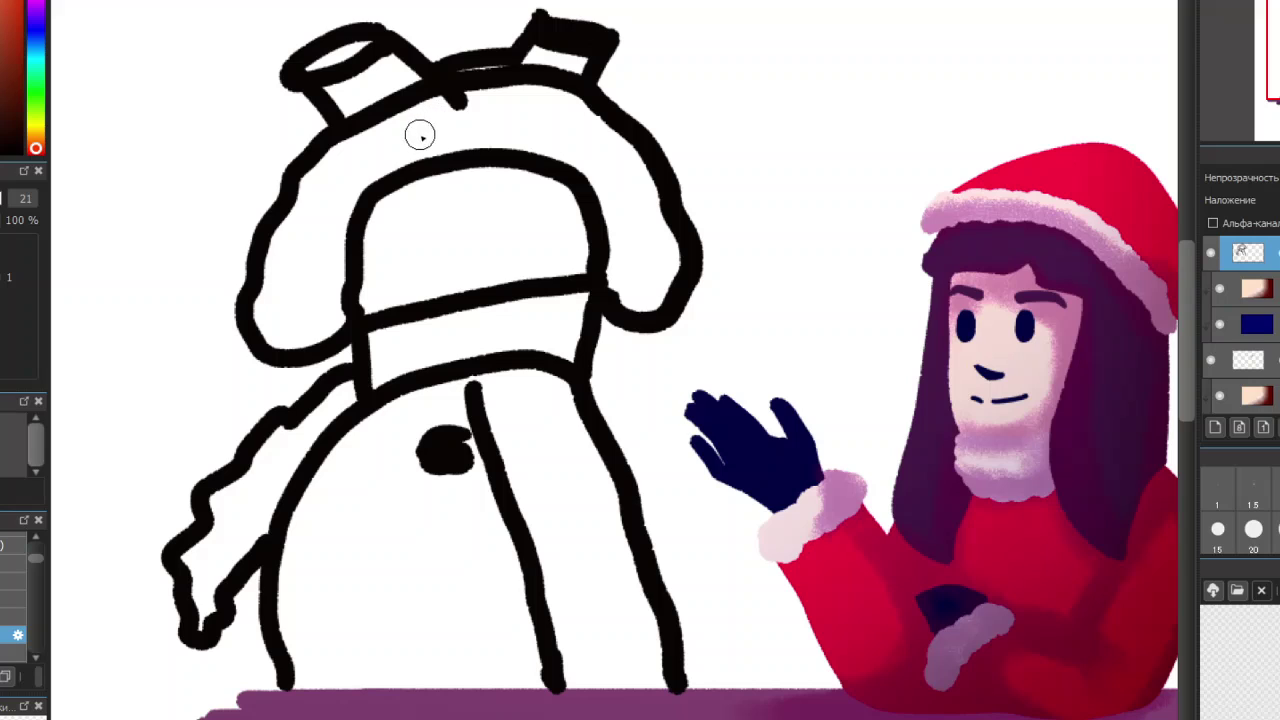
Draw two upright oval eyes, a dot nose and a wide smile inside the face opening
mouse_move(409, 218)
mouse_down()
mouse_move(407, 230)
mouse_move(414, 220)
mouse_up()
drag(508, 203, 510, 233)
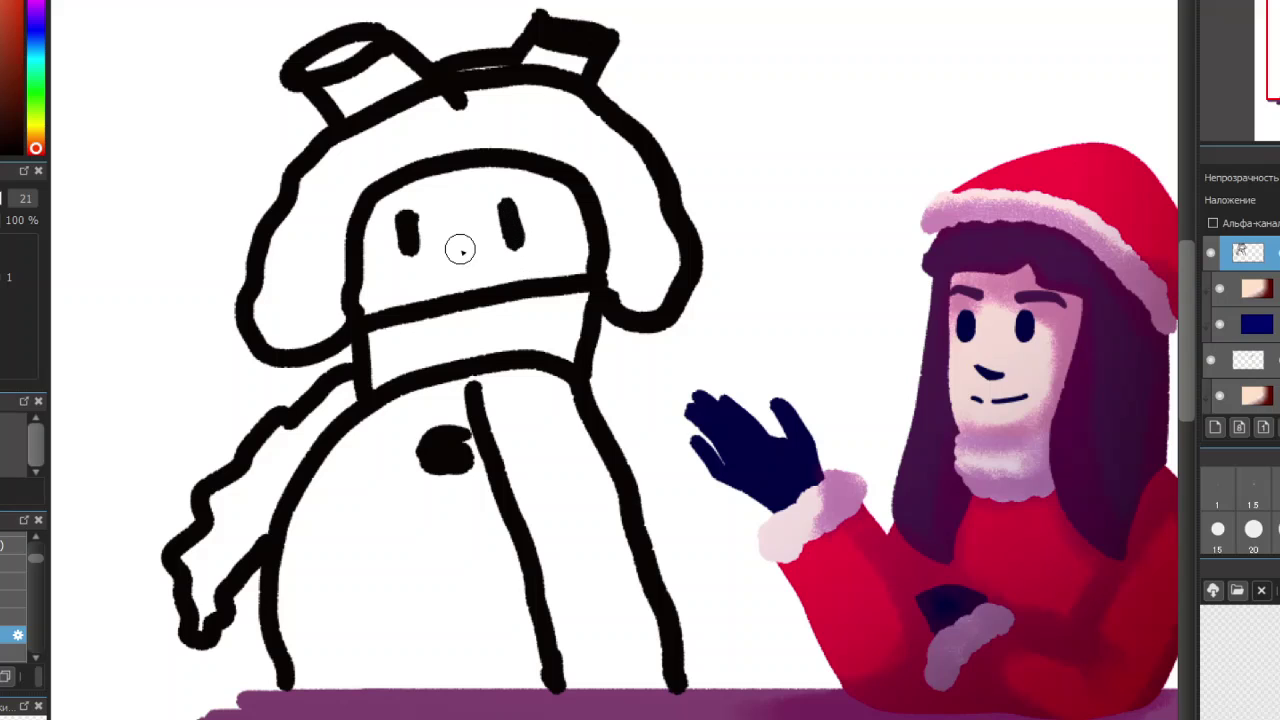
drag(411, 275, 515, 266)
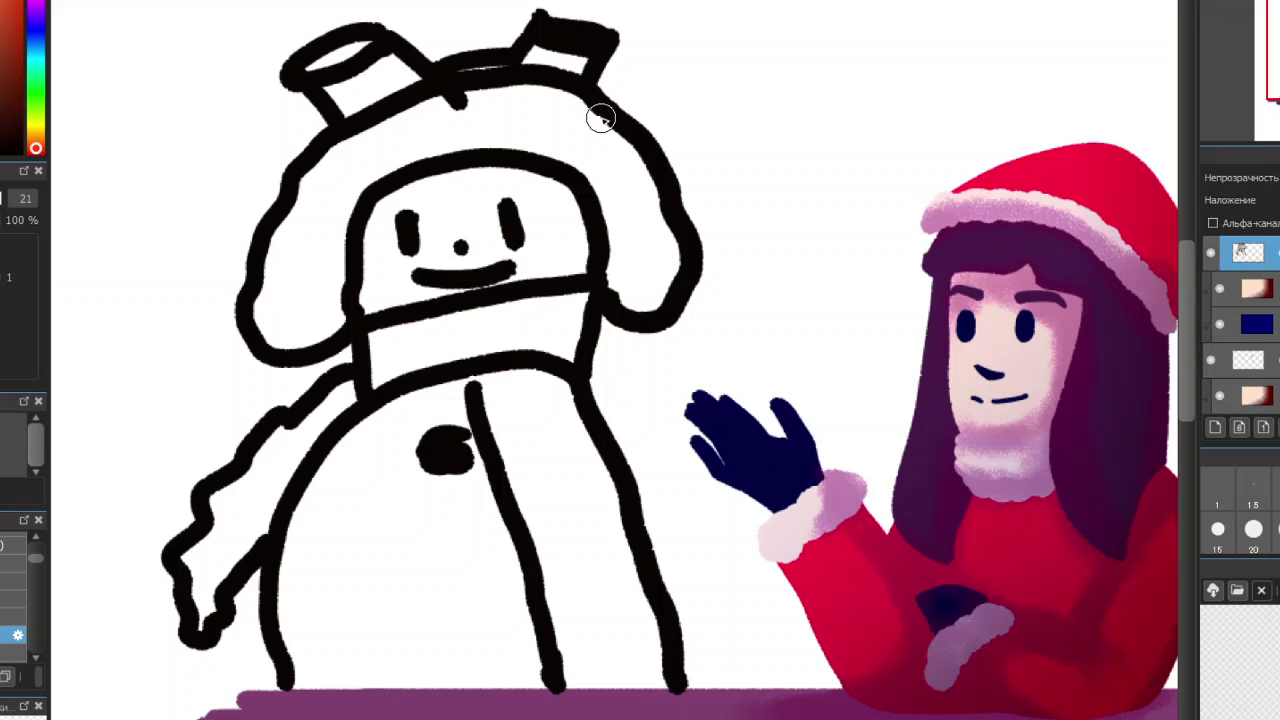
Draw a branching antler on each side of the hat
mouse_move(608, 118)
mouse_down()
mouse_move(721, 77)
mouse_move(751, 26)
mouse_move(695, 72)
mouse_move(712, 93)
mouse_move(778, 90)
mouse_up()
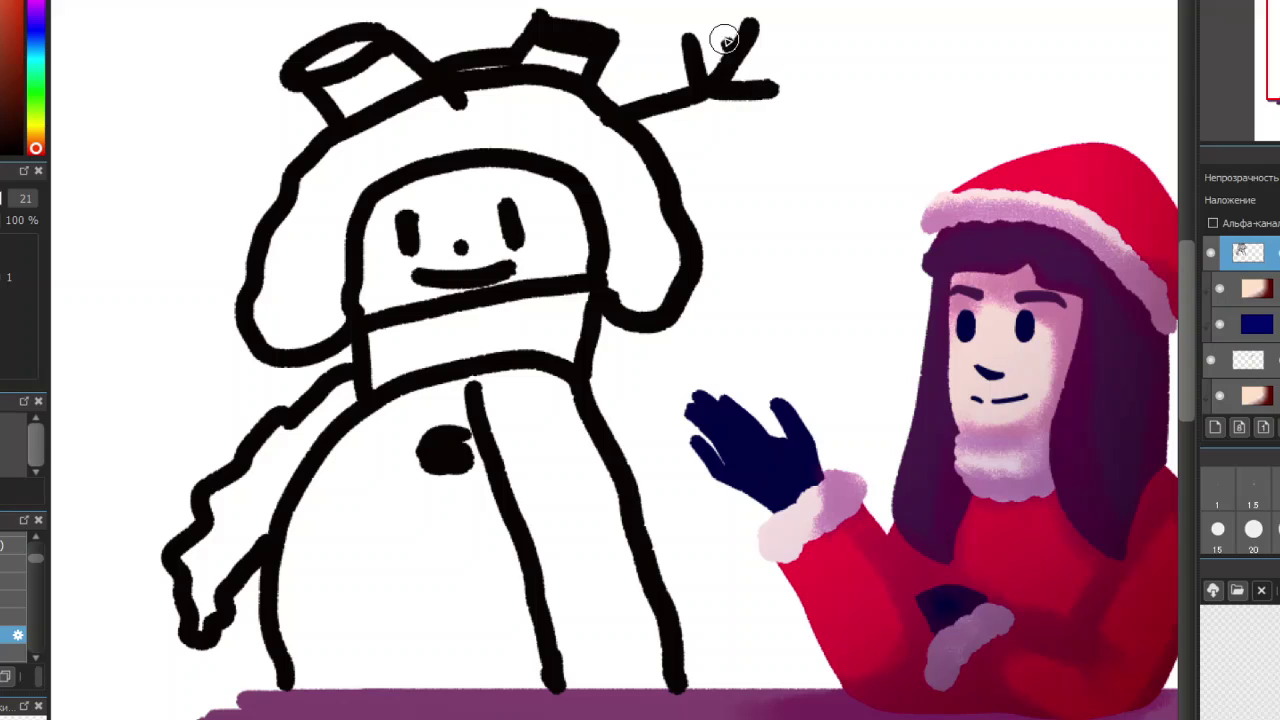
mouse_move(297, 166)
mouse_down()
mouse_move(208, 151)
mouse_move(189, 118)
mouse_move(195, 88)
mouse_move(230, 152)
mouse_up()
mouse_move(172, 104)
mouse_down()
mouse_move(215, 162)
mouse_move(194, 169)
mouse_move(224, 187)
mouse_up()
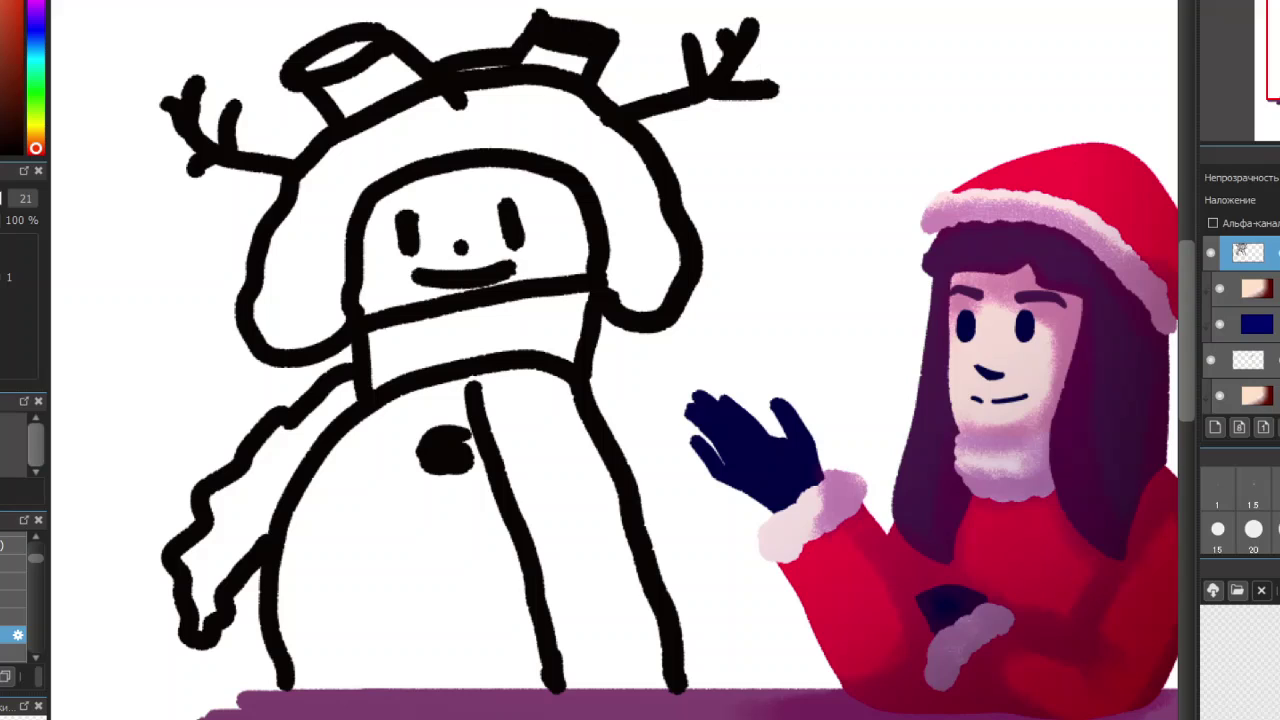
Fill the scarf band and its tail with orange-red and the earflap hat with pale yellow
click(287, 428)
click(392, 362)
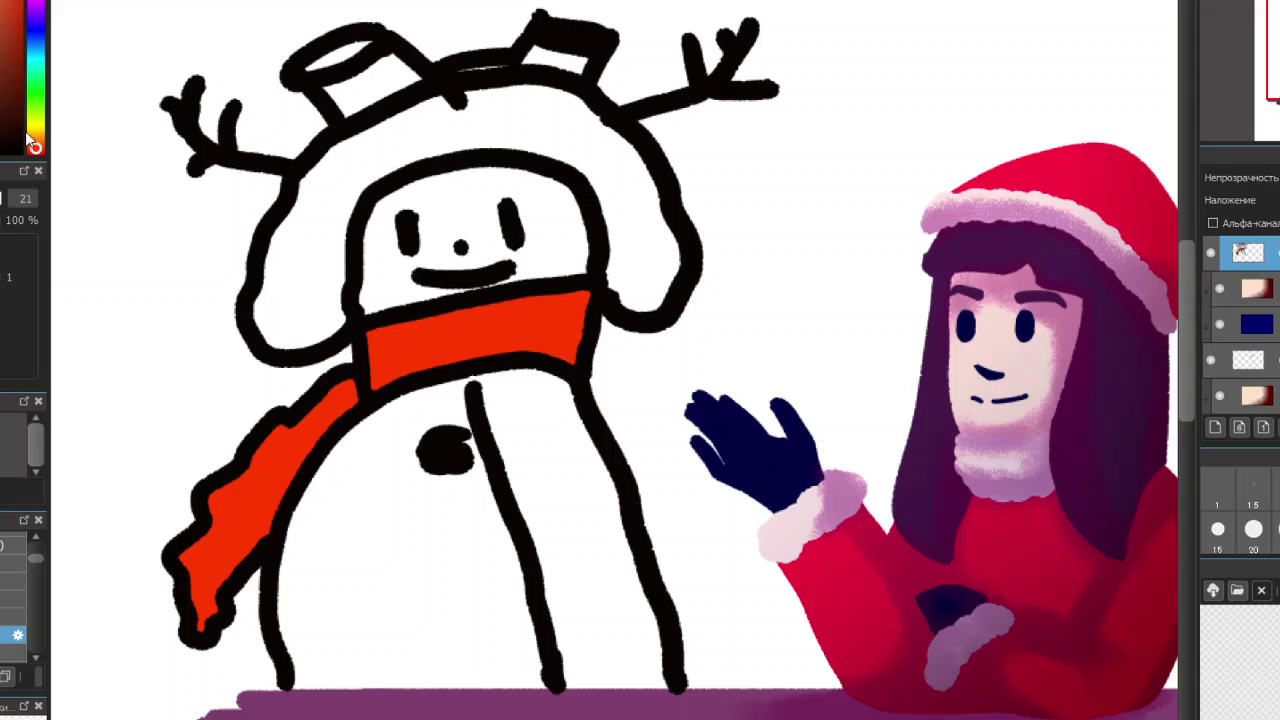
drag(33, 130, 32, 127)
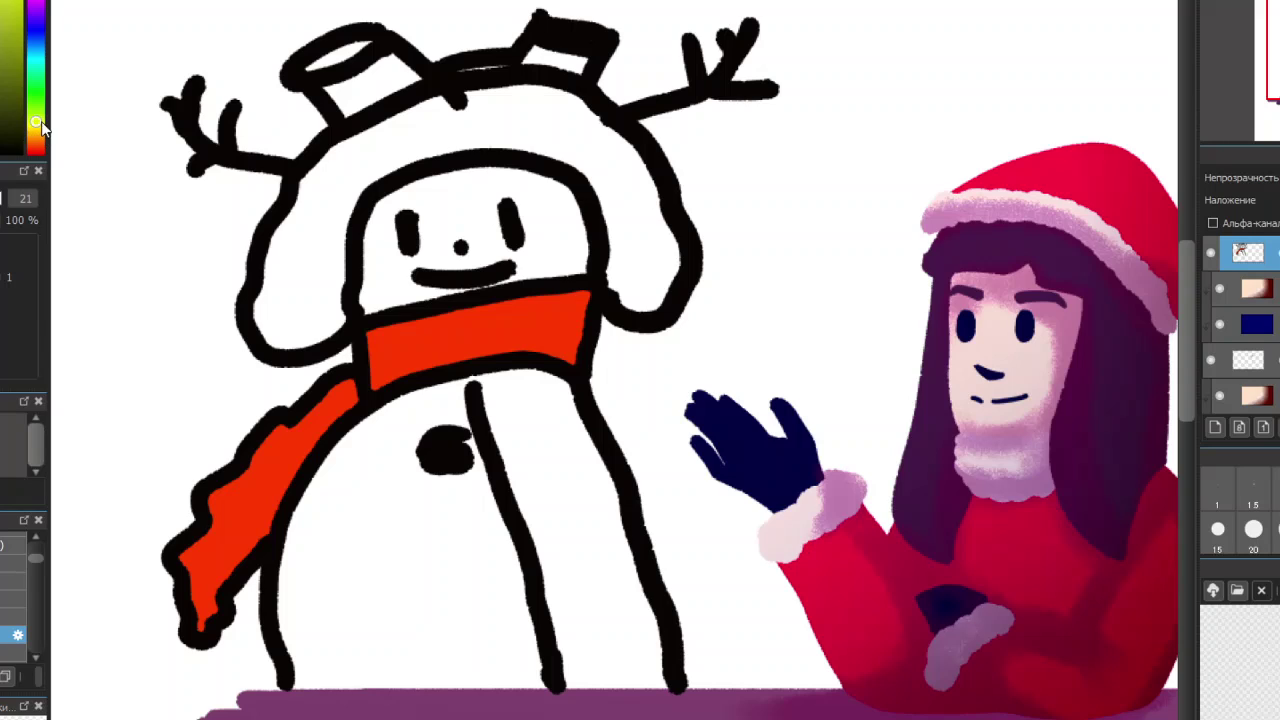
drag(52, 125, 55, 135)
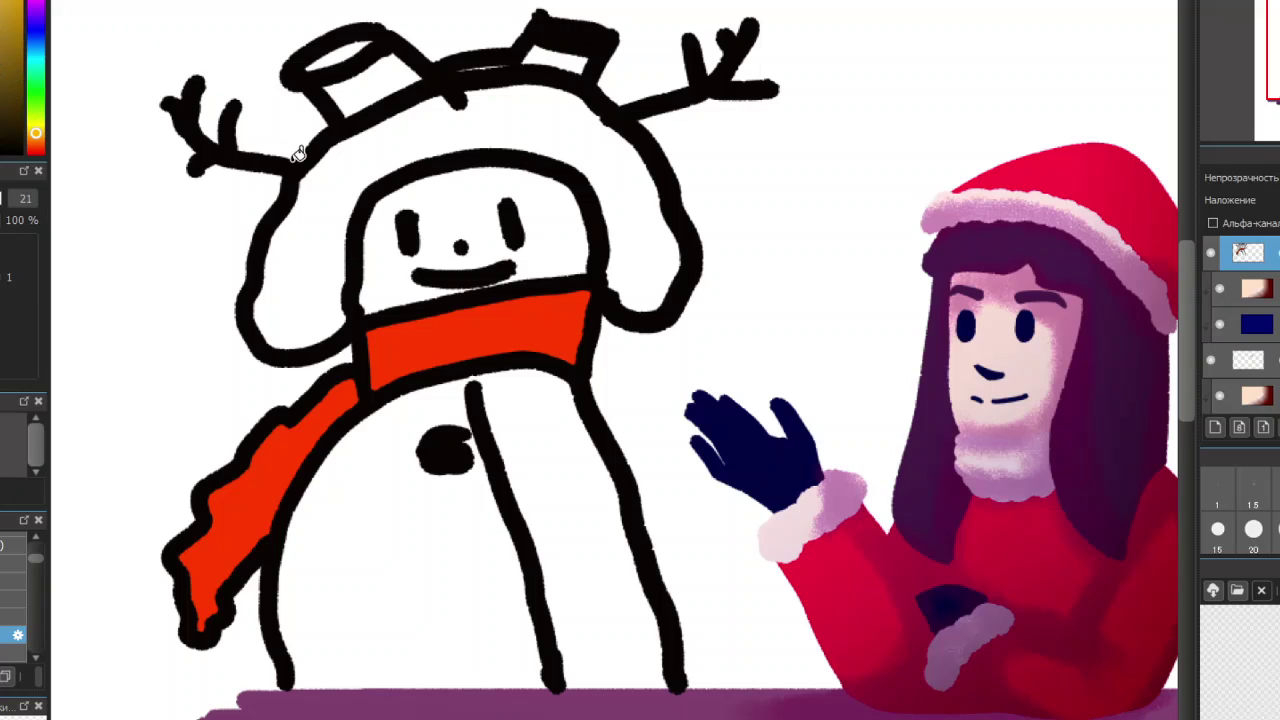
click(302, 187)
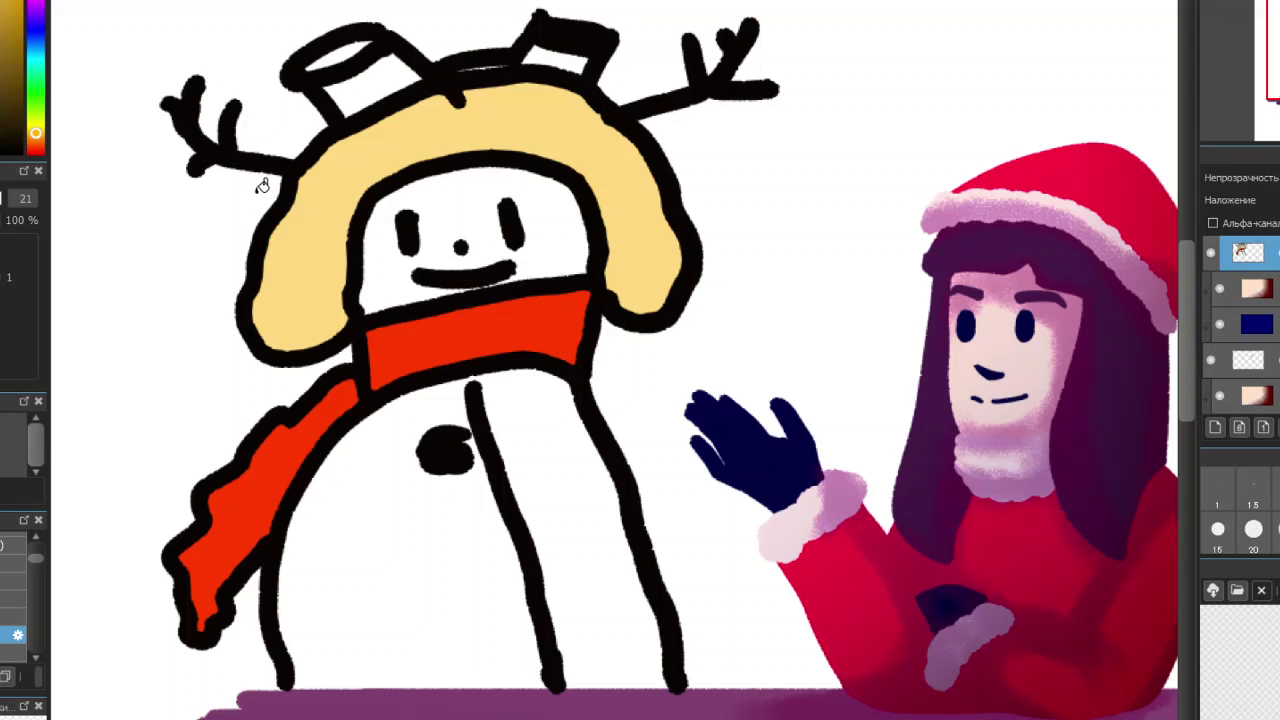
Close the coat's bottom edge with a black line along the tabletop
drag(50, 125, 2, 125)
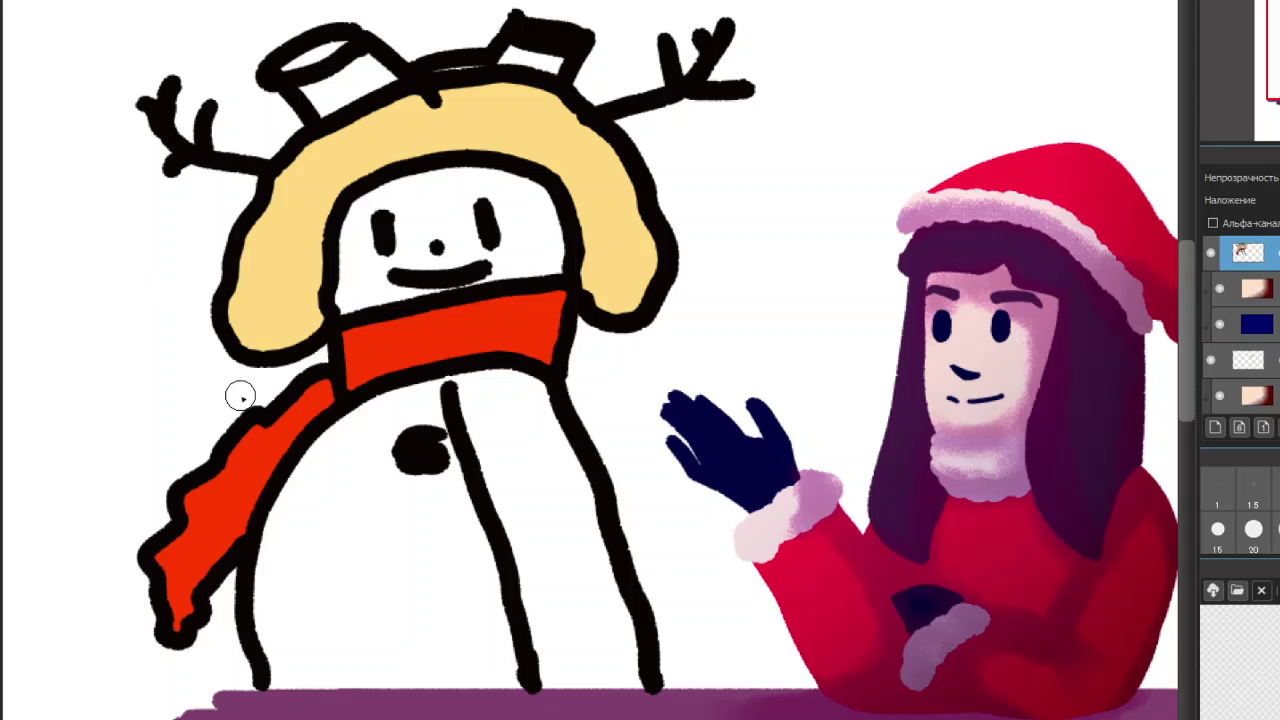
mouse_move(255, 657)
mouse_down()
mouse_move(260, 696)
mouse_move(335, 699)
mouse_move(648, 686)
mouse_up()
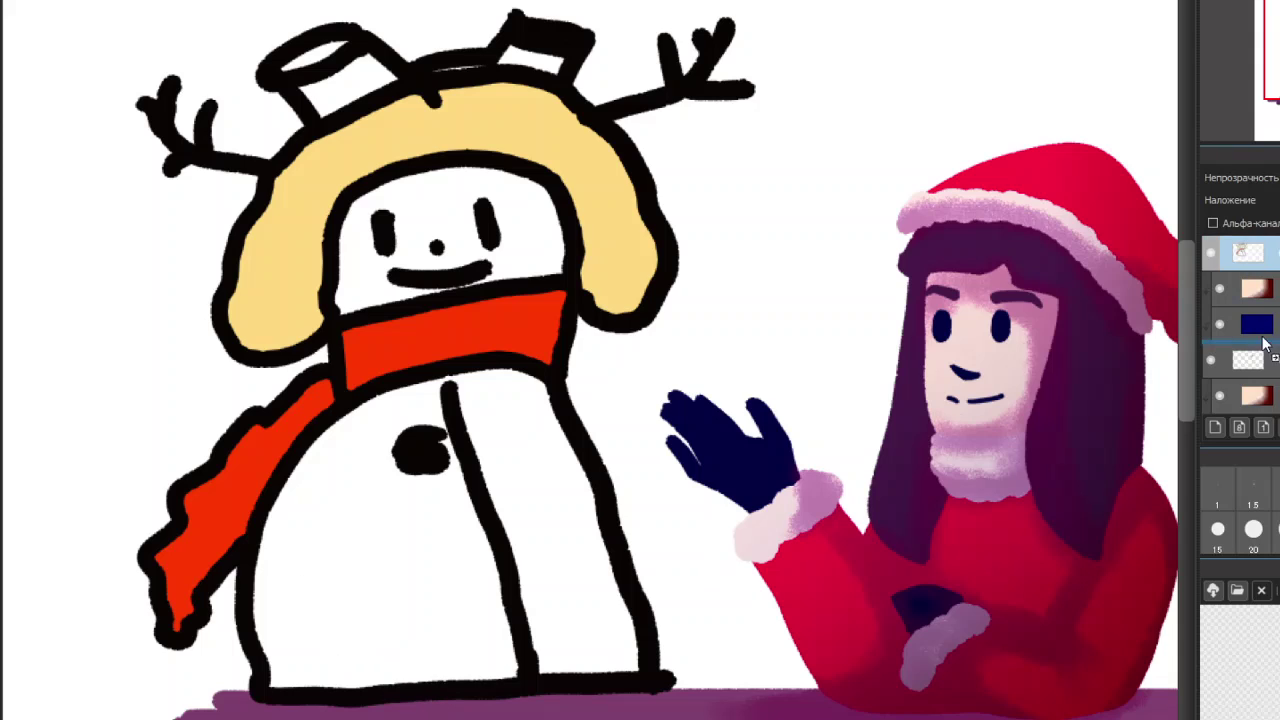
Move the new figure's layer beneath the table layer and lower the figure so the tabletop hides the coat's bottom edge
scroll(1245, 320, down, 2)
scroll(1245, 320, down, 3)
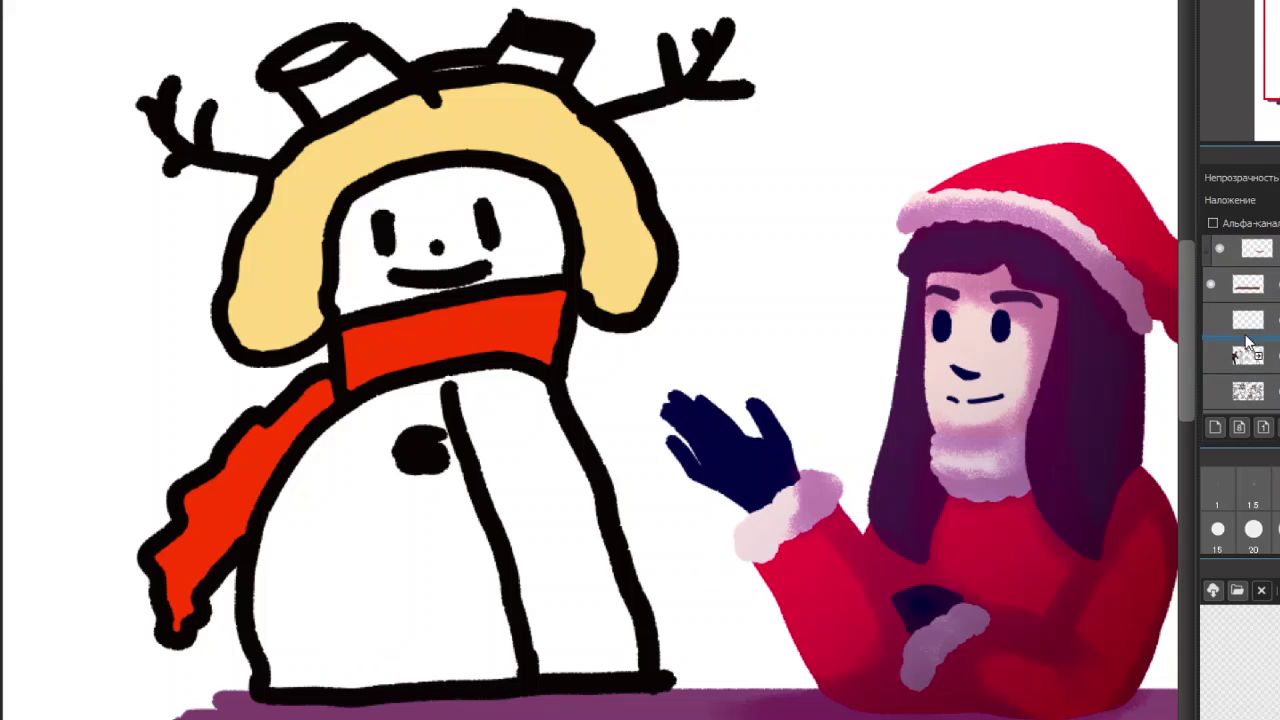
drag(1245, 293, 1245, 296)
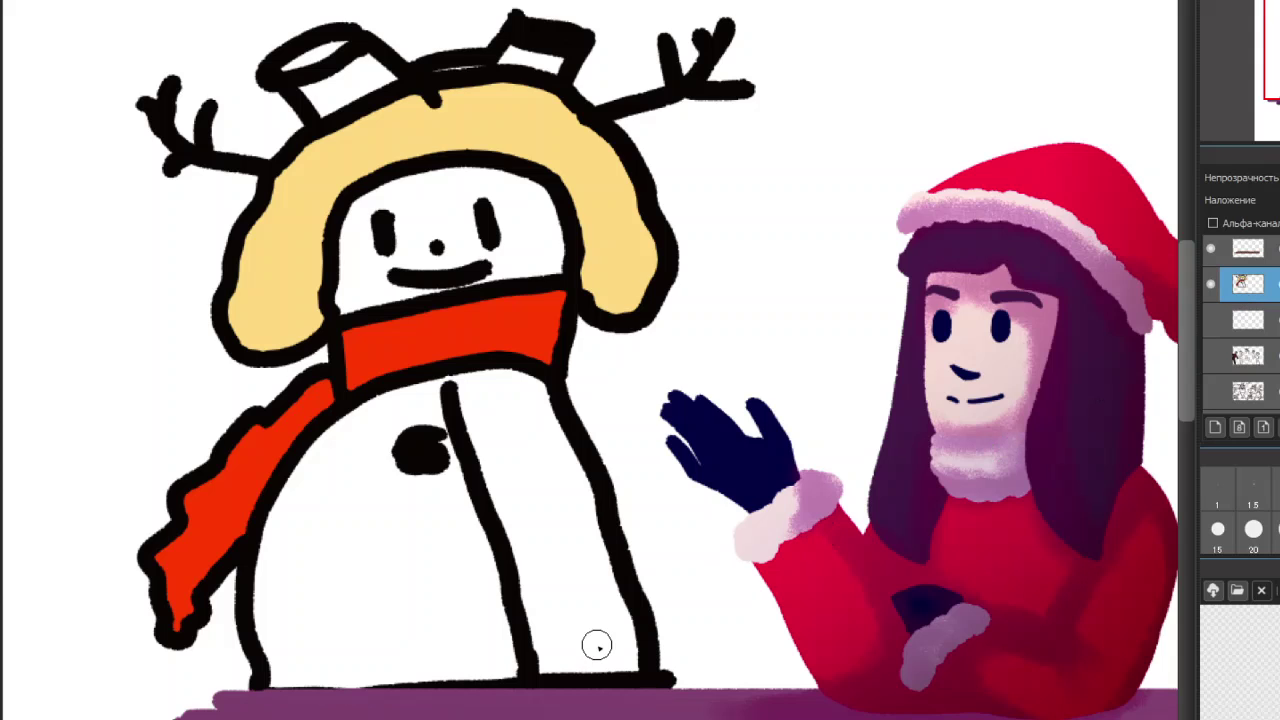
drag(586, 310, 604, 373)
drag(598, 382, 567, 396)
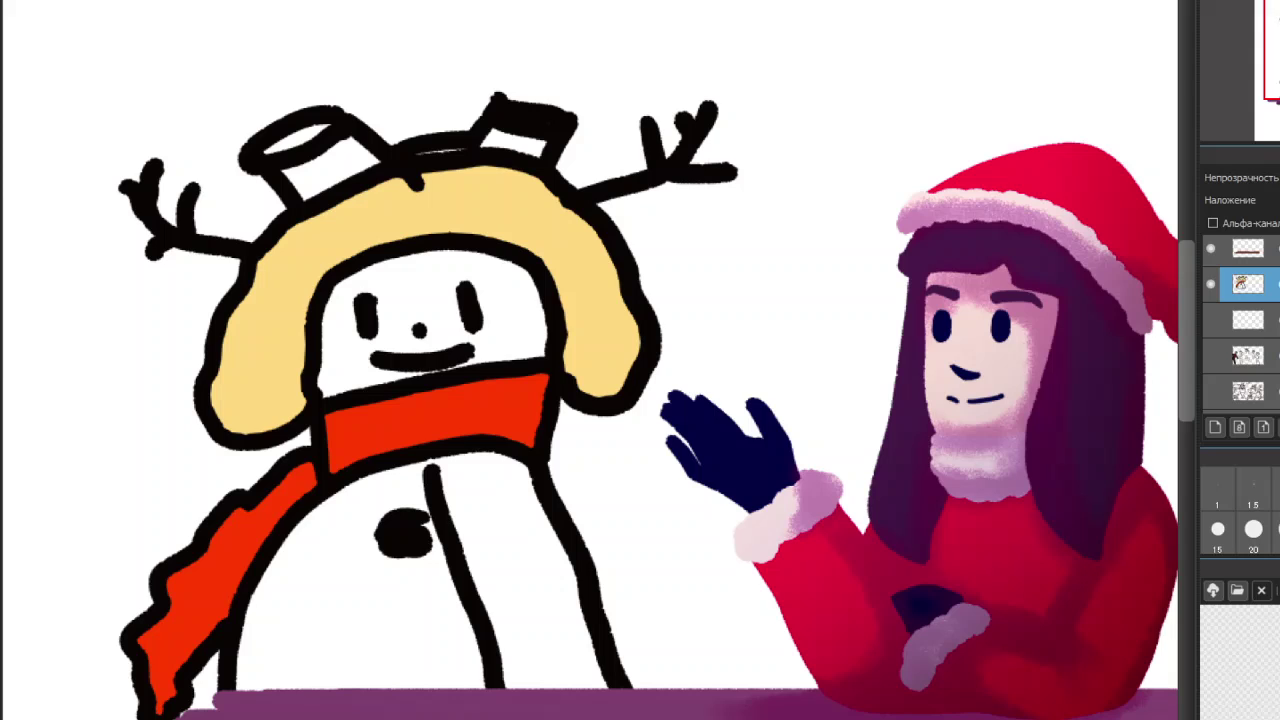
Fill the coat with dark plum and the face with pale pink, and undo the pink fill of the background
click(352, 532)
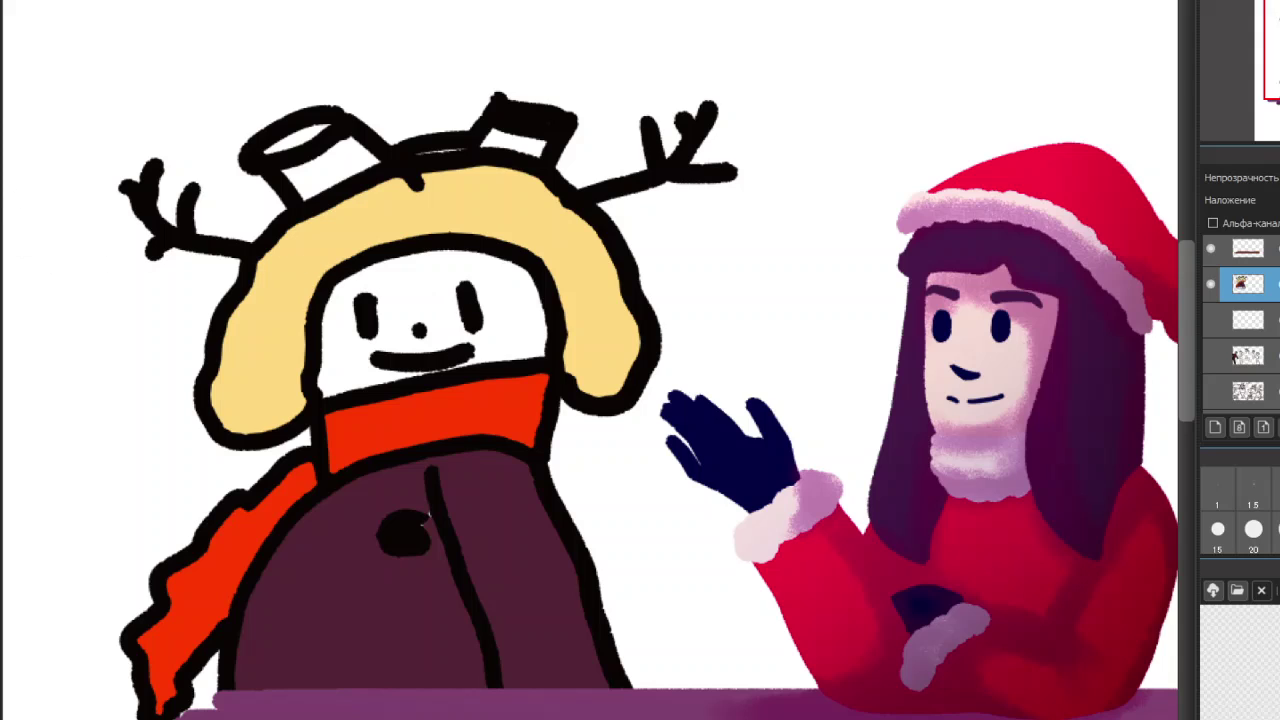
click(414, 272)
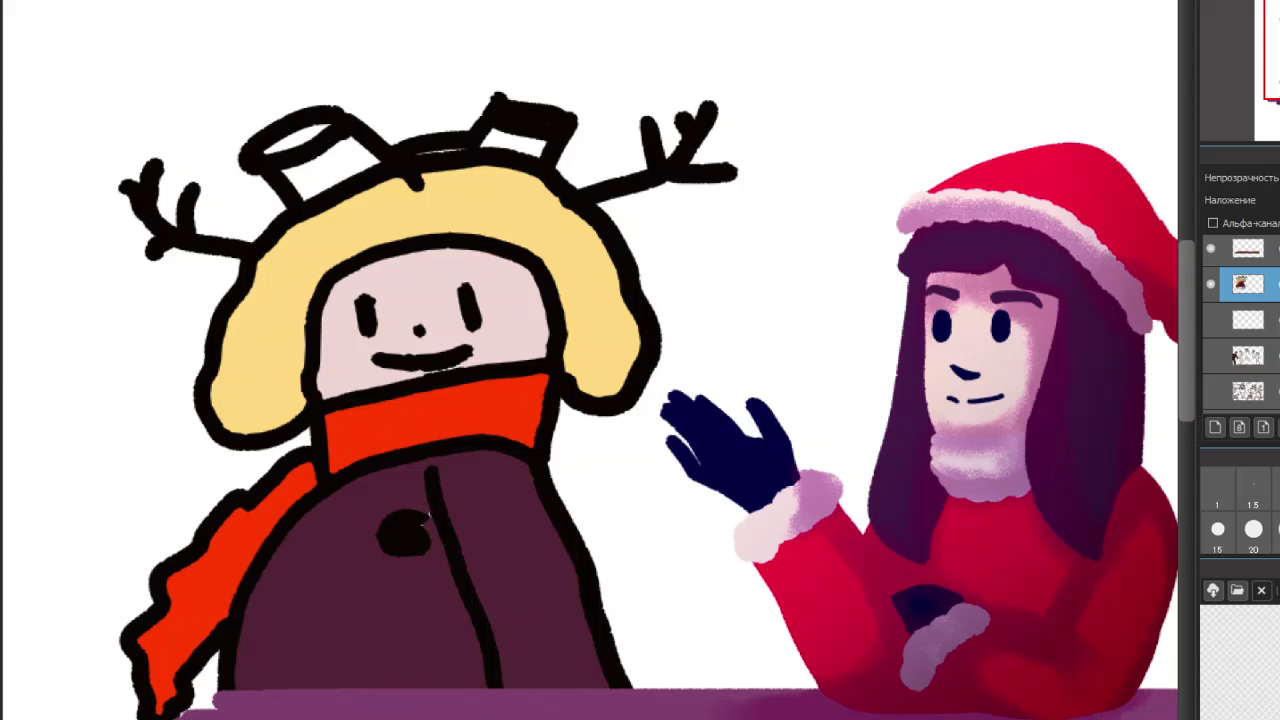
click(3, 68)
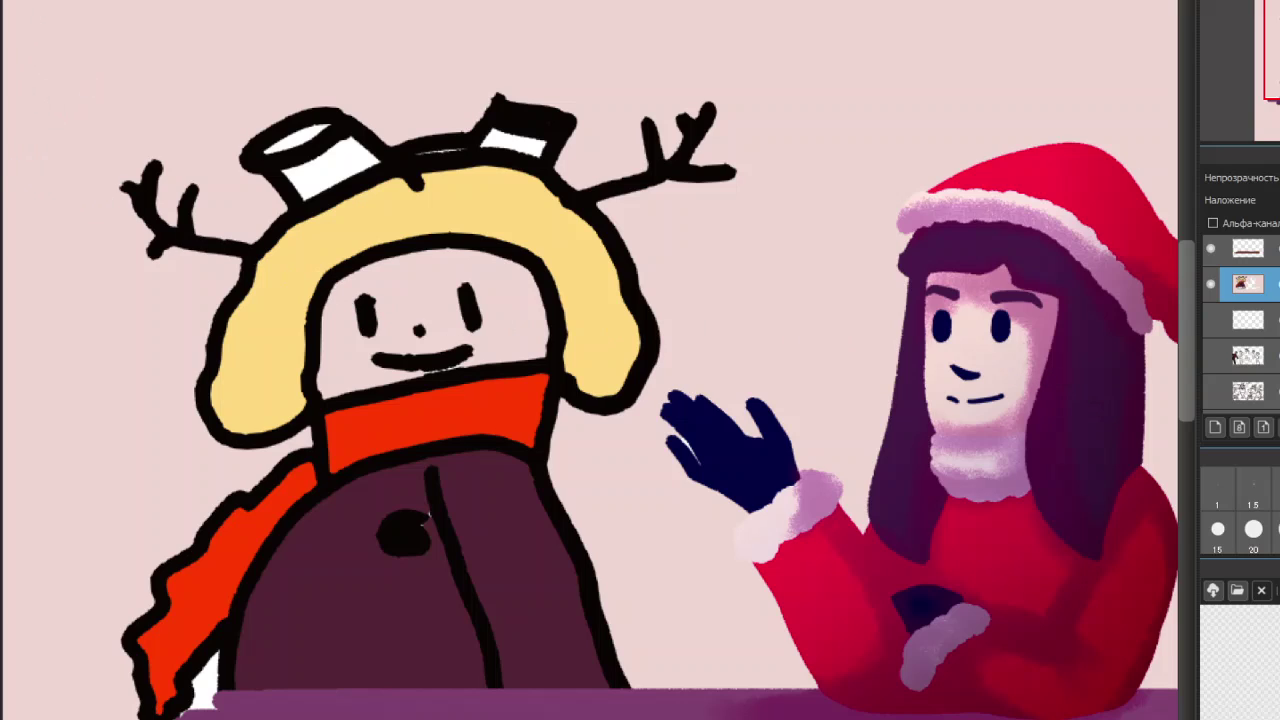
click(6, 8)
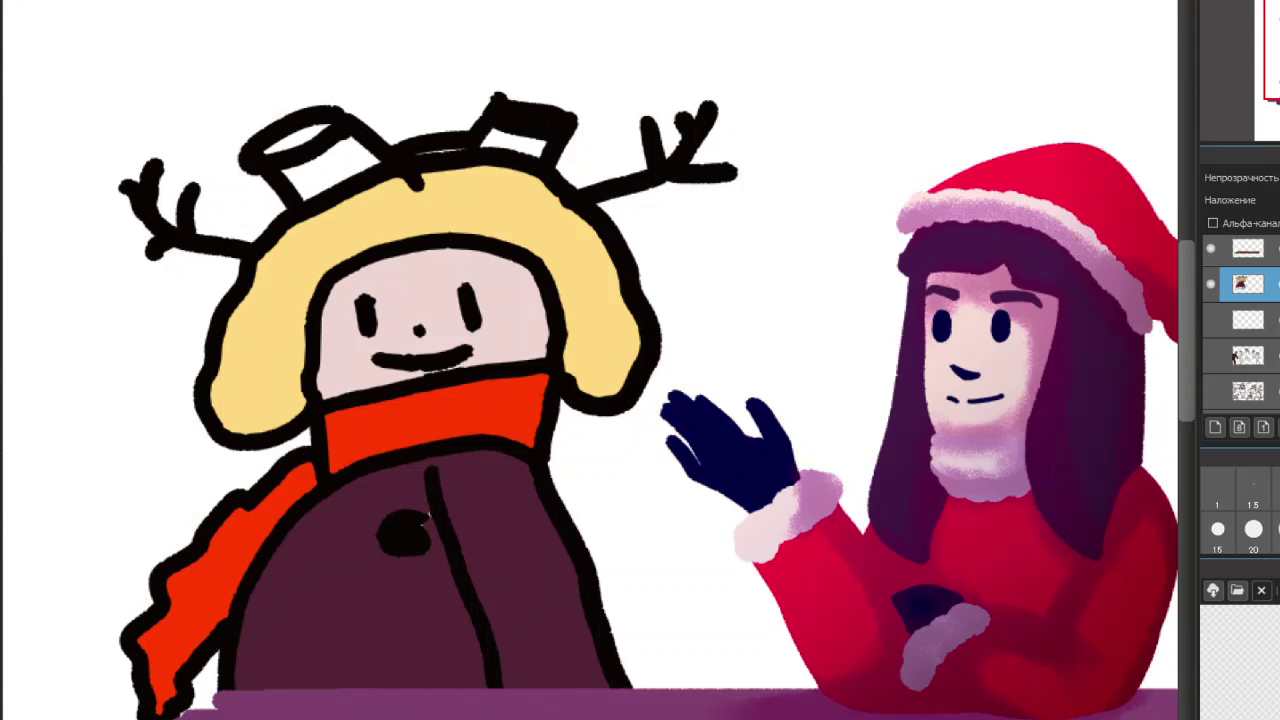
Fill both goggle cups on top of the hat with bright turquoise
click(316, 165)
click(308, 138)
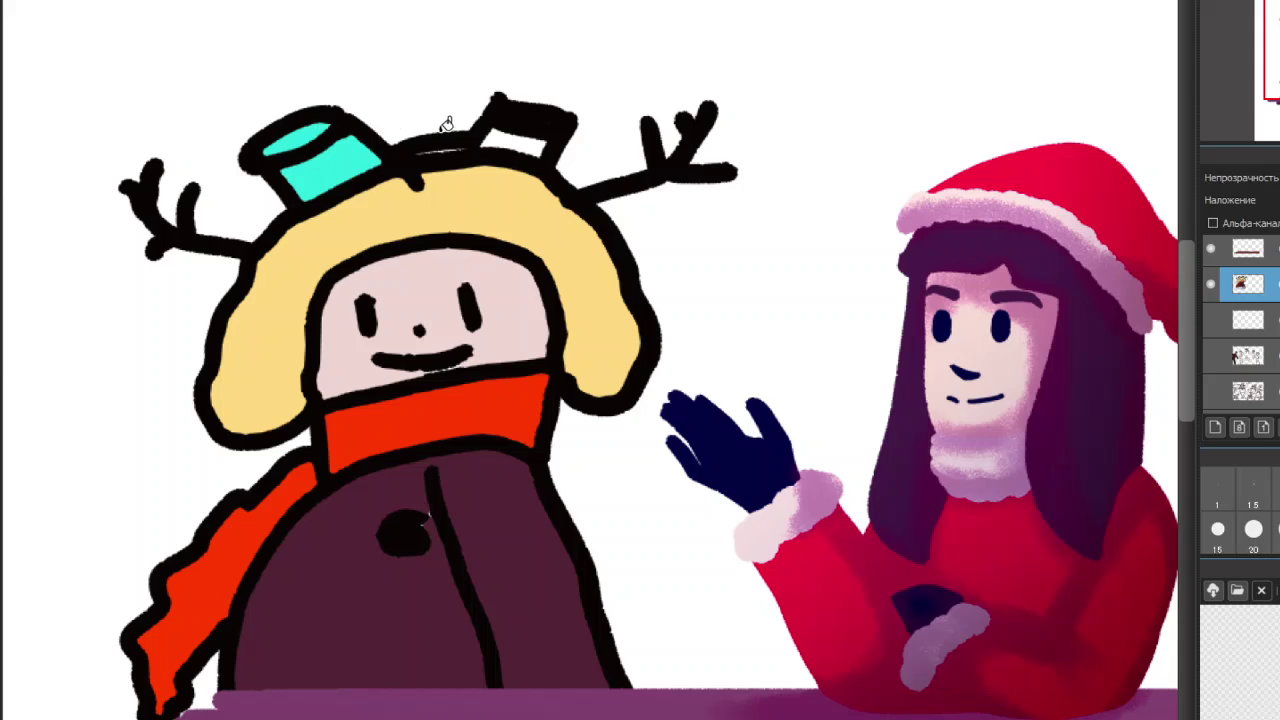
click(512, 130)
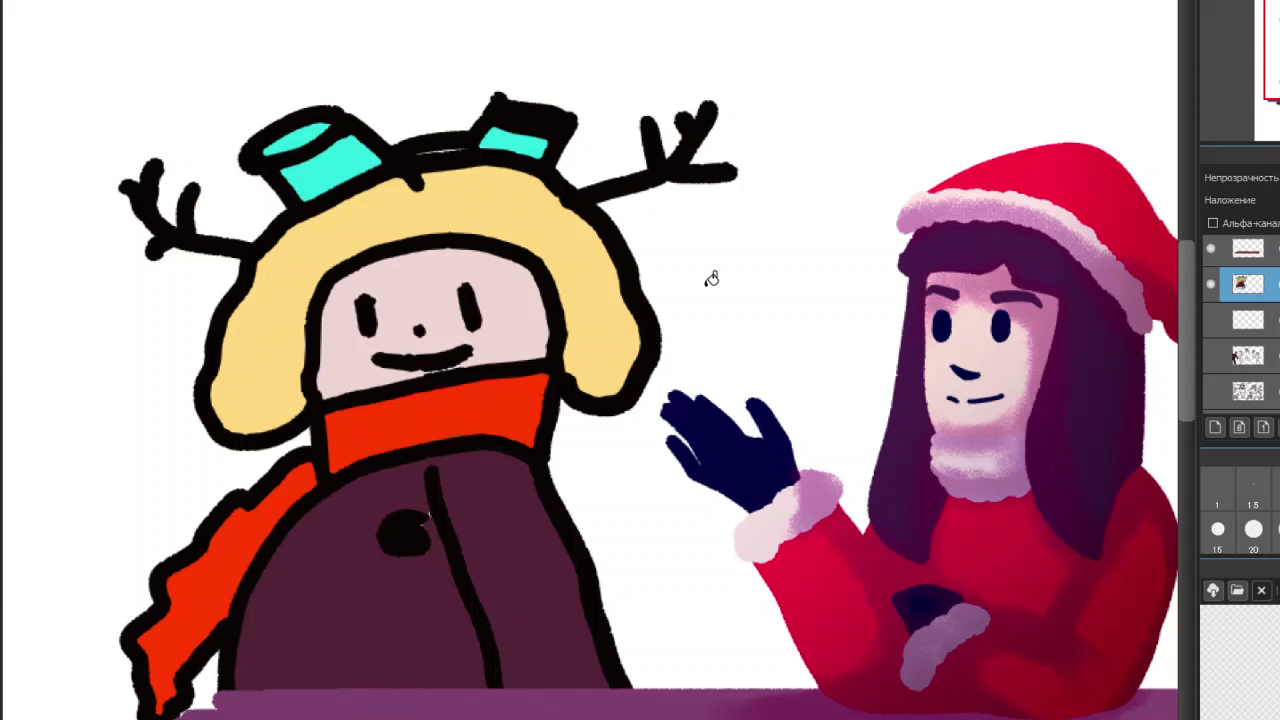
Examine the overall composition of the two figures behind the table
scroll(752, 449, down, 1)
scroll(737, 534, up, 1)
scroll(740, 537, down, 2)
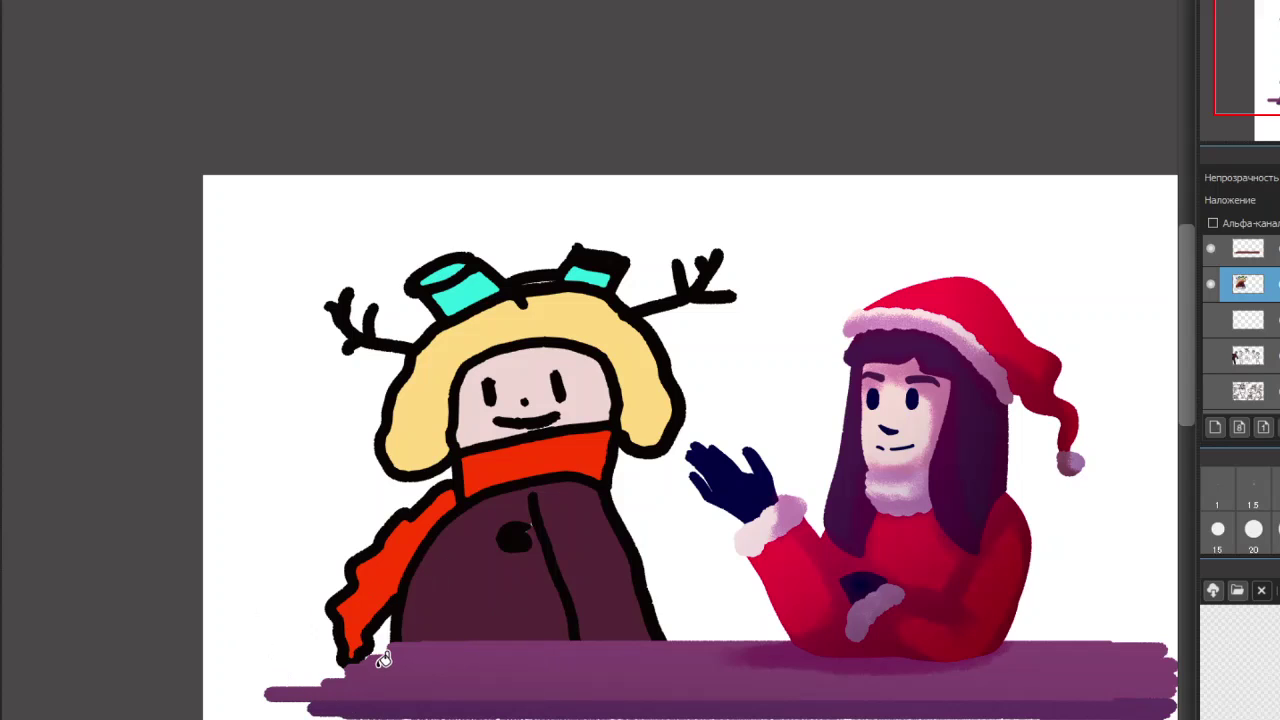
scroll(654, 520, down, 1)
scroll(663, 514, up, 1)
scroll(665, 515, up, 1)
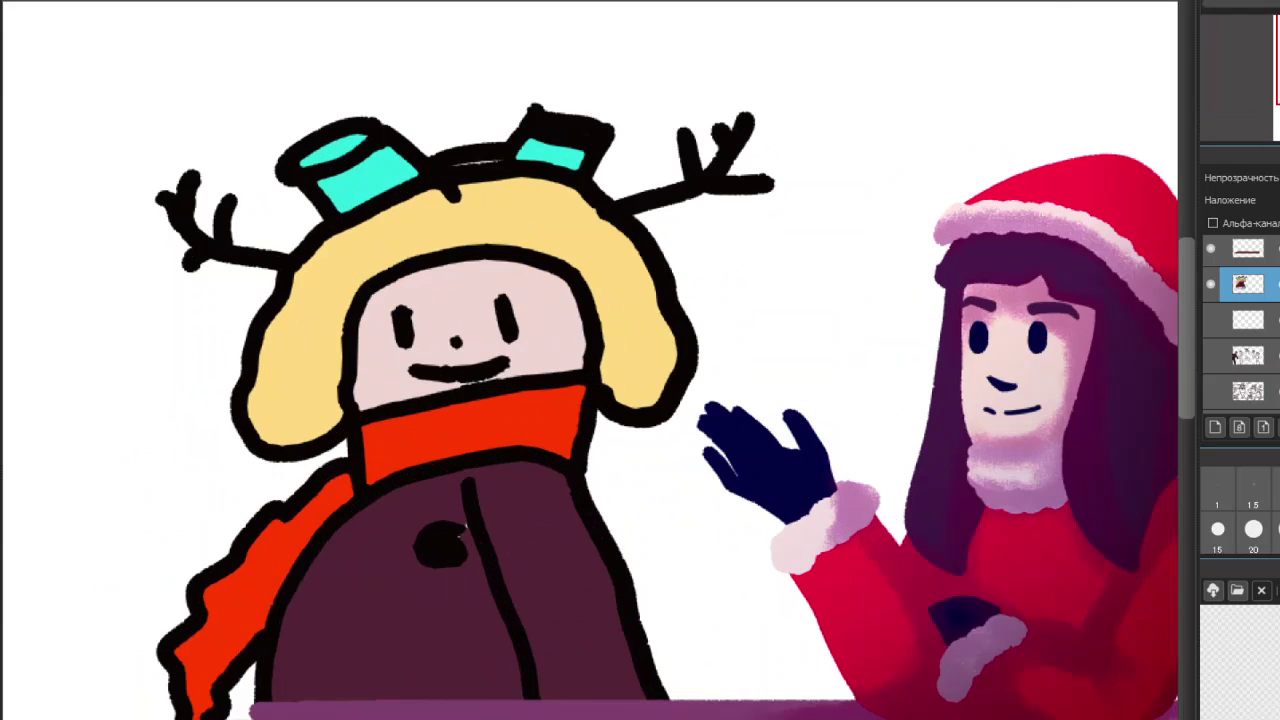
scroll(700, 400, up, 2)
Add a new layer above the new figure's layer and hand-letter "Веселих" in dark plum below the table
mouse_move(640, 360)
mouse_down()
mouse_move(431, 173)
mouse_move(311, 264)
mouse_move(297, 293)
mouse_move(280, 285)
mouse_up()
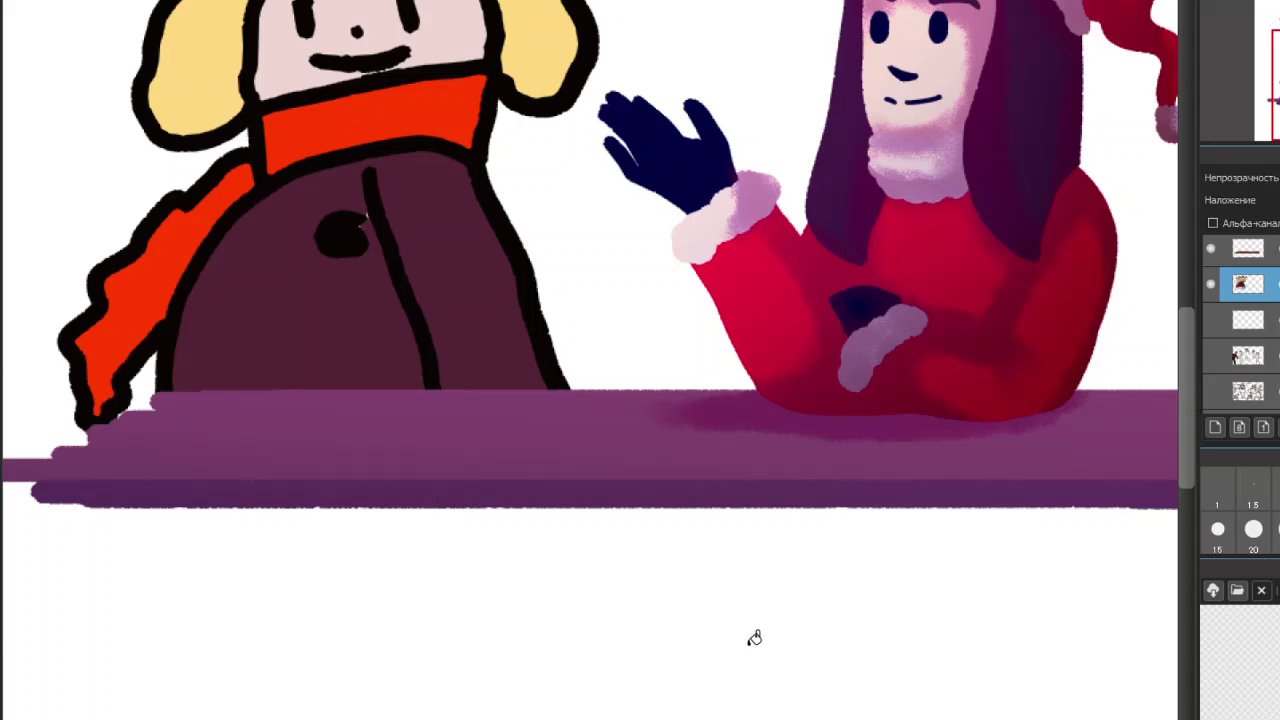
click(1215, 427)
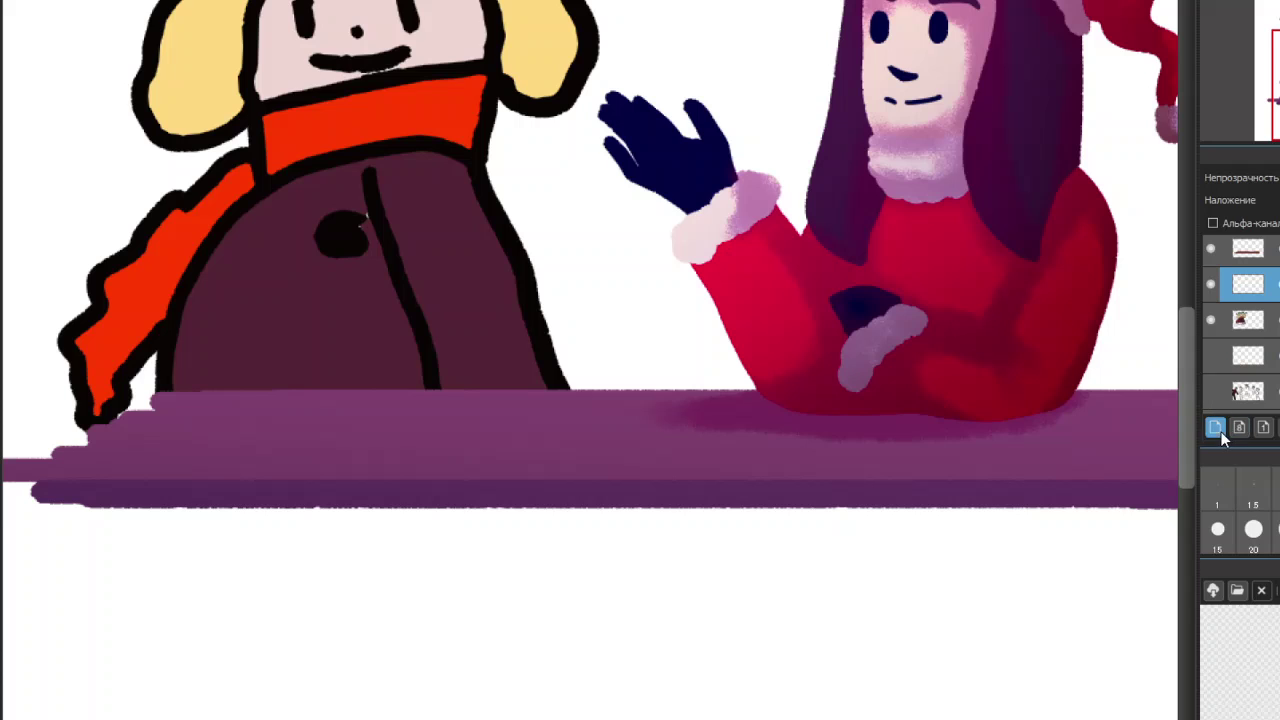
scroll(923, 563, down, 3)
scroll(1026, 603, up, 2)
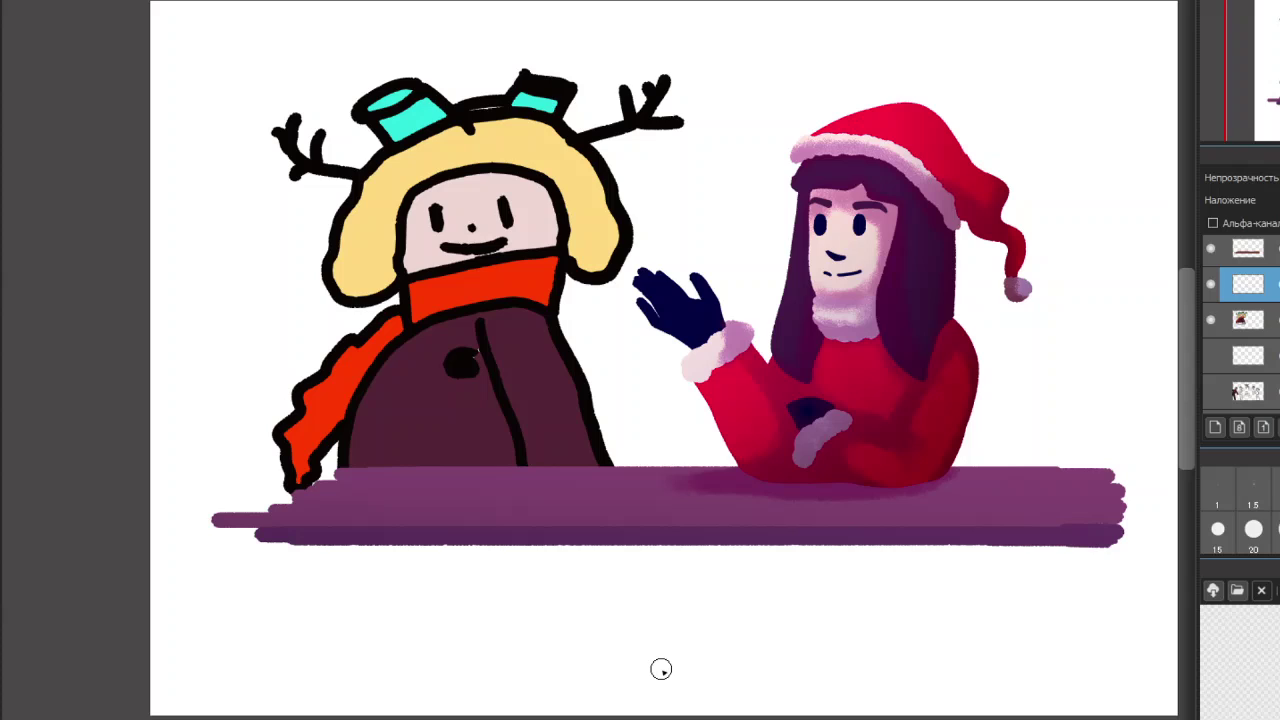
mouse_move(226, 577)
mouse_down()
mouse_move(267, 657)
mouse_move(224, 600)
mouse_move(259, 583)
mouse_move(279, 603)
mouse_move(241, 612)
mouse_move(292, 603)
mouse_move(329, 622)
mouse_move(270, 660)
mouse_up()
mouse_move(366, 611)
mouse_down()
mouse_move(394, 600)
mouse_move(364, 599)
mouse_move(361, 629)
mouse_move(402, 640)
mouse_up()
mouse_move(457, 597)
mouse_down()
mouse_move(432, 616)
mouse_move(460, 634)
mouse_up()
mouse_move(483, 612)
mouse_down()
mouse_move(509, 603)
mouse_move(491, 609)
mouse_move(527, 624)
mouse_move(574, 598)
mouse_move(594, 620)
mouse_move(606, 591)
mouse_move(662, 622)
mouse_up()
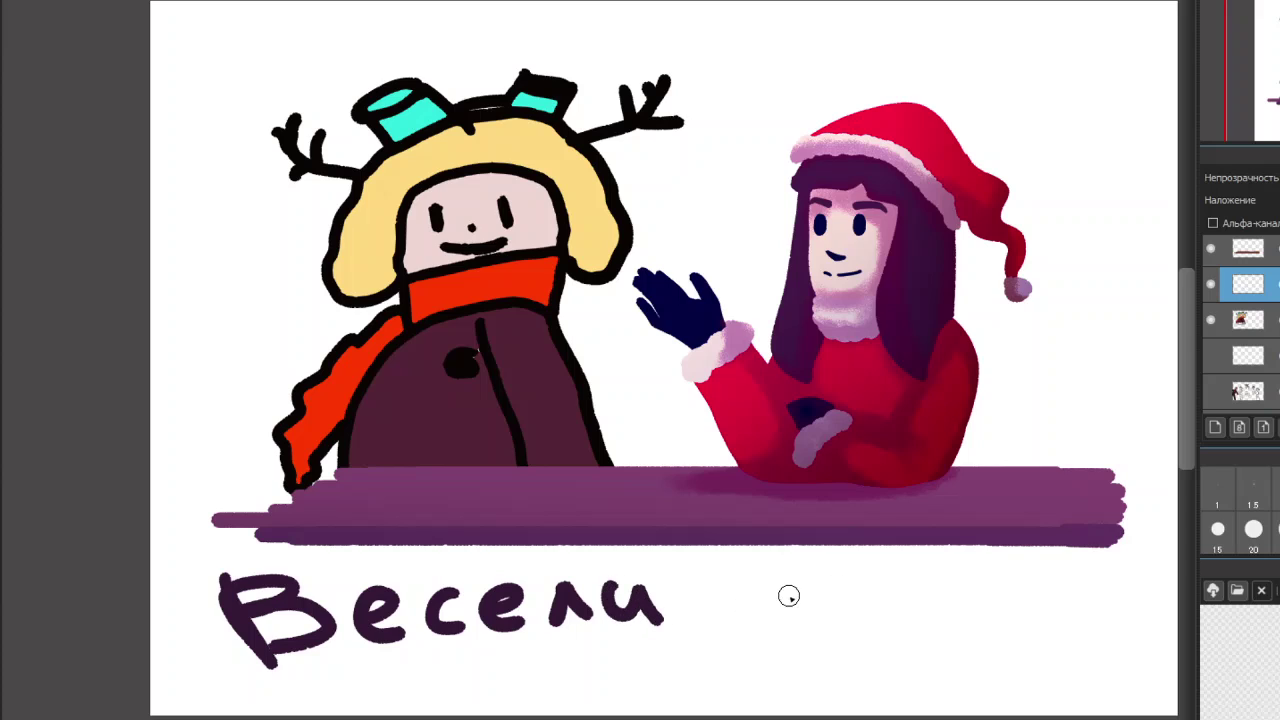
mouse_move(668, 574)
mouse_down()
mouse_move(734, 601)
mouse_move(696, 602)
mouse_up()
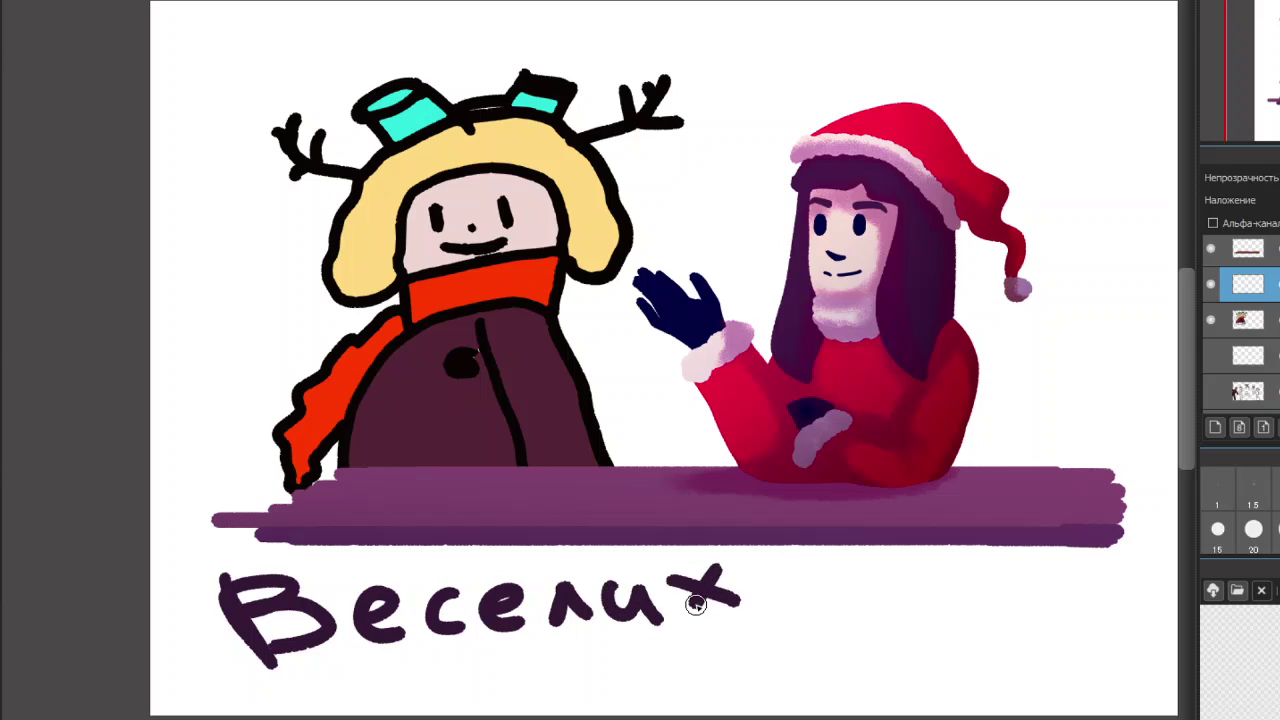
Hand-letter "свят!!!" in dark plum after and slightly below "Веселих" to complete the greeting
mouse_move(618, 650)
mouse_down()
mouse_move(616, 683)
mouse_move(713, 669)
mouse_move(696, 656)
mouse_move(703, 636)
mouse_move(706, 649)
mouse_move(747, 658)
mouse_move(722, 668)
mouse_move(813, 641)
mouse_move(784, 615)
mouse_move(843, 643)
mouse_up()
mouse_move(886, 594)
mouse_down()
mouse_move(914, 629)
mouse_move(880, 595)
mouse_move(920, 577)
mouse_up()
mouse_move(1004, 571)
mouse_down()
mouse_move(977, 646)
mouse_move(958, 686)
mouse_up()
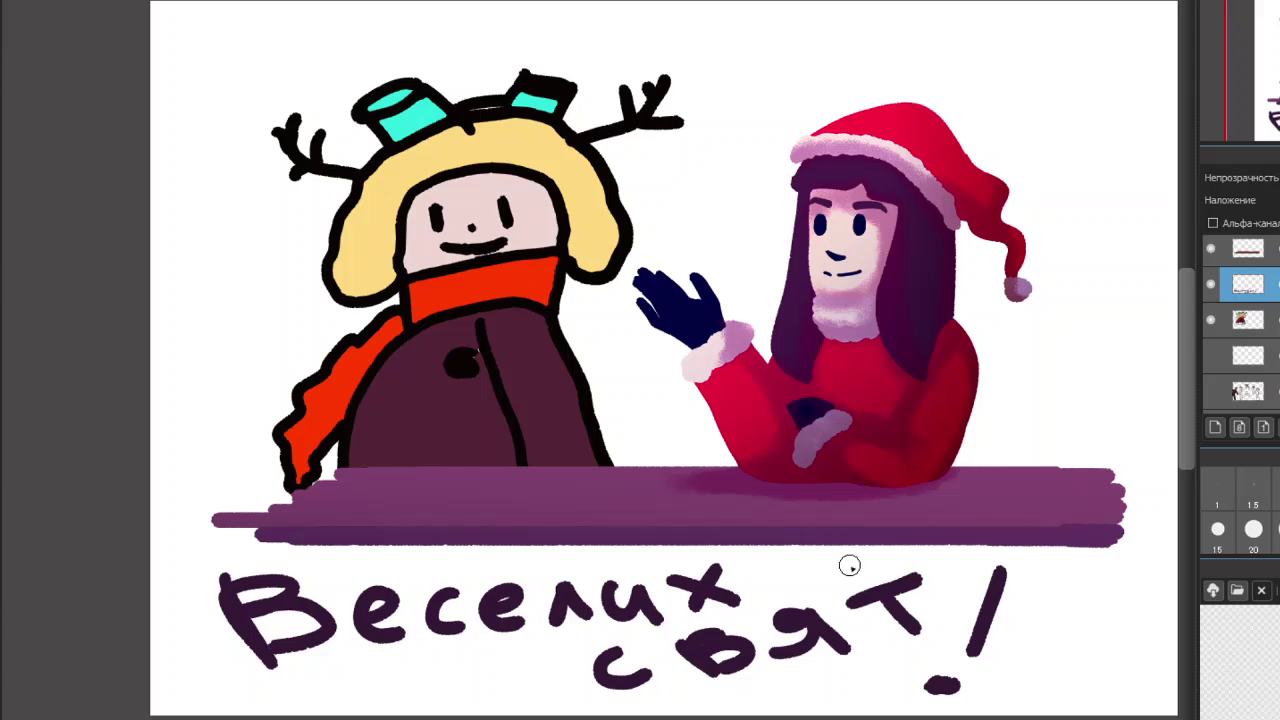
mouse_move(1068, 573)
mouse_down()
mouse_move(1031, 662)
mouse_move(1028, 696)
mouse_up()
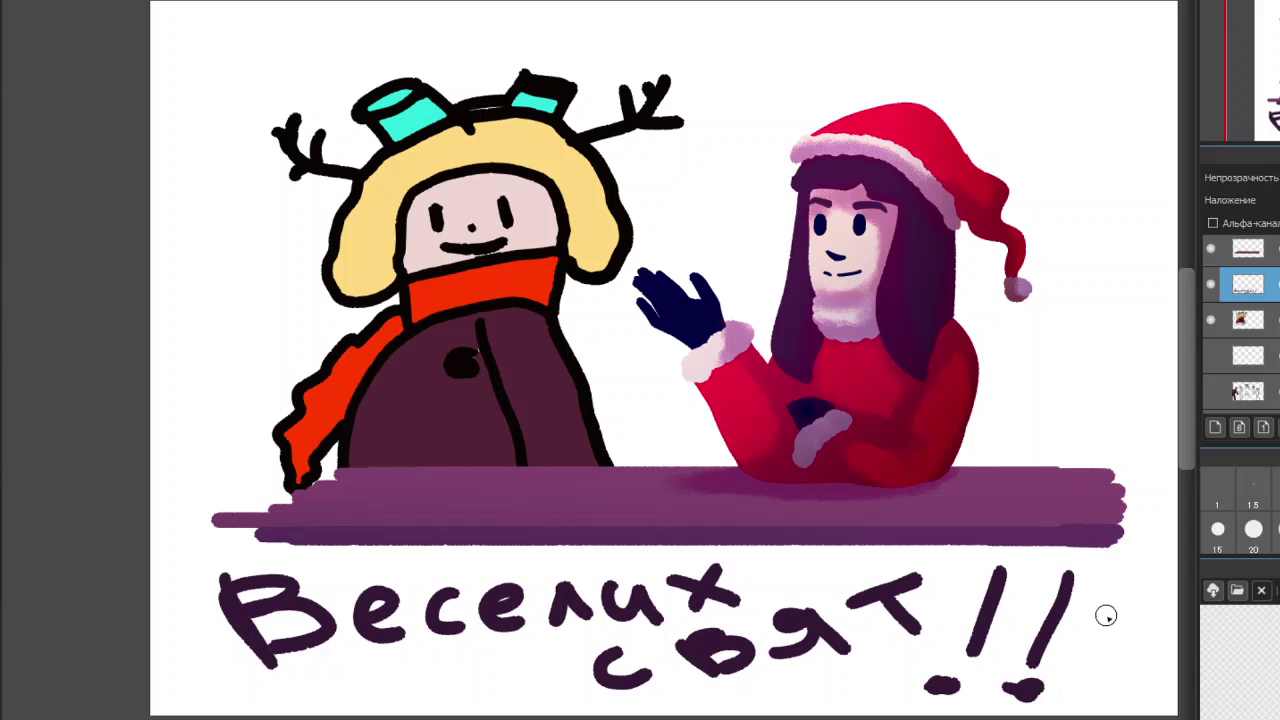
drag(1134, 578, 1086, 690)
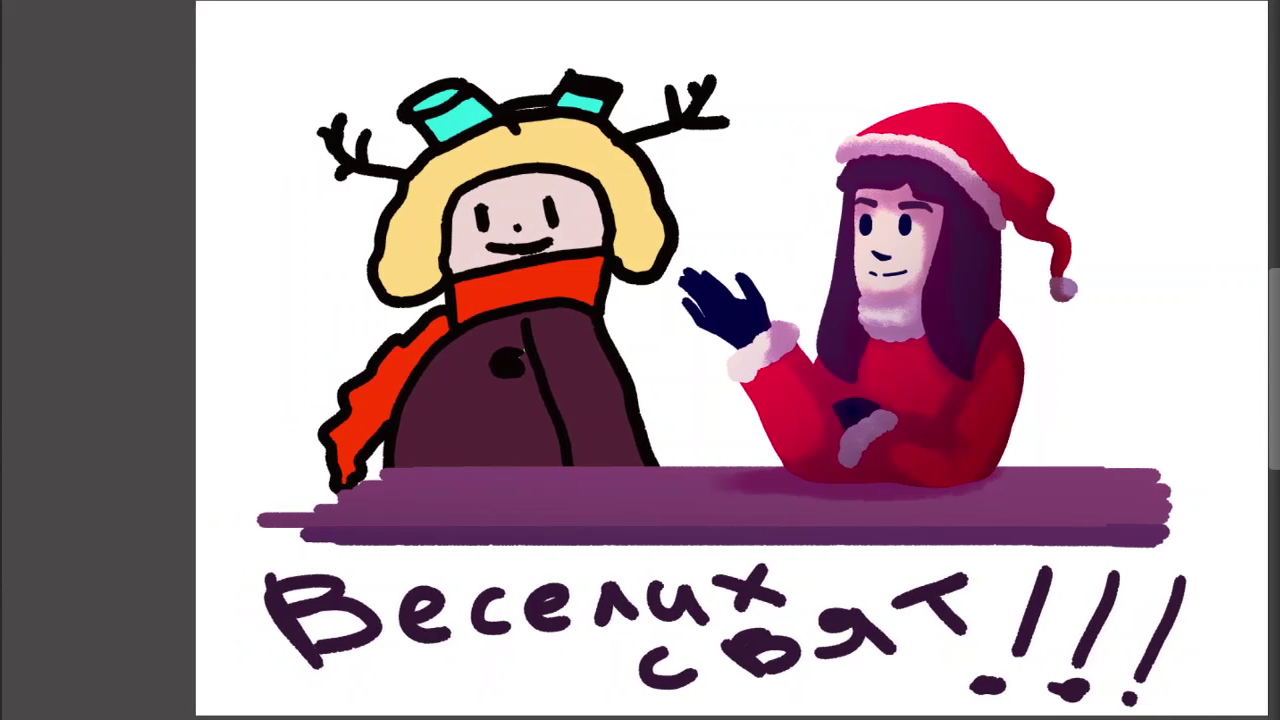
scroll(640, 360, up, 1)
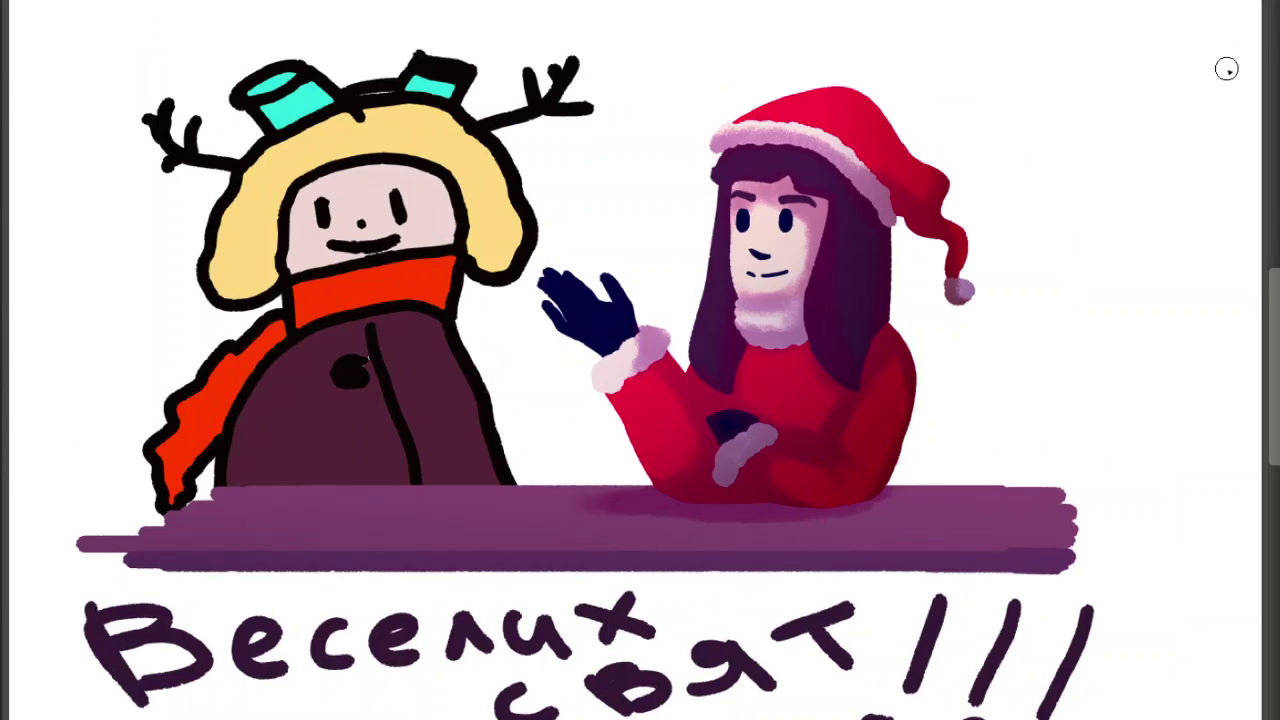